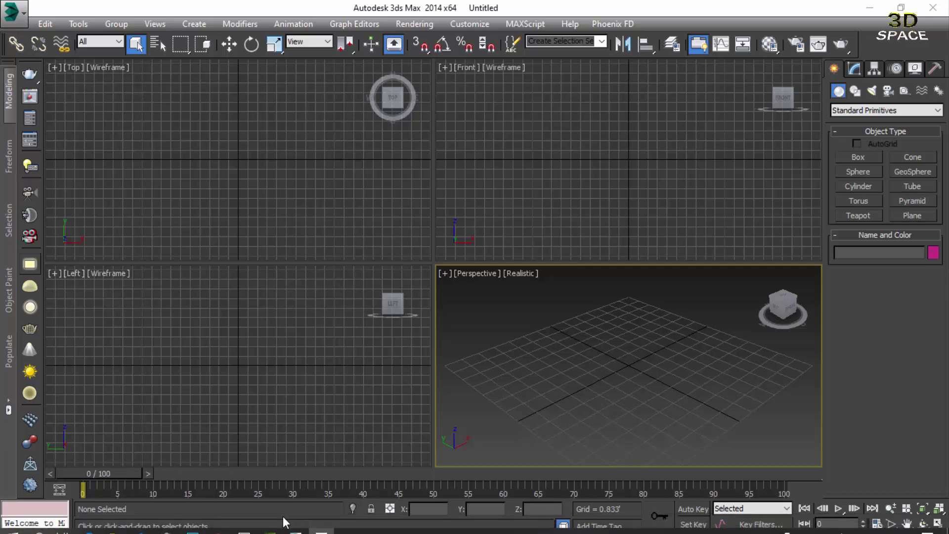
- Open the white living-room reference render in Windows Photos
{"action": "left_click", "coordinate": [244, 524]}
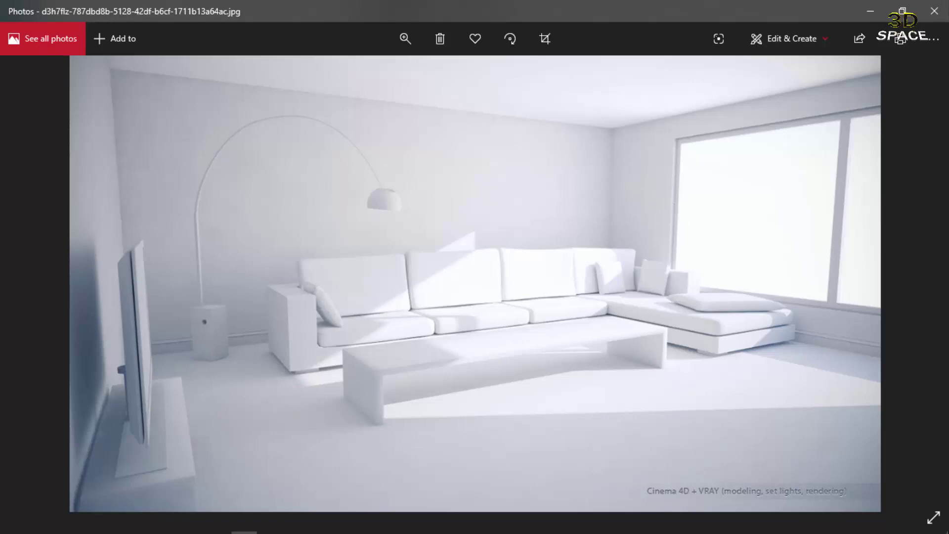
- Maximize the Perspective viewport in 3ds Max, arm Box creation, and glance back at the reference render
{"action": "left_click", "coordinate": [295, 525]}
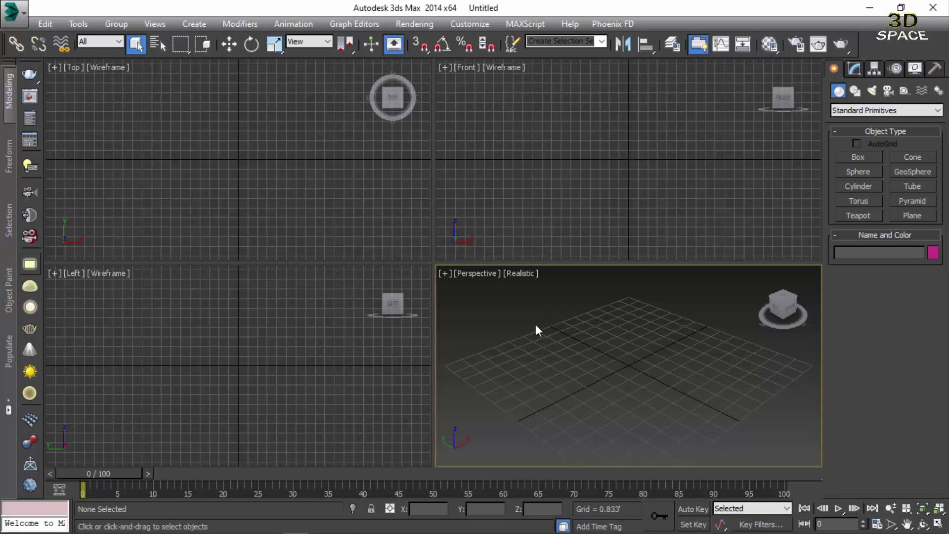
{"action": "key", "text": "alt+w"}
{"action": "left_click", "coordinate": [866, 158]}
{"action": "mouse_move", "coordinate": [230, 528]}
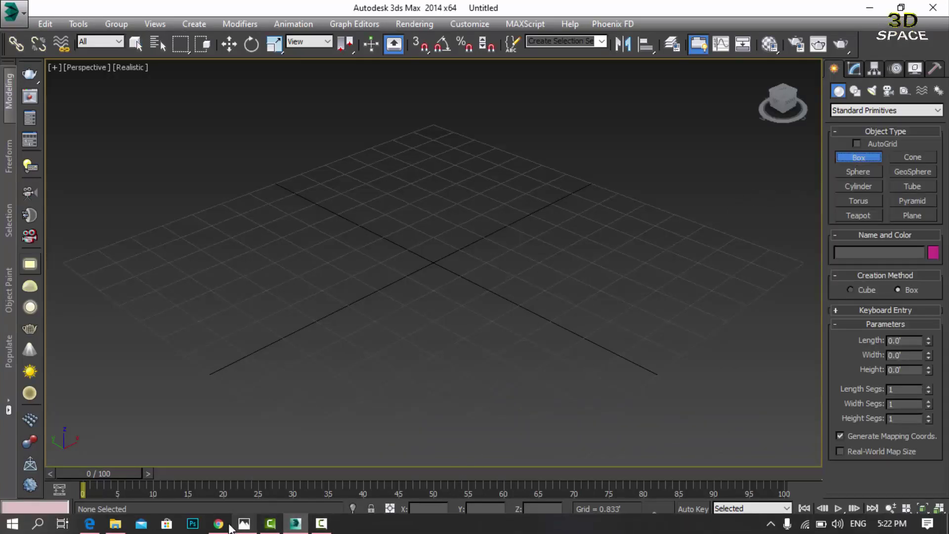
{"action": "left_click", "coordinate": [242, 524]}
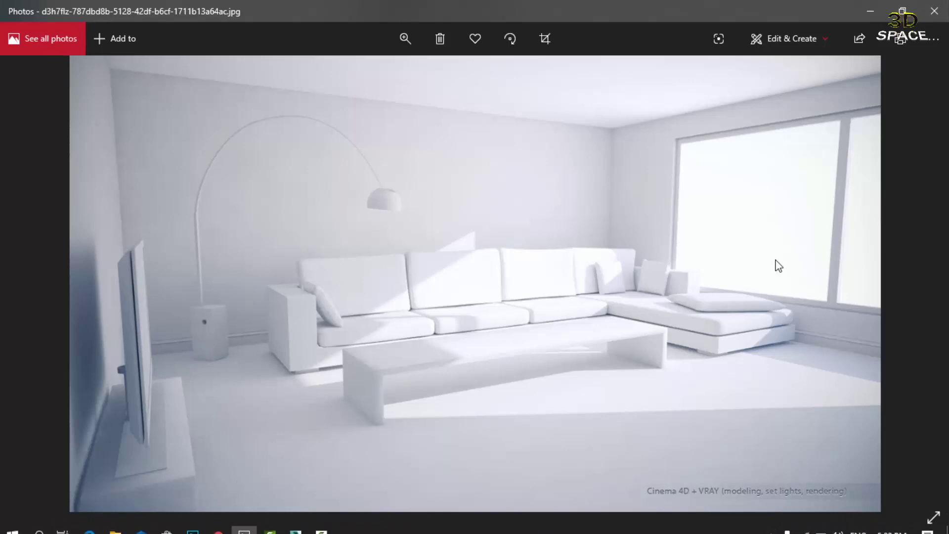
- Back in 3ds Max, zoom out over the grid and exit Box creation
{"action": "left_click", "coordinate": [296, 523]}
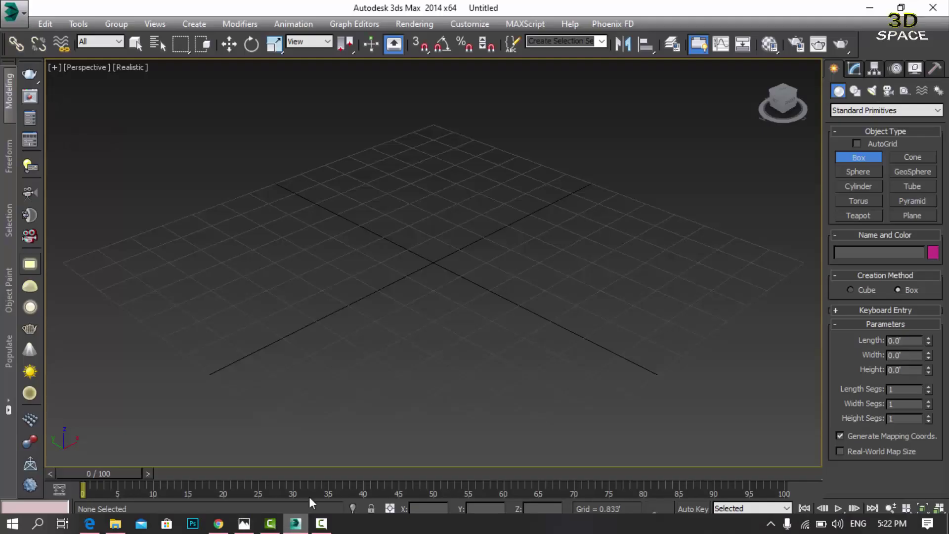
{"action": "scroll", "coordinate": [547, 276], "scroll_direction": "down", "scroll_amount": 5}
{"action": "mouse_move", "coordinate": [485, 260]}
{"action": "middle_mouse_down"}
{"action": "mouse_move", "coordinate": [485, 280]}
{"action": "mouse_move", "coordinate": [541, 290]}
{"action": "middle_mouse_up"}
{"action": "scroll", "coordinate": [482, 280], "scroll_direction": "down", "scroll_amount": 1}
{"action": "scroll", "coordinate": [509, 290], "scroll_direction": "down", "scroll_amount": 1}
{"action": "scroll", "coordinate": [524, 280], "scroll_direction": "up", "scroll_amount": 2}
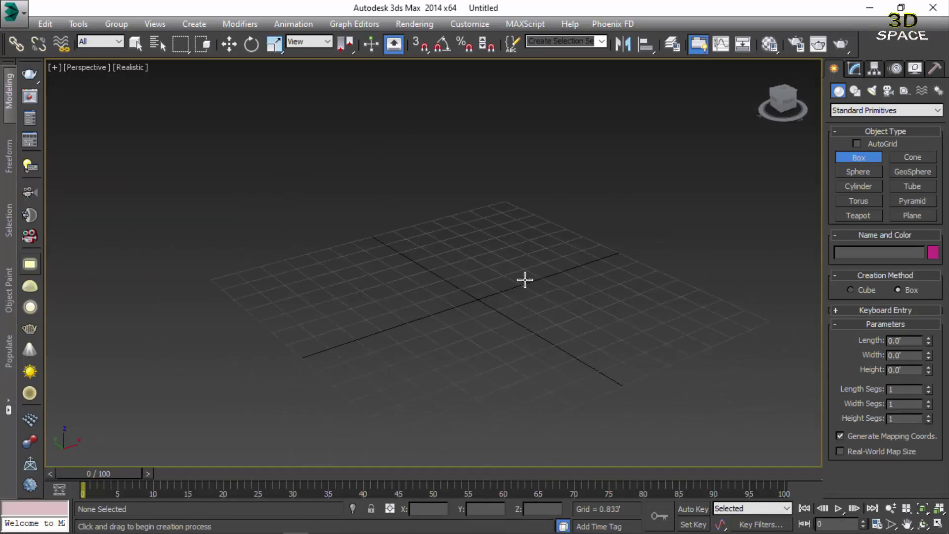
{"action": "right_click", "coordinate": [525, 280]}
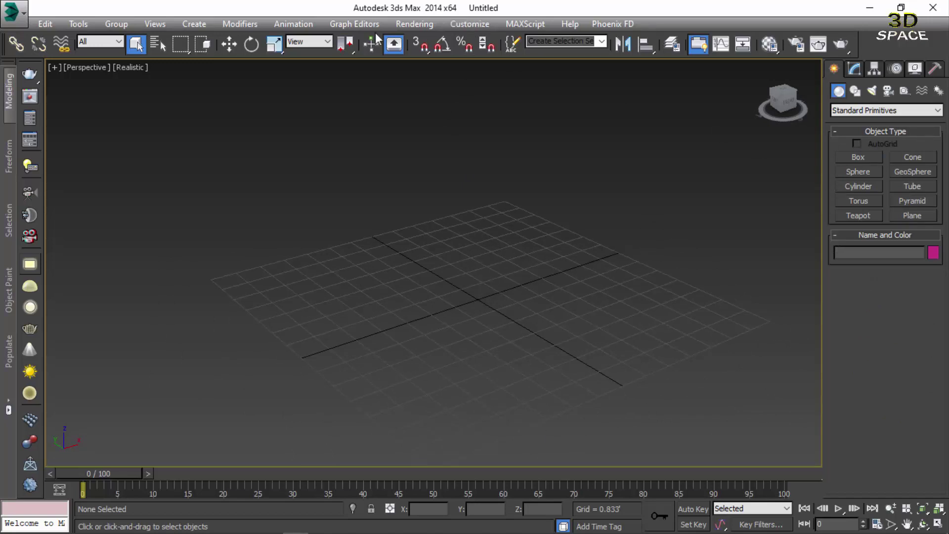
- Set the display units to US Standard, Decimal Feet, in Units Setup
{"action": "left_click", "coordinate": [451, 27]}
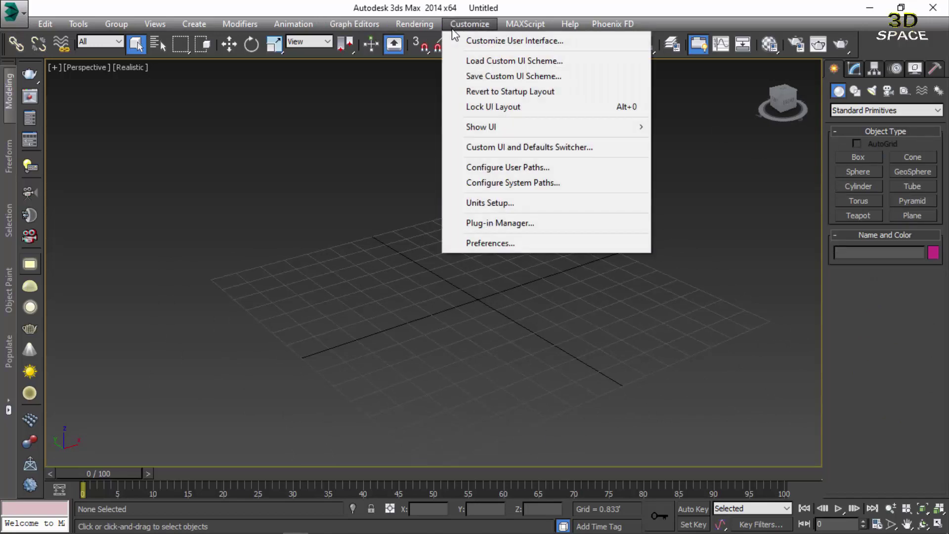
{"action": "left_click", "coordinate": [517, 203]}
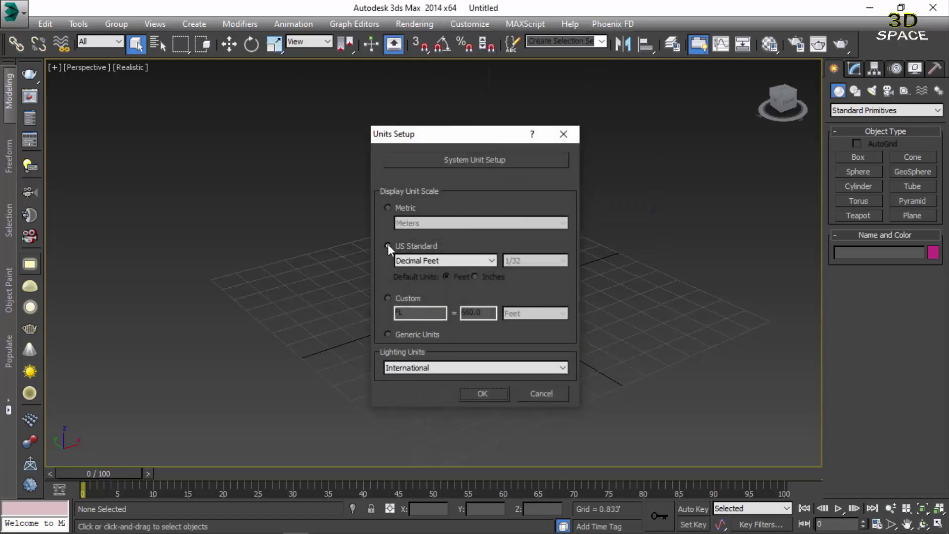
{"action": "left_click", "coordinate": [388, 208]}
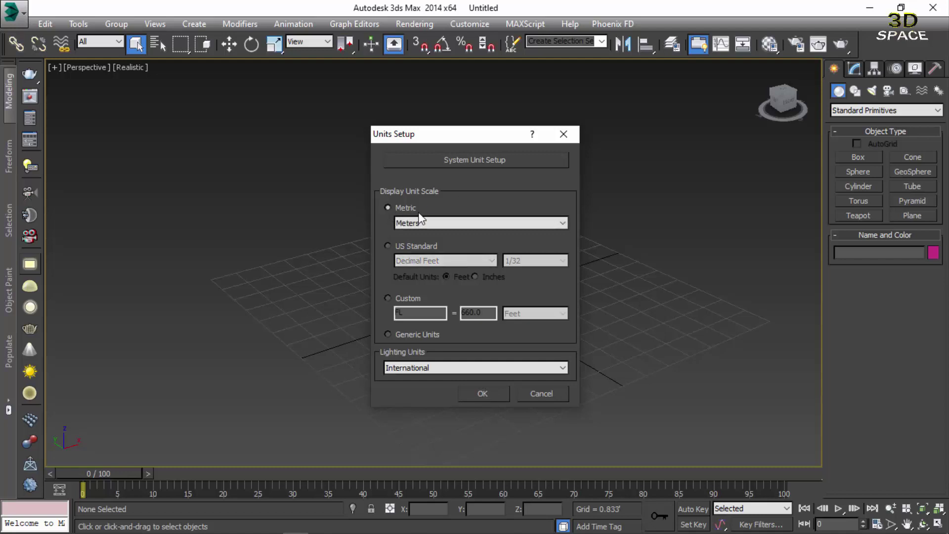
{"action": "left_click", "coordinate": [388, 245]}
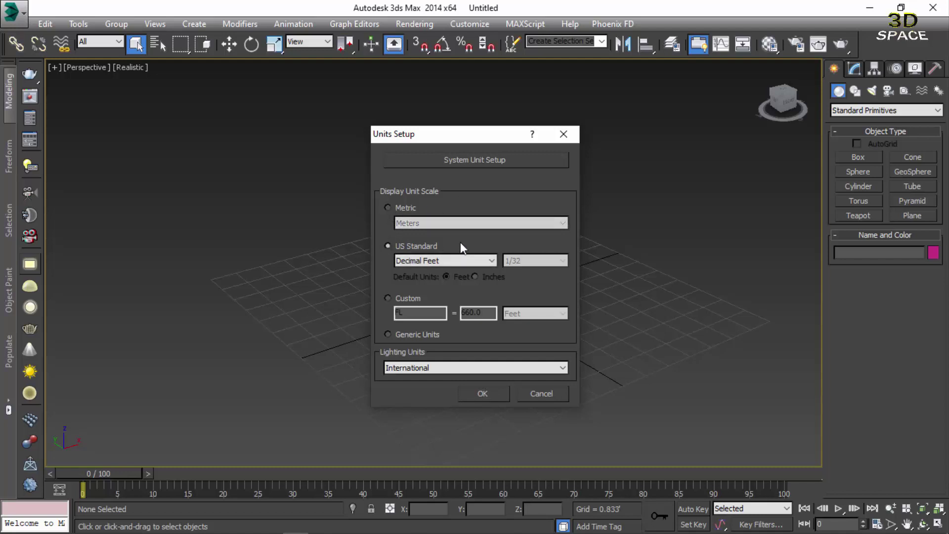
{"action": "left_click", "coordinate": [419, 261]}
{"action": "left_click", "coordinate": [438, 300]}
{"action": "left_click", "coordinate": [488, 397]}
- Draw Box001 as a wall-like slab about 0.845' × 13.743' × 7.498' on the grid
{"action": "left_click", "coordinate": [855, 70]}
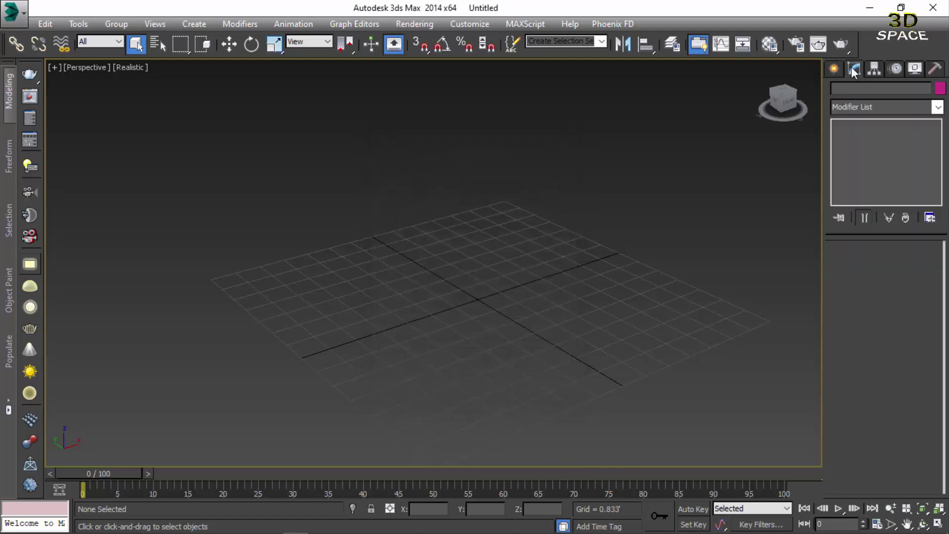
{"action": "left_click", "coordinate": [858, 156]}
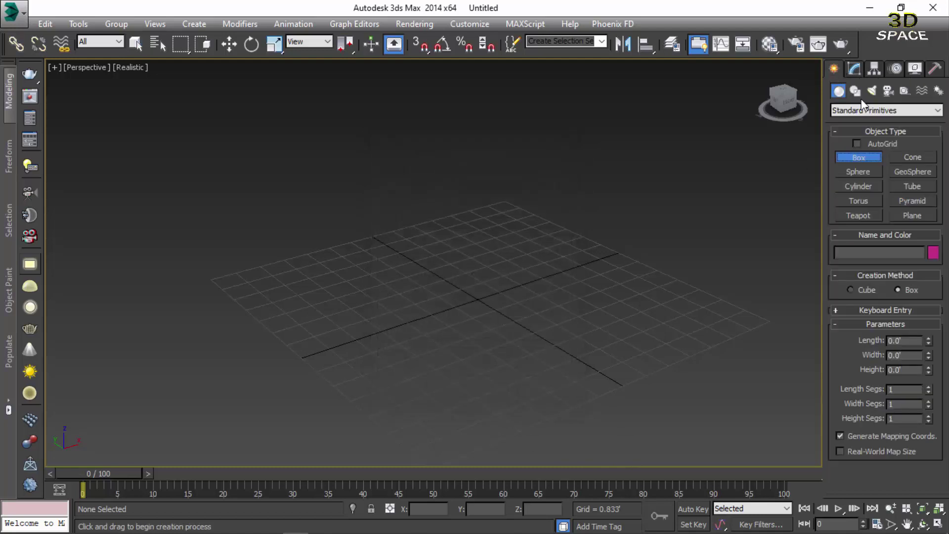
{"action": "left_click", "coordinate": [855, 69]}
{"action": "mouse_move", "coordinate": [551, 225]}
{"action": "left_mouse_down"}
{"action": "mouse_move", "coordinate": [88, 365]}
{"action": "mouse_move", "coordinate": [181, 338]}
{"action": "left_mouse_up"}
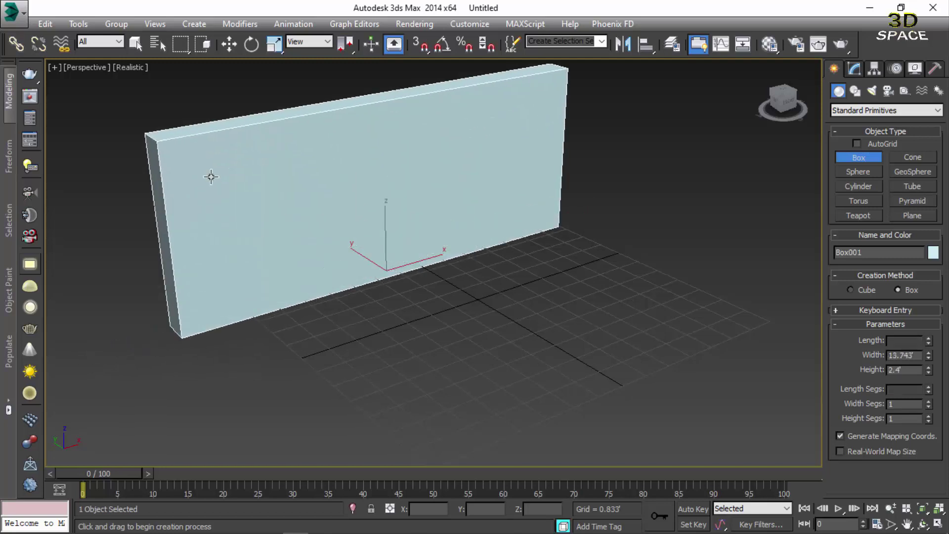
{"action": "left_click", "coordinate": [212, 131]}
{"action": "left_click", "coordinate": [847, 70]}
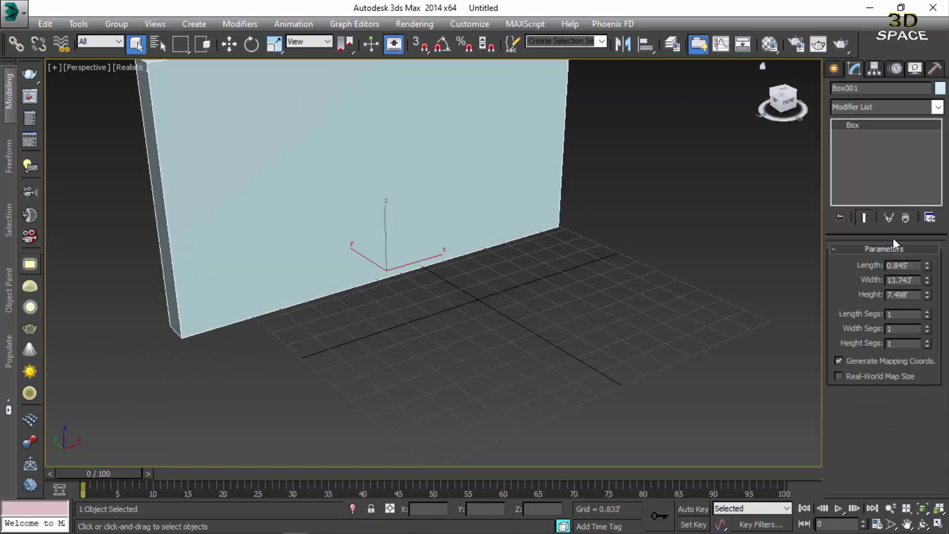
{"action": "scroll", "coordinate": [509, 282], "scroll_direction": "down", "scroll_amount": 5}
{"action": "scroll", "coordinate": [577, 296], "scroll_direction": "up", "scroll_amount": 3}
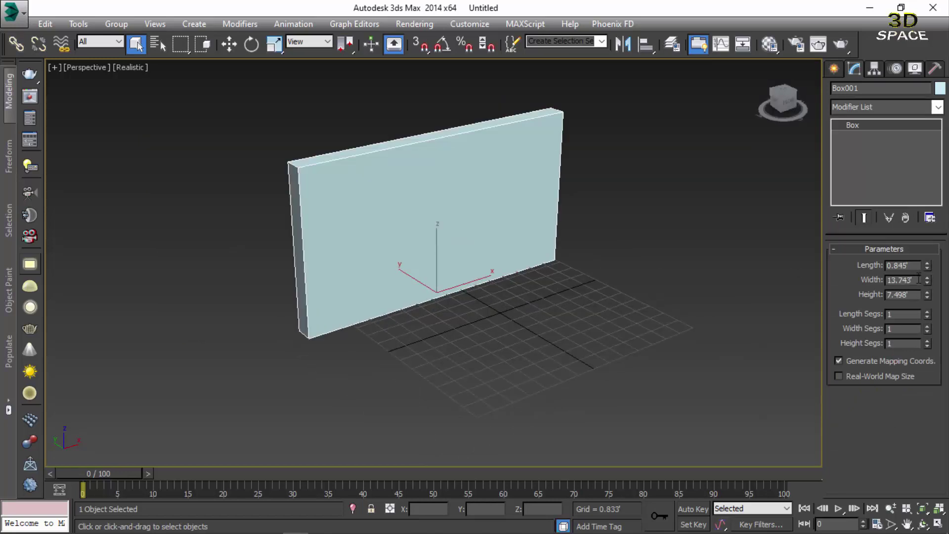
- Set Box001's width to 14', keeping its length at 0.845'
{"action": "left_click_drag", "start_coordinate": [917, 276], "coordinate": [850, 290]}
{"action": "type", "text": "14"}
{"action": "key", "text": "Return"}
{"action": "left_click_drag", "start_coordinate": [913, 264], "coordinate": [885, 266]}
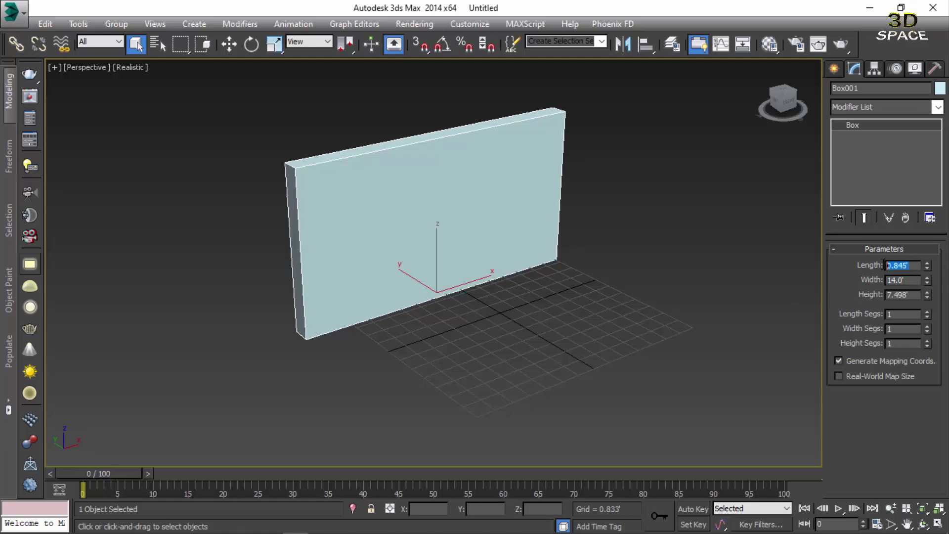
{"action": "type", "text": "1"}
{"action": "key", "text": "Return"}
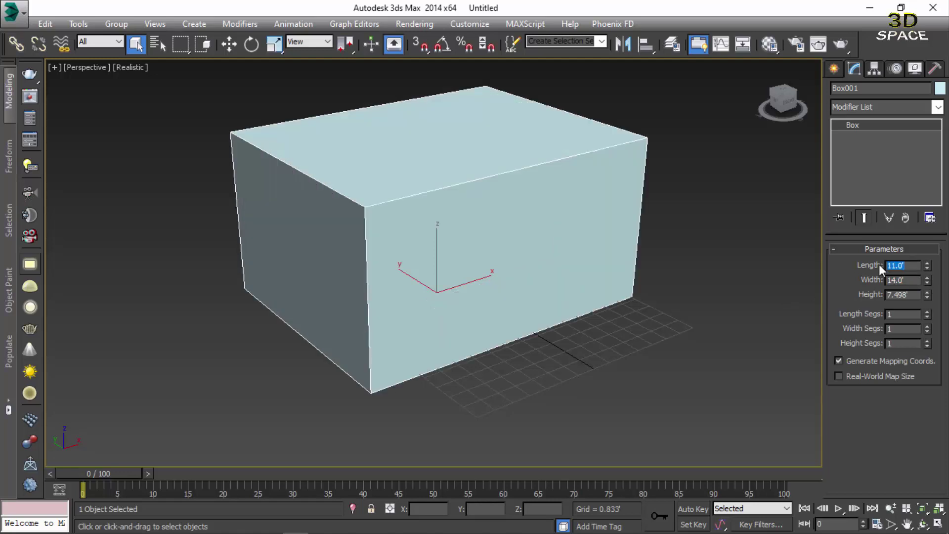
{"action": "type", "text": "0.845"}
{"action": "key", "text": "Return"}
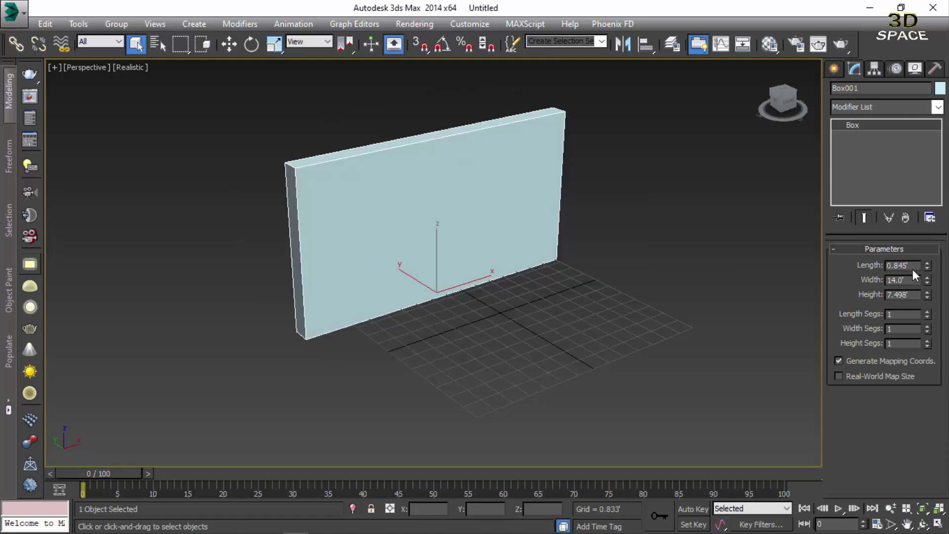
- Make the wall 9 inches (0.75') thick and 11' tall
{"action": "left_click_drag", "start_coordinate": [913, 266], "coordinate": [884, 266]}
{"action": "type", "text": "\""}
{"action": "key", "text": "Return"}
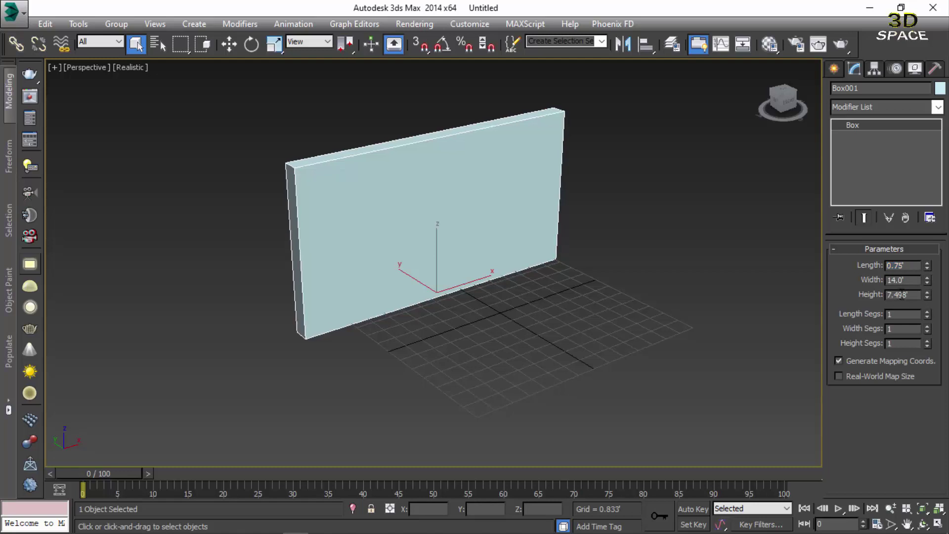
{"action": "left_click_drag", "start_coordinate": [902, 295], "coordinate": [859, 299]}
{"action": "type", "text": "11'"}
{"action": "key", "text": "Return"}
{"action": "scroll", "coordinate": [301, 253], "scroll_direction": "down", "scroll_amount": 5}
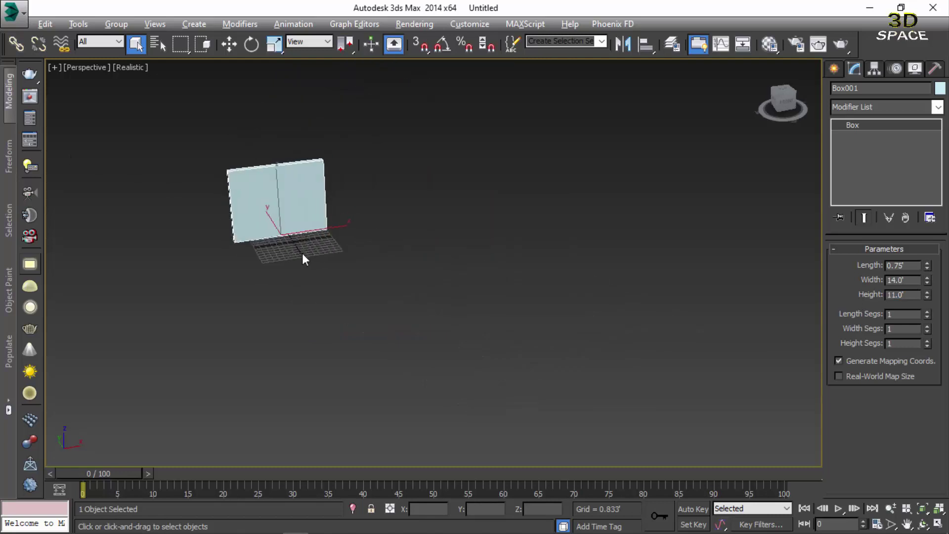
{"action": "scroll", "coordinate": [282, 233], "scroll_direction": "up", "scroll_amount": 5}
{"action": "middle_click_drag", "start_coordinate": [282, 233], "coordinate": [380, 233]}
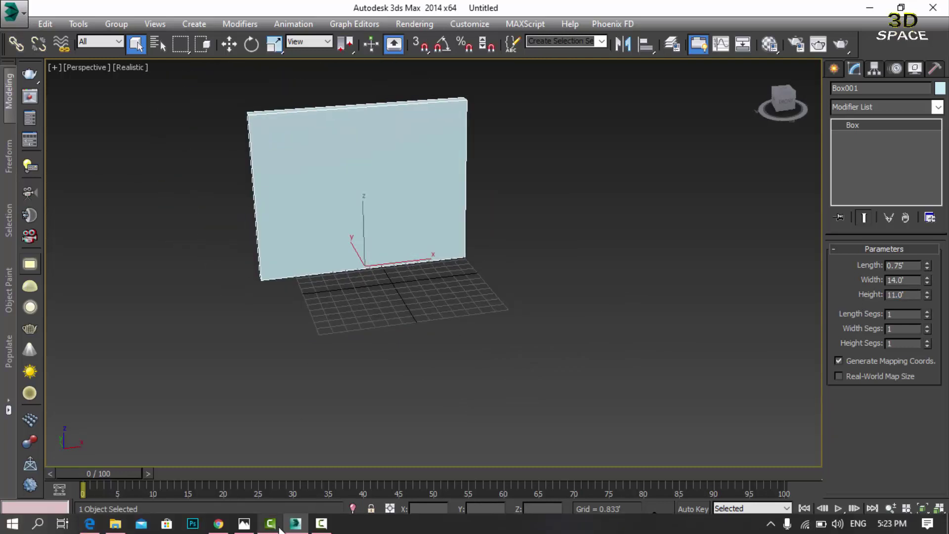
{"action": "left_click", "coordinate": [247, 525]}
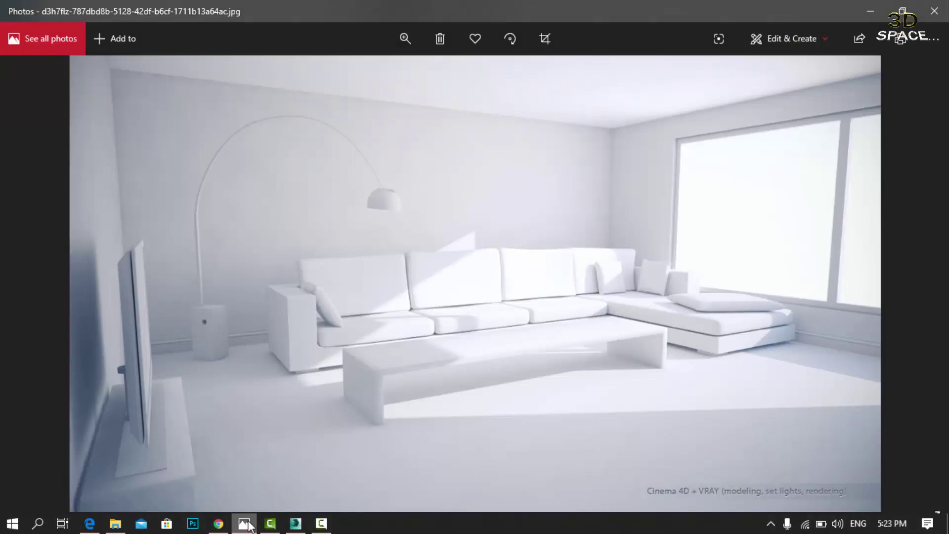
{"action": "left_click", "coordinate": [246, 524]}
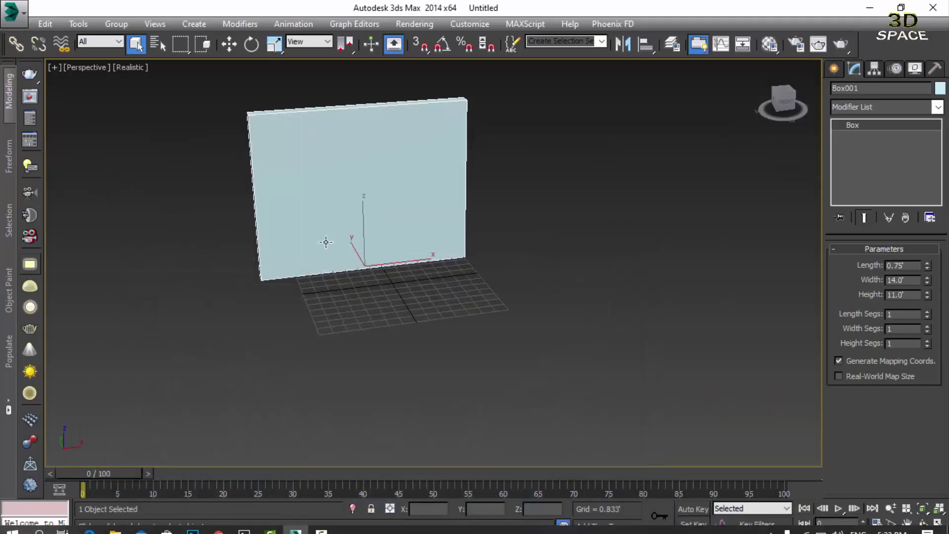
- Change the wall's height to 10' and width to 20'
{"action": "double_click", "coordinate": [912, 295]}
{"action": "type", "text": "10"}
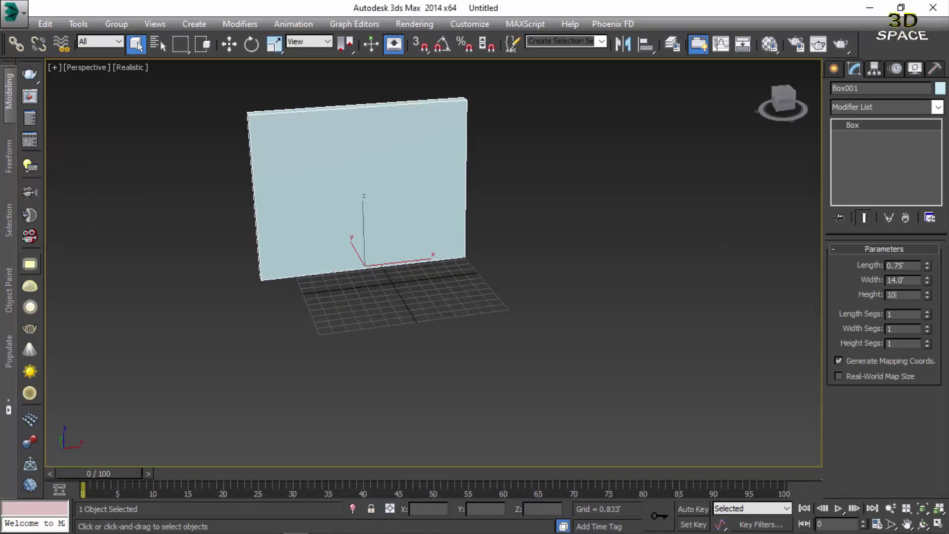
{"action": "key", "text": "Return"}
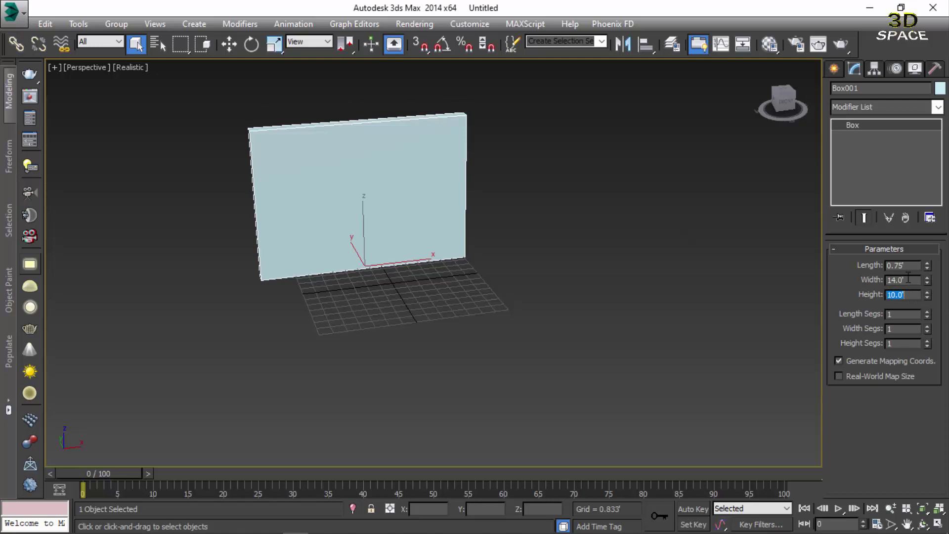
{"action": "double_click", "coordinate": [888, 280]}
{"action": "type", "text": "20"}
{"action": "key", "text": "Return"}
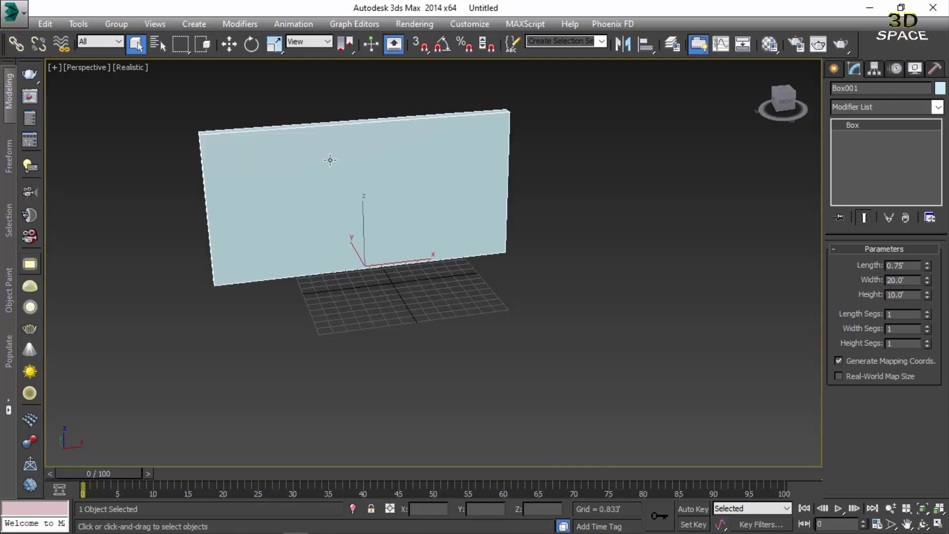
- Clone the wall sideways as a copy, Box002
{"action": "key", "text": "w"}
{"action": "mouse_move", "coordinate": [332, 186]}
{"action": "middle_mouse_down", "text": "alt"}
{"action": "mouse_move", "coordinate": [425, 221]}
{"action": "mouse_move", "coordinate": [340, 257]}
{"action": "middle_mouse_up", "text": "alt"}
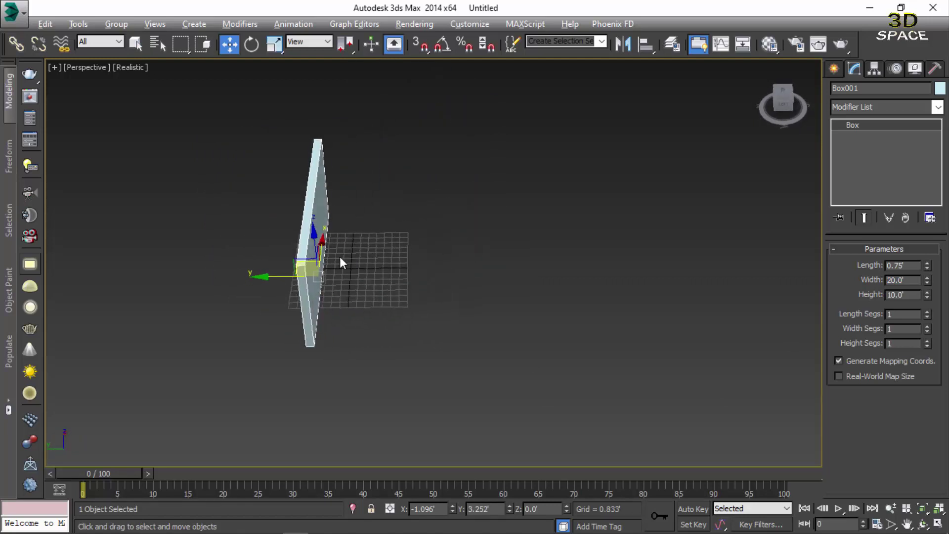
{"action": "left_click_drag", "start_coordinate": [289, 276], "coordinate": [387, 268], "text": "shift"}
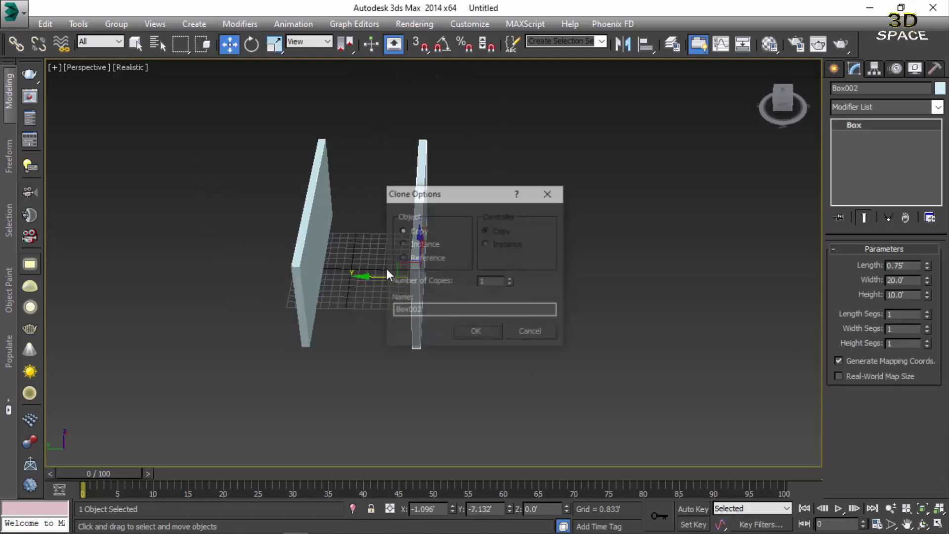
{"action": "left_click", "coordinate": [468, 331]}
- Set Angle Snap to 90° and rotate the copied wall 90°
{"action": "left_click", "coordinate": [248, 48]}
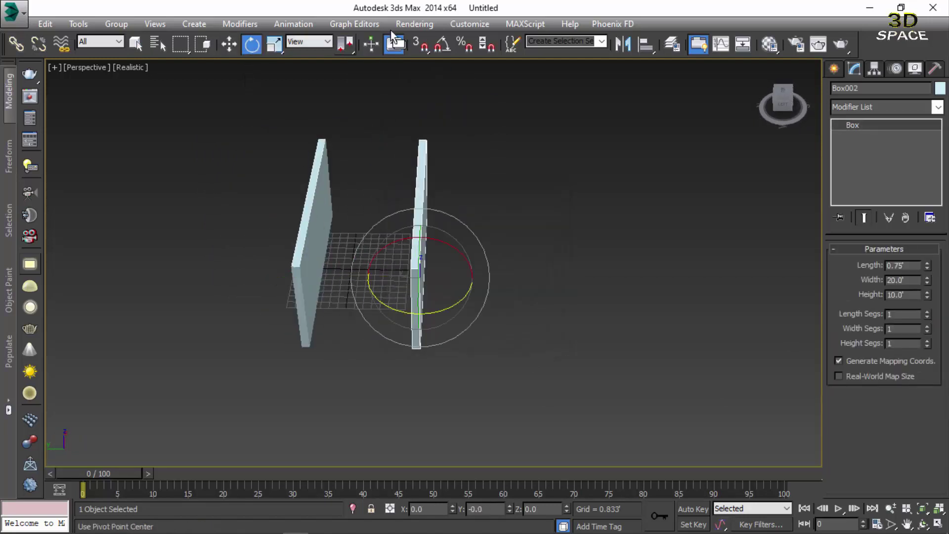
{"action": "left_click", "coordinate": [439, 48]}
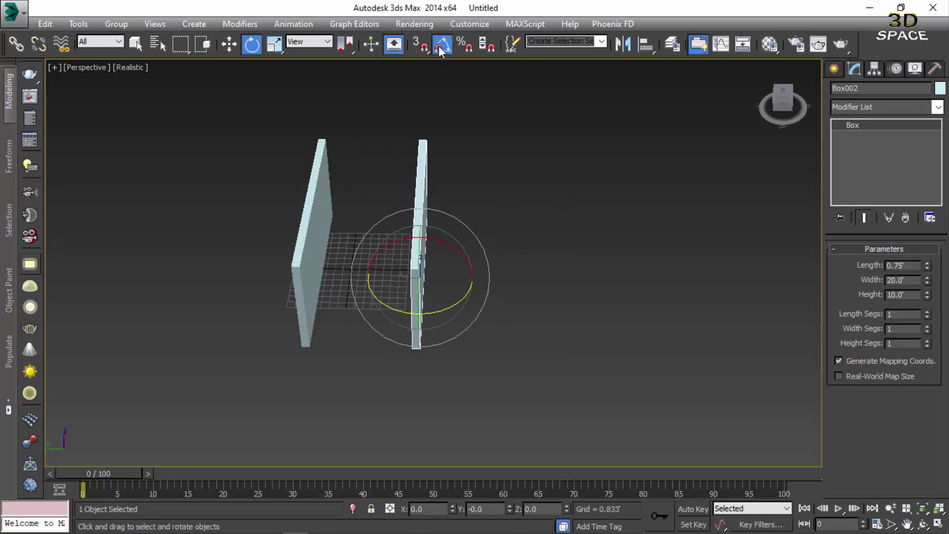
{"action": "right_click", "coordinate": [439, 47]}
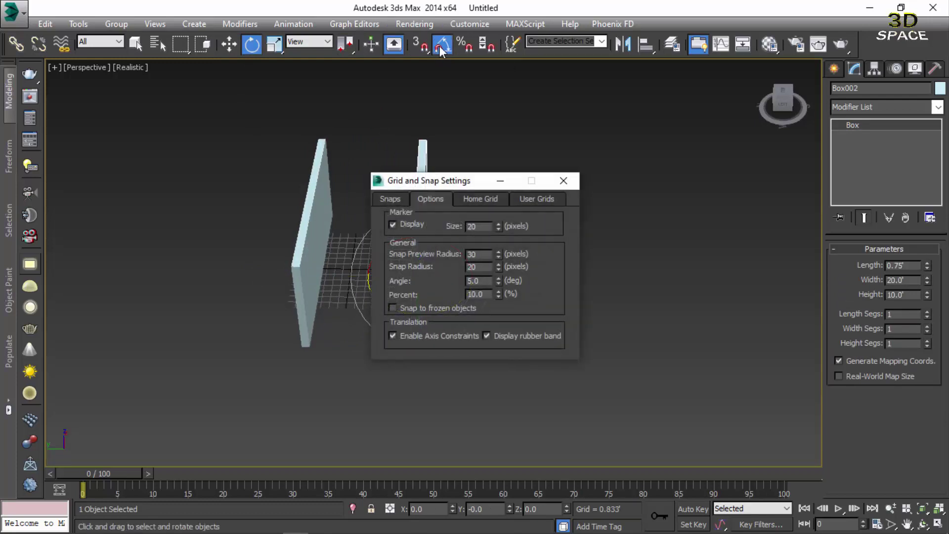
{"action": "double_click", "coordinate": [485, 280]}
{"action": "type", "text": "90"}
{"action": "key", "text": "Return"}
{"action": "left_click", "coordinate": [562, 182]}
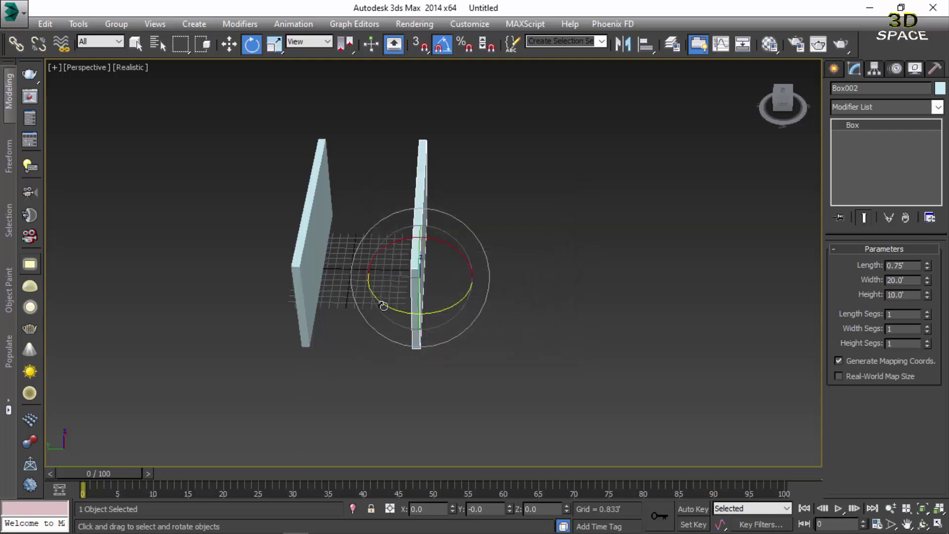
{"action": "left_click_drag", "start_coordinate": [384, 306], "coordinate": [403, 305]}
- Move the rotated copy across the floor beside the first wall
{"action": "key", "text": "w"}
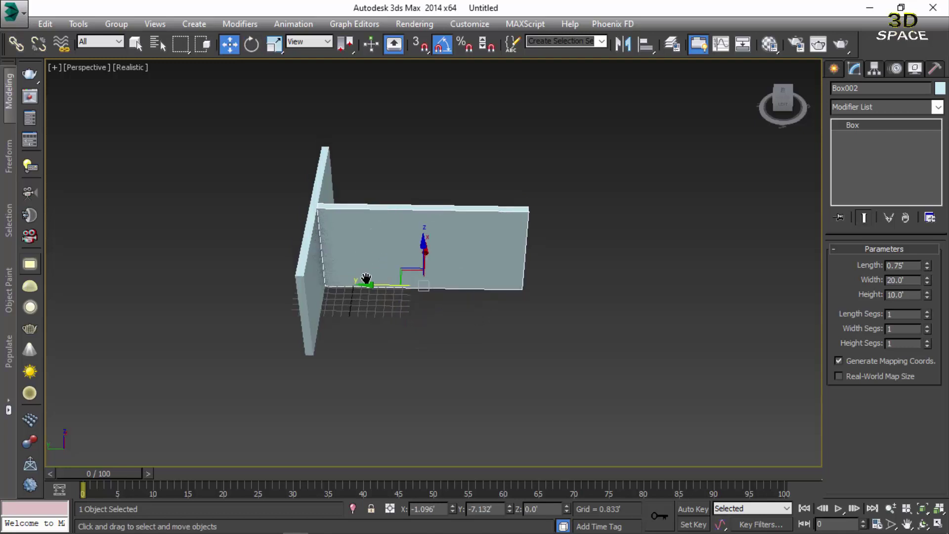
{"action": "middle_click_drag", "start_coordinate": [366, 278], "coordinate": [405, 375], "text": "alt"}
{"action": "mouse_move", "coordinate": [414, 280]}
{"action": "left_mouse_down"}
{"action": "mouse_move", "coordinate": [396, 208]}
{"action": "mouse_move", "coordinate": [397, 152]}
{"action": "left_mouse_up"}
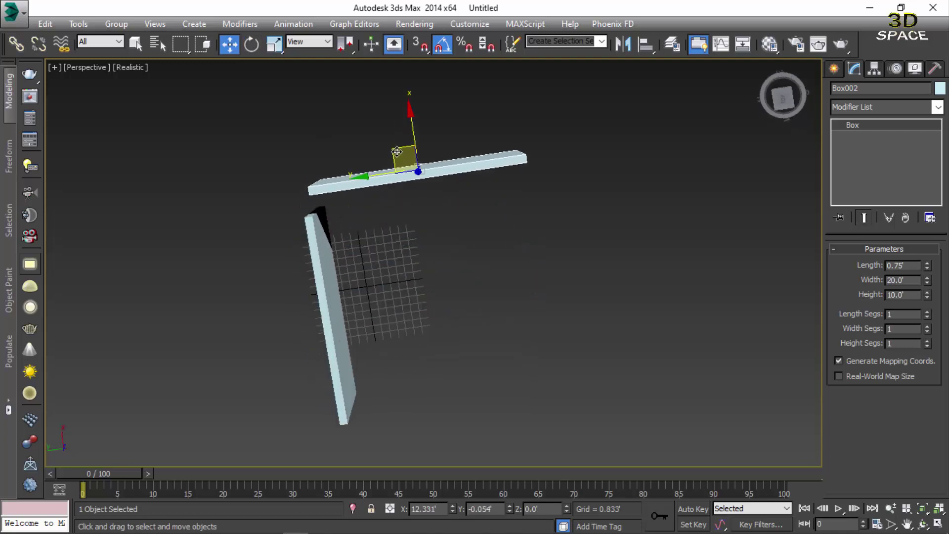
{"action": "middle_click_drag", "start_coordinate": [397, 248], "coordinate": [438, 165], "text": "alt"}
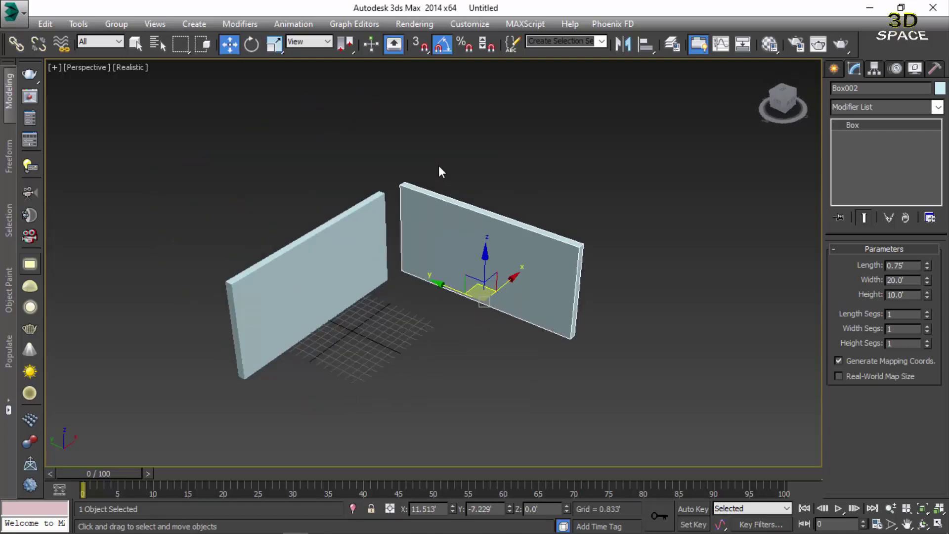
{"action": "left_click", "coordinate": [438, 166]}
{"action": "scroll", "coordinate": [429, 139], "scroll_direction": "up", "scroll_amount": 5}
{"action": "scroll", "coordinate": [422, 117], "scroll_direction": "down", "scroll_amount": 5}
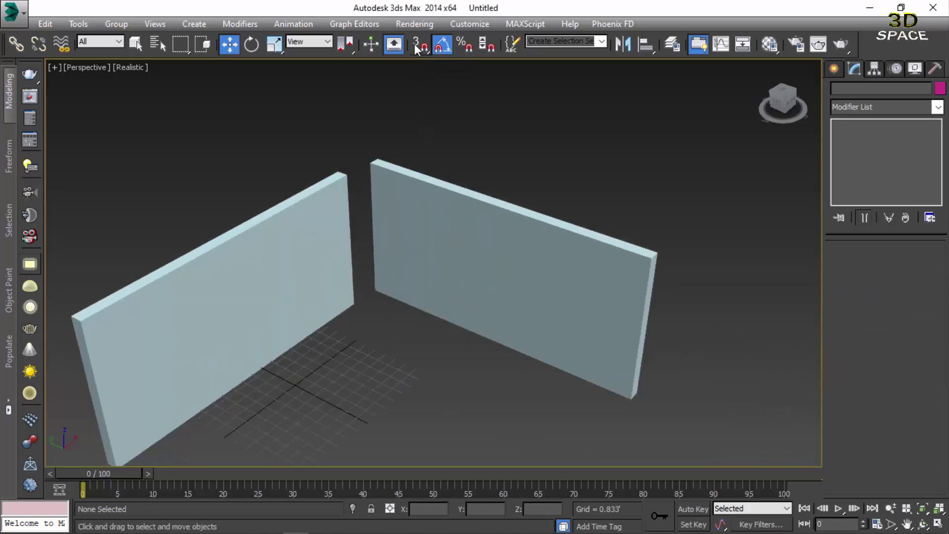
- With 3D vertex snapping on, snap Box002's corner onto Box001's corner
{"action": "left_click", "coordinate": [416, 45]}
{"action": "right_click", "coordinate": [417, 45]}
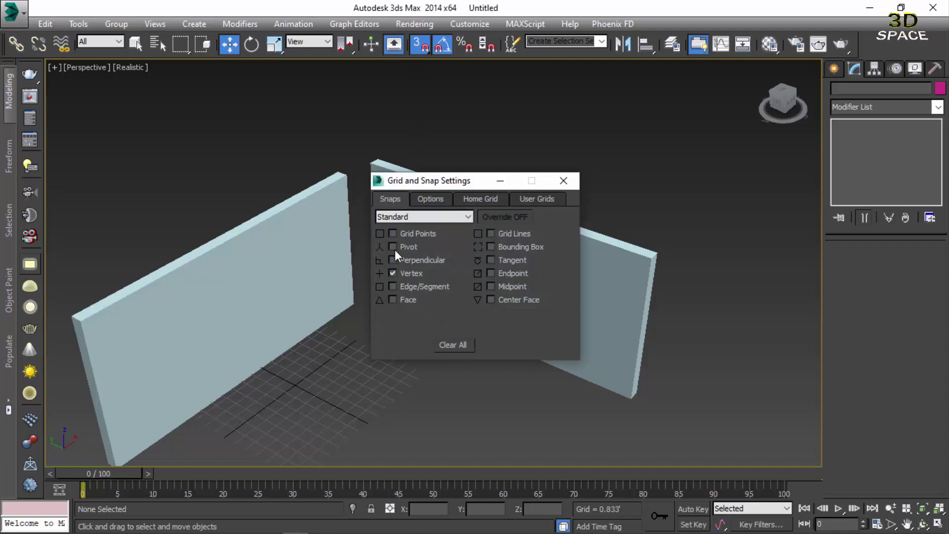
{"action": "left_click", "coordinate": [564, 181]}
{"action": "left_click", "coordinate": [399, 175]}
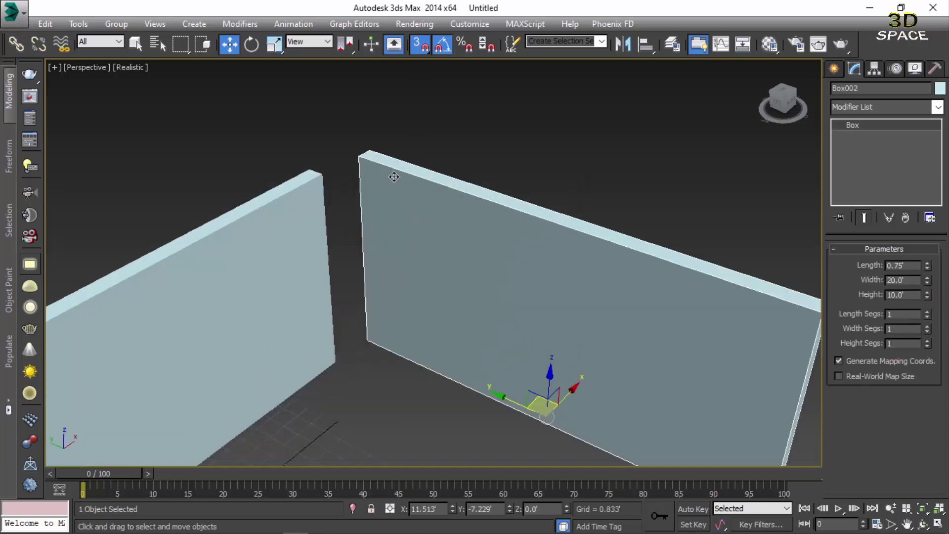
{"action": "scroll", "coordinate": [391, 177], "scroll_direction": "up", "scroll_amount": 5}
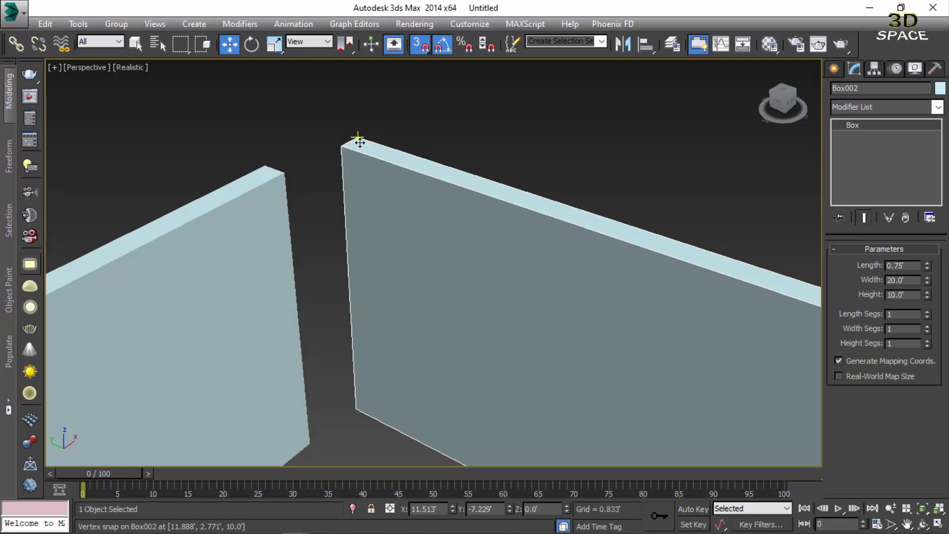
{"action": "left_click_drag", "start_coordinate": [345, 151], "coordinate": [289, 179]}
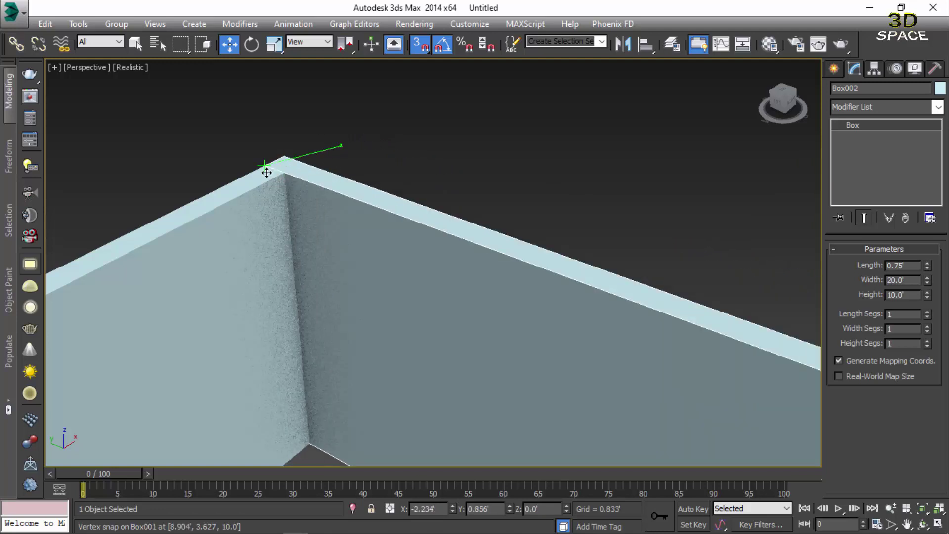
{"action": "mouse_move", "coordinate": [288, 179]}
{"action": "left_mouse_down"}
{"action": "mouse_move", "coordinate": [332, 157]}
{"action": "mouse_move", "coordinate": [259, 169]}
{"action": "mouse_move", "coordinate": [403, 127]}
{"action": "mouse_move", "coordinate": [287, 141]}
{"action": "mouse_move", "coordinate": [275, 161]}
{"action": "left_mouse_up"}
- Clone the wall sideways to create a third wall, Box003
{"action": "key", "text": "s"}
{"action": "scroll", "coordinate": [275, 160], "scroll_direction": "down", "scroll_amount": 5}
{"action": "scroll", "coordinate": [274, 161], "scroll_direction": "down", "scroll_amount": 4}
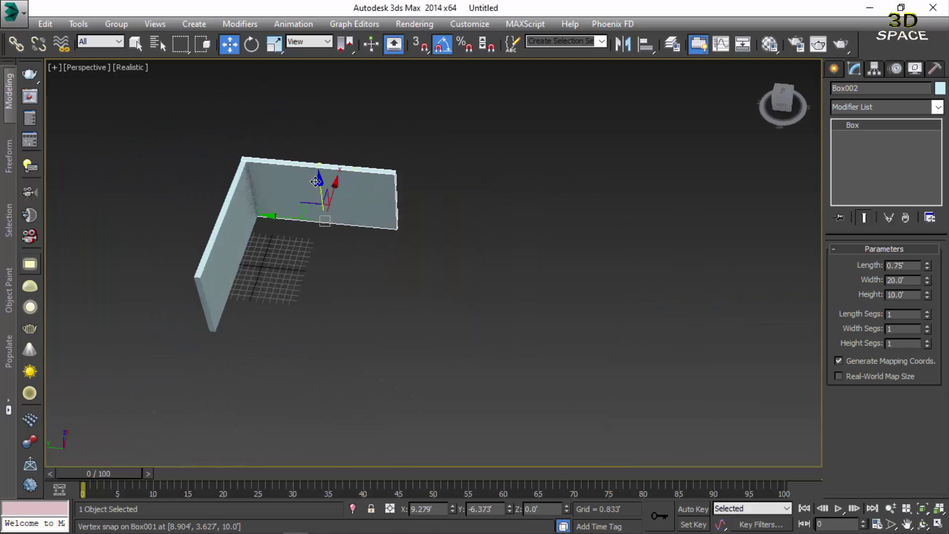
{"action": "scroll", "coordinate": [303, 172], "scroll_direction": "up", "scroll_amount": 4}
{"action": "mouse_move", "coordinate": [304, 173]}
{"action": "middle_mouse_down", "text": "alt"}
{"action": "mouse_move", "coordinate": [526, 151]}
{"action": "mouse_move", "coordinate": [622, 165]}
{"action": "mouse_move", "coordinate": [321, 279]}
{"action": "middle_mouse_up", "text": "alt"}
{"action": "mouse_move", "coordinate": [321, 267]}
{"action": "left_mouse_down", "text": "shift"}
{"action": "mouse_move", "coordinate": [514, 267]}
{"action": "mouse_move", "coordinate": [525, 252]}
{"action": "left_mouse_up", "text": "shift"}
{"action": "left_click", "coordinate": [493, 333]}
- Snap Box003's corner onto the other end of the first wall
{"action": "scroll", "coordinate": [593, 316], "scroll_direction": "up", "scroll_amount": 2}
{"action": "scroll", "coordinate": [594, 317], "scroll_direction": "up", "scroll_amount": 2}
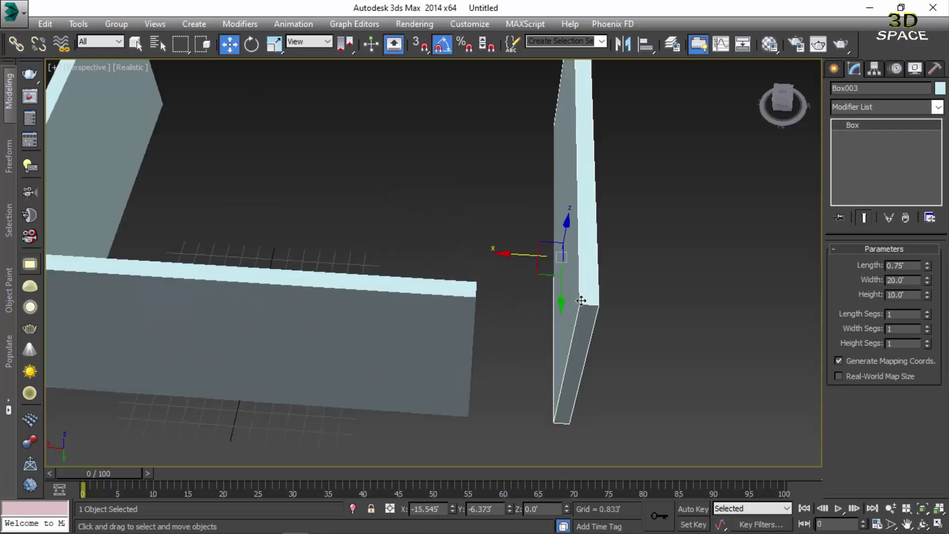
{"action": "scroll", "coordinate": [604, 320], "scroll_direction": "up", "scroll_amount": 2}
{"action": "scroll", "coordinate": [604, 320], "scroll_direction": "down", "scroll_amount": 5}
{"action": "middle_click_drag", "start_coordinate": [604, 320], "coordinate": [626, 290], "text": "alt"}
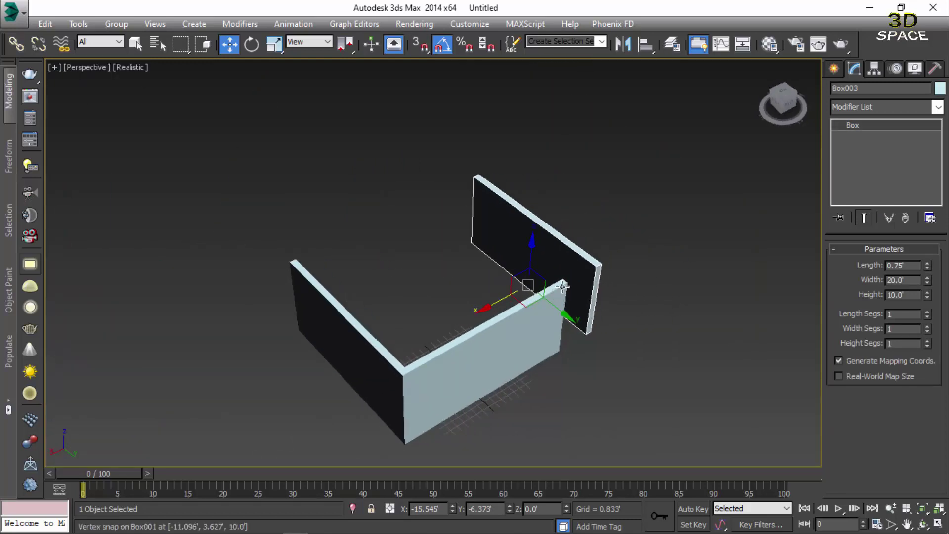
{"action": "scroll", "coordinate": [582, 276], "scroll_direction": "up", "scroll_amount": 2}
{"action": "scroll", "coordinate": [594, 273], "scroll_direction": "up", "scroll_amount": 3}
{"action": "key", "text": "s"}
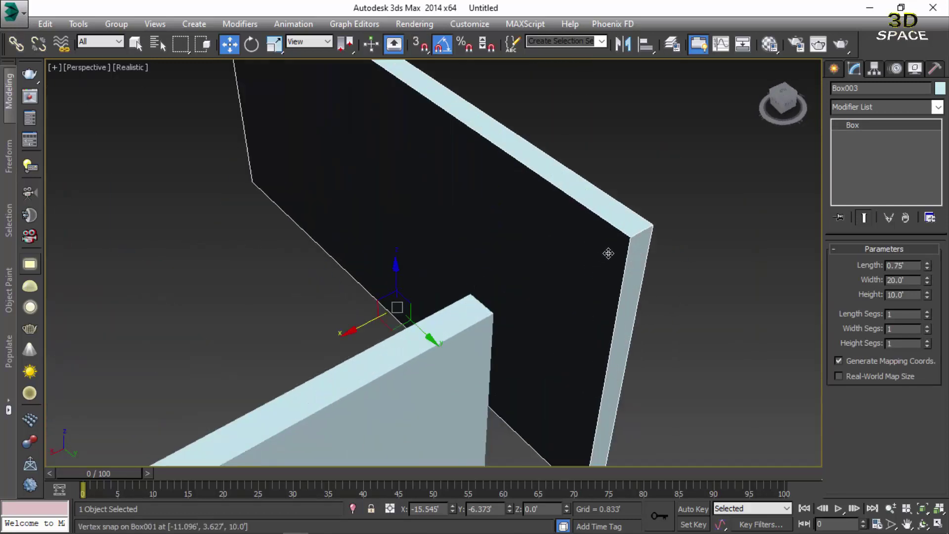
{"action": "left_click_drag", "start_coordinate": [621, 241], "coordinate": [498, 311]}
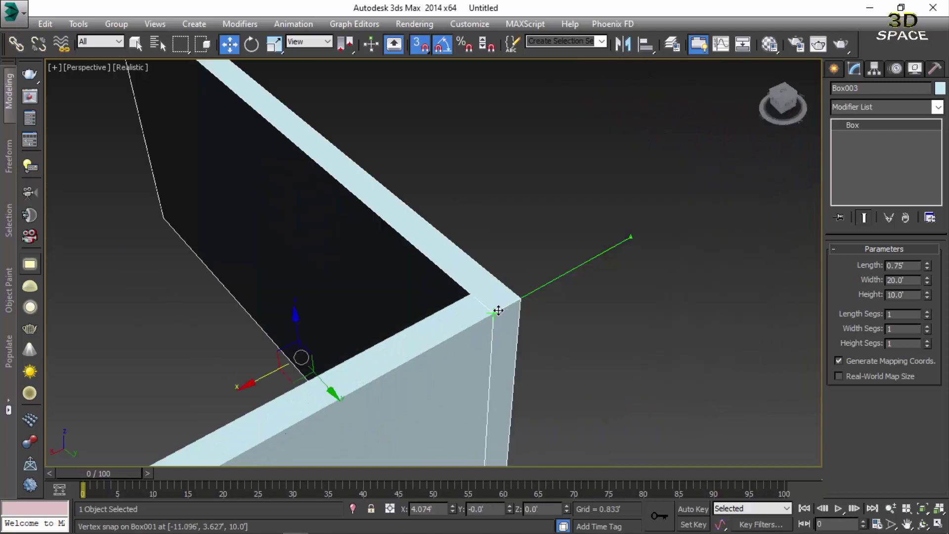
{"action": "key", "text": "s"}
- Deselect the wall and orbit to view the three-walled room from the front
{"action": "scroll", "coordinate": [553, 272], "scroll_direction": "down", "scroll_amount": 5}
{"action": "scroll", "coordinate": [390, 275], "scroll_direction": "up", "scroll_amount": 4}
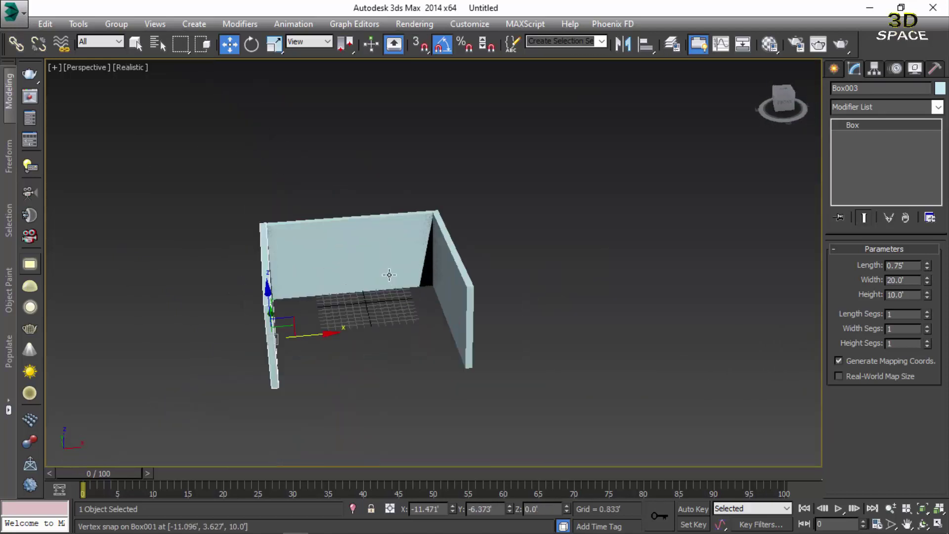
{"action": "left_click", "coordinate": [395, 327]}
{"action": "middle_click_drag", "start_coordinate": [361, 418], "coordinate": [360, 370], "text": "alt"}
{"action": "scroll", "coordinate": [353, 436], "scroll_direction": "up", "scroll_amount": 2}
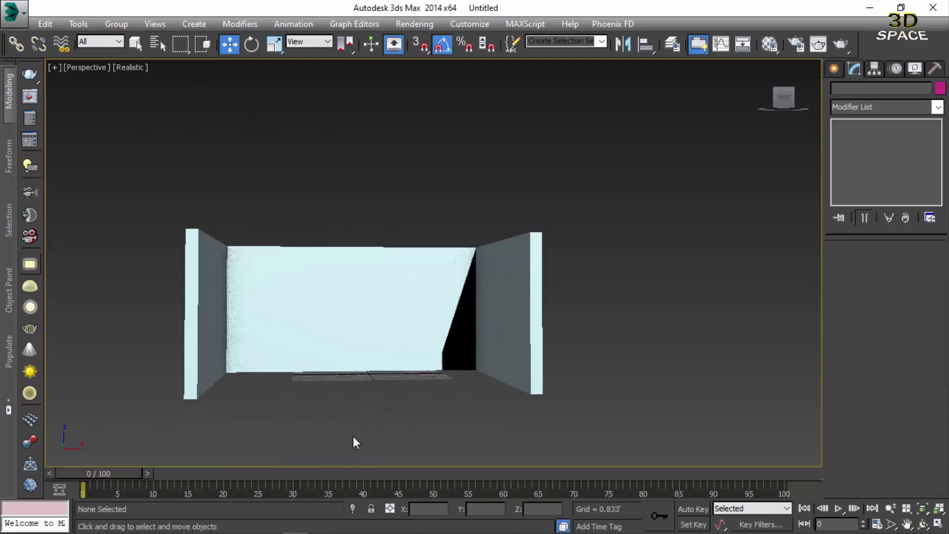
{"action": "left_click", "coordinate": [244, 525]}
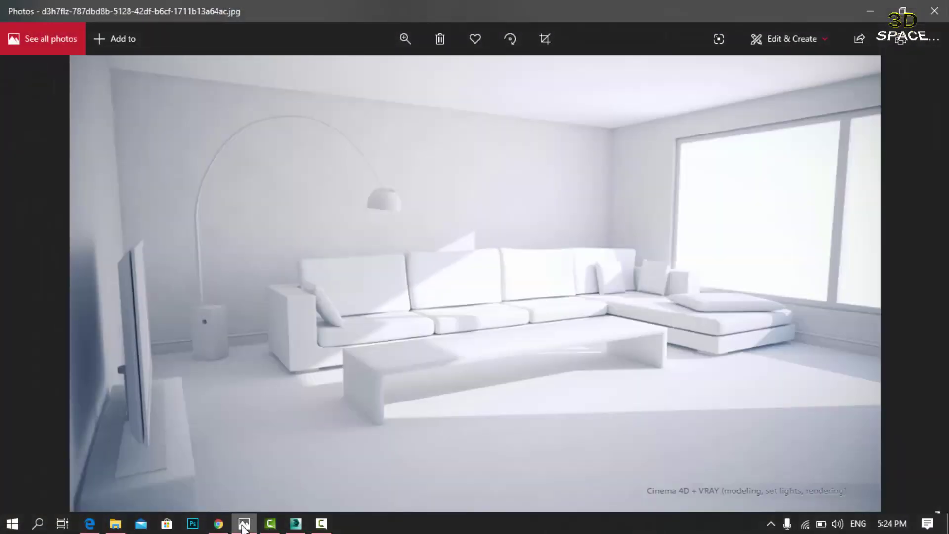
{"action": "left_click", "coordinate": [244, 526]}
{"action": "left_click", "coordinate": [244, 525]}
{"action": "left_click", "coordinate": [244, 525]}
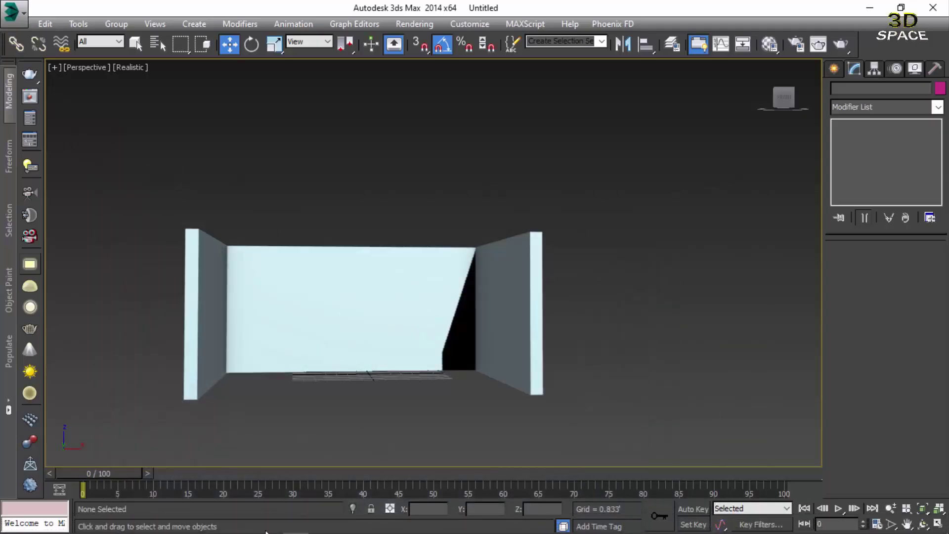
{"action": "left_click", "coordinate": [243, 525]}
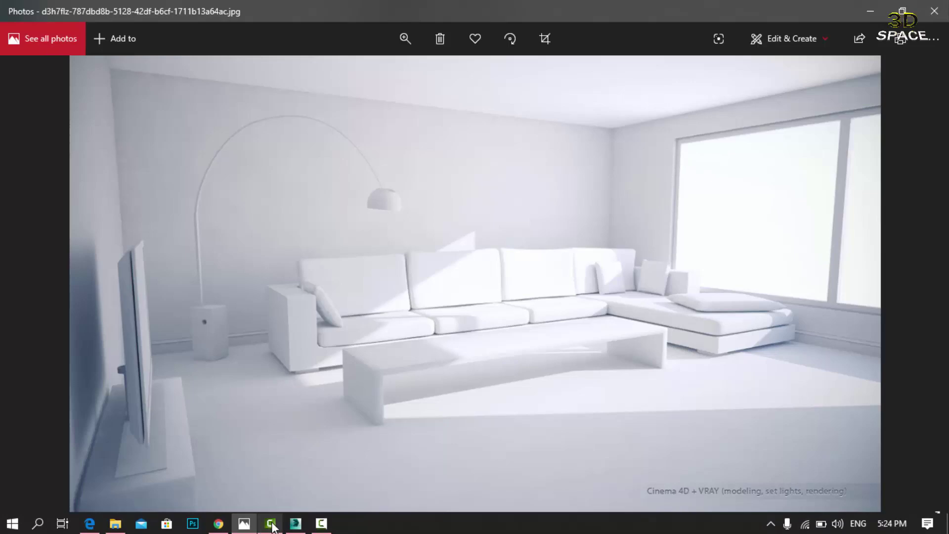
{"action": "left_click", "coordinate": [272, 525]}
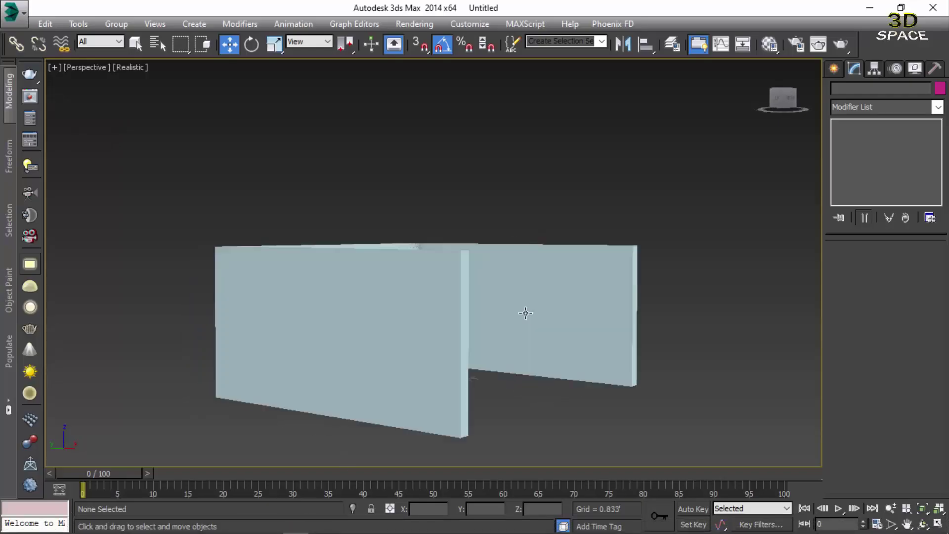
- Convert back wall Box002 to Editable Poly and enter Edge sub-object level
{"action": "key", "text": "shift+z"}
{"action": "key", "text": "shift+z"}
{"action": "left_click", "coordinate": [546, 296]}
{"action": "right_click", "coordinate": [544, 297]}
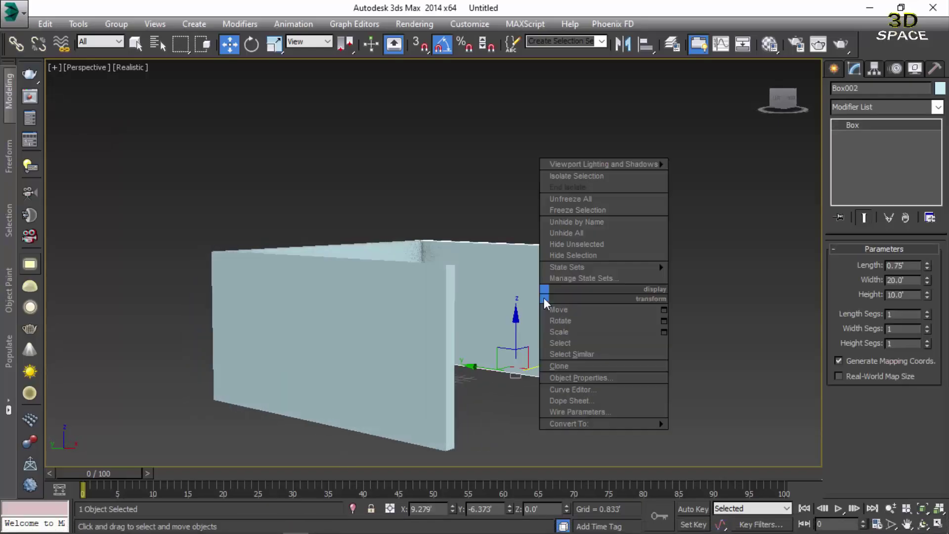
{"action": "mouse_move", "coordinate": [568, 423]}
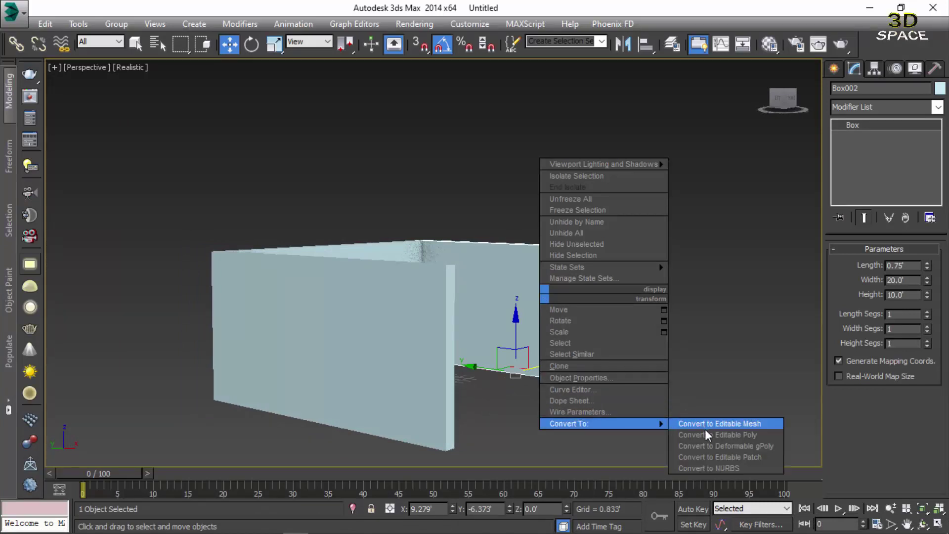
{"action": "left_click", "coordinate": [706, 434]}
{"action": "left_click", "coordinate": [864, 267]}
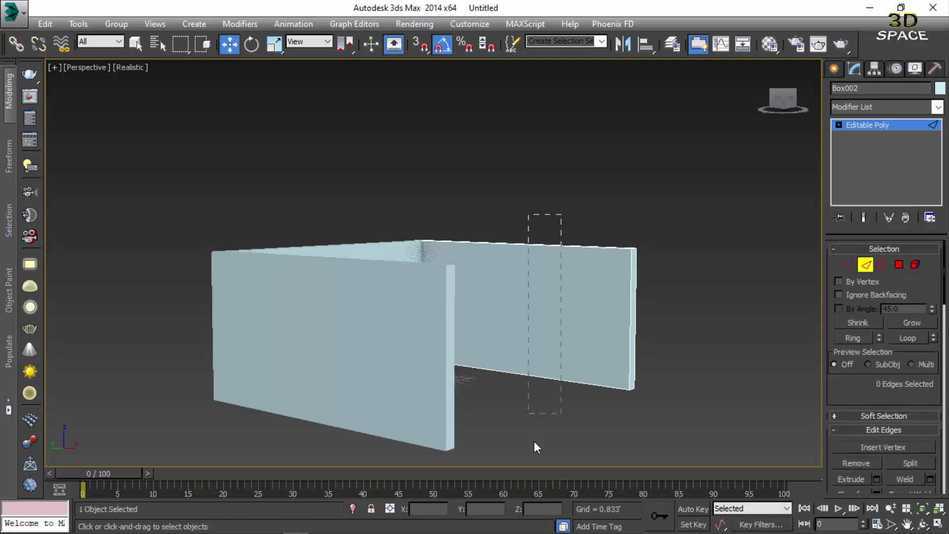
- Connect the wall's four long edges with 2 pinched vertical edges
{"action": "left_click_drag", "start_coordinate": [534, 448], "coordinate": [552, 361]}
{"action": "scroll", "coordinate": [494, 301], "scroll_direction": "up", "scroll_amount": 5}
{"action": "scroll", "coordinate": [447, 305], "scroll_direction": "down", "scroll_amount": 3}
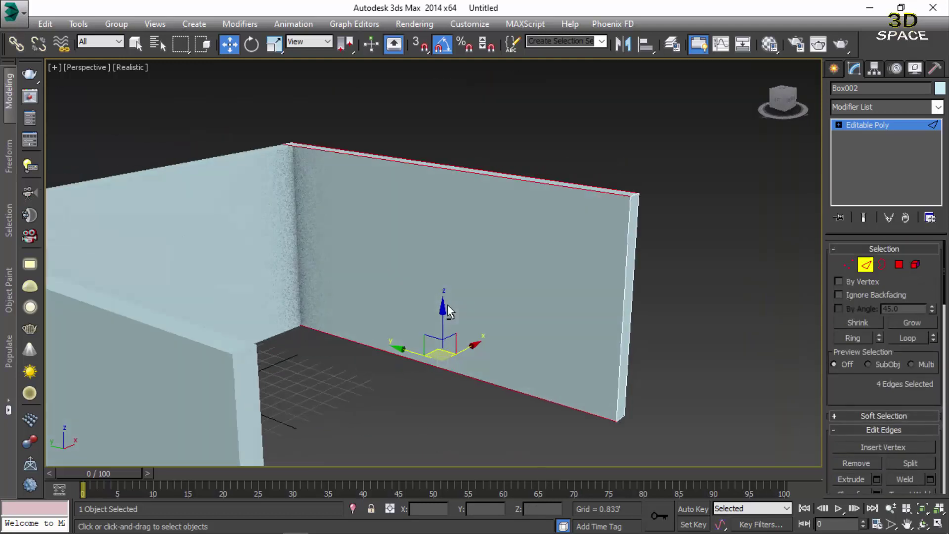
{"action": "mouse_move", "coordinate": [447, 305]}
{"action": "middle_mouse_down", "text": "alt"}
{"action": "mouse_move", "coordinate": [473, 274]}
{"action": "mouse_move", "coordinate": [461, 279]}
{"action": "middle_mouse_up", "text": "alt"}
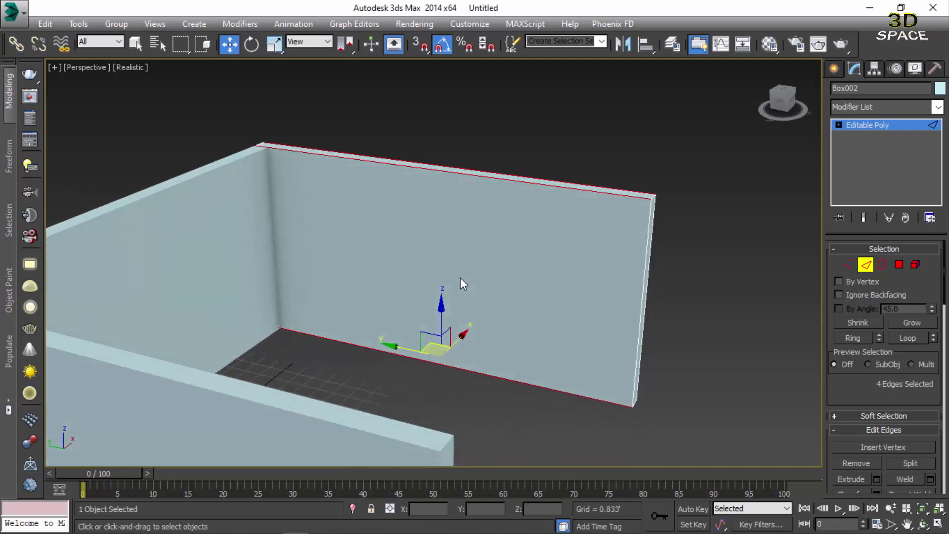
{"action": "right_click", "coordinate": [421, 219]}
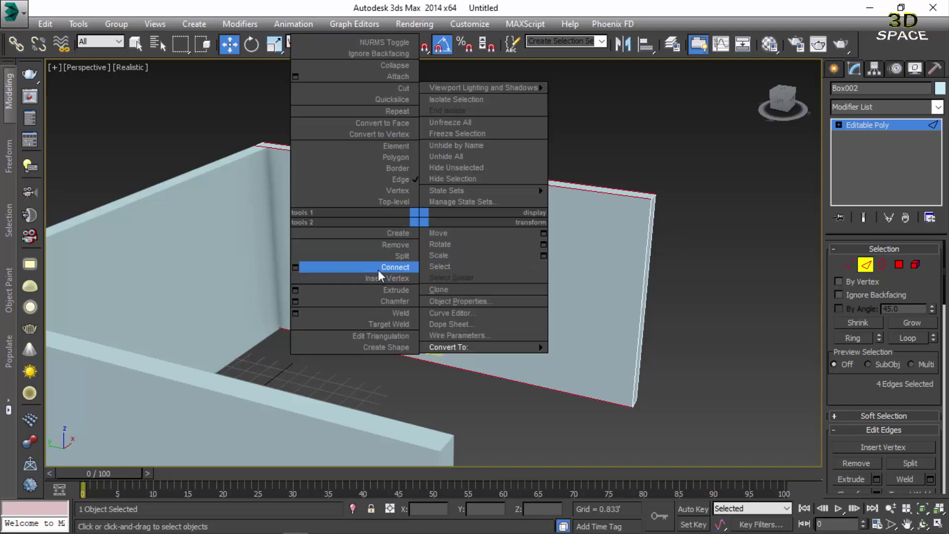
{"action": "left_click", "coordinate": [295, 268]}
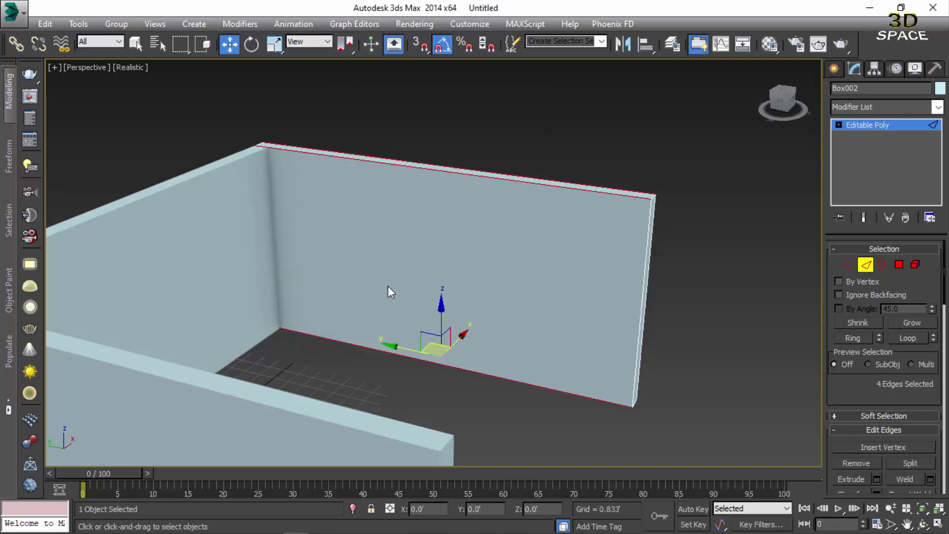
{"action": "mouse_move", "coordinate": [443, 272]}
{"action": "left_mouse_down"}
{"action": "mouse_move", "coordinate": [448, 159]}
{"action": "mouse_move", "coordinate": [499, 159]}
{"action": "left_mouse_up"}
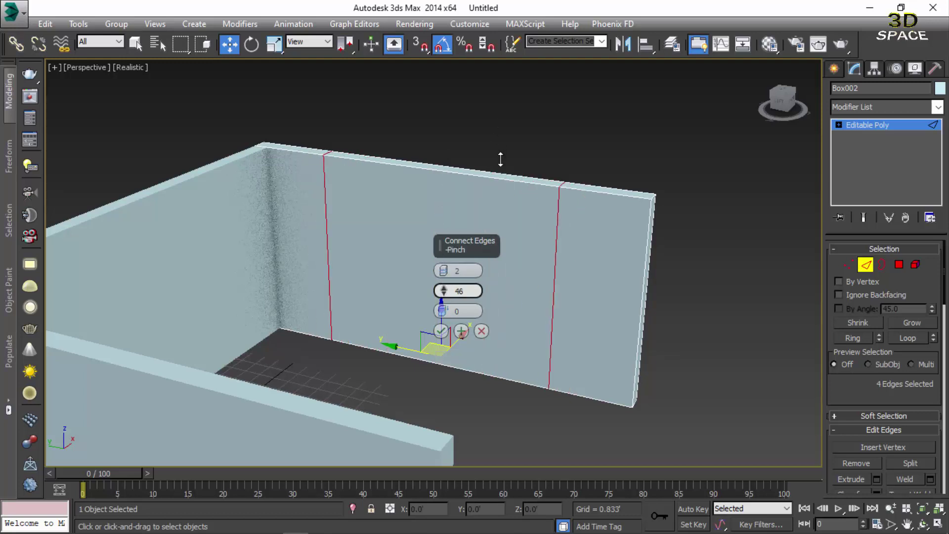
{"action": "left_click", "coordinate": [441, 332]}
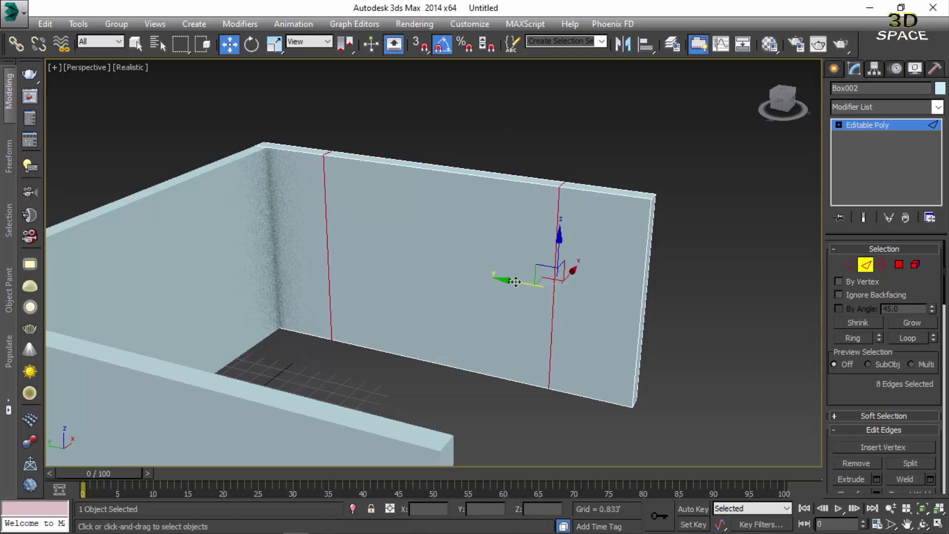
- Slide the two new edges toward the wall's right end and clear the selection
{"action": "left_click_drag", "start_coordinate": [516, 282], "coordinate": [565, 289]}
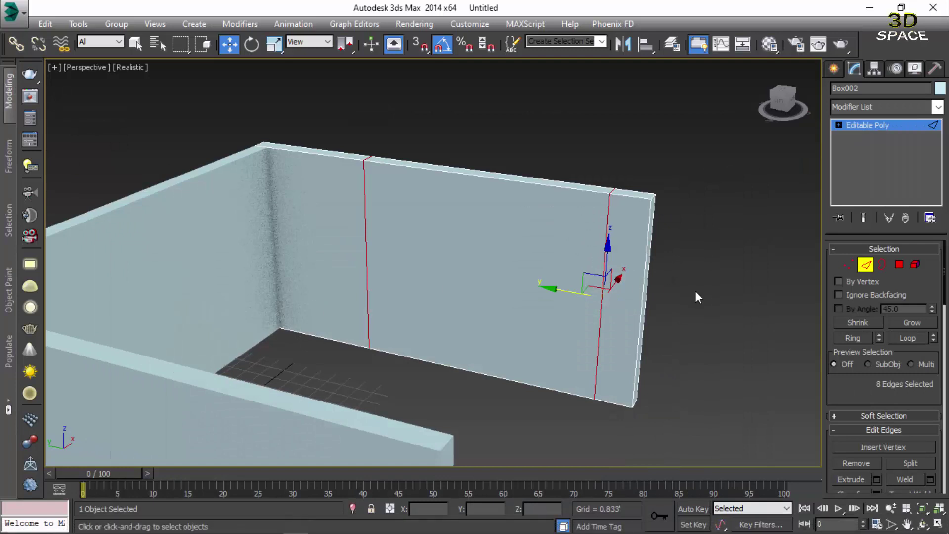
{"action": "left_click", "coordinate": [645, 313]}
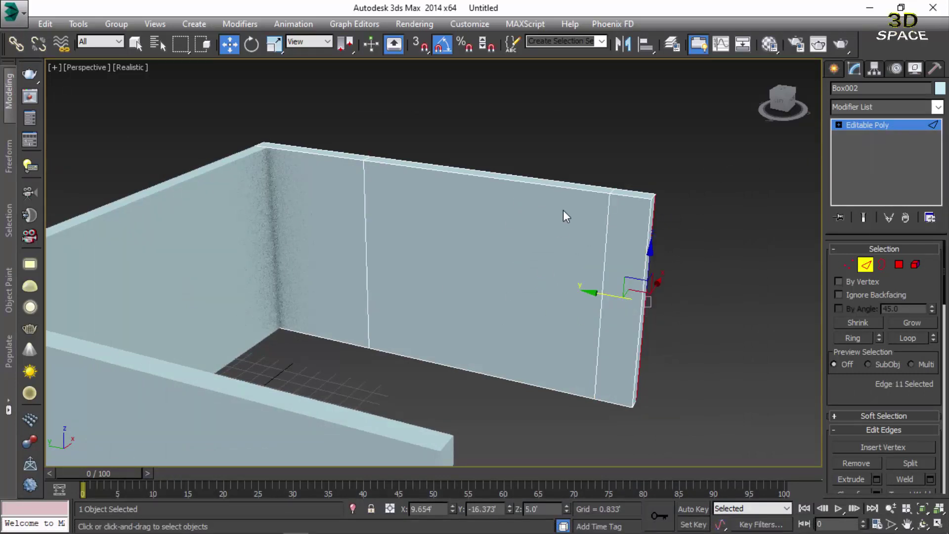
{"action": "mouse_move", "coordinate": [517, 337]}
{"action": "middle_mouse_down", "text": "alt"}
{"action": "mouse_move", "coordinate": [517, 319]}
{"action": "mouse_move", "coordinate": [496, 334]}
{"action": "mouse_move", "coordinate": [515, 336]}
{"action": "middle_mouse_up", "text": "alt"}
{"action": "left_click", "coordinate": [627, 271]}
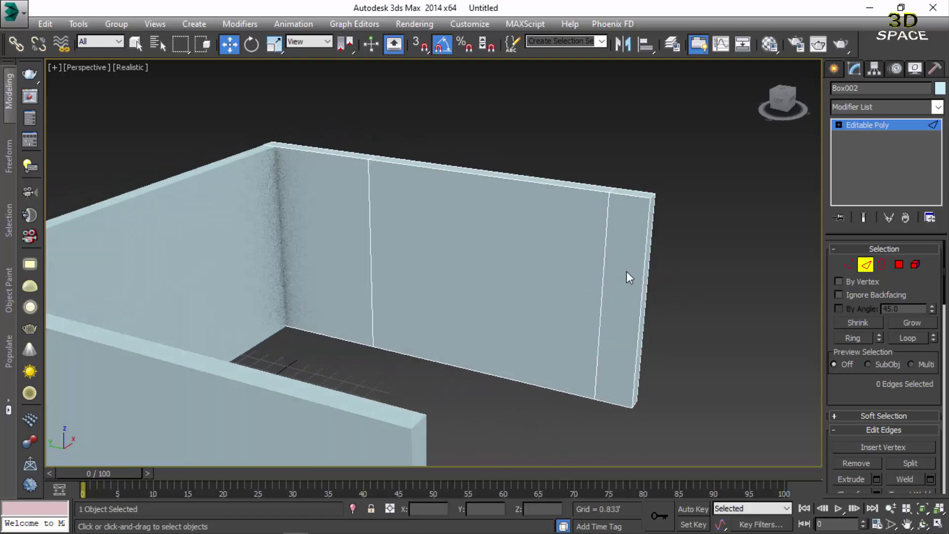
- Ring the vertical edges and connect them with 2 segments, Pinch 68, Slide 6
{"action": "left_click", "coordinate": [604, 263]}
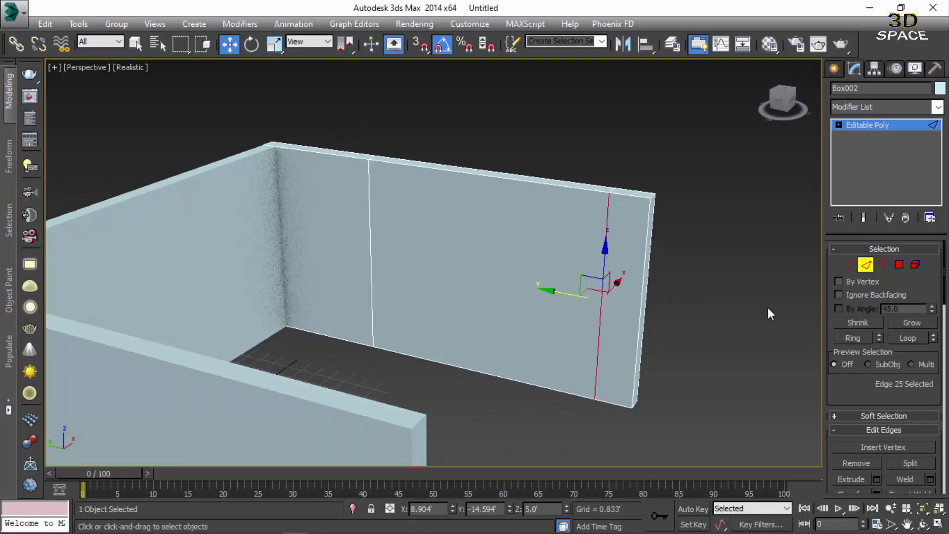
{"action": "left_click", "coordinate": [855, 338]}
{"action": "right_click", "coordinate": [415, 253]}
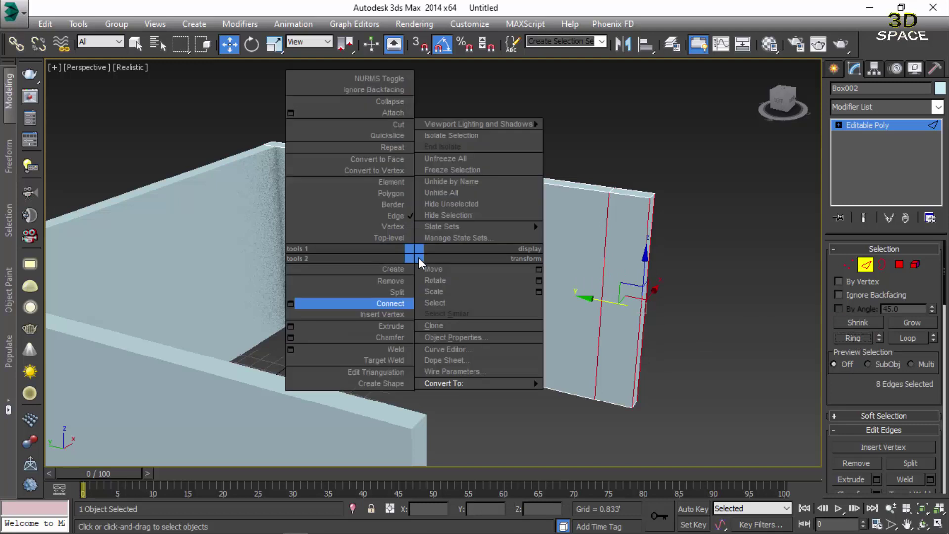
{"action": "left_click", "coordinate": [289, 303]}
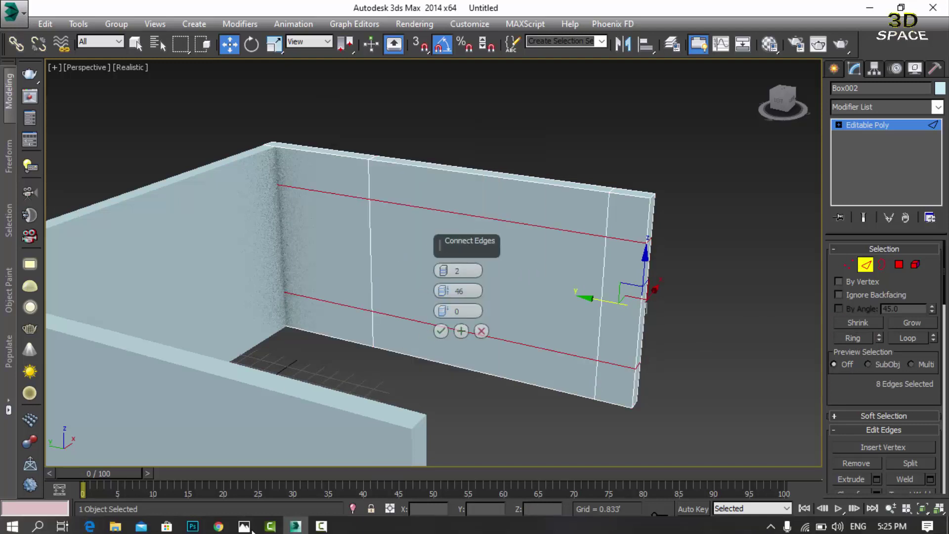
{"action": "left_click", "coordinate": [242, 528]}
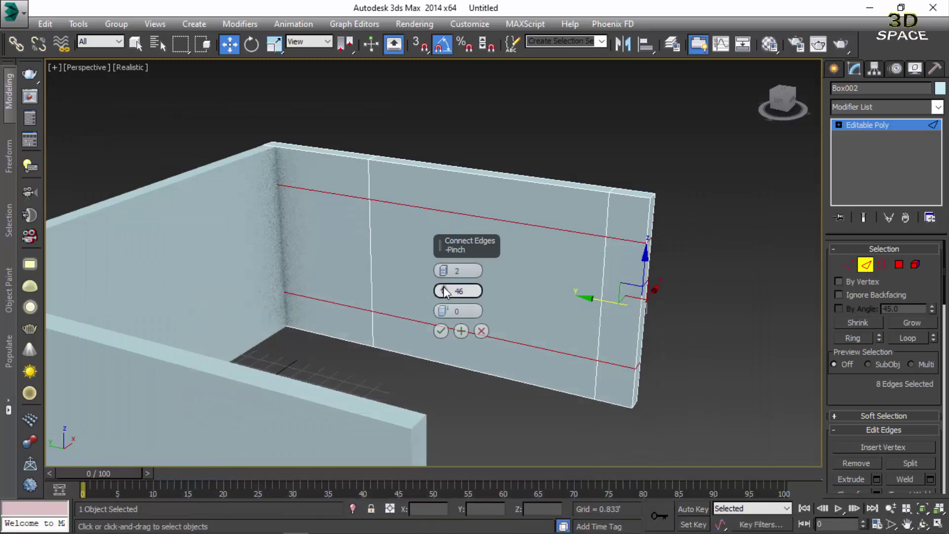
{"action": "mouse_move", "coordinate": [442, 291]}
{"action": "left_mouse_down"}
{"action": "mouse_move", "coordinate": [445, 255]}
{"action": "mouse_move", "coordinate": [445, 278]}
{"action": "mouse_move", "coordinate": [438, 262]}
{"action": "left_mouse_up"}
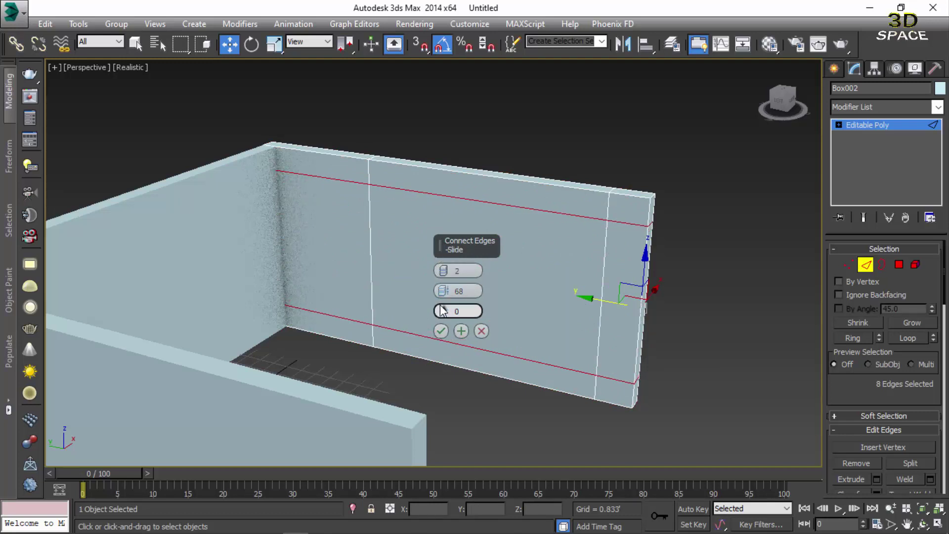
{"action": "left_click_drag", "start_coordinate": [443, 311], "coordinate": [439, 288]}
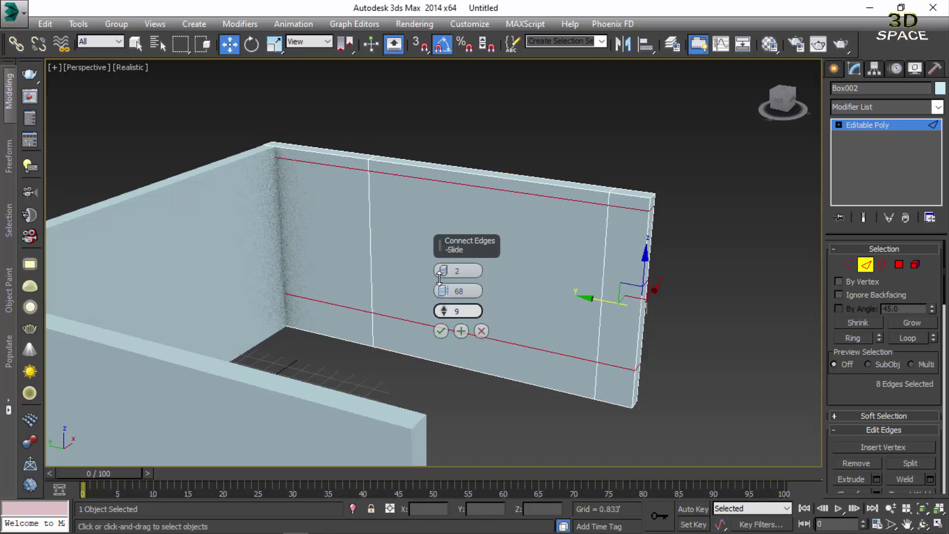
{"action": "left_click", "coordinate": [441, 330]}
{"action": "left_click", "coordinate": [899, 266]}
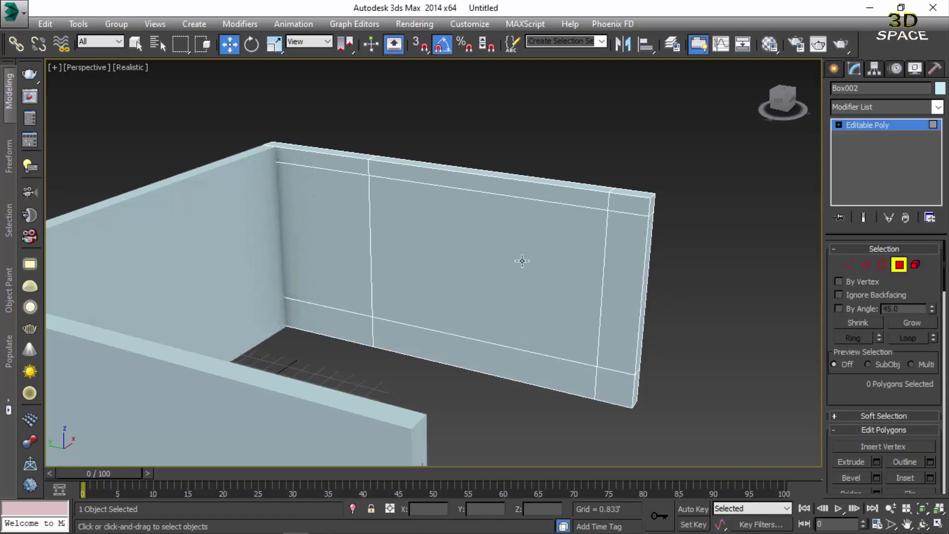
- Select the window panels on both sides of the wall and bridge them into an opening
{"action": "left_click", "coordinate": [522, 261]}
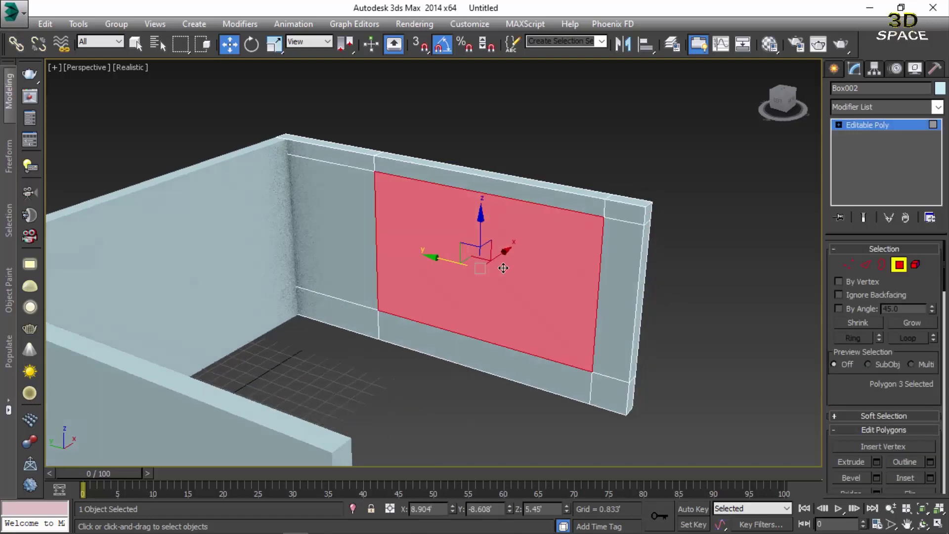
{"action": "mouse_move", "coordinate": [500, 255]}
{"action": "middle_mouse_down", "text": "alt"}
{"action": "mouse_move", "coordinate": [329, 267]}
{"action": "mouse_move", "coordinate": [489, 267]}
{"action": "middle_mouse_up", "text": "alt"}
{"action": "left_click", "coordinate": [437, 270], "text": "ctrl"}
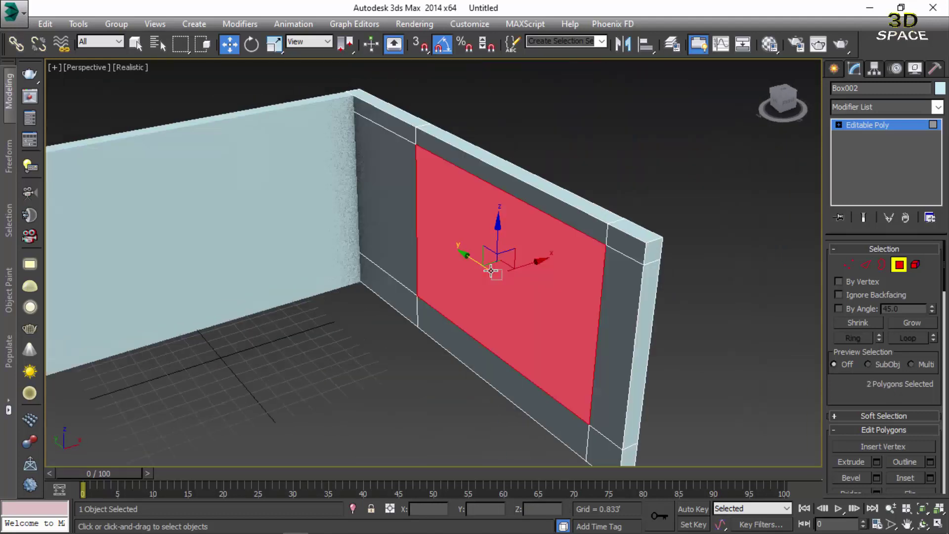
{"action": "scroll", "coordinate": [911, 383], "scroll_direction": "down", "scroll_amount": 3}
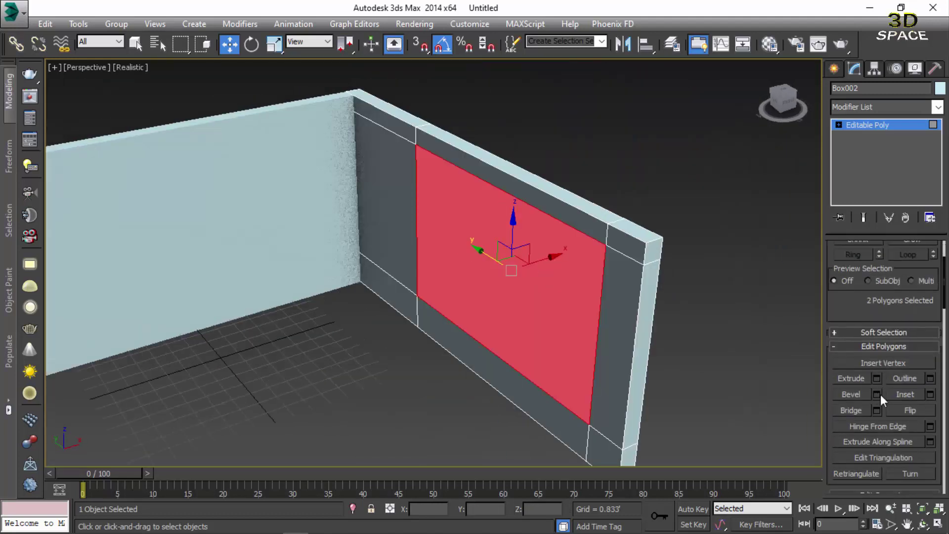
{"action": "left_click", "coordinate": [843, 411]}
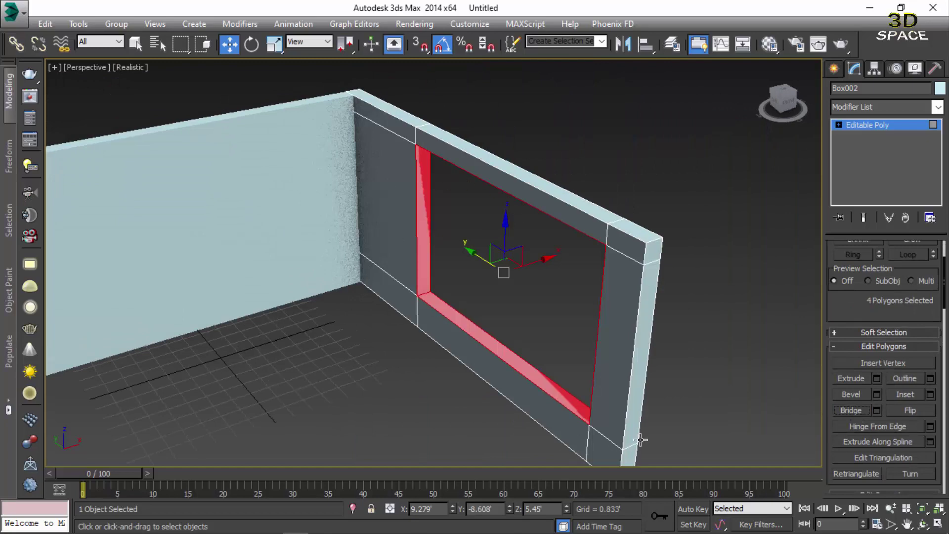
- Look through the new window opening, deselect the wall, and bring up Standard Primitives
{"action": "mouse_move", "coordinate": [641, 440]}
{"action": "middle_mouse_down", "text": "alt"}
{"action": "mouse_move", "coordinate": [541, 265]}
{"action": "mouse_move", "coordinate": [354, 269]}
{"action": "mouse_move", "coordinate": [632, 281]}
{"action": "middle_mouse_up", "text": "alt"}
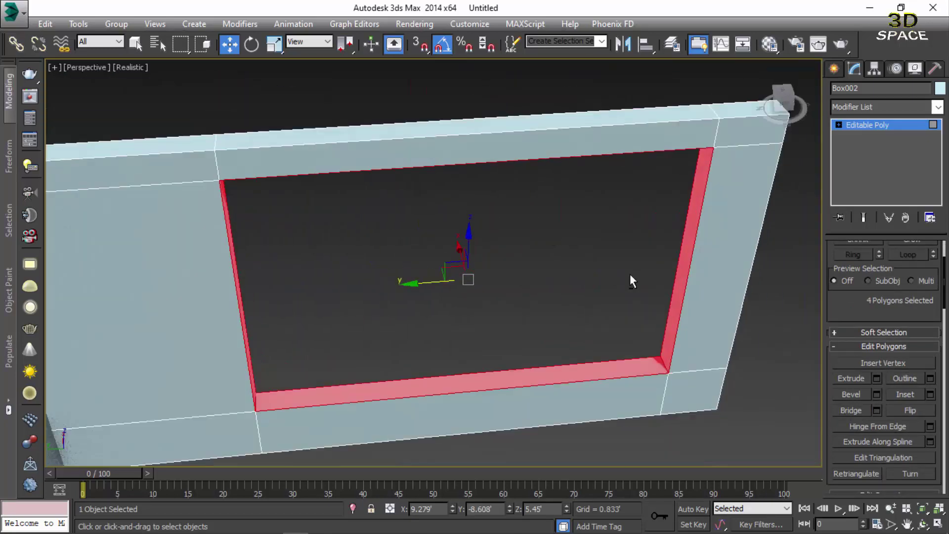
{"action": "scroll", "coordinate": [816, 309], "scroll_direction": "up", "scroll_amount": 4}
{"action": "scroll", "coordinate": [598, 332], "scroll_direction": "down", "scroll_amount": 5}
{"action": "scroll", "coordinate": [604, 335], "scroll_direction": "down", "scroll_amount": 3}
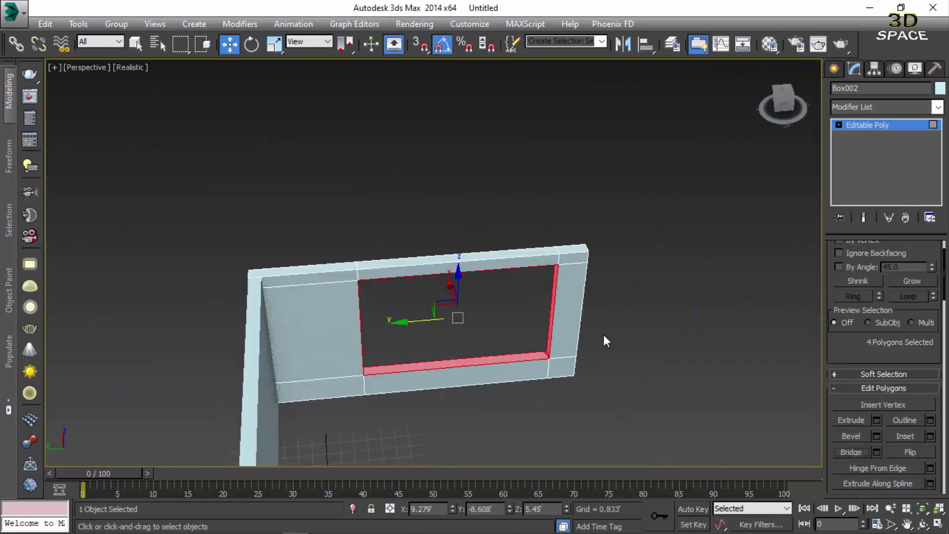
{"action": "scroll", "coordinate": [942, 277], "scroll_direction": "up", "scroll_amount": 2}
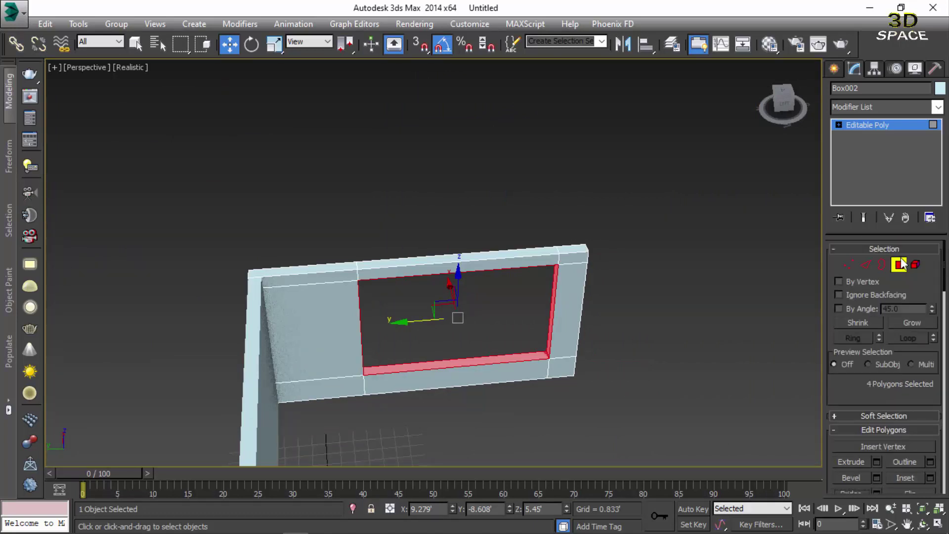
{"action": "left_click", "coordinate": [638, 350]}
{"action": "scroll", "coordinate": [638, 350], "scroll_direction": "down", "scroll_amount": 5}
{"action": "mouse_move", "coordinate": [520, 409]}
{"action": "middle_mouse_down", "text": "alt"}
{"action": "mouse_move", "coordinate": [530, 364]}
{"action": "mouse_move", "coordinate": [511, 280]}
{"action": "middle_mouse_up", "text": "alt"}
{"action": "left_click", "coordinate": [835, 70]}
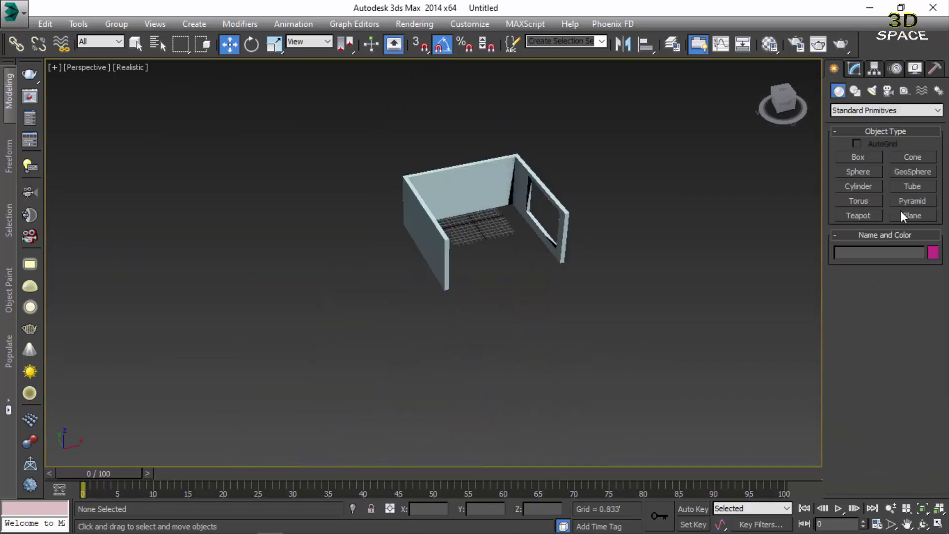
- Draw a 19.25' × 20.0' floor plane vertex-snapped from the inner wall corner to the front-left corner
{"action": "left_click", "coordinate": [910, 214]}
{"action": "middle_click_drag", "start_coordinate": [732, 237], "coordinate": [444, 248], "text": "alt"}
{"action": "scroll", "coordinate": [694, 243], "scroll_direction": "up", "scroll_amount": 3}
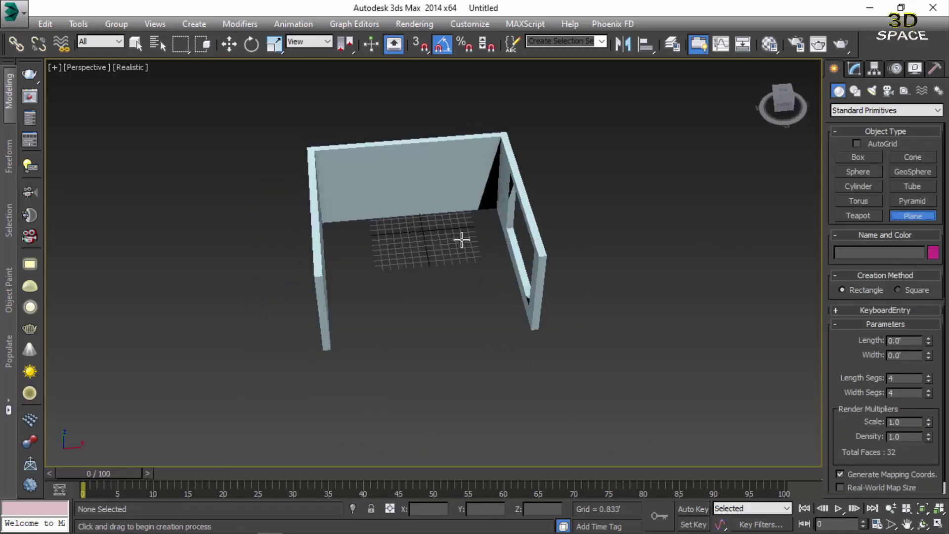
{"action": "key", "text": "s"}
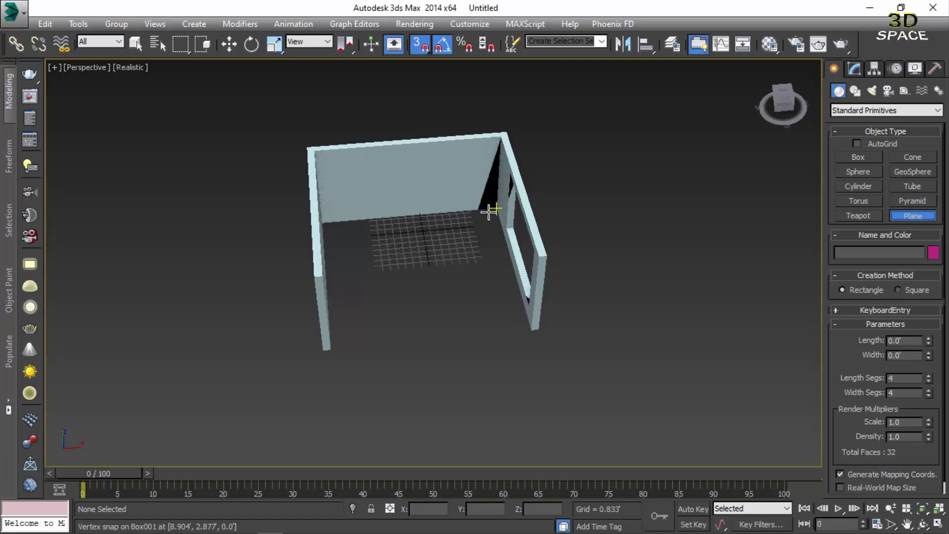
{"action": "left_click_drag", "start_coordinate": [489, 211], "coordinate": [348, 349]}
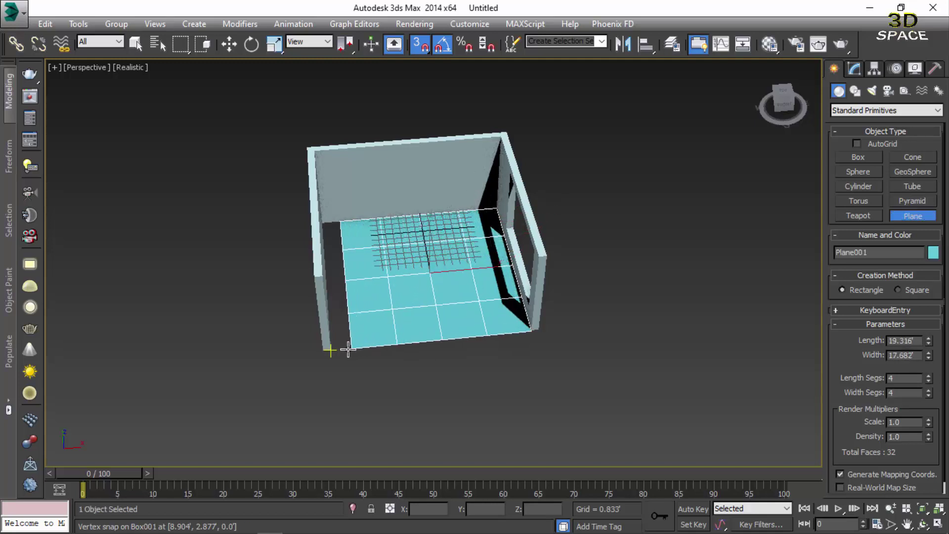
{"action": "left_click_drag", "start_coordinate": [348, 350], "coordinate": [334, 356]}
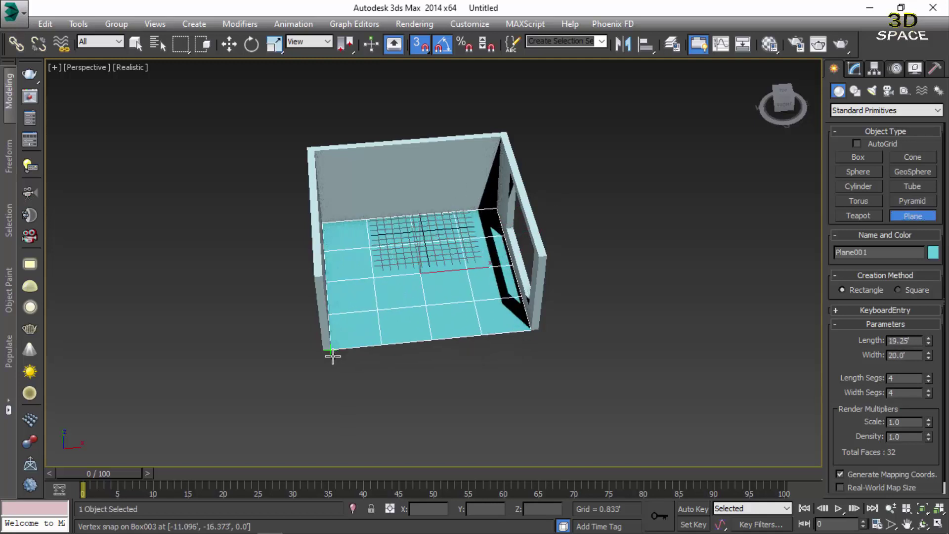
{"action": "key", "text": "s"}
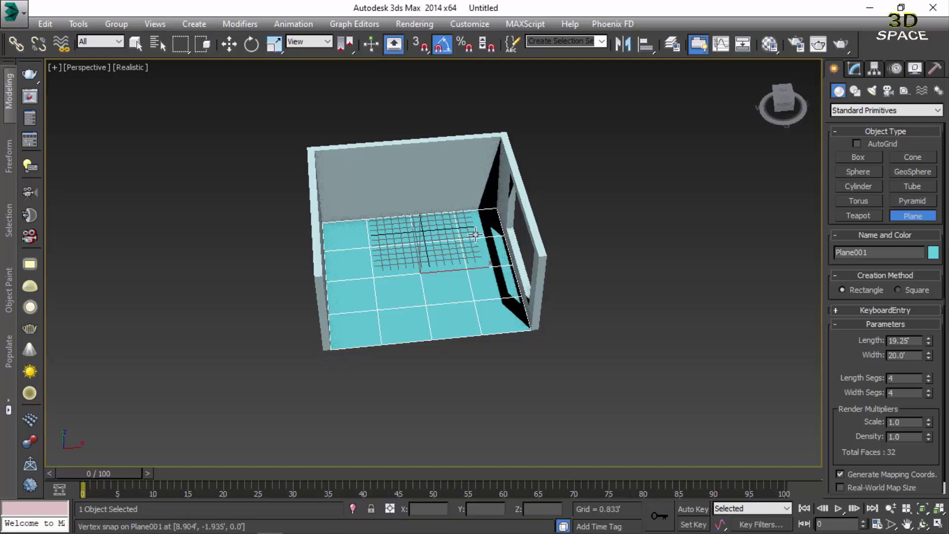
{"action": "key", "text": "w"}
{"action": "mouse_move", "coordinate": [424, 252]}
{"action": "middle_mouse_down", "text": "alt"}
{"action": "mouse_move", "coordinate": [601, 243]}
{"action": "mouse_move", "coordinate": [547, 250]}
{"action": "mouse_move", "coordinate": [567, 302]}
{"action": "mouse_move", "coordinate": [515, 298]}
{"action": "middle_mouse_up", "text": "alt"}
{"action": "left_click", "coordinate": [566, 302]}
- Draw a snapped 19.25' × 20.0' box across the wall tops with 0.936' height
{"action": "left_click", "coordinate": [867, 157]}
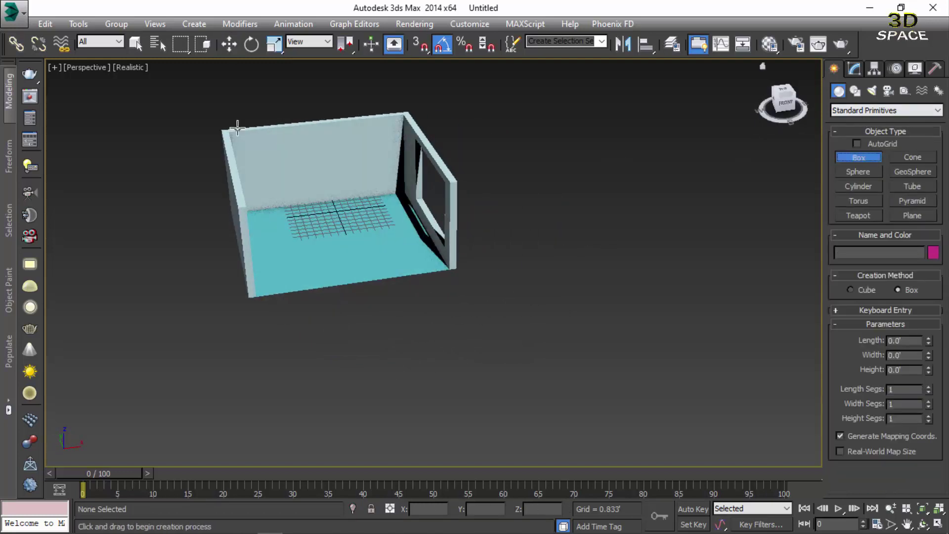
{"action": "scroll", "coordinate": [325, 148], "scroll_direction": "up", "scroll_amount": 3}
{"action": "key", "text": "s"}
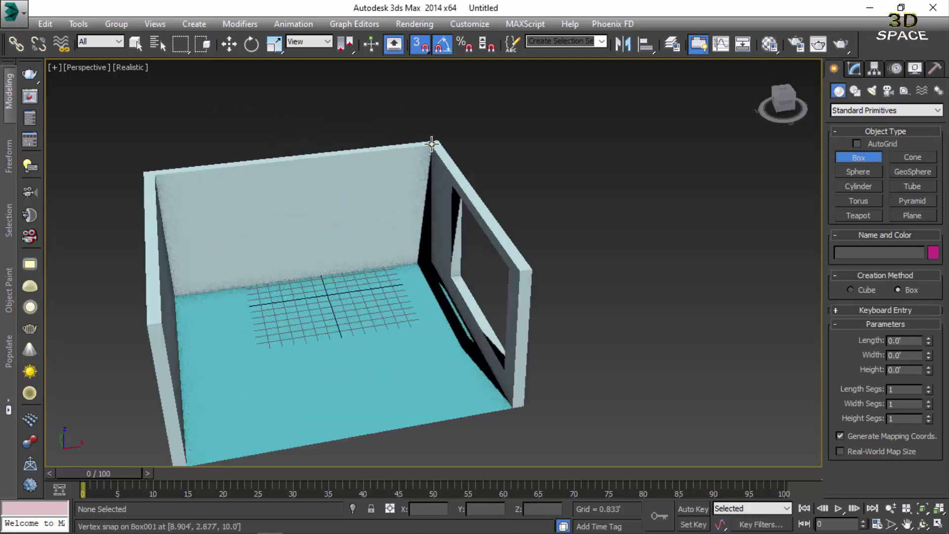
{"action": "left_click_drag", "start_coordinate": [431, 143], "coordinate": [161, 314]}
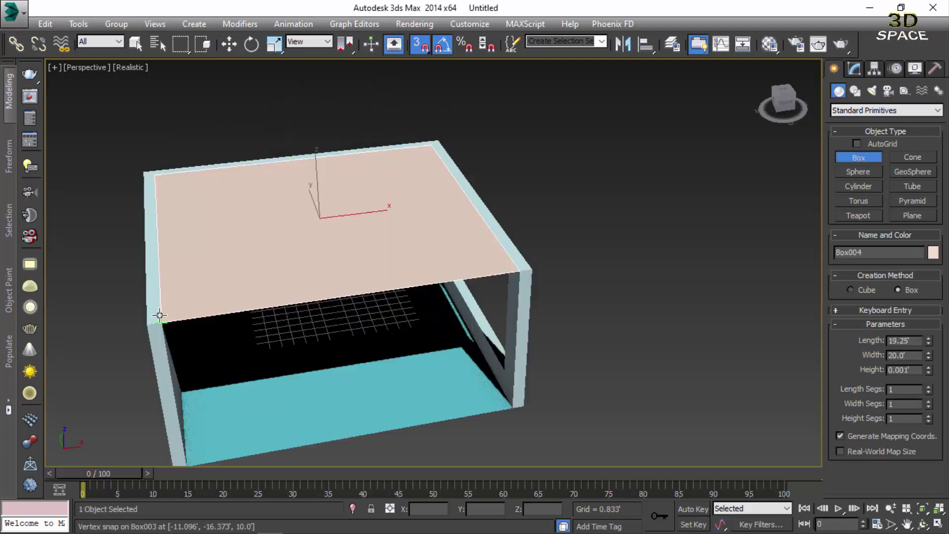
{"action": "key", "text": "s"}
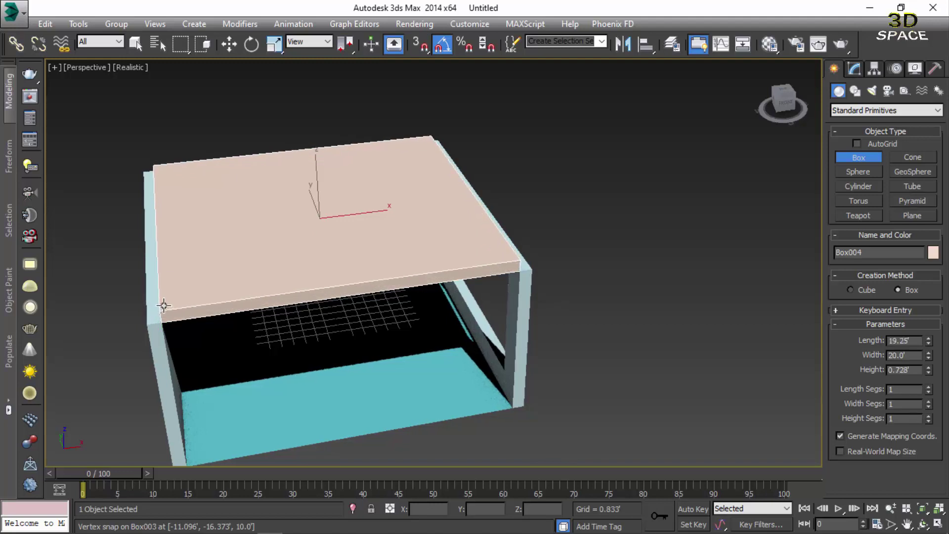
{"action": "left_click", "coordinate": [164, 304]}
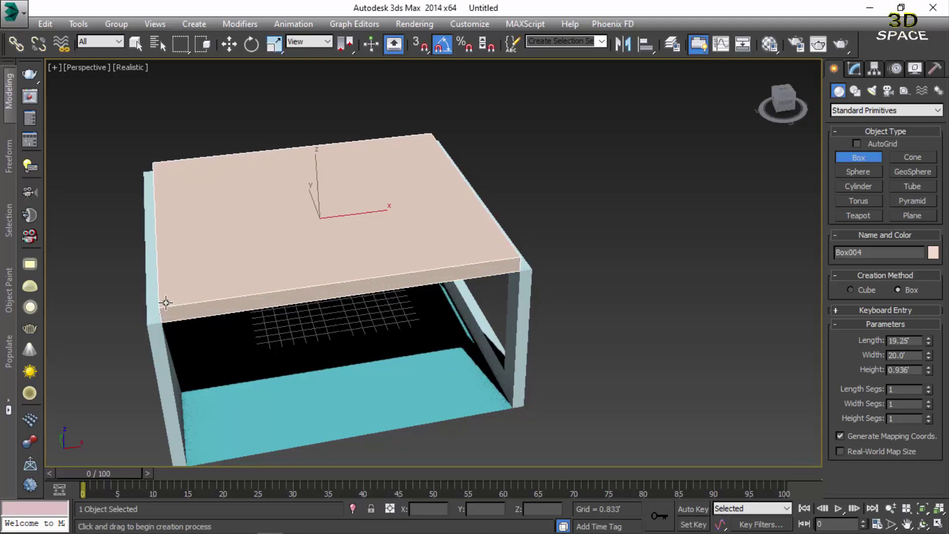
- Deselect the slab and briefly check the living-room reference render in Photos
{"action": "key", "text": "w"}
{"action": "scroll", "coordinate": [194, 325], "scroll_direction": "down", "scroll_amount": 5}
{"action": "middle_click_drag", "start_coordinate": [195, 325], "coordinate": [200, 277]}
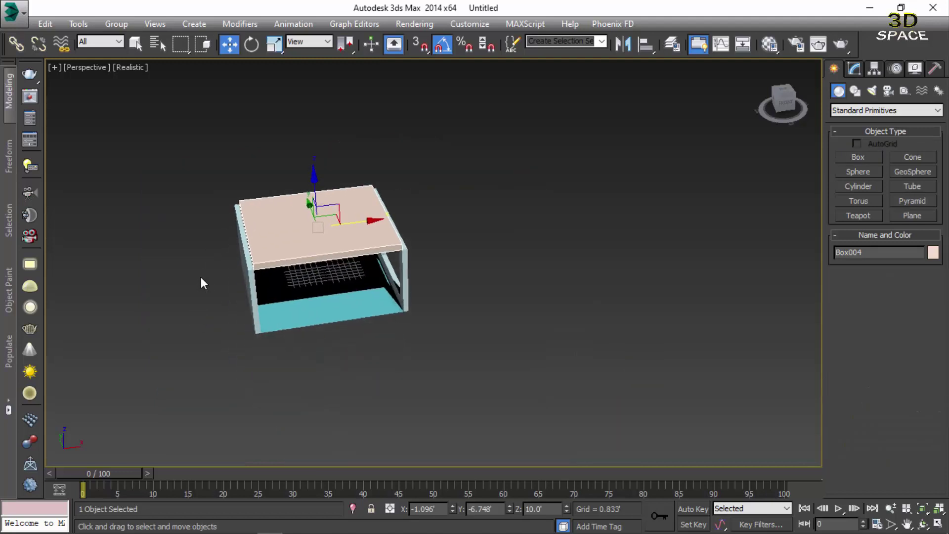
{"action": "left_click", "coordinate": [201, 280]}
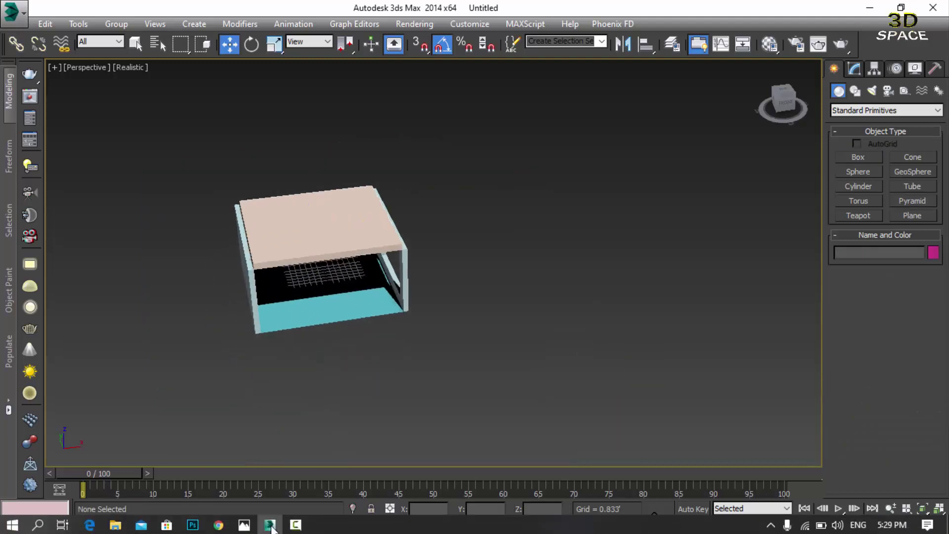
{"action": "left_click", "coordinate": [245, 528]}
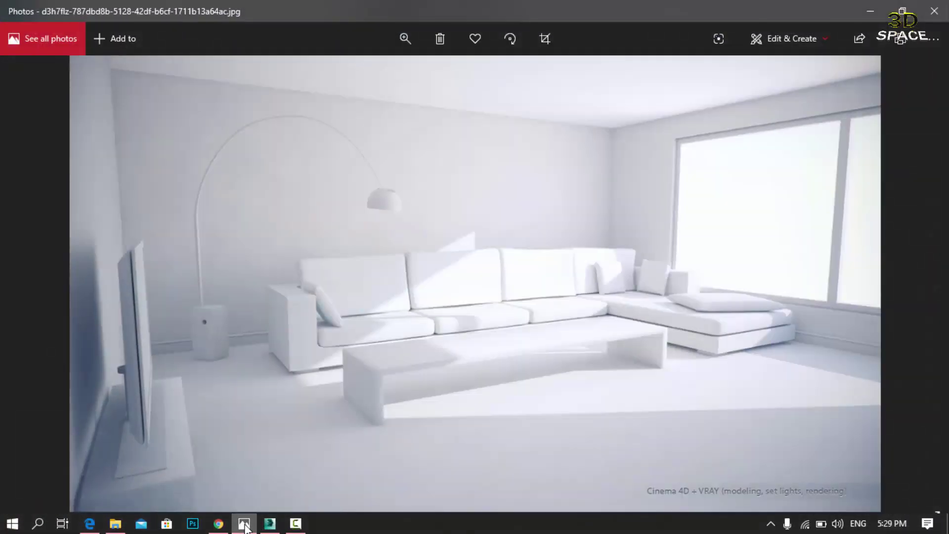
{"action": "left_click", "coordinate": [246, 528]}
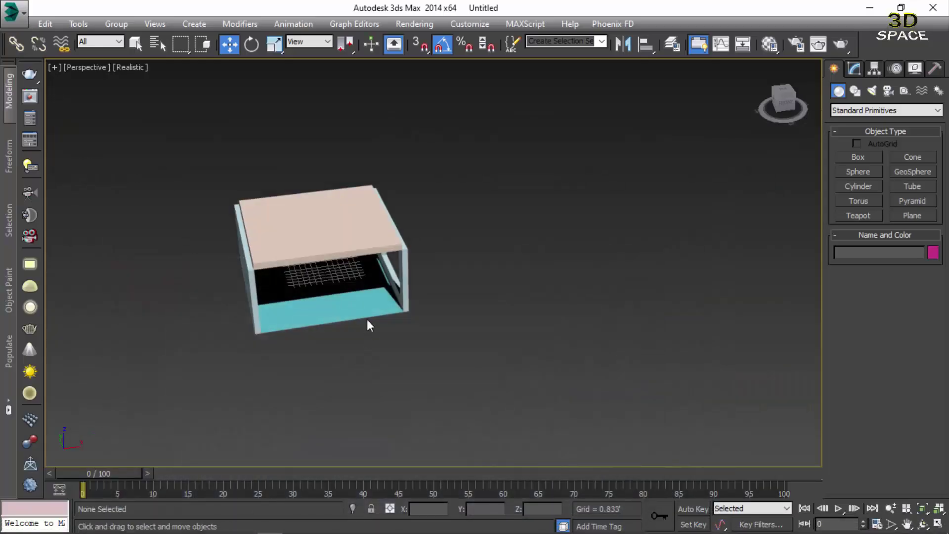
- Convert the top slab Box004 to an Editable Poly and enter Vertex mode
{"action": "mouse_move", "coordinate": [371, 322]}
{"action": "middle_mouse_down", "text": "alt"}
{"action": "mouse_move", "coordinate": [340, 258]}
{"action": "mouse_move", "coordinate": [343, 242]}
{"action": "middle_mouse_up", "text": "alt"}
{"action": "scroll", "coordinate": [350, 228], "scroll_direction": "up", "scroll_amount": 4}
{"action": "left_click", "coordinate": [350, 228]}
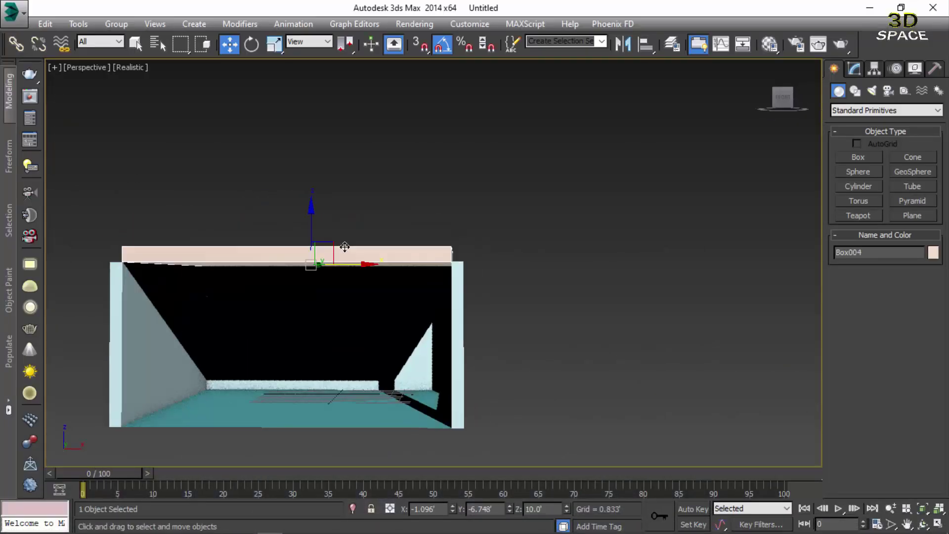
{"action": "right_click", "coordinate": [344, 243]}
{"action": "left_click", "coordinate": [479, 384]}
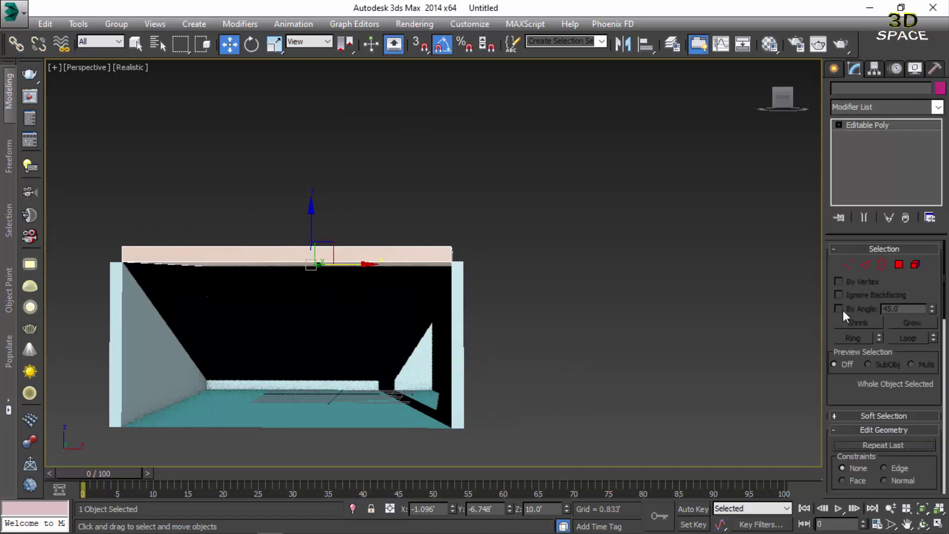
{"action": "left_click", "coordinate": [849, 265]}
{"action": "middle_click_drag", "start_coordinate": [337, 231], "coordinate": [361, 262], "text": "alt"}
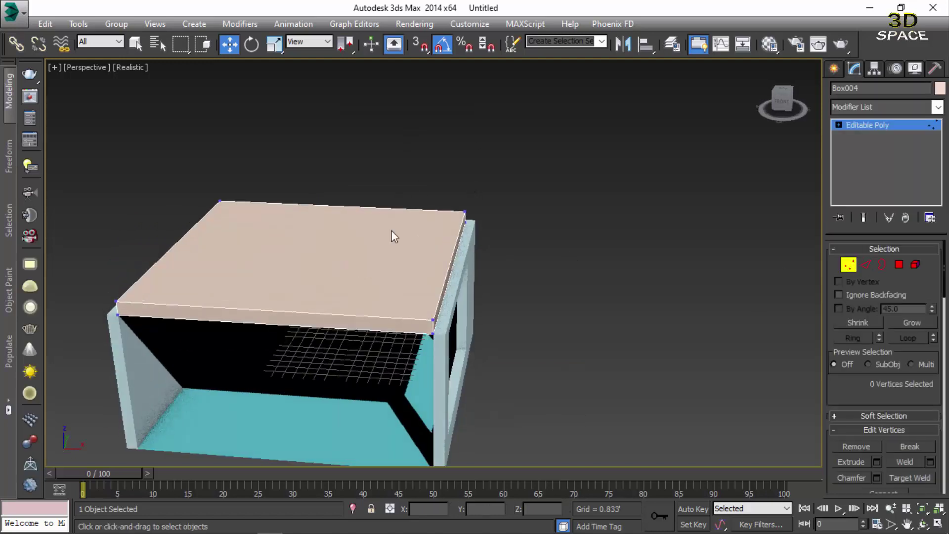
{"action": "scroll", "coordinate": [439, 330], "scroll_direction": "up", "scroll_amount": 3}
{"action": "mouse_move", "coordinate": [456, 323]}
{"action": "middle_mouse_down", "text": "alt"}
{"action": "mouse_move", "coordinate": [438, 325]}
{"action": "mouse_move", "coordinate": [460, 303]}
{"action": "middle_mouse_up", "text": "alt"}
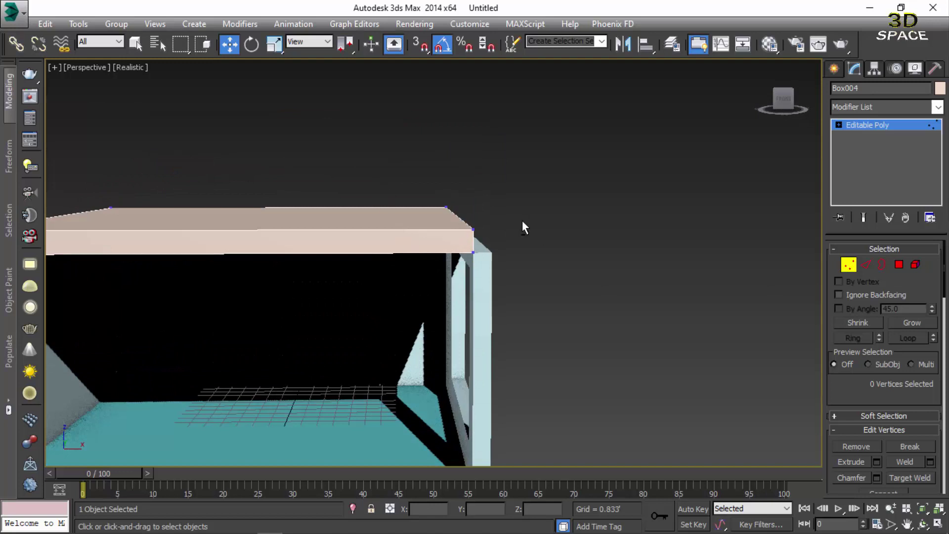
{"action": "middle_click_drag", "start_coordinate": [523, 222], "coordinate": [415, 245], "text": "alt"}
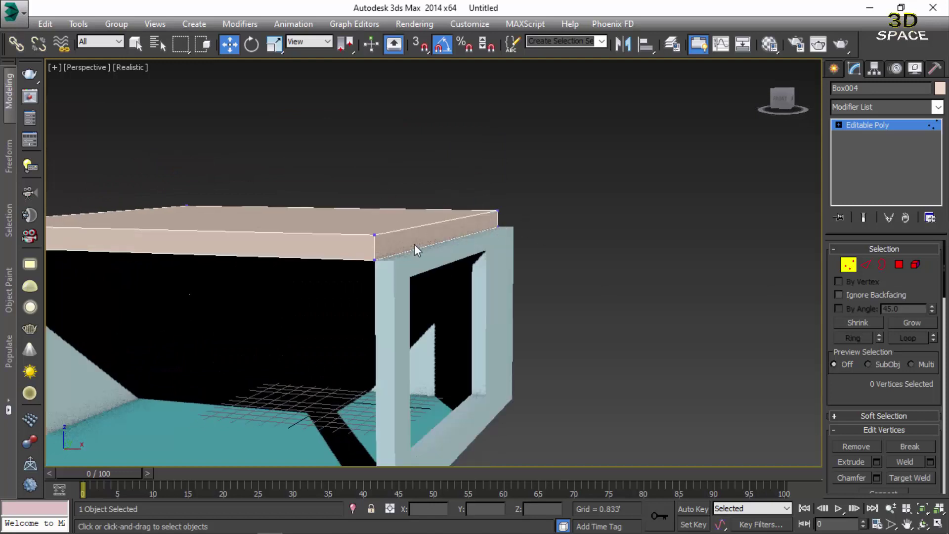
- Show the Snaps toolbar from the toolbar list and dock it
{"action": "right_click", "coordinate": [420, 43]}
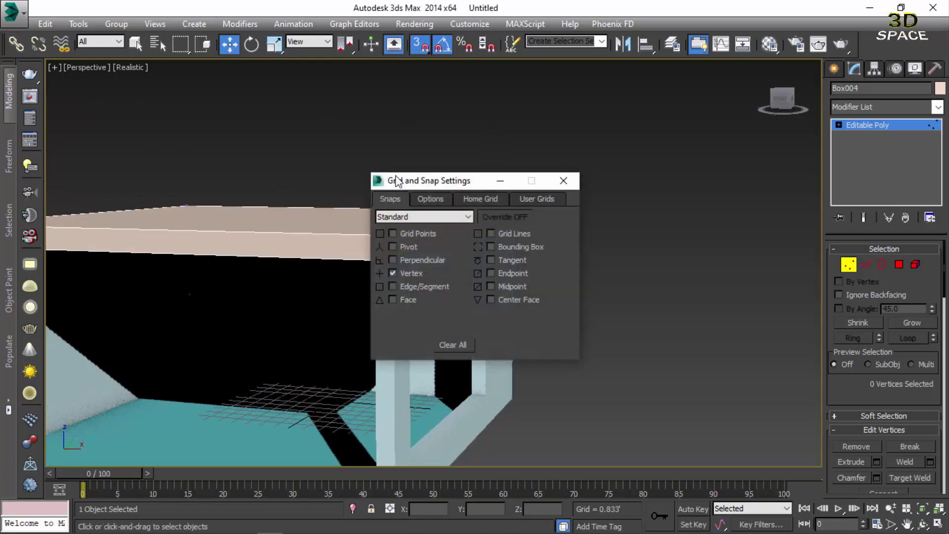
{"action": "key", "text": "Escape"}
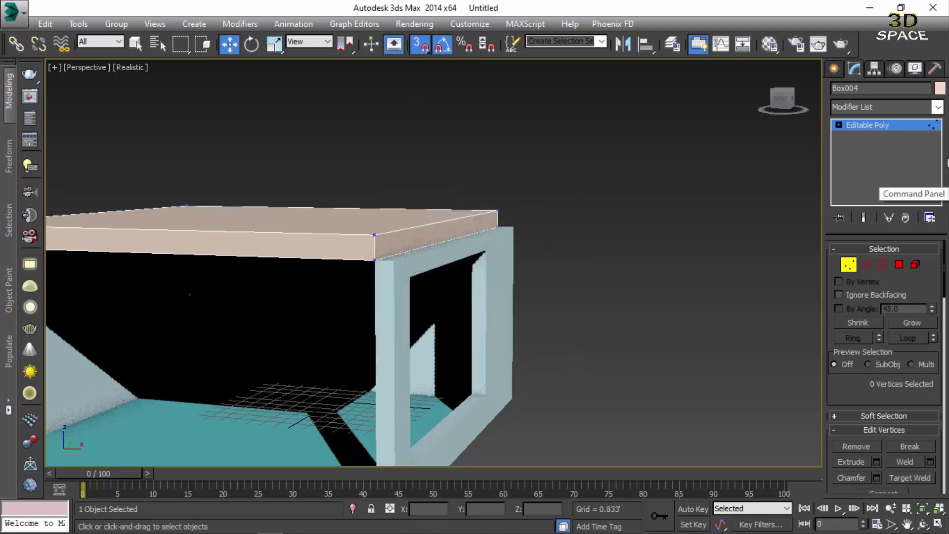
{"action": "right_click", "coordinate": [948, 163]}
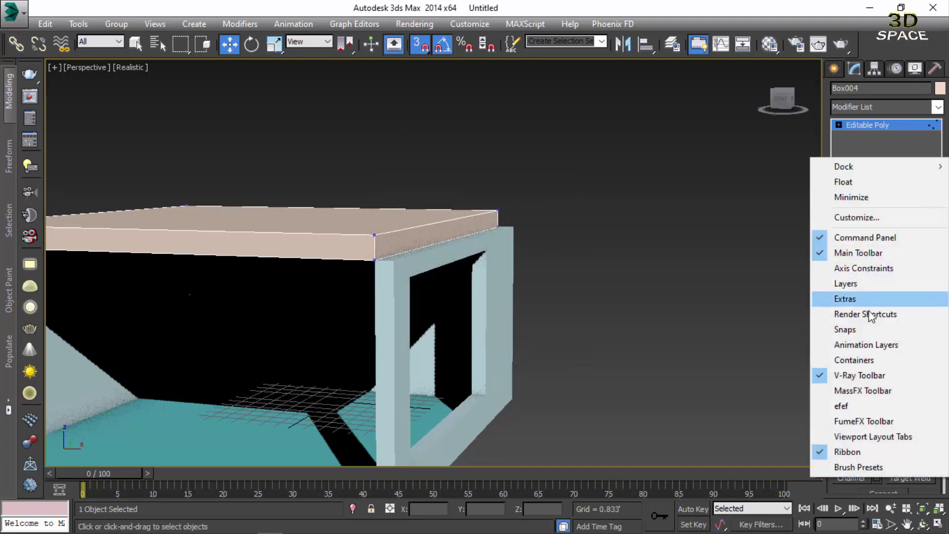
{"action": "left_click", "coordinate": [876, 335]}
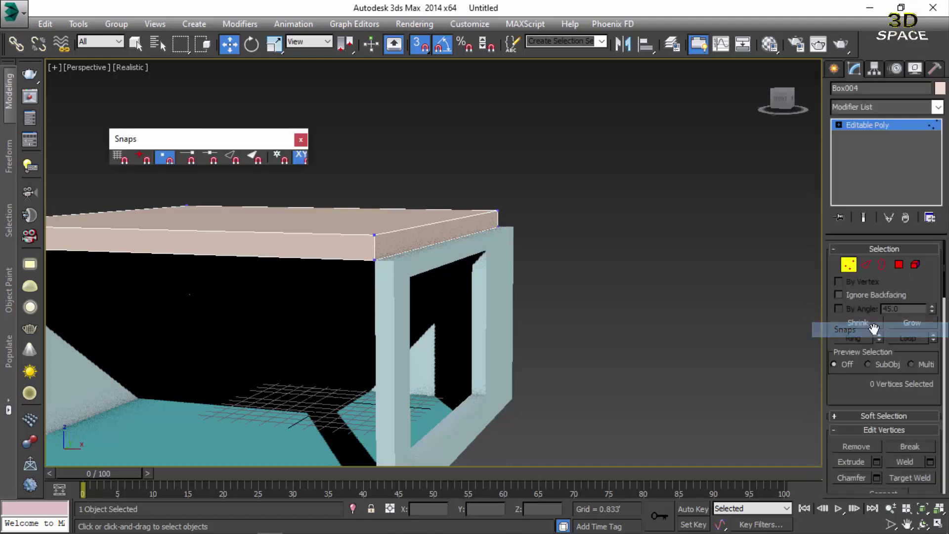
{"action": "left_click_drag", "start_coordinate": [242, 138], "coordinate": [845, 138]}
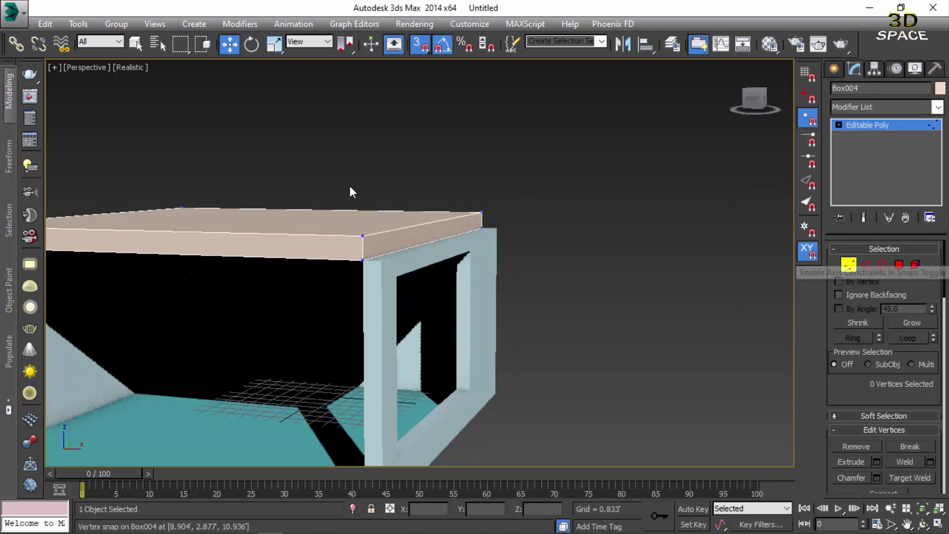
- Snap the slab's right-end vertices out to the frame's outer corner along X
{"action": "middle_click_drag", "start_coordinate": [351, 188], "coordinate": [339, 115], "text": "alt"}
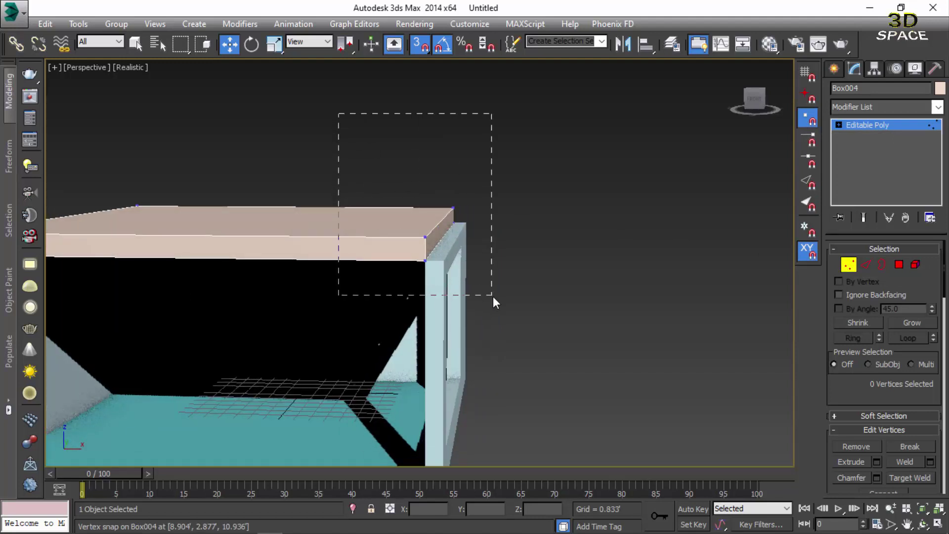
{"action": "left_click_drag", "start_coordinate": [494, 296], "coordinate": [493, 296]}
{"action": "left_click_drag", "start_coordinate": [484, 231], "coordinate": [439, 270]}
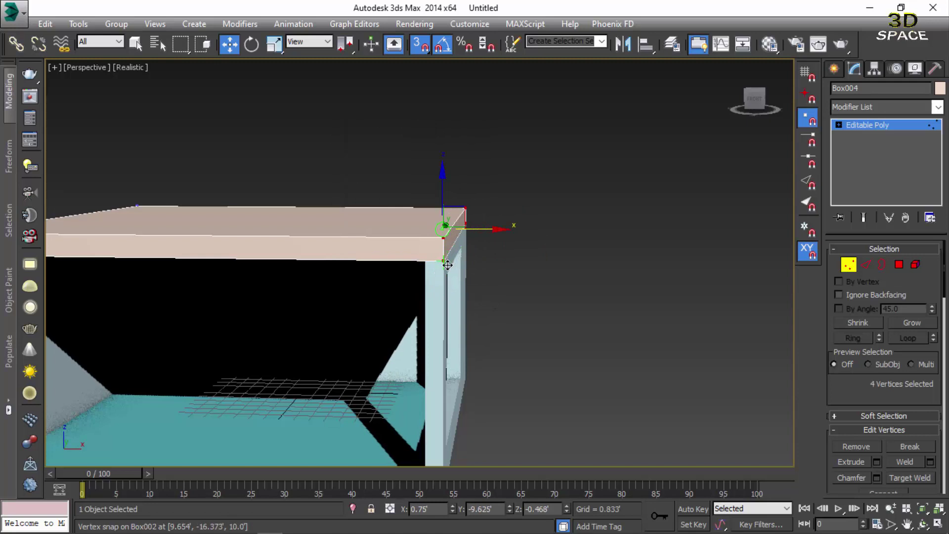
{"action": "left_click_drag", "start_coordinate": [447, 266], "coordinate": [585, 271]}
{"action": "left_click", "coordinate": [806, 253]}
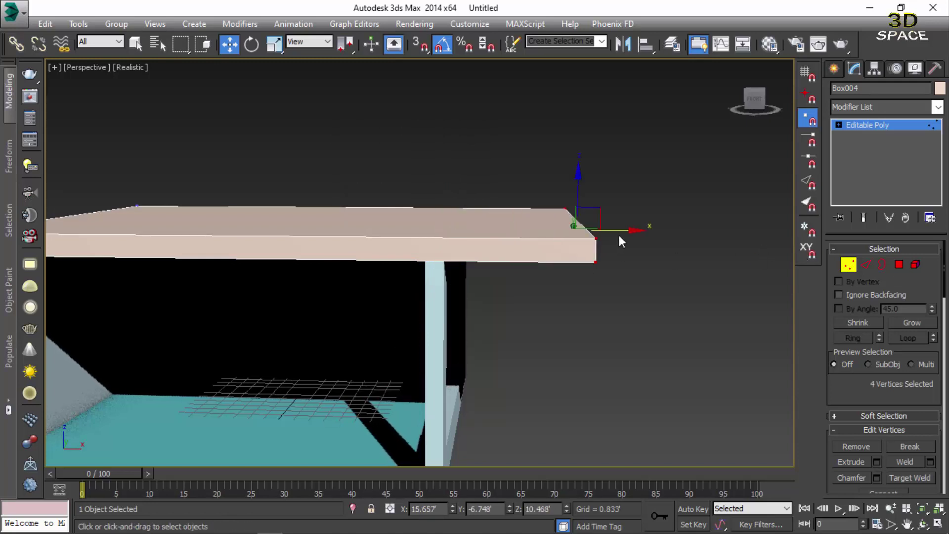
{"action": "mouse_move", "coordinate": [619, 232]}
{"action": "left_mouse_down"}
{"action": "mouse_move", "coordinate": [580, 231]}
{"action": "mouse_move", "coordinate": [672, 214]}
{"action": "mouse_move", "coordinate": [536, 349]}
{"action": "mouse_move", "coordinate": [384, 365]}
{"action": "mouse_move", "coordinate": [447, 394]}
{"action": "mouse_move", "coordinate": [424, 357]}
{"action": "mouse_move", "coordinate": [448, 404]}
{"action": "left_mouse_up"}
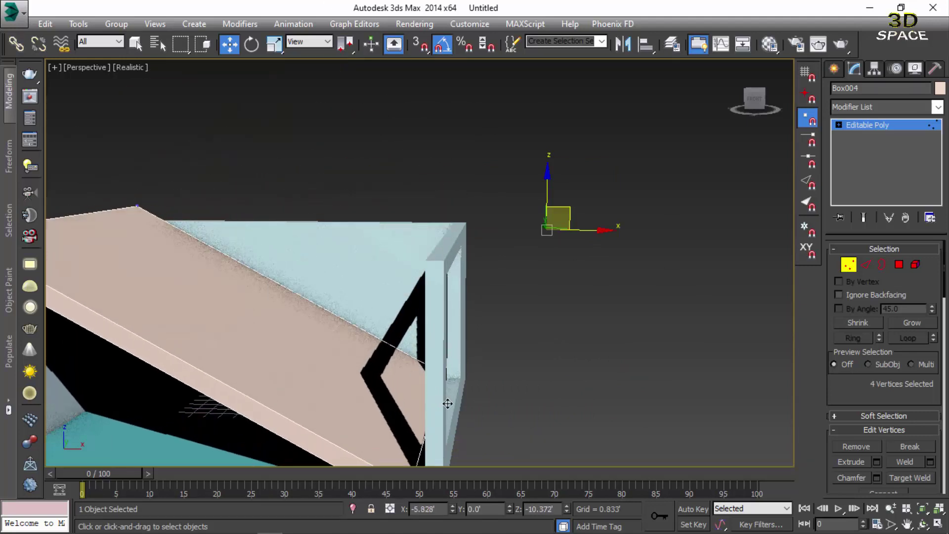
{"action": "left_click_drag", "start_coordinate": [447, 404], "coordinate": [425, 203]}
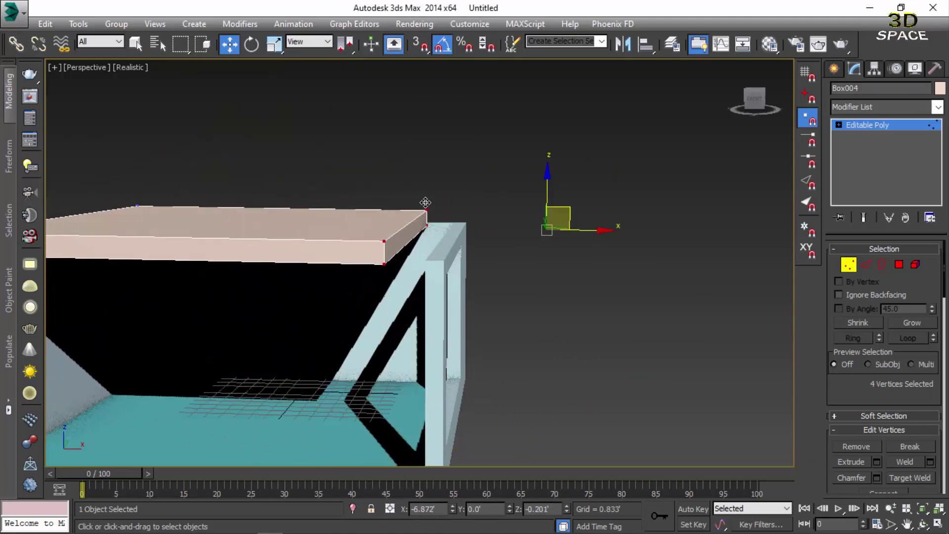
{"action": "right_click", "coordinate": [425, 203]}
{"action": "left_click", "coordinate": [809, 254]}
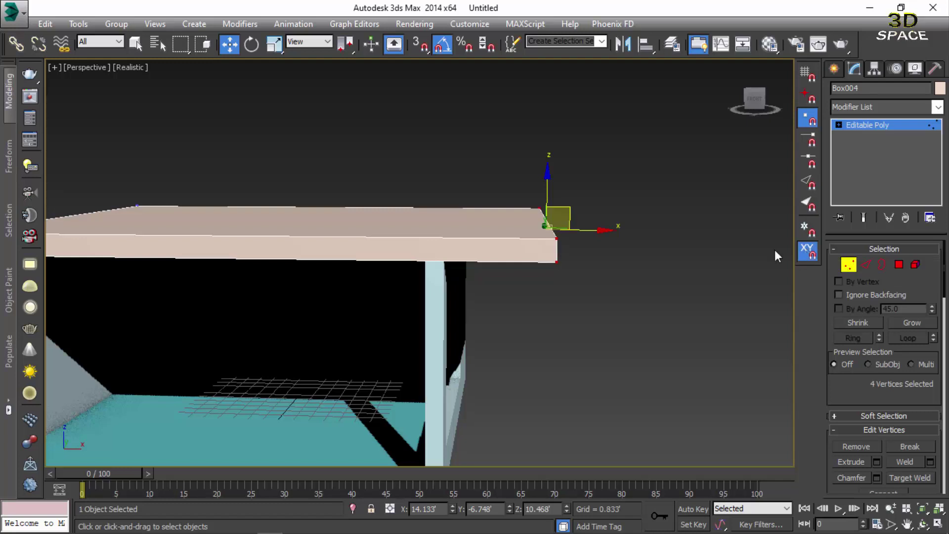
{"action": "mouse_move", "coordinate": [549, 220]}
{"action": "left_mouse_down"}
{"action": "mouse_move", "coordinate": [418, 214]}
{"action": "mouse_move", "coordinate": [546, 228]}
{"action": "mouse_move", "coordinate": [441, 259]}
{"action": "left_mouse_up"}
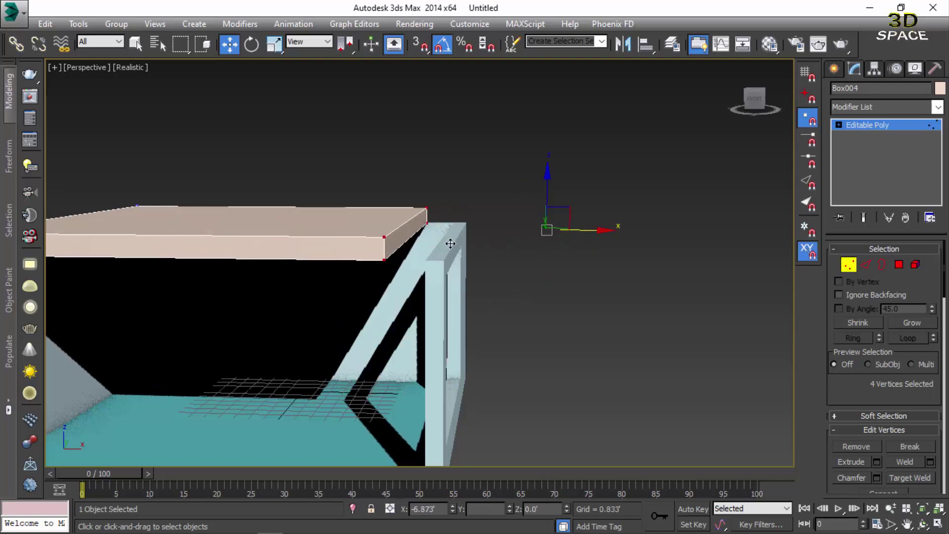
{"action": "key", "text": "s"}
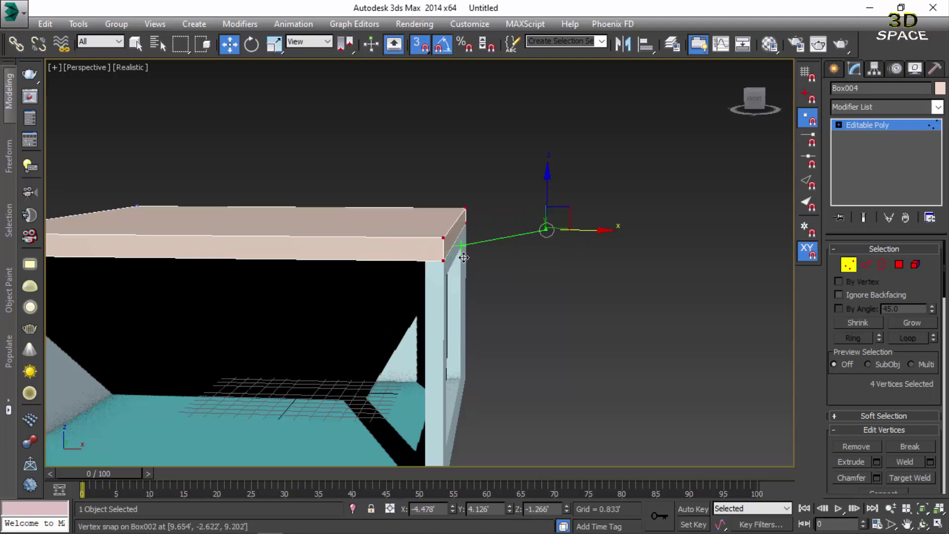
{"action": "key", "text": "s"}
{"action": "scroll", "coordinate": [451, 270], "scroll_direction": "down", "scroll_amount": 5}
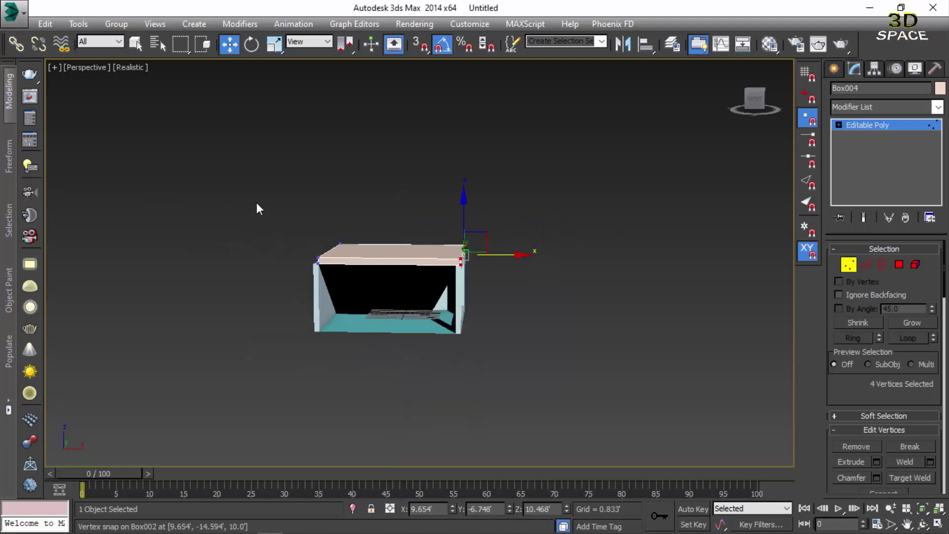
- Snap the slab's left-end vertices flush with the frame corner, then deselect them
{"action": "left_click_drag", "start_coordinate": [256, 203], "coordinate": [342, 277]}
{"action": "scroll", "coordinate": [301, 267], "scroll_direction": "up", "scroll_amount": 3}
{"action": "key", "text": "s"}
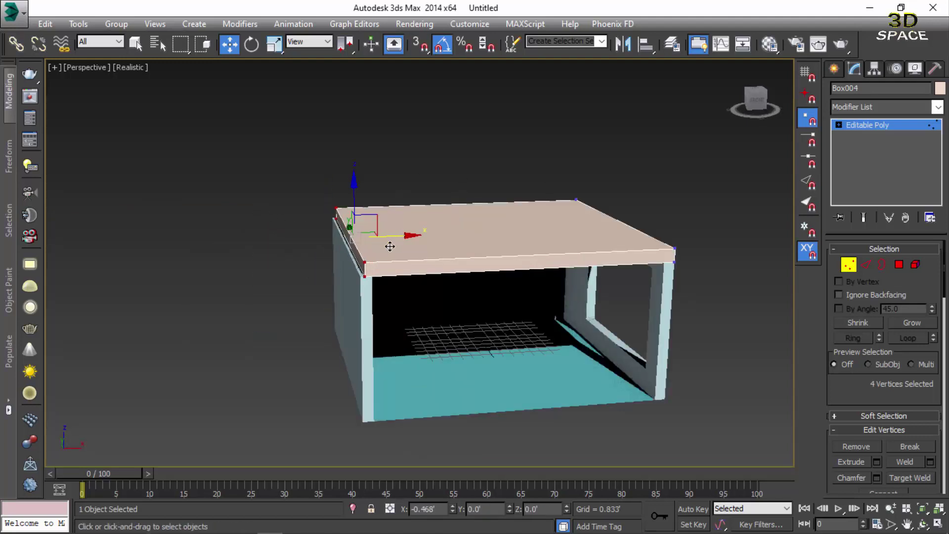
{"action": "left_click_drag", "start_coordinate": [400, 238], "coordinate": [342, 218]}
{"action": "scroll", "coordinate": [260, 228], "scroll_direction": "up", "scroll_amount": 2}
{"action": "scroll", "coordinate": [260, 227], "scroll_direction": "down", "scroll_amount": 3}
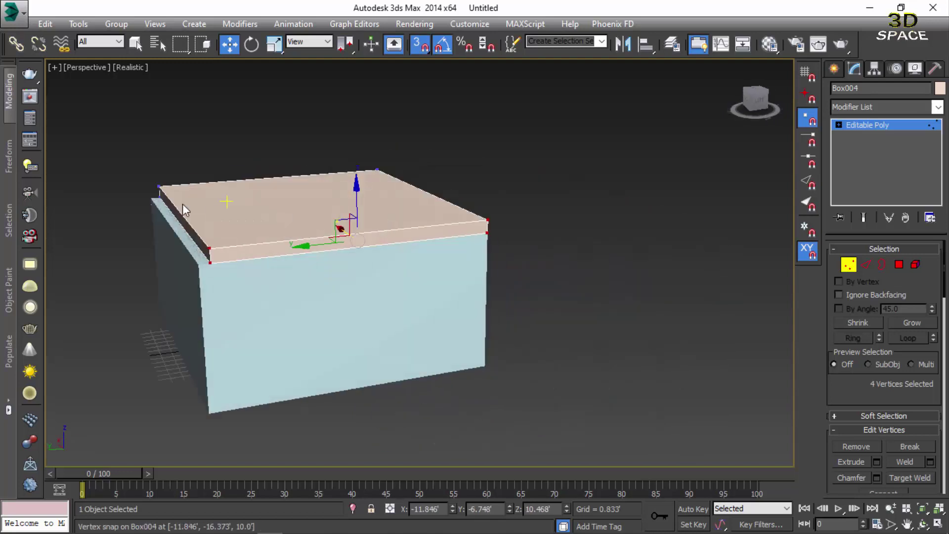
{"action": "mouse_move", "coordinate": [207, 294]}
{"action": "left_mouse_down"}
{"action": "mouse_move", "coordinate": [142, 220]}
{"action": "mouse_move", "coordinate": [133, 221]}
{"action": "left_mouse_up"}
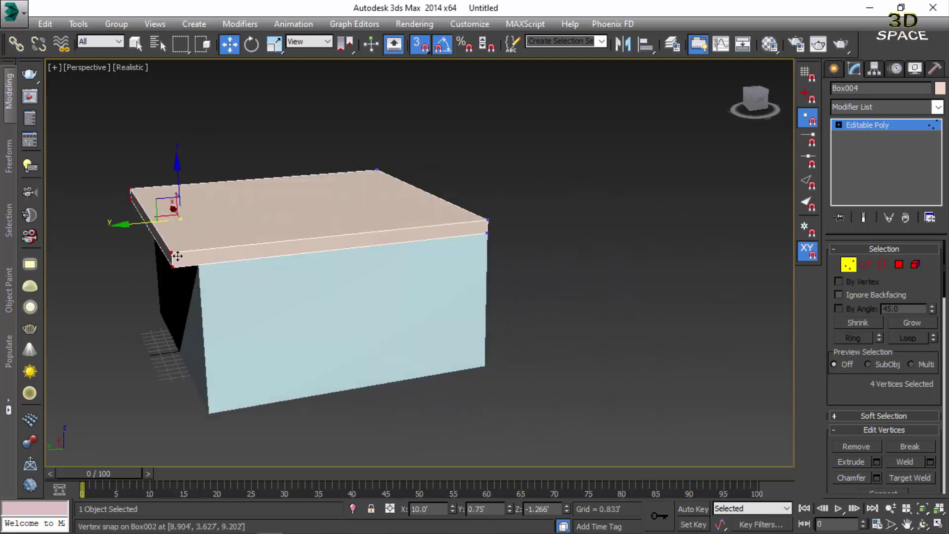
{"action": "key", "text": "s"}
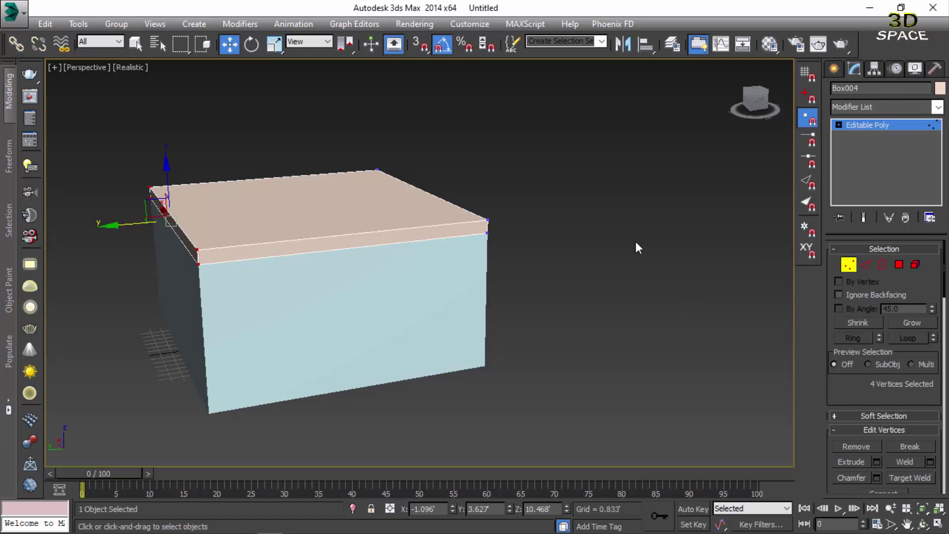
{"action": "left_click", "coordinate": [625, 241]}
{"action": "middle_click_drag", "start_coordinate": [625, 242], "coordinate": [402, 286], "text": "alt"}
{"action": "scroll", "coordinate": [402, 286], "scroll_direction": "up", "scroll_amount": 3}
{"action": "middle_click_drag", "start_coordinate": [466, 286], "coordinate": [296, 250]}
- Switch the viewport display from Realistic to plain Shaded
{"action": "left_click", "coordinate": [134, 67]}
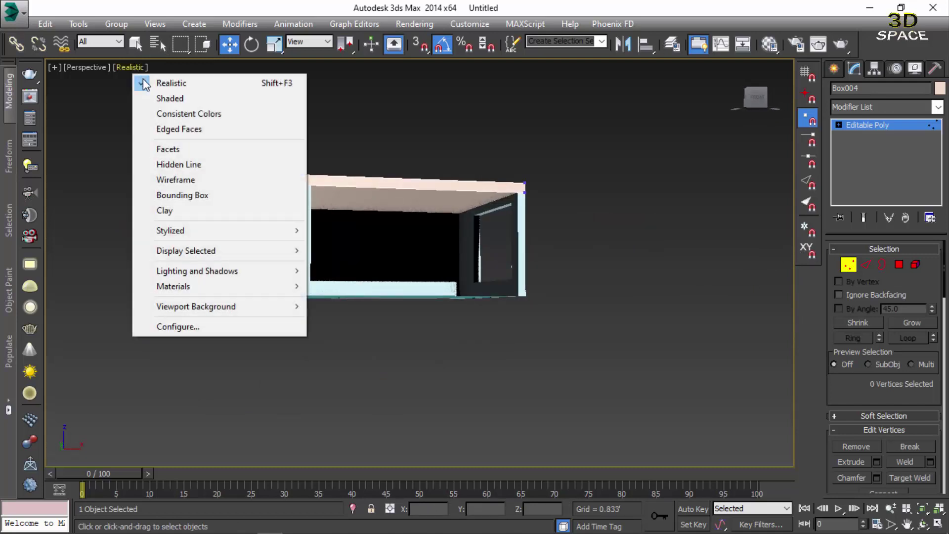
{"action": "left_click", "coordinate": [154, 97]}
{"action": "mouse_move", "coordinate": [346, 223]}
{"action": "middle_mouse_down", "text": "alt"}
{"action": "mouse_move", "coordinate": [391, 258]}
{"action": "mouse_move", "coordinate": [422, 222]}
{"action": "middle_mouse_up", "text": "alt"}
{"action": "scroll", "coordinate": [391, 257], "scroll_direction": "up", "scroll_amount": 5}
{"action": "scroll", "coordinate": [593, 207], "scroll_direction": "down", "scroll_amount": 5}
{"action": "middle_click_drag", "start_coordinate": [491, 223], "coordinate": [328, 262], "text": "alt"}
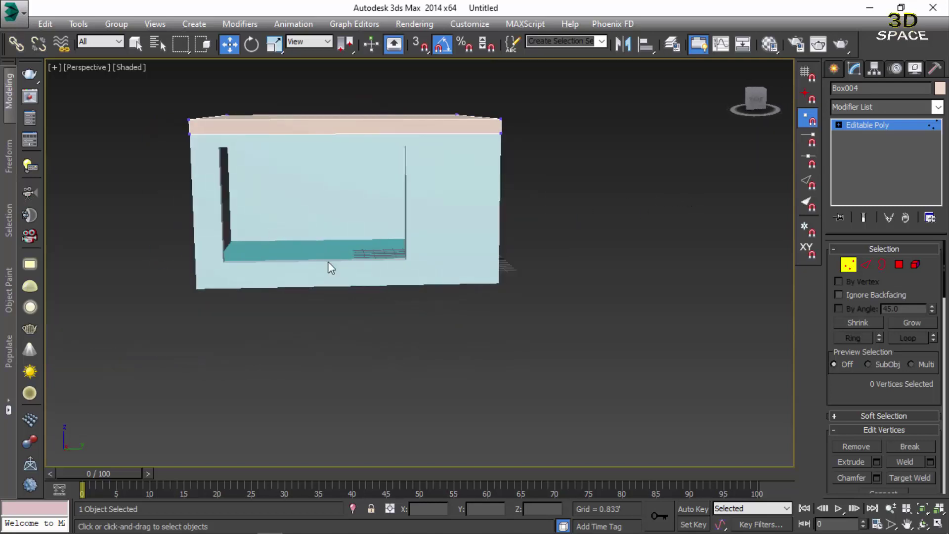
- Exit Vertex mode, deselect Box004, and check the reference render in Photos
{"action": "left_click", "coordinate": [849, 265]}
{"action": "middle_click_drag", "start_coordinate": [470, 247], "coordinate": [644, 237], "text": "alt"}
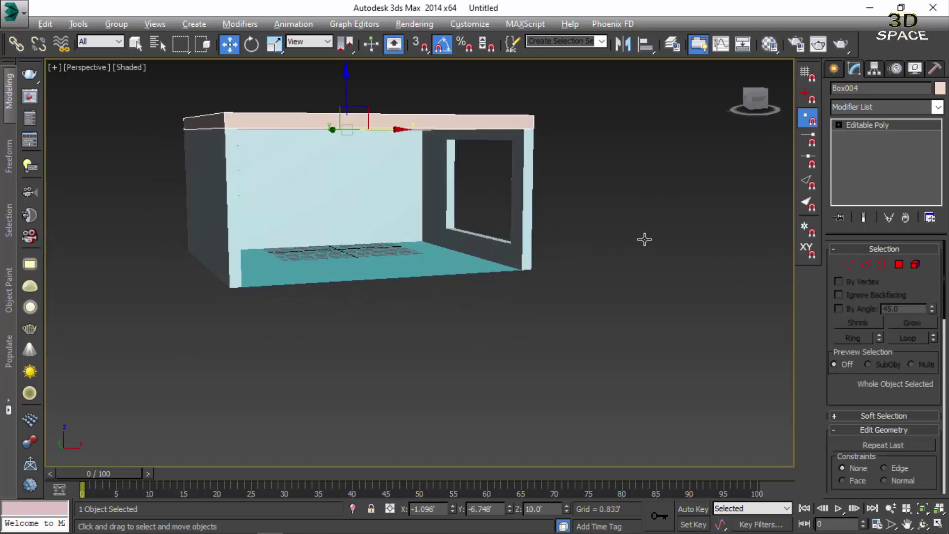
{"action": "left_click", "coordinate": [524, 318]}
{"action": "middle_click_drag", "start_coordinate": [523, 318], "coordinate": [464, 144], "text": "alt"}
{"action": "scroll", "coordinate": [361, 191], "scroll_direction": "up", "scroll_amount": 3}
{"action": "scroll", "coordinate": [361, 191], "scroll_direction": "down", "scroll_amount": 3}
{"action": "middle_click_drag", "start_coordinate": [361, 191], "coordinate": [307, 282], "text": "alt"}
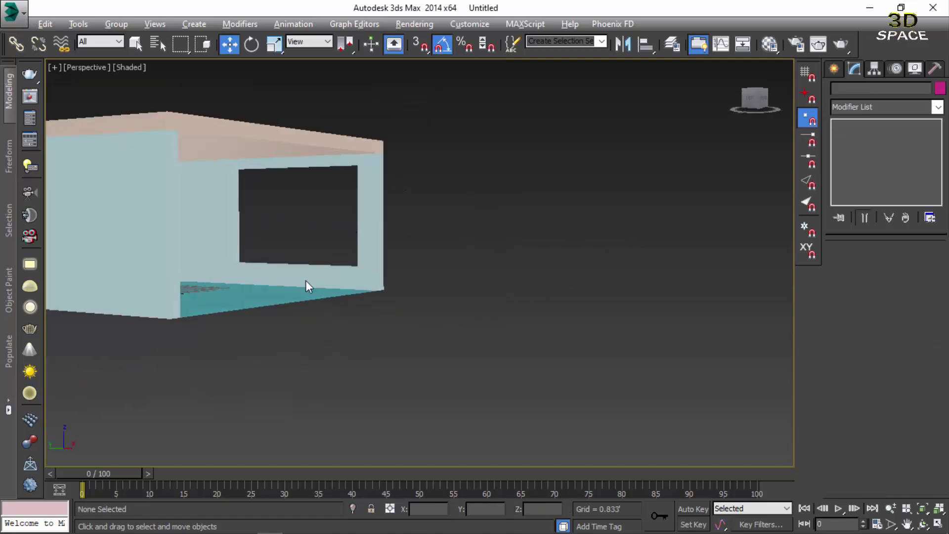
{"action": "left_click", "coordinate": [240, 524]}
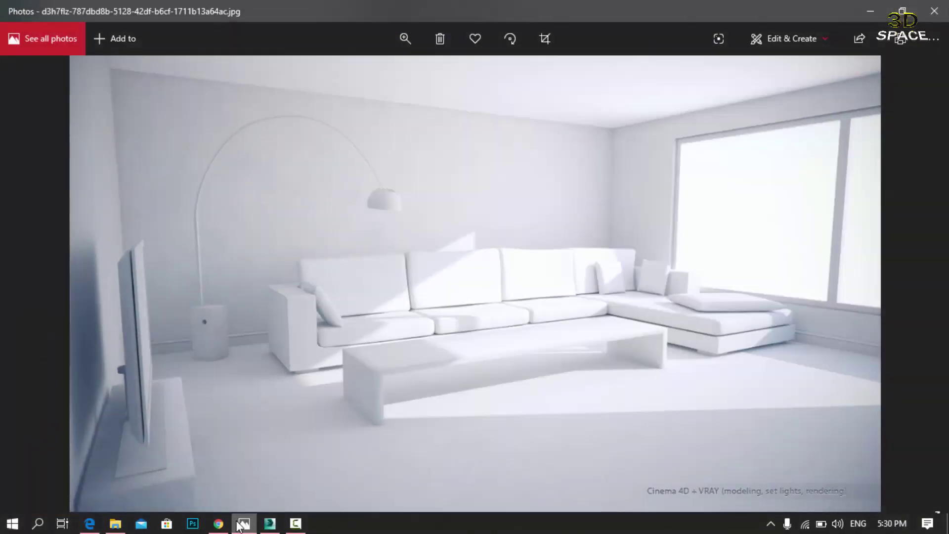
{"action": "left_click", "coordinate": [241, 524]}
{"action": "scroll", "coordinate": [248, 229], "scroll_direction": "up", "scroll_amount": 2}
{"action": "scroll", "coordinate": [332, 163], "scroll_direction": "up", "scroll_amount": 3}
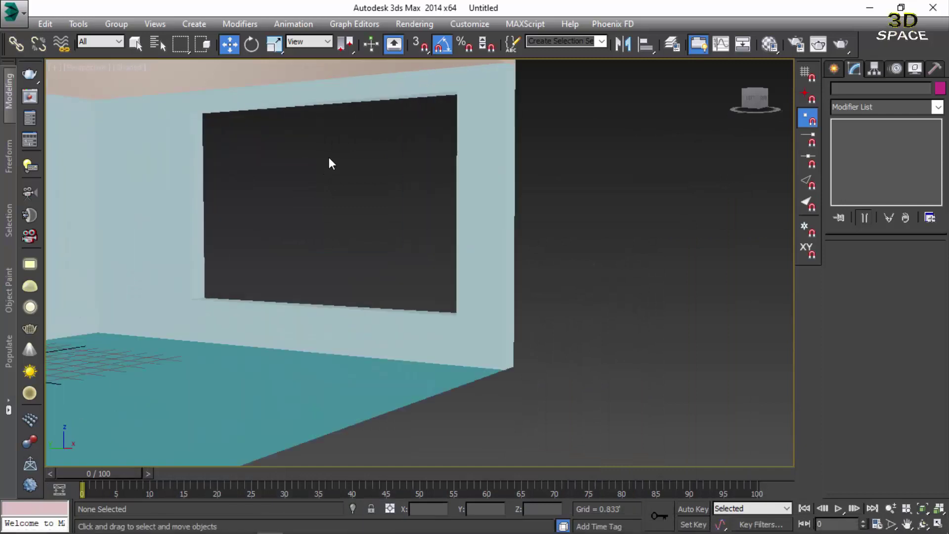
- Draw a first rectangle shape from the window opening's corner with vertex snap on
{"action": "left_click", "coordinate": [840, 74]}
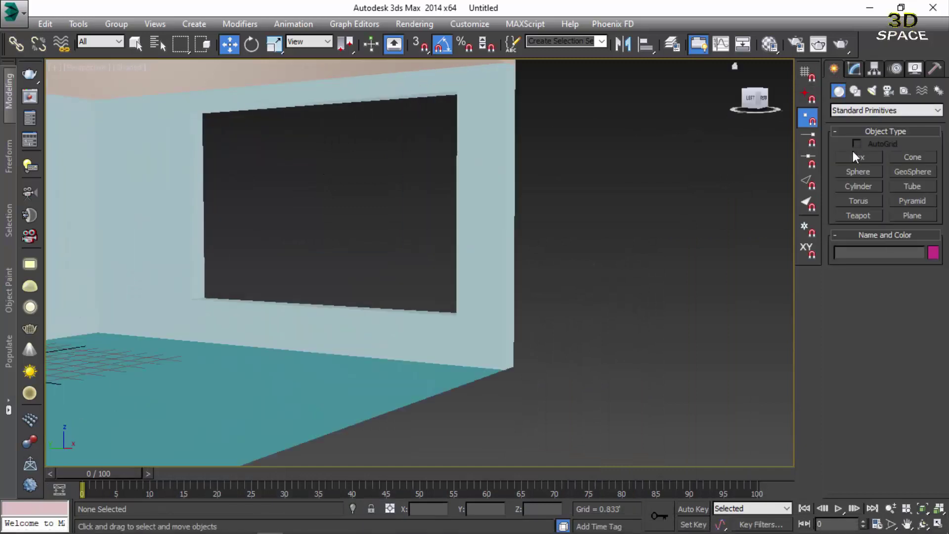
{"action": "left_click", "coordinate": [854, 91]}
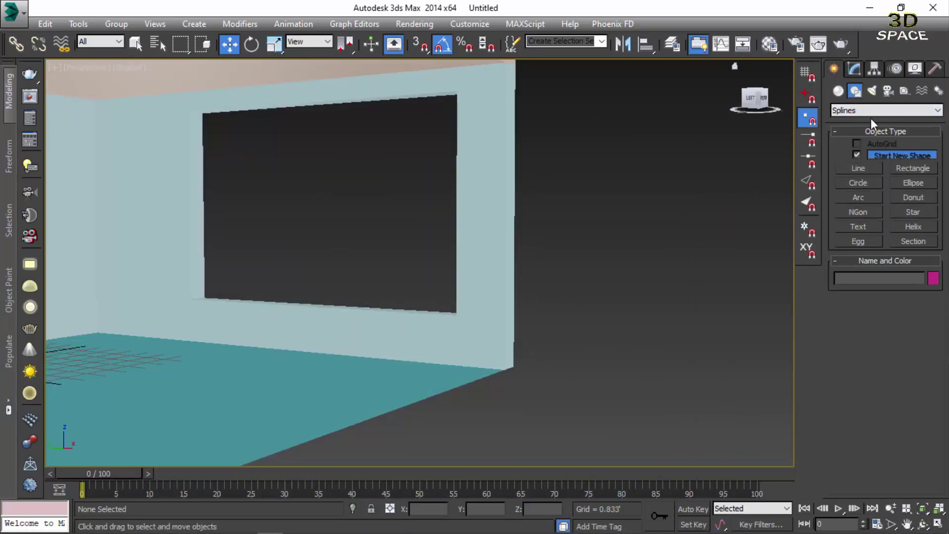
{"action": "left_click", "coordinate": [906, 168]}
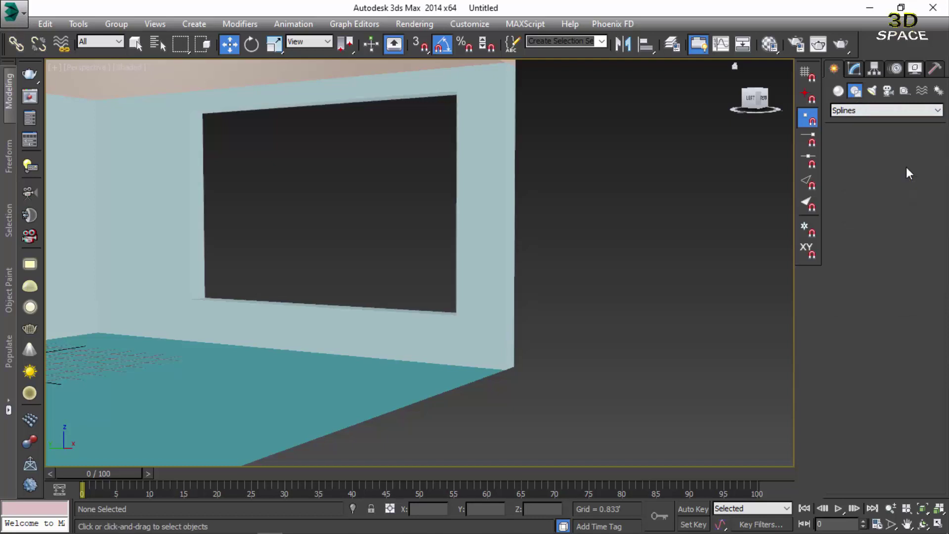
{"action": "key", "text": "s"}
{"action": "mouse_move", "coordinate": [456, 91]}
{"action": "left_mouse_down"}
{"action": "mouse_move", "coordinate": [261, 234]}
{"action": "mouse_move", "coordinate": [266, 273]}
{"action": "left_mouse_up"}
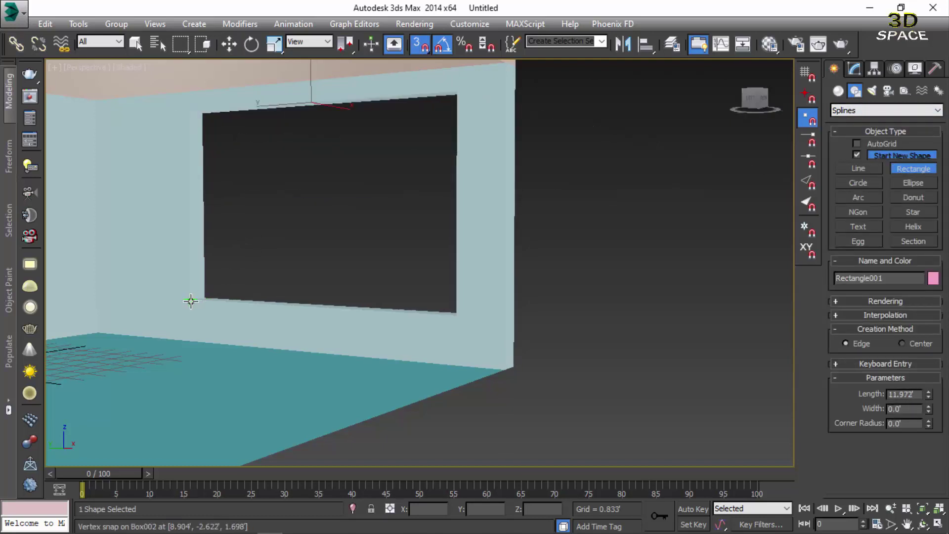
{"action": "key", "text": "w"}
- Switch to a wireframe Left view zoomed on the window, undoing an accidental wall move
{"action": "mouse_move", "coordinate": [265, 273]}
{"action": "middle_mouse_down", "text": "alt"}
{"action": "mouse_move", "coordinate": [259, 253]}
{"action": "mouse_move", "coordinate": [226, 260]}
{"action": "middle_mouse_up", "text": "alt"}
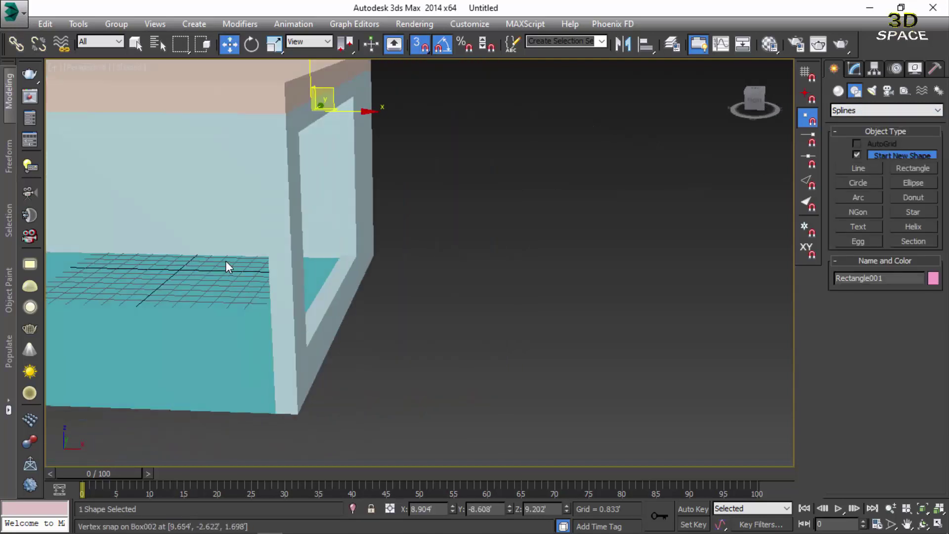
{"action": "key", "text": "f"}
{"action": "key", "text": "F3"}
{"action": "scroll", "coordinate": [257, 244], "scroll_direction": "down", "scroll_amount": 3}
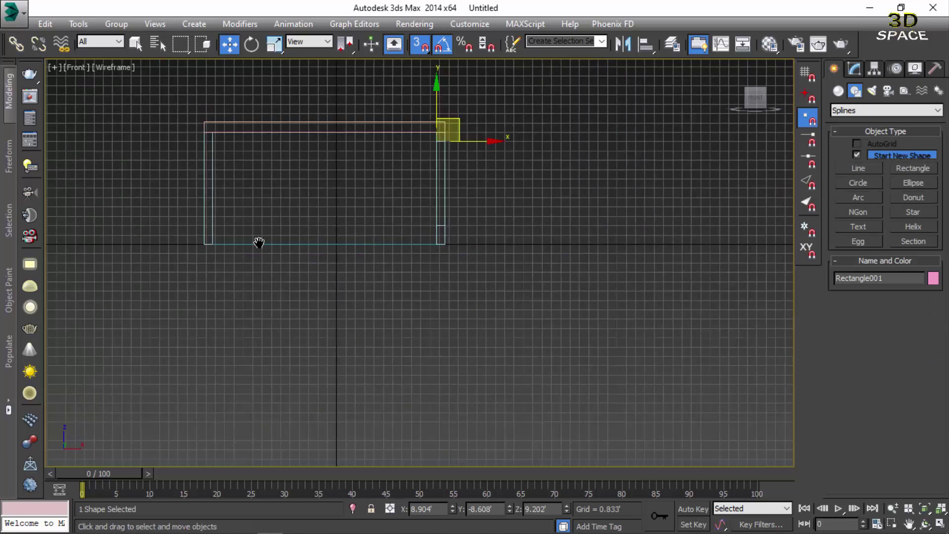
{"action": "middle_click_drag", "start_coordinate": [257, 244], "coordinate": [263, 287]}
{"action": "key", "text": "l"}
{"action": "scroll", "coordinate": [496, 184], "scroll_direction": "up", "scroll_amount": 3}
{"action": "scroll", "coordinate": [495, 184], "scroll_direction": "up", "scroll_amount": 1}
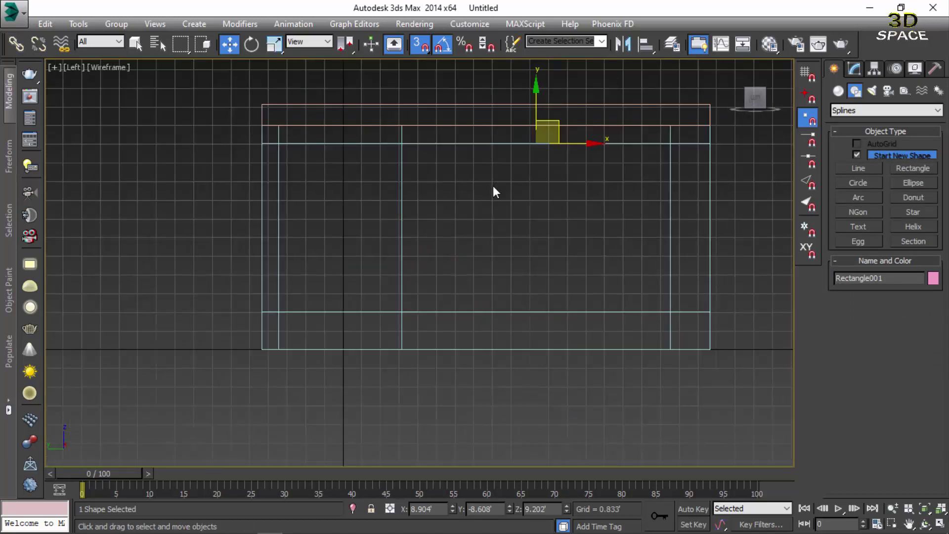
{"action": "scroll", "coordinate": [514, 183], "scroll_direction": "down", "scroll_amount": 2}
{"action": "scroll", "coordinate": [492, 198], "scroll_direction": "up", "scroll_amount": 2}
{"action": "scroll", "coordinate": [543, 178], "scroll_direction": "up", "scroll_amount": 2}
{"action": "key", "text": "s"}
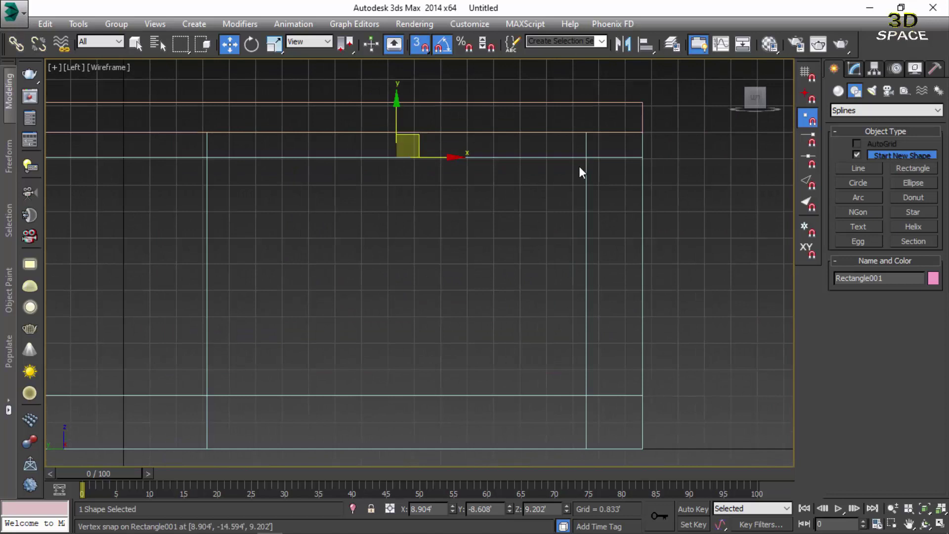
{"action": "left_click_drag", "start_coordinate": [583, 160], "coordinate": [520, 227]}
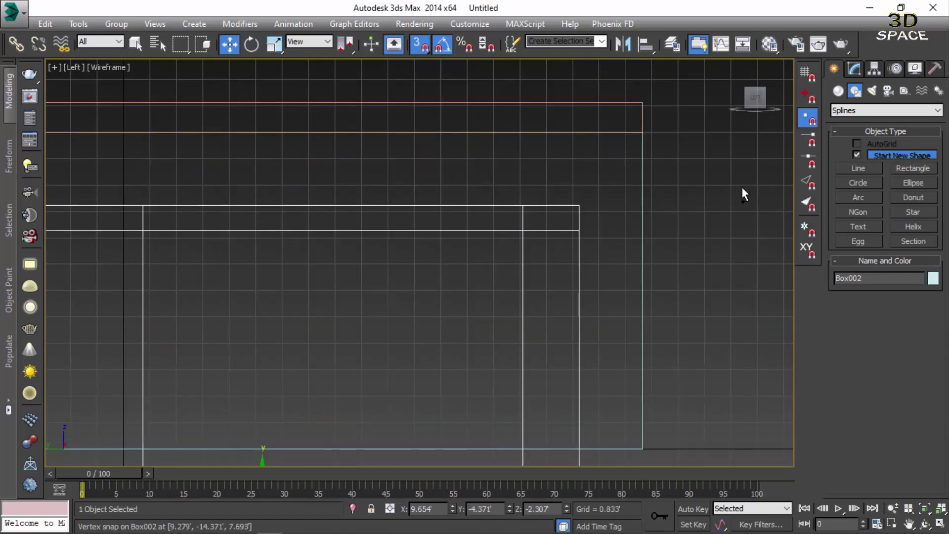
{"action": "key", "text": "ctrl+z"}
- Snap a 7.504' × 11.972' rectangle to the window opening's corners, then return to shaded perspective
{"action": "left_click", "coordinate": [898, 169]}
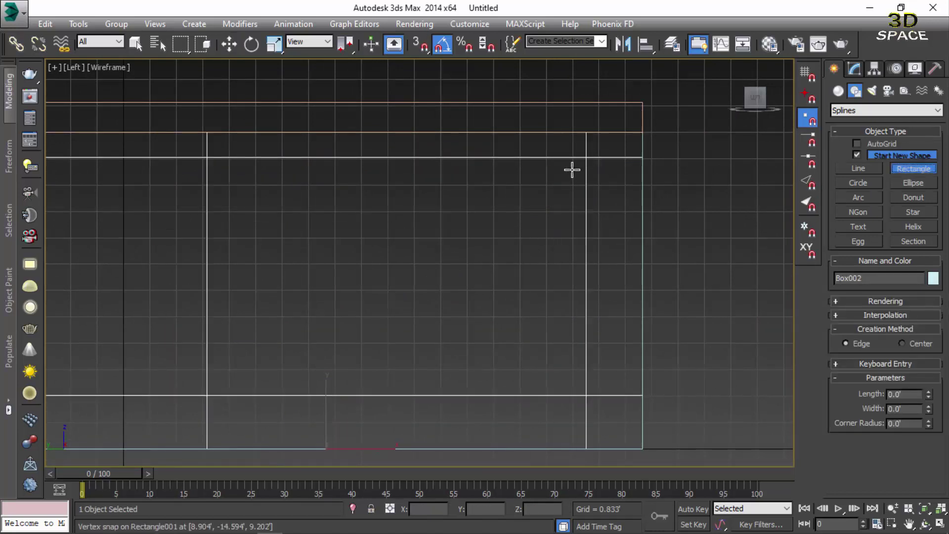
{"action": "key", "text": "s"}
{"action": "left_click_drag", "start_coordinate": [586, 157], "coordinate": [207, 396]}
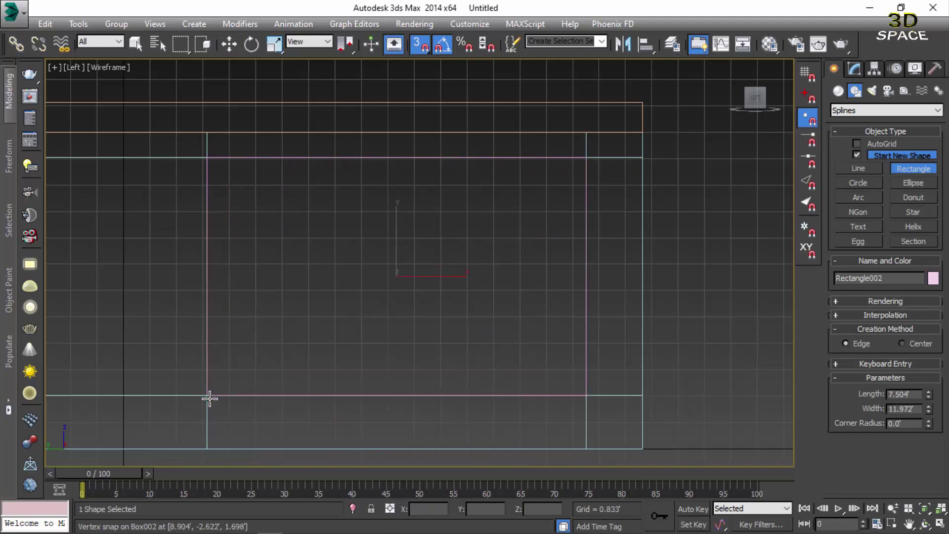
{"action": "key", "text": "s"}
{"action": "key", "text": "w"}
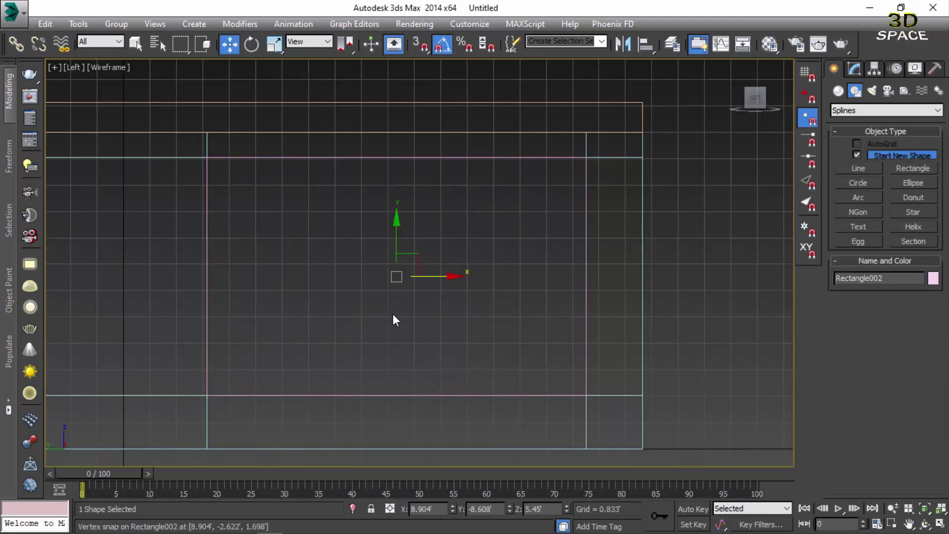
{"action": "key", "text": "p"}
{"action": "mouse_move", "coordinate": [400, 312]}
{"action": "middle_mouse_down", "text": "alt"}
{"action": "mouse_move", "coordinate": [456, 293]}
{"action": "mouse_move", "coordinate": [363, 313]}
{"action": "mouse_move", "coordinate": [457, 299]}
{"action": "mouse_move", "coordinate": [512, 269]}
{"action": "middle_mouse_up", "text": "alt"}
{"action": "key", "text": "F3"}
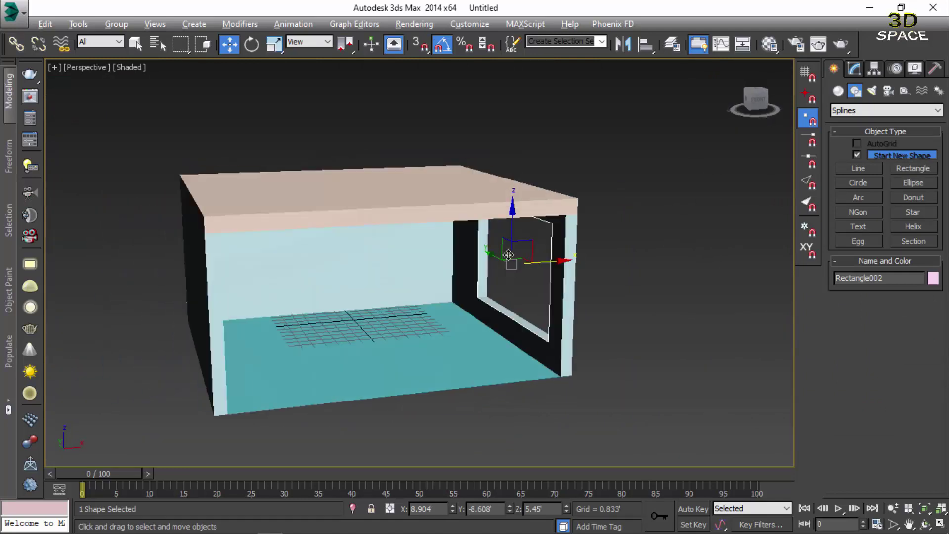
{"action": "scroll", "coordinate": [512, 270], "scroll_direction": "up", "scroll_amount": 5}
- Slide the rectangle along X into the window and expand its Rendering settings
{"action": "mouse_move", "coordinate": [516, 269]}
{"action": "left_mouse_down"}
{"action": "mouse_move", "coordinate": [525, 265]}
{"action": "mouse_move", "coordinate": [514, 267]}
{"action": "left_mouse_up"}
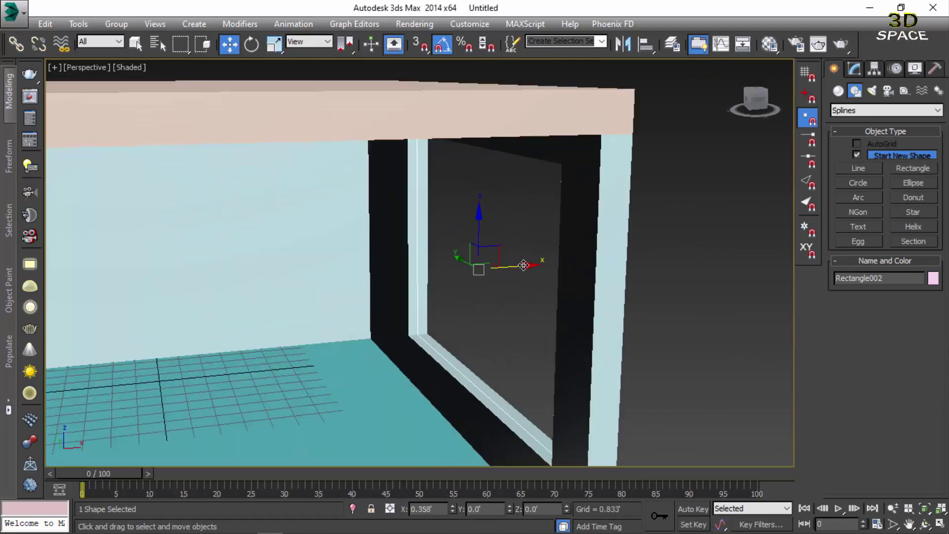
{"action": "middle_click_drag", "start_coordinate": [453, 310], "coordinate": [524, 272], "text": "alt"}
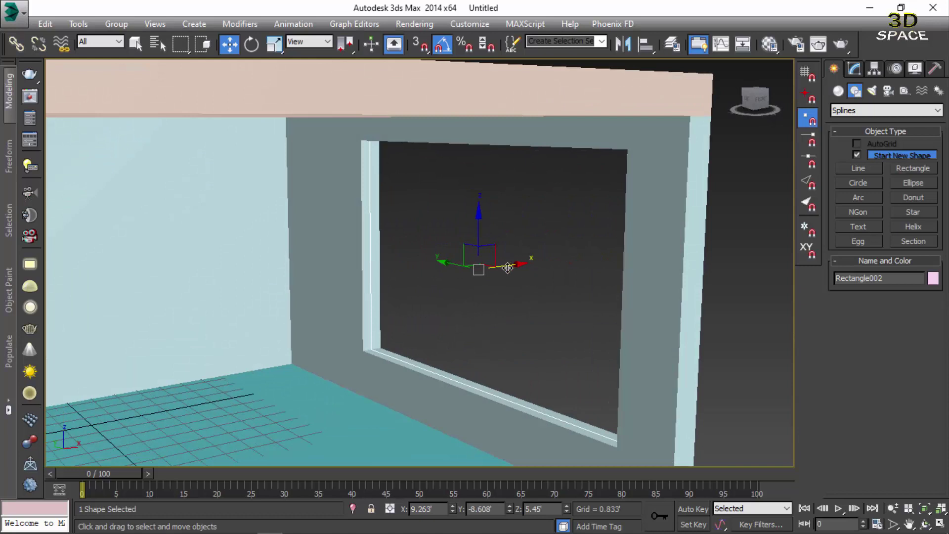
{"action": "left_click_drag", "start_coordinate": [508, 267], "coordinate": [504, 268]}
{"action": "left_click", "coordinate": [855, 70]}
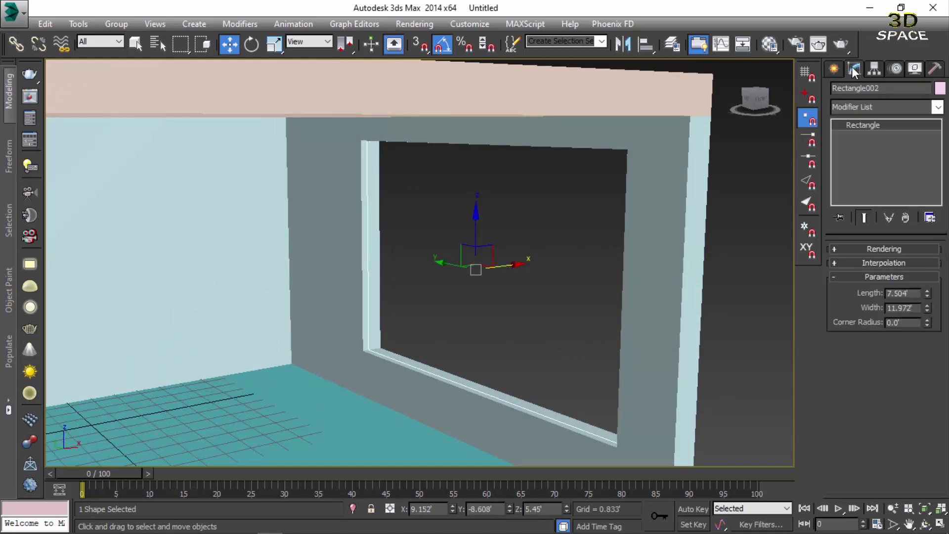
{"action": "left_click", "coordinate": [853, 249]}
- Make Rectangle002 visible in renders and the viewport with a rectangular cross-section
{"action": "left_click", "coordinate": [838, 262]}
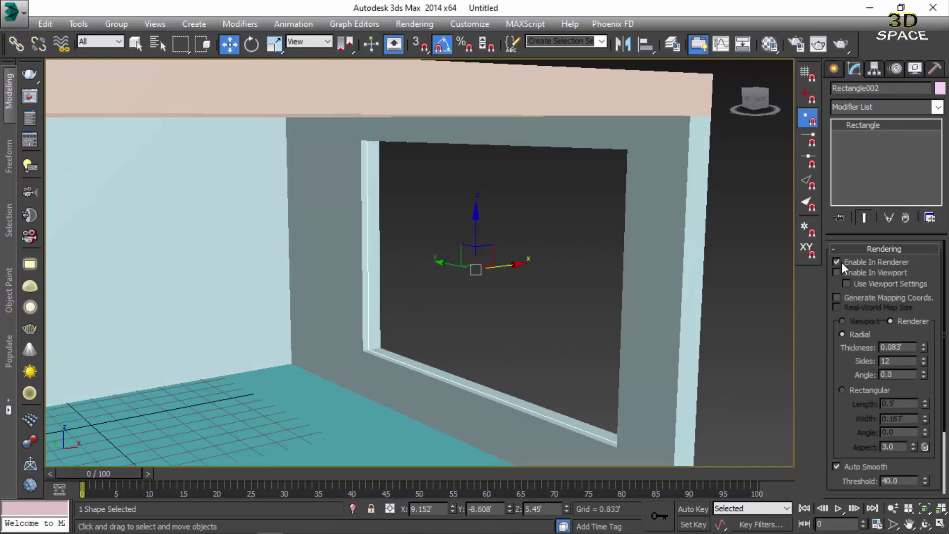
{"action": "left_click", "coordinate": [837, 273]}
{"action": "scroll", "coordinate": [329, 212], "scroll_direction": "up", "scroll_amount": 5}
{"action": "scroll", "coordinate": [436, 155], "scroll_direction": "up", "scroll_amount": 2}
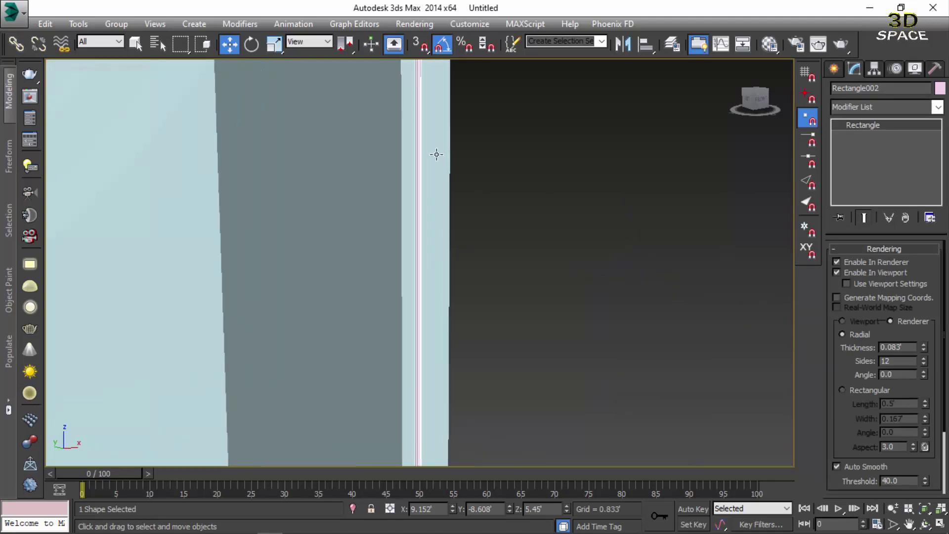
{"action": "scroll", "coordinate": [437, 155], "scroll_direction": "up", "scroll_amount": 2}
{"action": "left_click", "coordinate": [843, 391]}
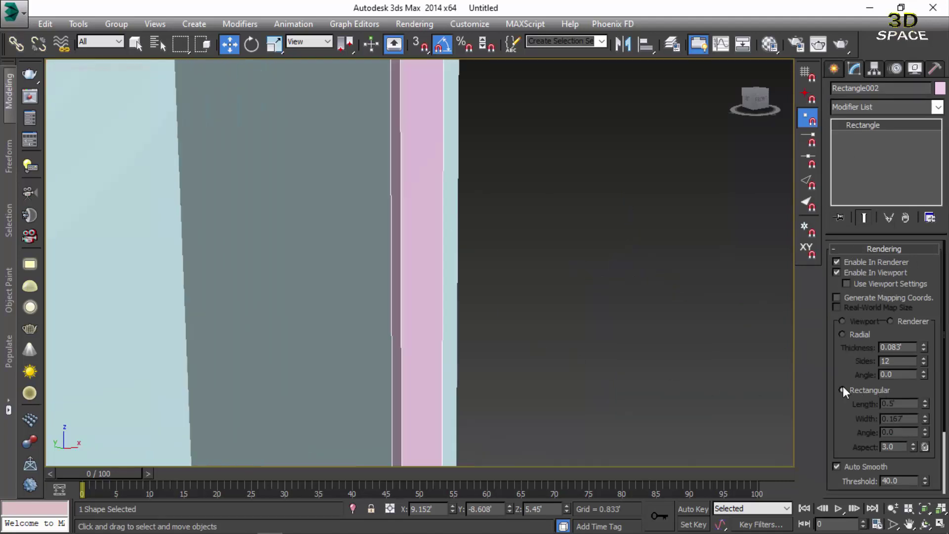
{"action": "scroll", "coordinate": [413, 267], "scroll_direction": "down", "scroll_amount": 1}
{"action": "scroll", "coordinate": [410, 276], "scroll_direction": "down", "scroll_amount": 2}
{"action": "scroll", "coordinate": [358, 296], "scroll_direction": "down", "scroll_amount": 4}
{"action": "scroll", "coordinate": [359, 297], "scroll_direction": "up", "scroll_amount": 4}
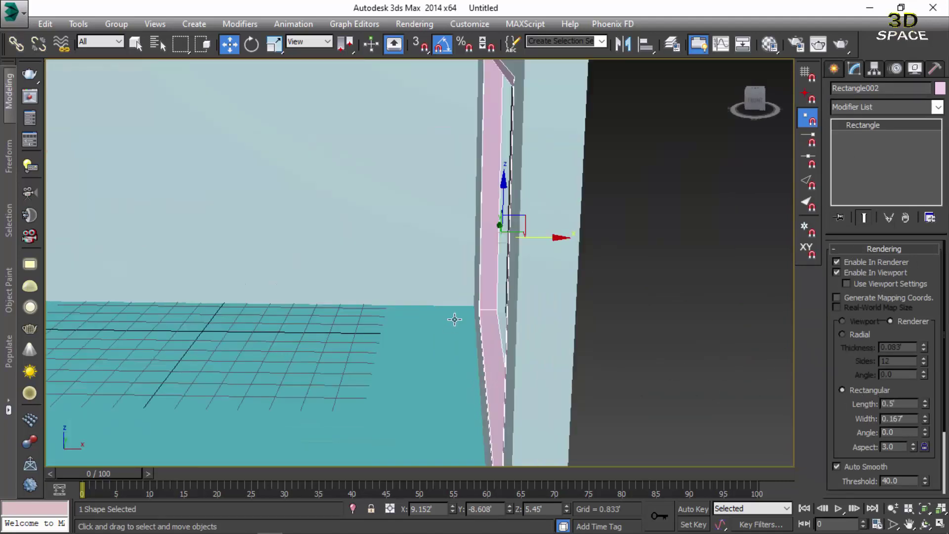
{"action": "scroll", "coordinate": [451, 320], "scroll_direction": "up", "scroll_amount": 3}
- Nudge the window frame along X, thin its profile, and view the reference render
{"action": "left_click_drag", "start_coordinate": [529, 236], "coordinate": [540, 236]}
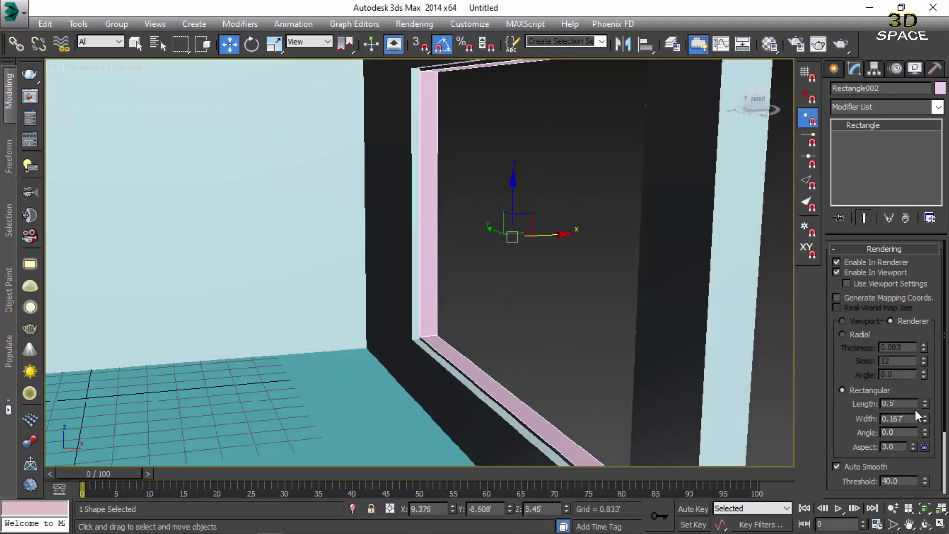
{"action": "mouse_move", "coordinate": [925, 419]}
{"action": "left_mouse_down"}
{"action": "mouse_move", "coordinate": [928, 461]}
{"action": "mouse_move", "coordinate": [928, 390]}
{"action": "mouse_move", "coordinate": [924, 432]}
{"action": "left_mouse_up"}
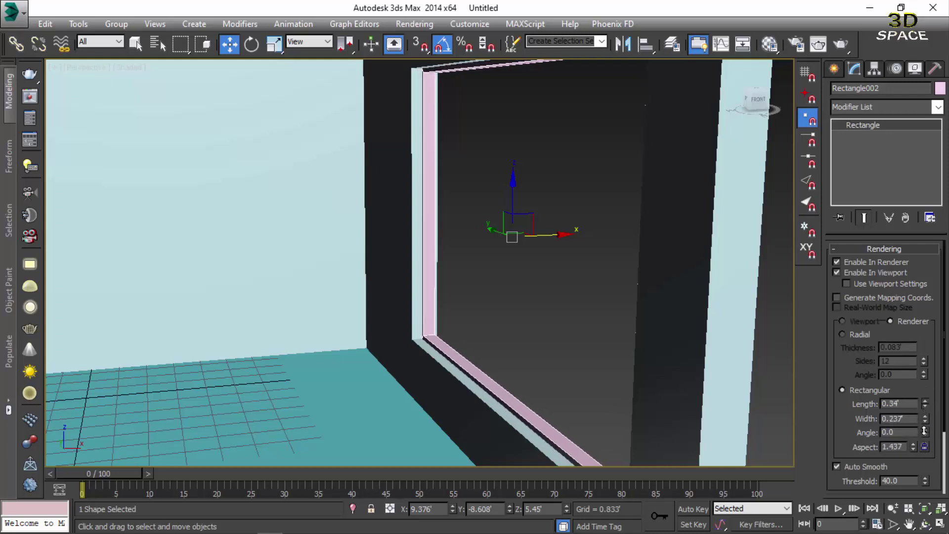
{"action": "left_click_drag", "start_coordinate": [537, 236], "coordinate": [531, 236]}
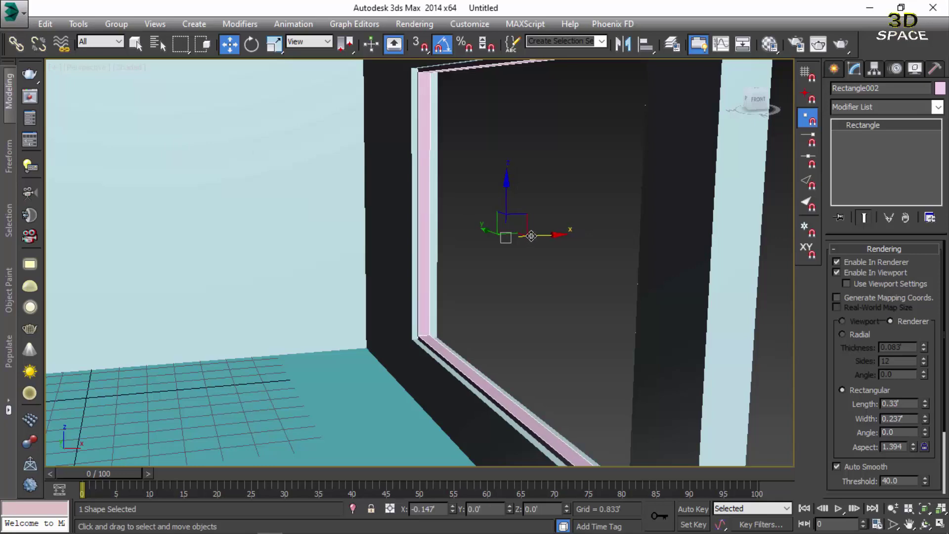
{"action": "scroll", "coordinate": [532, 236], "scroll_direction": "down", "scroll_amount": 3}
{"action": "middle_click_drag", "start_coordinate": [424, 254], "coordinate": [473, 280], "text": "alt"}
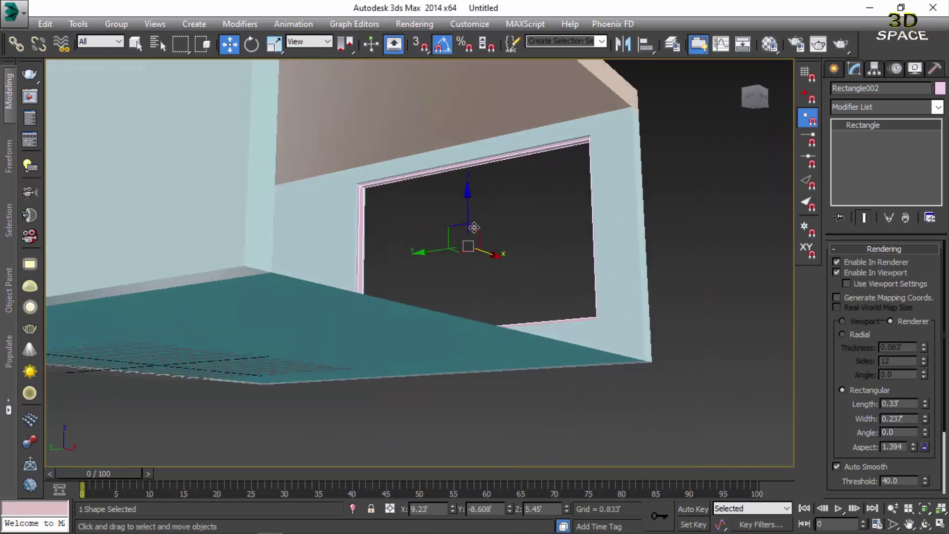
{"action": "left_click", "coordinate": [245, 523]}
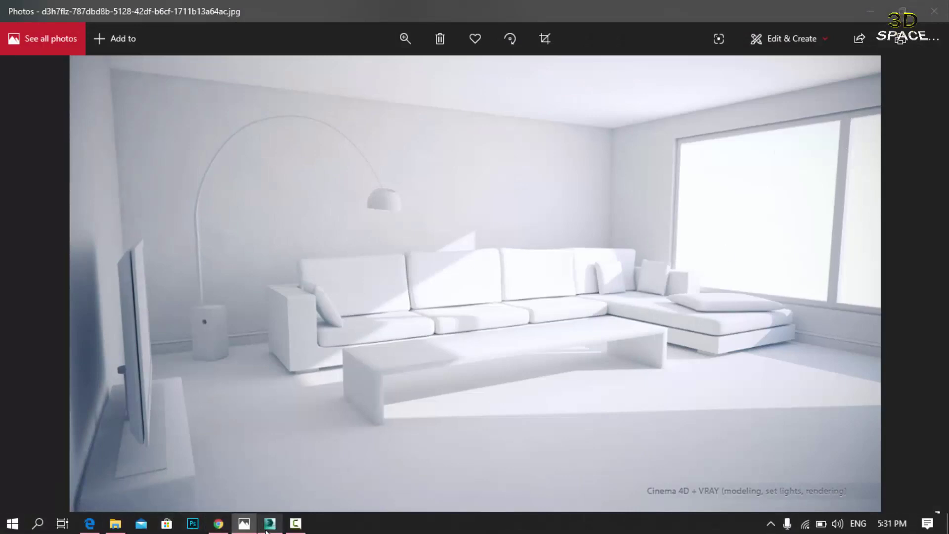
- Convert the window frame to Editable Poly and select its opening's border edges
{"action": "left_click", "coordinate": [269, 528]}
{"action": "right_click", "coordinate": [474, 157]}
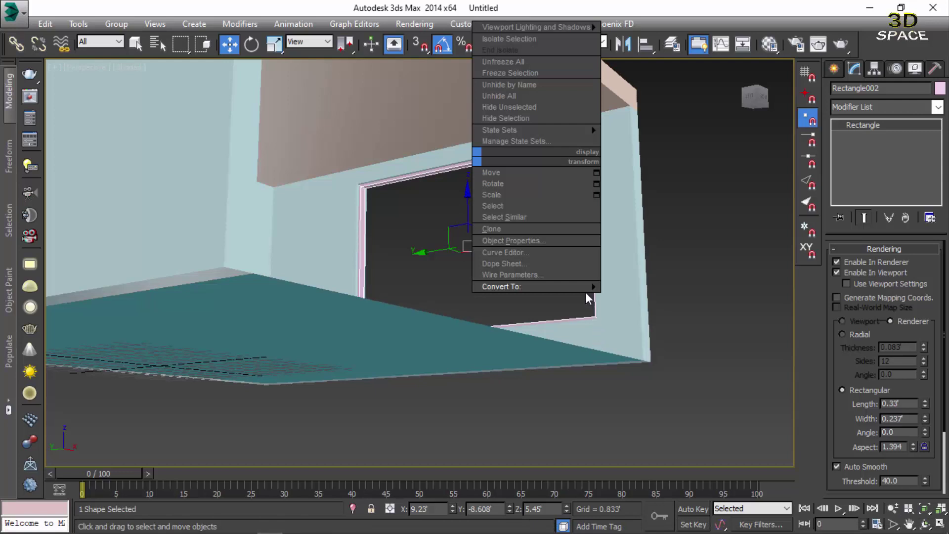
{"action": "left_click", "coordinate": [623, 306]}
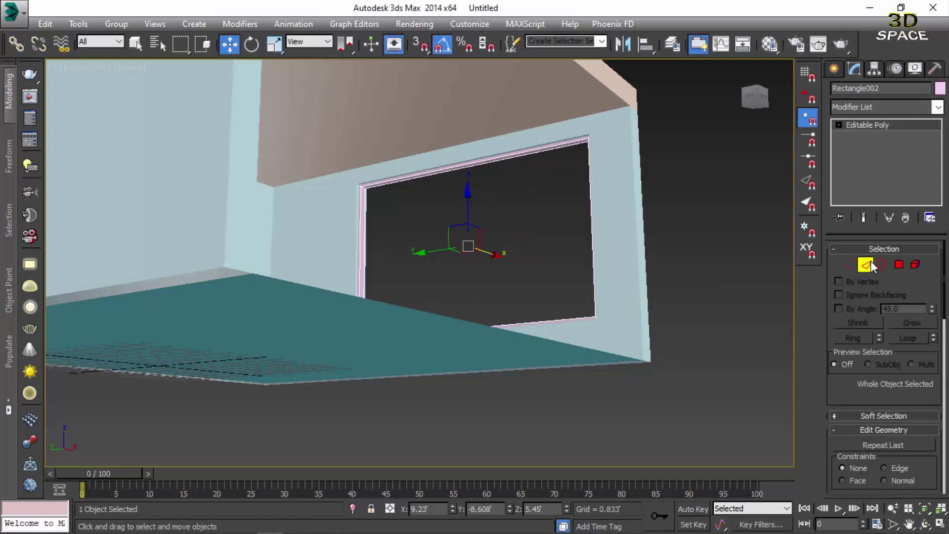
{"action": "left_click", "coordinate": [870, 264]}
{"action": "double_click", "coordinate": [479, 343]}
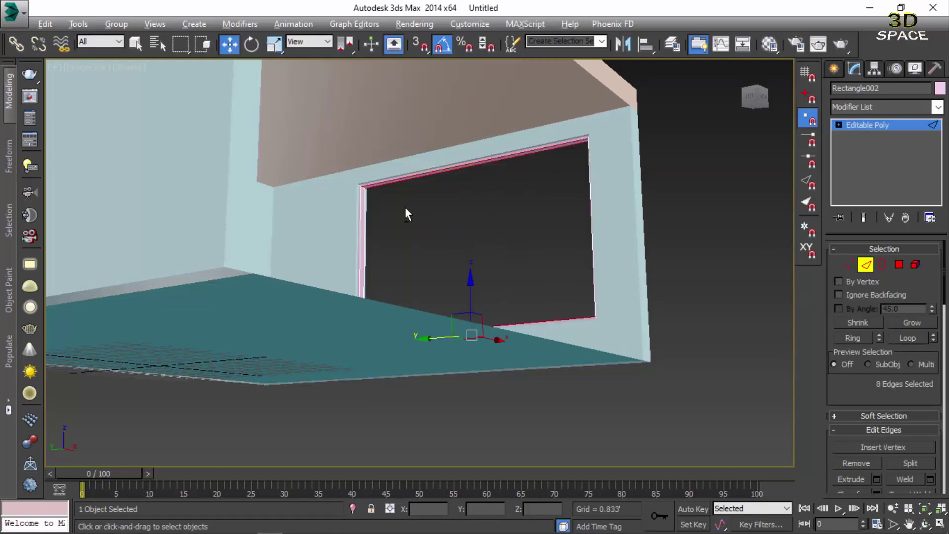
- Connect the border edges with 2 segments, pinched together to -82
{"action": "mouse_move", "coordinate": [405, 207]}
{"action": "middle_mouse_down", "text": "alt"}
{"action": "mouse_move", "coordinate": [411, 224]}
{"action": "mouse_move", "coordinate": [465, 223]}
{"action": "mouse_move", "coordinate": [455, 227]}
{"action": "middle_mouse_up", "text": "alt"}
{"action": "scroll", "coordinate": [479, 166], "scroll_direction": "up", "scroll_amount": 5}
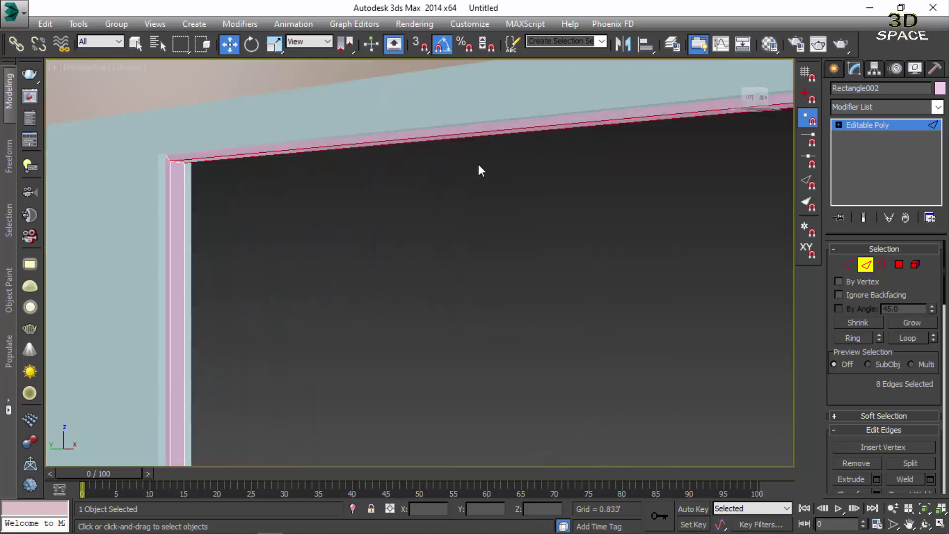
{"action": "right_click", "coordinate": [474, 184]}
{"action": "left_click", "coordinate": [351, 234]}
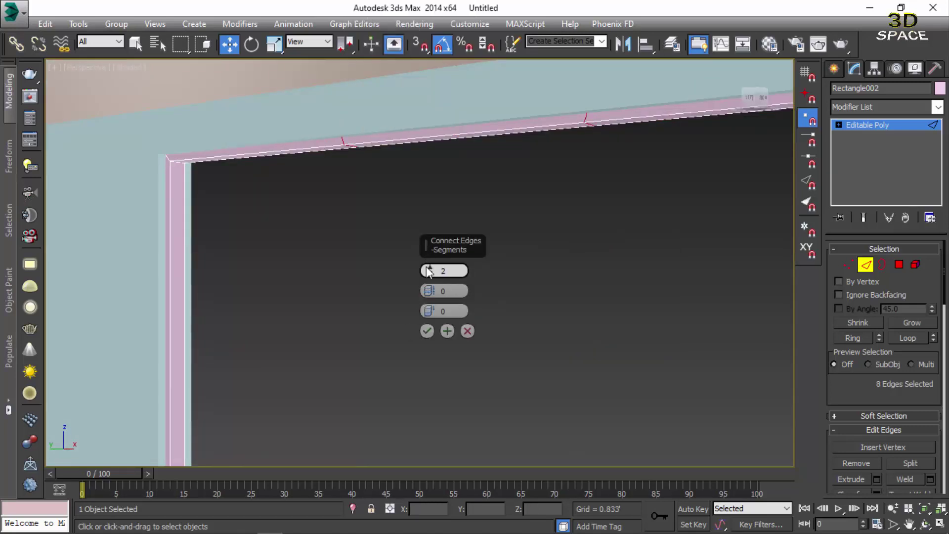
{"action": "scroll", "coordinate": [335, 274], "scroll_direction": "down", "scroll_amount": 3}
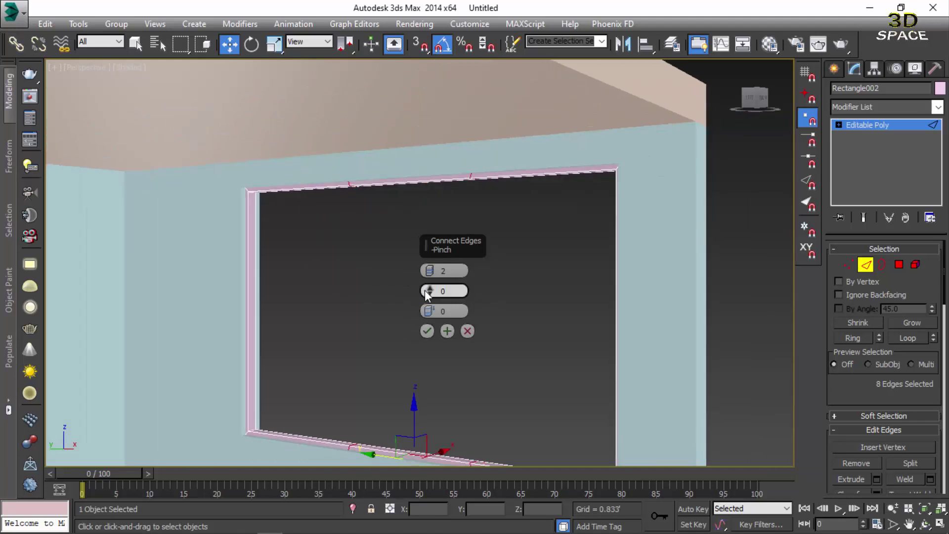
{"action": "left_click_drag", "start_coordinate": [426, 290], "coordinate": [430, 362]}
{"action": "left_click_drag", "start_coordinate": [437, 7], "coordinate": [418, 516]}
{"action": "scroll", "coordinate": [433, 179], "scroll_direction": "up", "scroll_amount": 4}
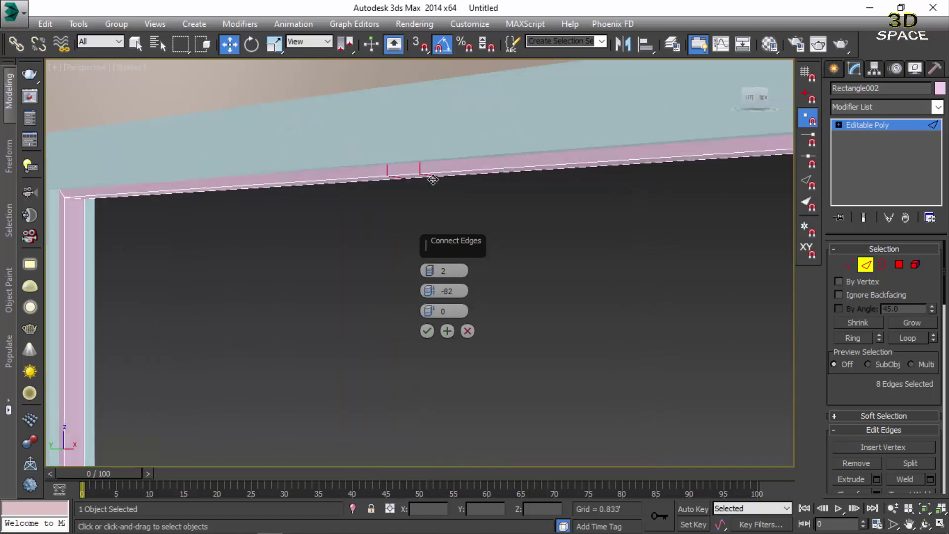
{"action": "left_click", "coordinate": [424, 333]}
- Select the top and sill polygons lying between the new edges
{"action": "middle_click_drag", "start_coordinate": [424, 333], "coordinate": [573, 298], "text": "alt"}
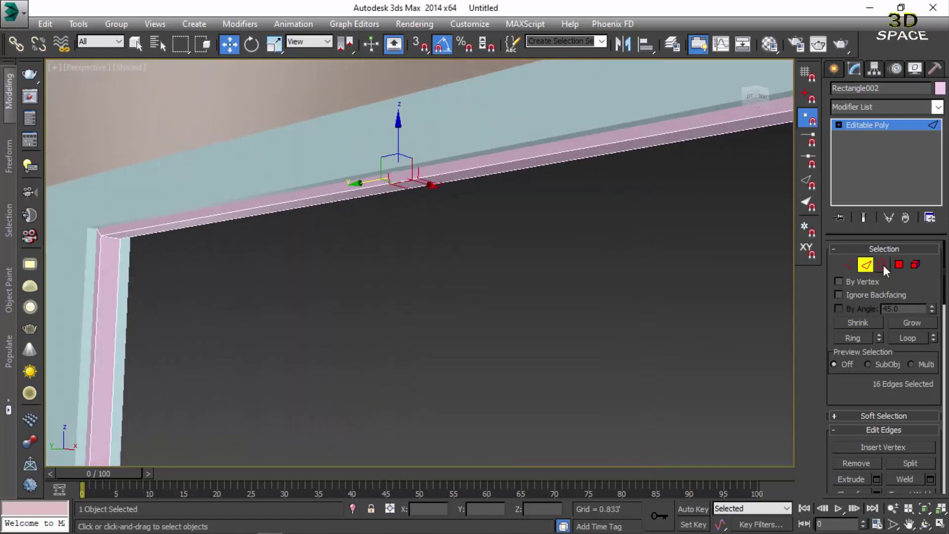
{"action": "key", "text": "4"}
{"action": "left_click", "coordinate": [423, 181]}
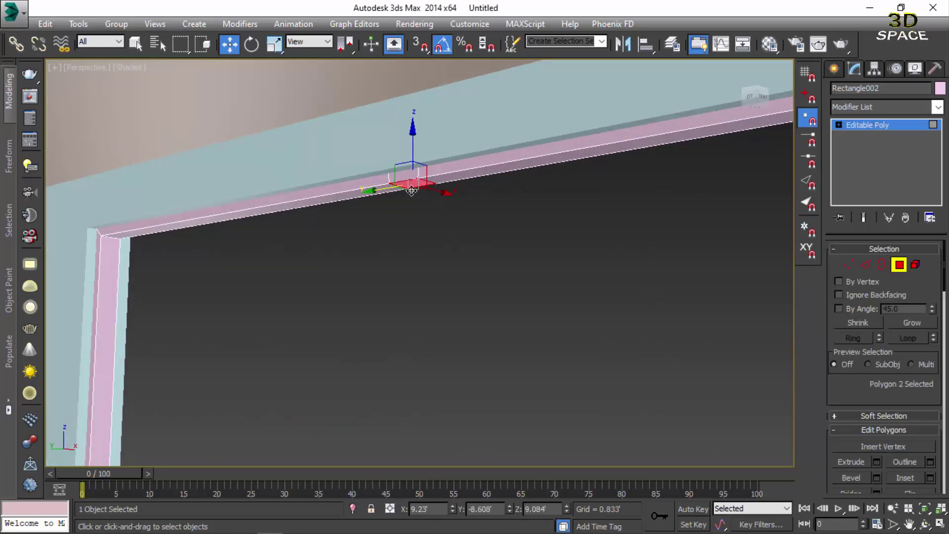
{"action": "scroll", "coordinate": [403, 193], "scroll_direction": "down", "scroll_amount": 5}
{"action": "mouse_move", "coordinate": [403, 195]}
{"action": "middle_mouse_down", "text": "alt"}
{"action": "mouse_move", "coordinate": [426, 337]}
{"action": "mouse_move", "coordinate": [423, 238]}
{"action": "middle_mouse_up", "text": "alt"}
{"action": "scroll", "coordinate": [403, 318], "scroll_direction": "up", "scroll_amount": 5}
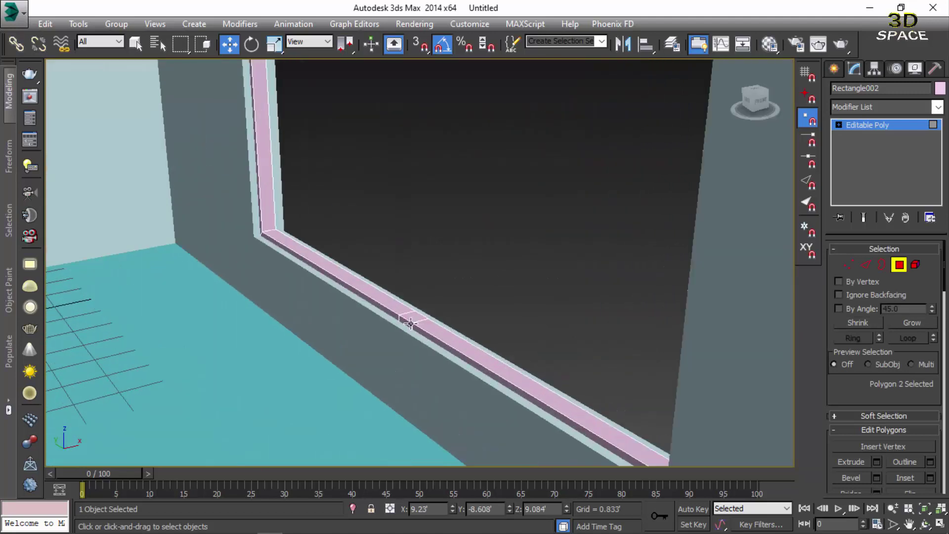
{"action": "scroll", "coordinate": [403, 314], "scroll_direction": "up", "scroll_amount": 2}
{"action": "left_click", "coordinate": [413, 315], "text": "ctrl"}
{"action": "scroll", "coordinate": [413, 316], "scroll_direction": "down", "scroll_amount": 6}
{"action": "mouse_move", "coordinate": [413, 317]}
{"action": "middle_mouse_down"}
{"action": "mouse_move", "coordinate": [379, 358]}
{"action": "mouse_move", "coordinate": [392, 318]}
{"action": "middle_mouse_up"}
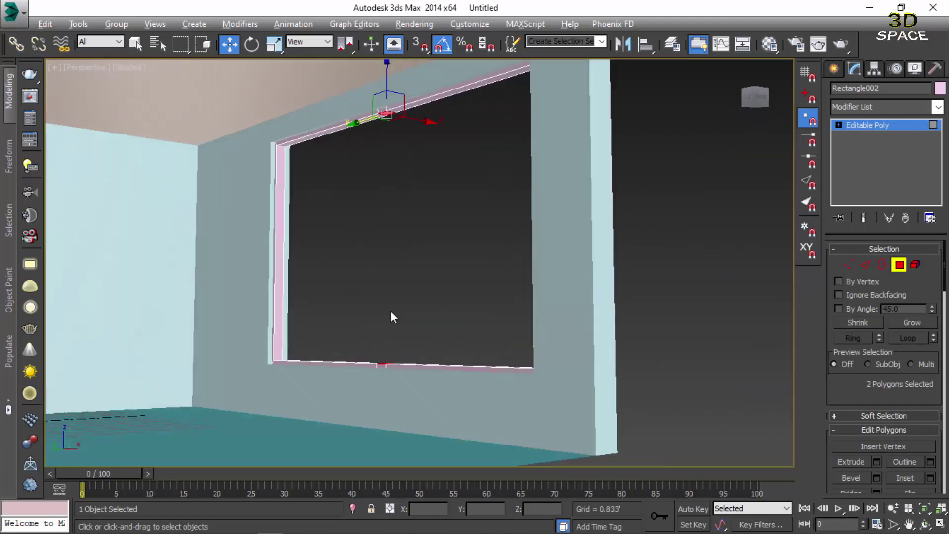
{"action": "scroll", "coordinate": [840, 413], "scroll_direction": "down", "scroll_amount": 2}
{"action": "scroll", "coordinate": [841, 413], "scroll_direction": "down", "scroll_amount": 2}
- Bridge the top and sill polygons into a vertical mullion, then deselect the frame
{"action": "left_click", "coordinate": [842, 412]}
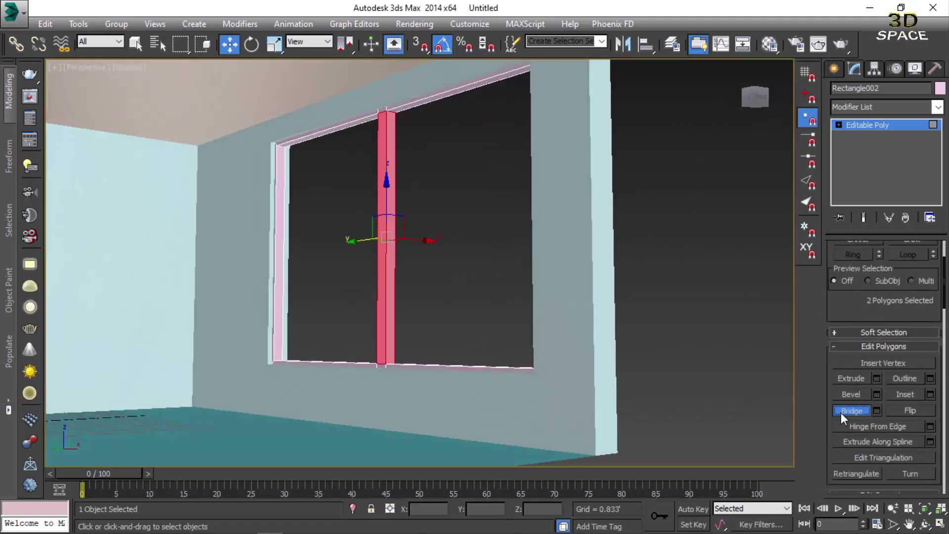
{"action": "middle_click_drag", "start_coordinate": [348, 167], "coordinate": [417, 192], "text": "alt"}
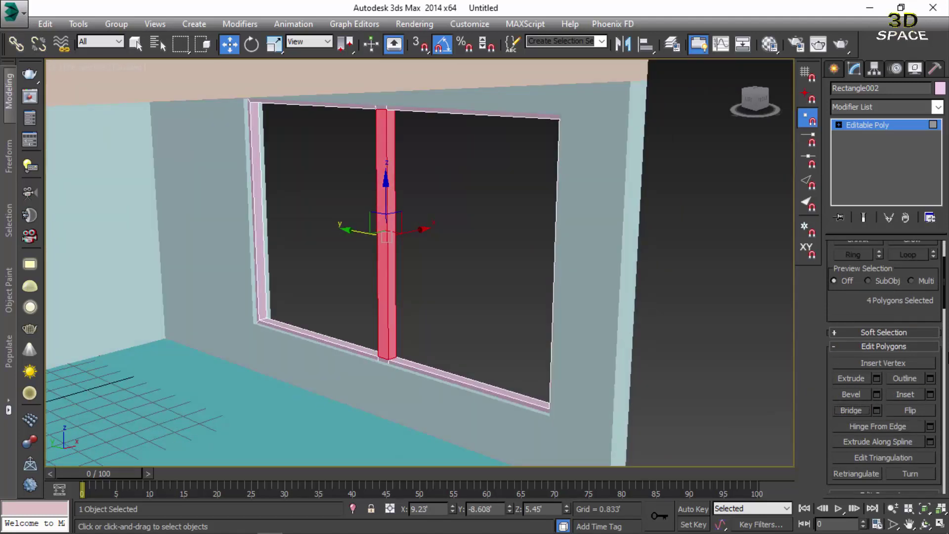
{"action": "scroll", "coordinate": [924, 322], "scroll_direction": "up", "scroll_amount": 3}
{"action": "left_click", "coordinate": [901, 269]}
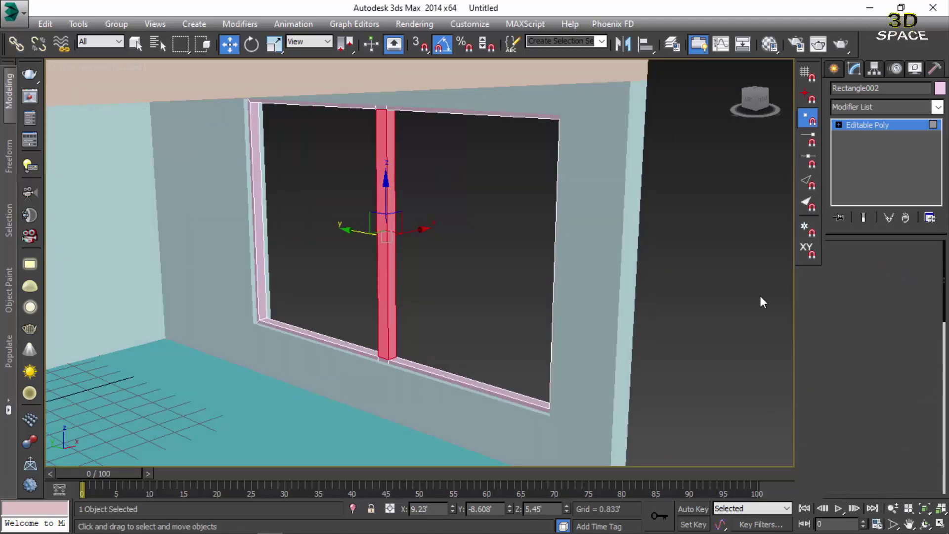
{"action": "left_click", "coordinate": [760, 296]}
- Compare against the reference render in Photos and return to 3ds Max
{"action": "mouse_move", "coordinate": [459, 325]}
{"action": "middle_mouse_down", "text": "alt"}
{"action": "mouse_move", "coordinate": [458, 312]}
{"action": "mouse_move", "coordinate": [483, 294]}
{"action": "mouse_move", "coordinate": [466, 328]}
{"action": "mouse_move", "coordinate": [629, 366]}
{"action": "mouse_move", "coordinate": [291, 320]}
{"action": "mouse_move", "coordinate": [572, 318]}
{"action": "mouse_move", "coordinate": [495, 336]}
{"action": "mouse_move", "coordinate": [504, 350]}
{"action": "mouse_move", "coordinate": [439, 373]}
{"action": "middle_mouse_up", "text": "alt"}
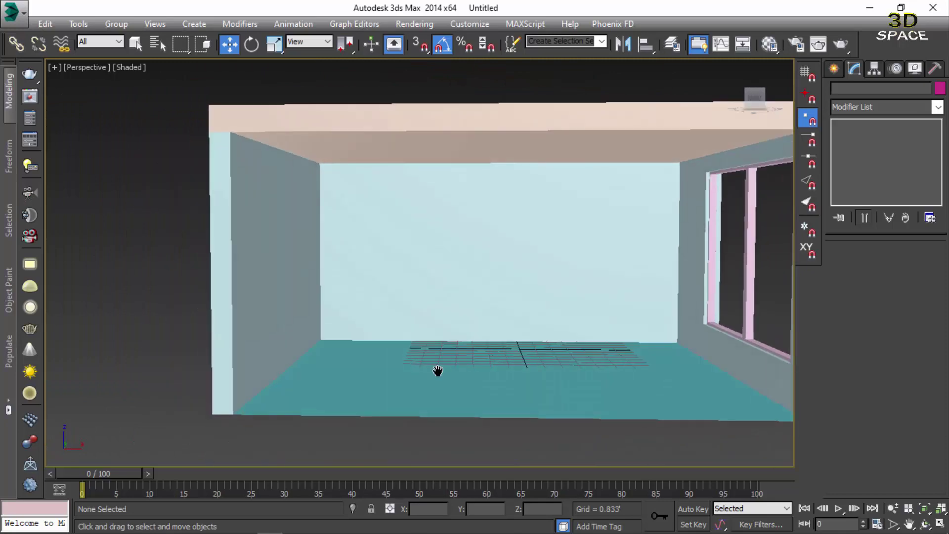
{"action": "left_click", "coordinate": [245, 524]}
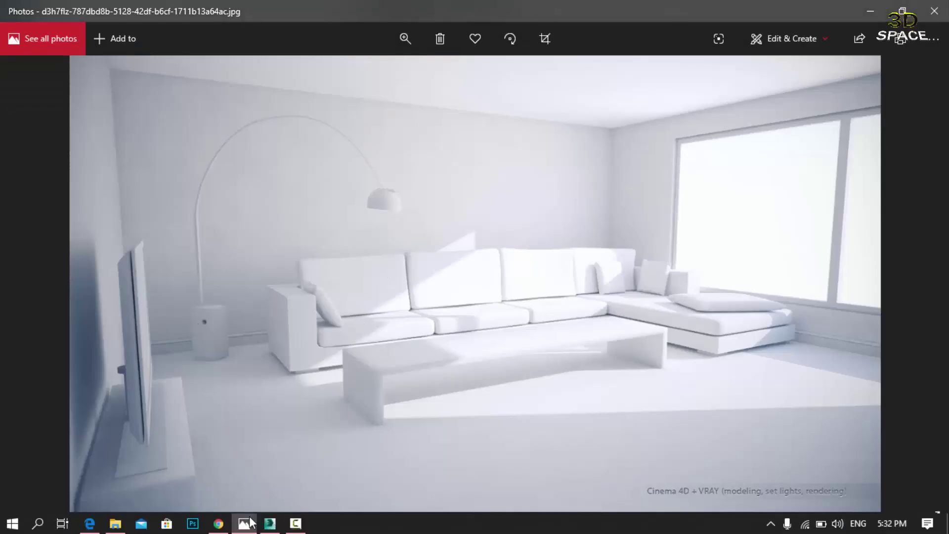
{"action": "left_click", "coordinate": [250, 522]}
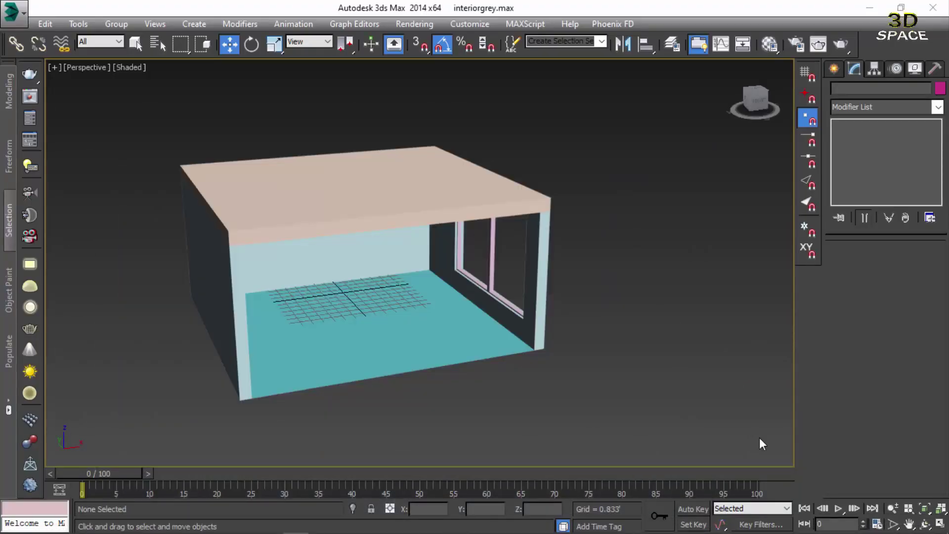
- Box-select all seven room objects and open the Material Editor with M
{"action": "middle_click_drag", "start_coordinate": [468, 304], "coordinate": [465, 283], "text": "alt"}
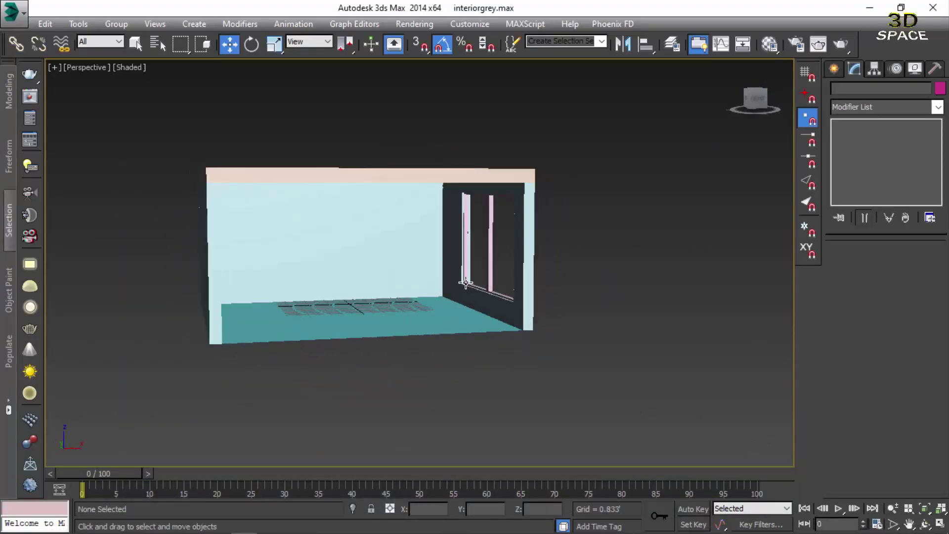
{"action": "left_click_drag", "start_coordinate": [147, 362], "coordinate": [147, 360]}
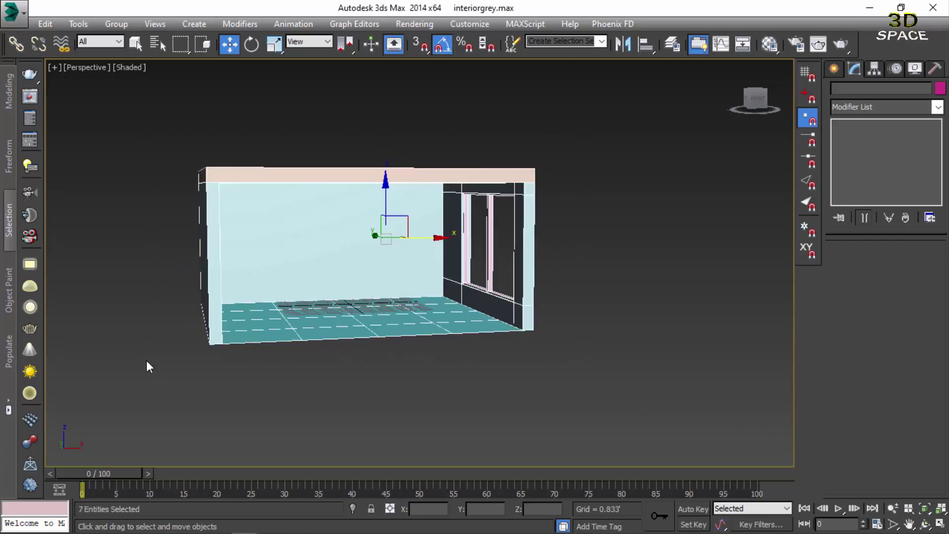
{"action": "key", "text": "m"}
{"action": "key", "text": "m"}
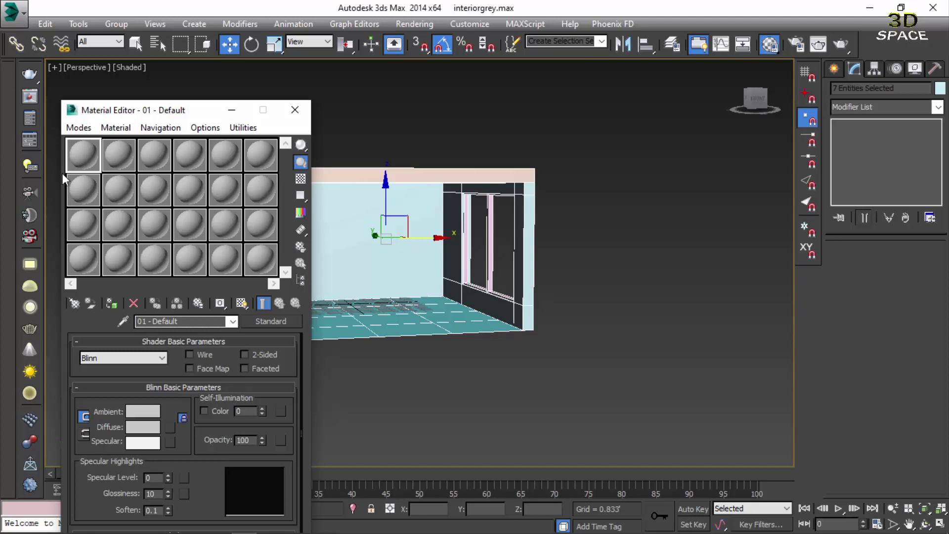
- Assign the default grey material 01 - Default to all seven room objects
{"action": "left_click", "coordinate": [113, 304]}
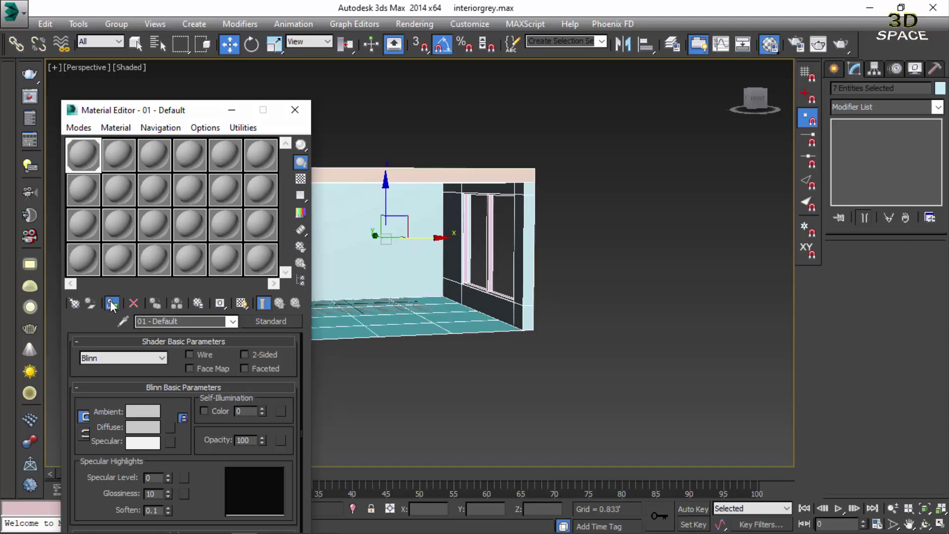
{"action": "middle_click_drag", "start_coordinate": [614, 257], "coordinate": [674, 262]}
{"action": "scroll", "coordinate": [421, 195], "scroll_direction": "up", "scroll_amount": 2}
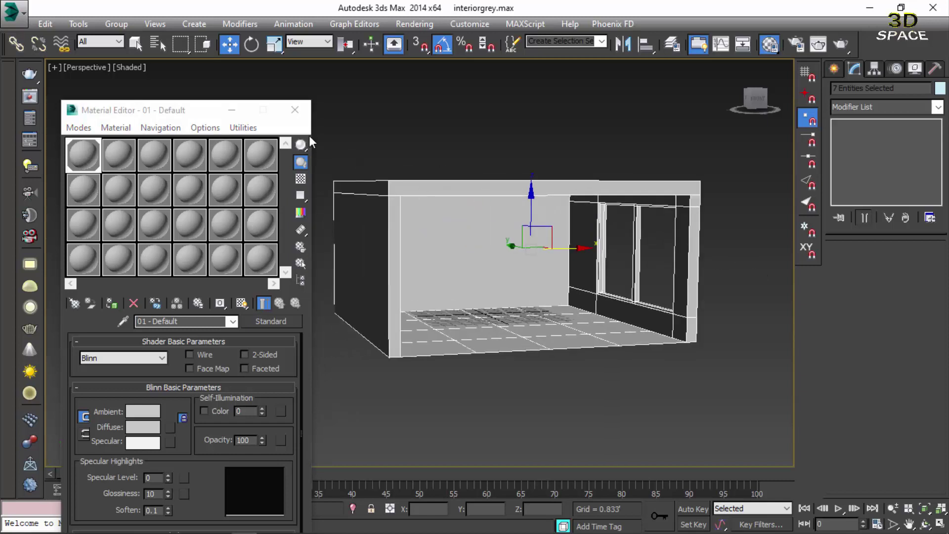
{"action": "left_click", "coordinate": [294, 110]}
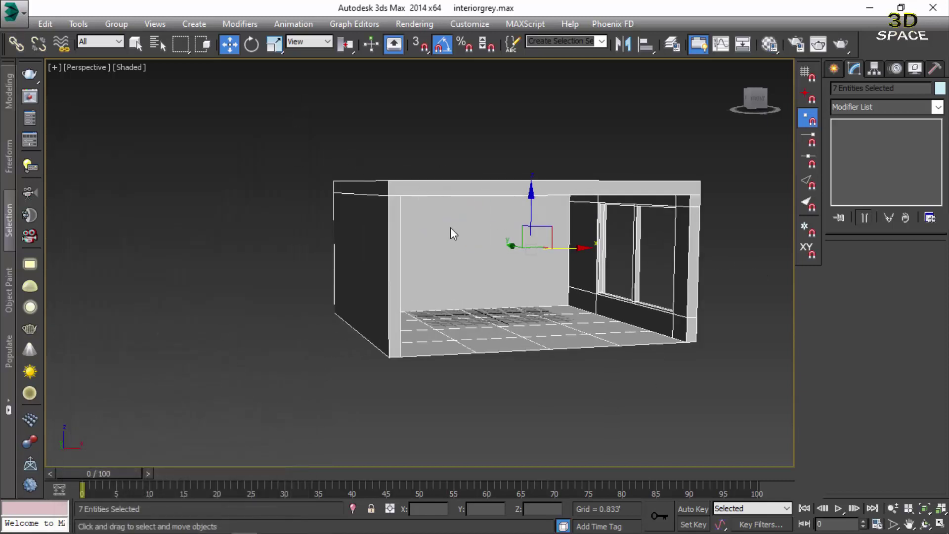
- Set the objects' wire colour to black, deselect, and turn on Edged Faces
{"action": "left_click", "coordinate": [940, 89]}
{"action": "left_click", "coordinate": [578, 305]}
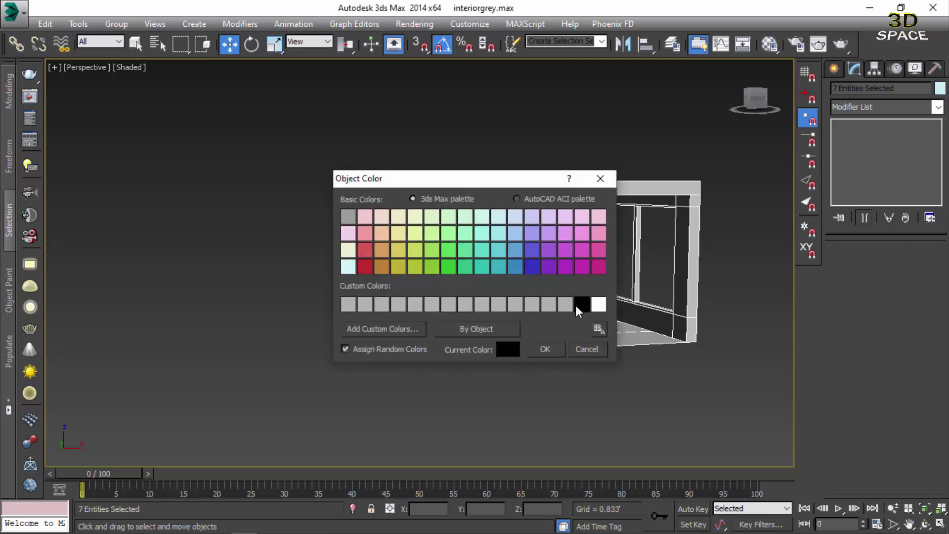
{"action": "left_click", "coordinate": [543, 349]}
{"action": "left_click", "coordinate": [504, 105]}
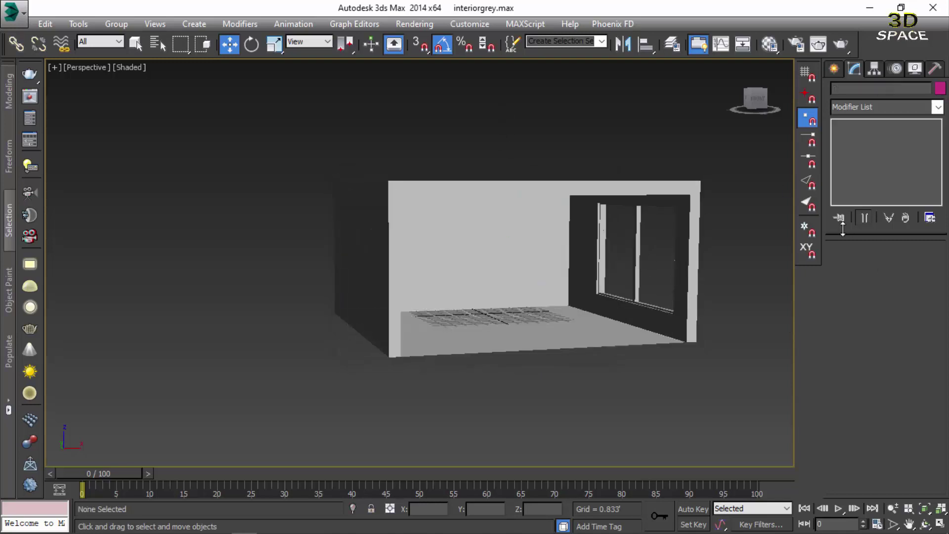
{"action": "key", "text": "F4"}
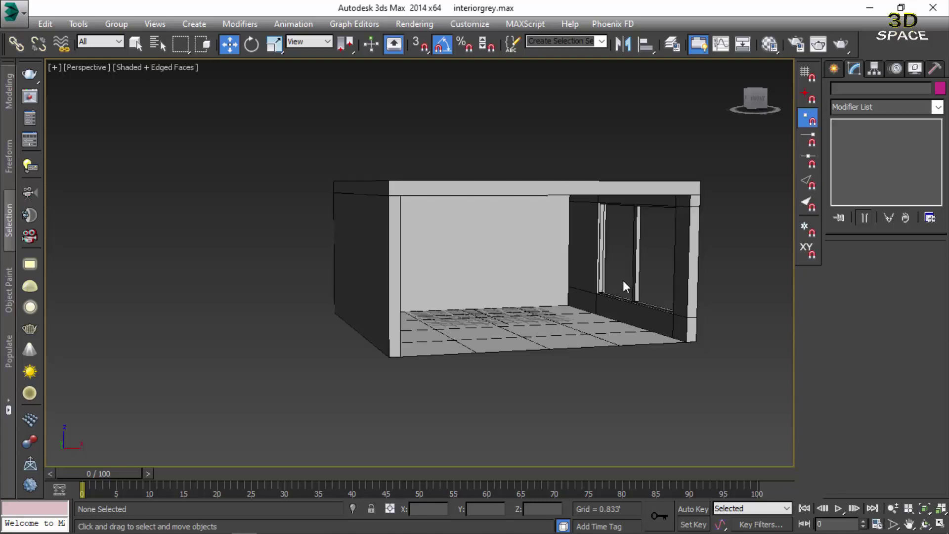
{"action": "middle_click_drag", "start_coordinate": [547, 352], "coordinate": [461, 344], "text": "alt"}
{"action": "scroll", "coordinate": [461, 343], "scroll_direction": "up", "scroll_amount": 3}
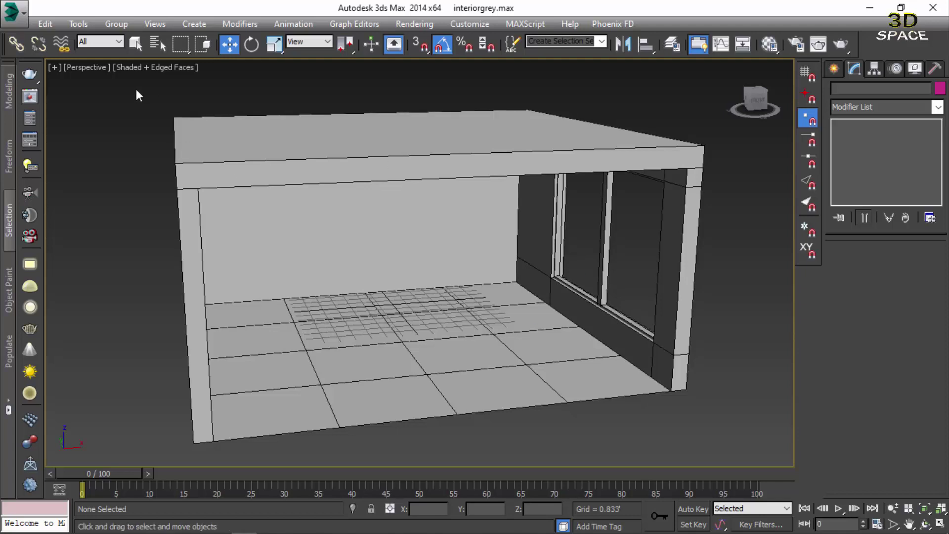
- Try Clay shading in the viewport and orbit down into the room
{"action": "left_click", "coordinate": [144, 69]}
{"action": "left_click", "coordinate": [177, 210]}
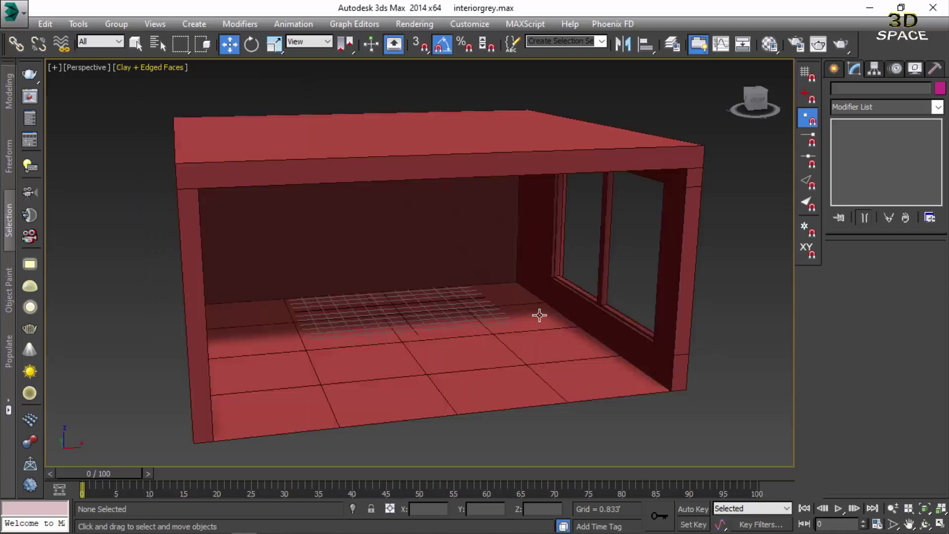
{"action": "mouse_move", "coordinate": [455, 294]}
{"action": "middle_mouse_down", "text": "alt"}
{"action": "mouse_move", "coordinate": [456, 345]}
{"action": "mouse_move", "coordinate": [435, 318]}
{"action": "mouse_move", "coordinate": [209, 157]}
{"action": "middle_mouse_up", "text": "alt"}
- Switch the viewport to plain grey Shaded, reframe frontally, and view the reference render
{"action": "left_click", "coordinate": [144, 69]}
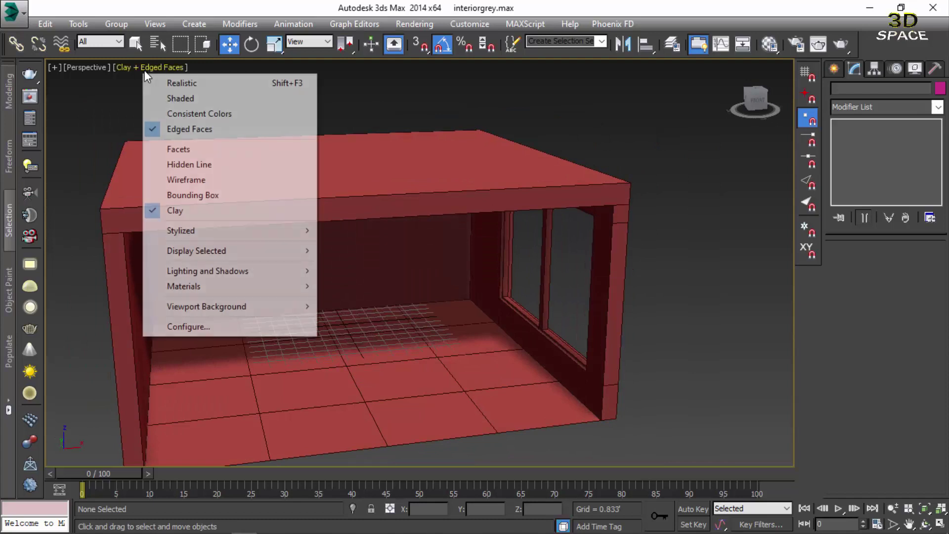
{"action": "left_click", "coordinate": [156, 98]}
{"action": "middle_click_drag", "start_coordinate": [380, 286], "coordinate": [452, 256]}
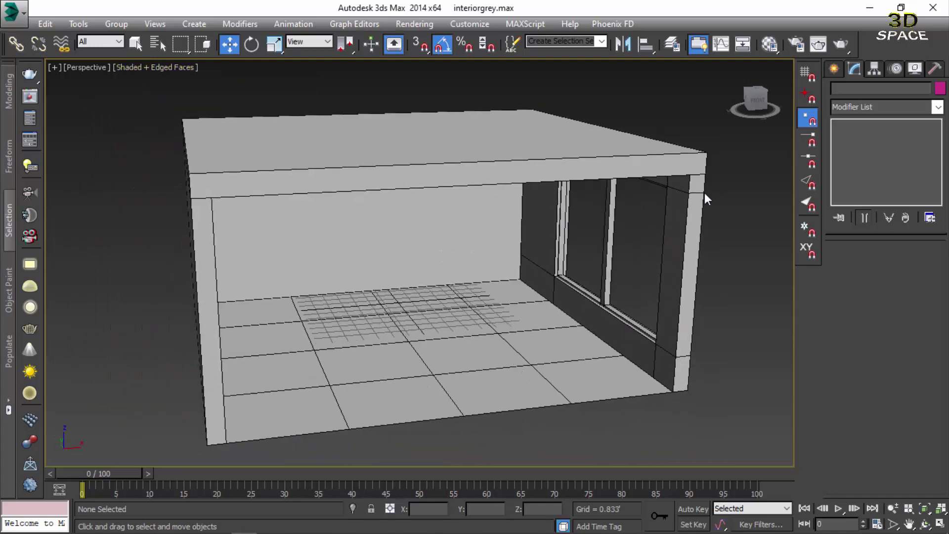
{"action": "mouse_move", "coordinate": [354, 414]}
{"action": "middle_mouse_down", "text": "alt"}
{"action": "mouse_move", "coordinate": [331, 392]}
{"action": "mouse_move", "coordinate": [347, 401]}
{"action": "middle_mouse_up", "text": "alt"}
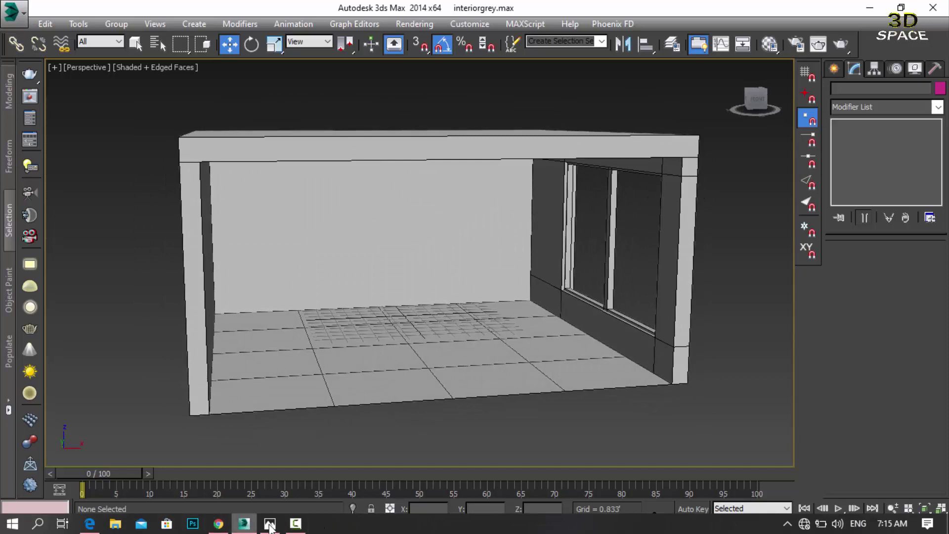
{"action": "left_click", "coordinate": [271, 526]}
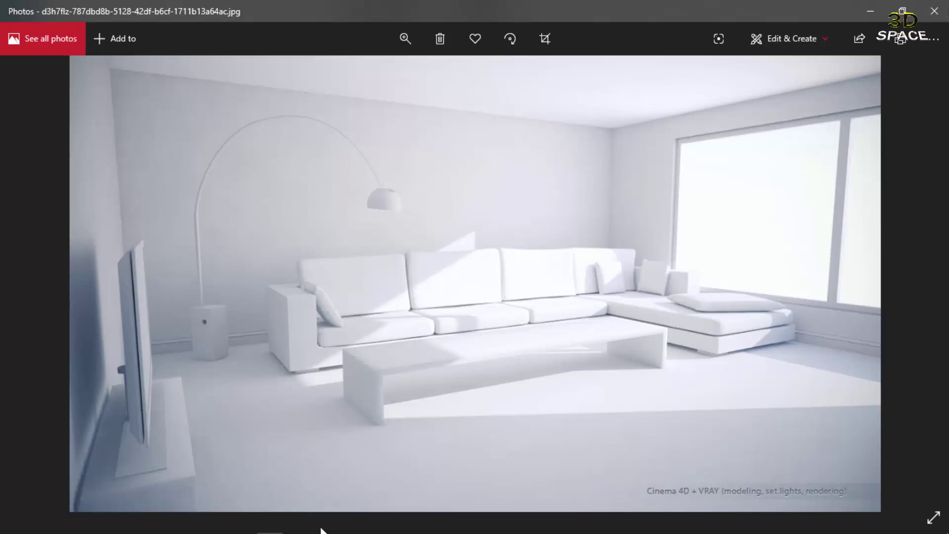
{"action": "mouse_move", "coordinate": [243, 523]}
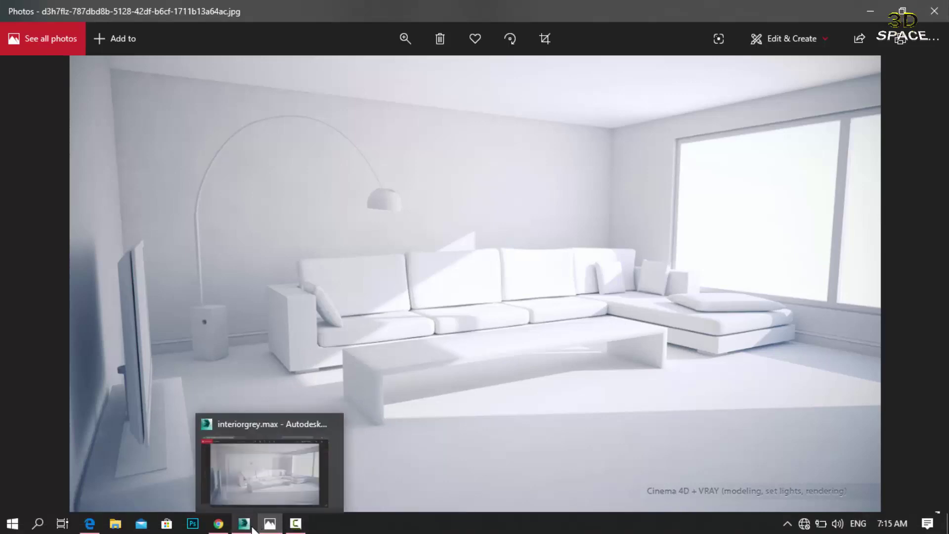
- Draw a flat Box005, 14.224' wide and 0.697' high, across the room floor
{"action": "left_click", "coordinate": [252, 528]}
{"action": "left_click", "coordinate": [833, 68]}
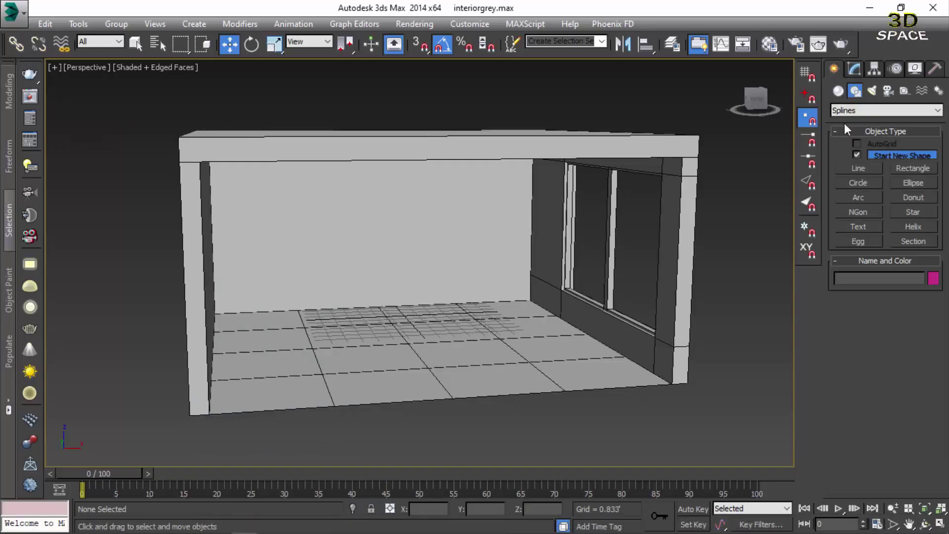
{"action": "left_click", "coordinate": [839, 92]}
{"action": "left_click", "coordinate": [859, 157]}
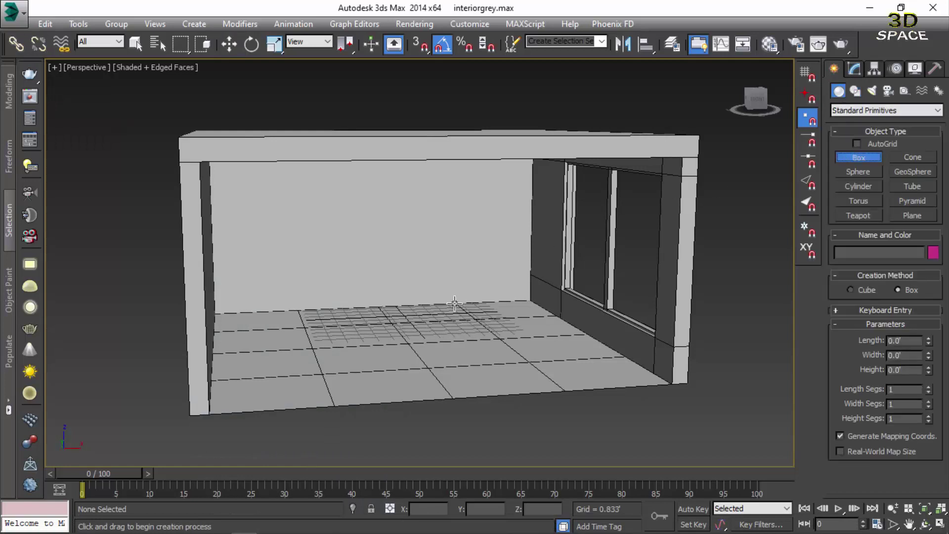
{"action": "middle_click_drag", "start_coordinate": [451, 308], "coordinate": [423, 322], "text": "alt"}
{"action": "scroll", "coordinate": [508, 245], "scroll_direction": "up", "scroll_amount": 3}
{"action": "scroll", "coordinate": [536, 247], "scroll_direction": "up", "scroll_amount": 2}
{"action": "middle_click_drag", "start_coordinate": [536, 247], "coordinate": [583, 224], "text": "alt"}
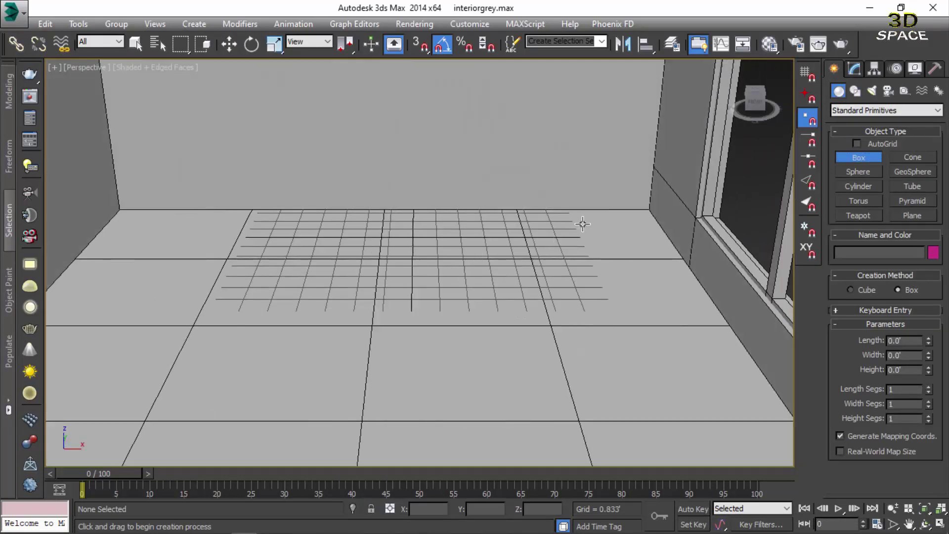
{"action": "left_click_drag", "start_coordinate": [625, 228], "coordinate": [196, 277]}
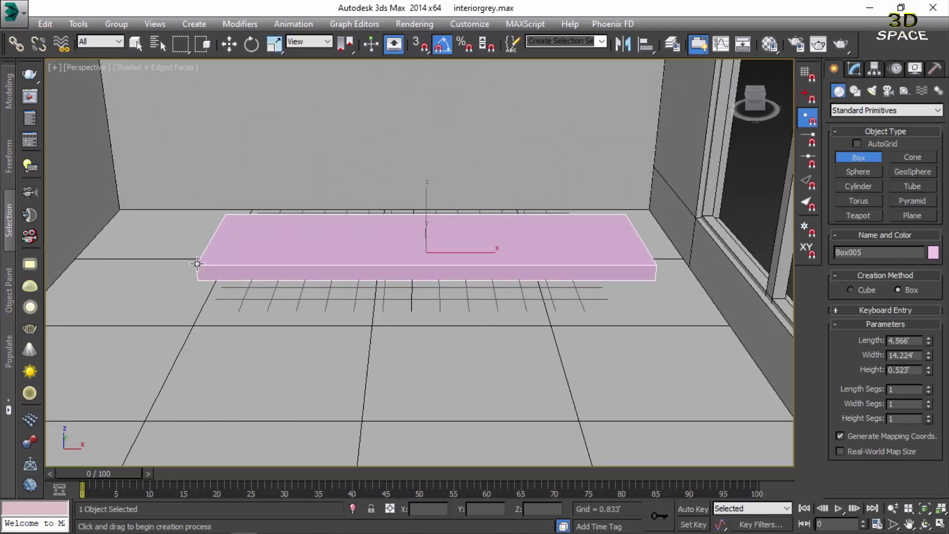
{"action": "left_click", "coordinate": [197, 261]}
- Set the box length to 3.47' and move it back toward the wall
{"action": "key", "text": "w"}
{"action": "scroll", "coordinate": [197, 261], "scroll_direction": "down", "scroll_amount": 5}
{"action": "middle_click_drag", "start_coordinate": [196, 261], "coordinate": [305, 290], "text": "alt"}
{"action": "scroll", "coordinate": [305, 289], "scroll_direction": "up", "scroll_amount": 2}
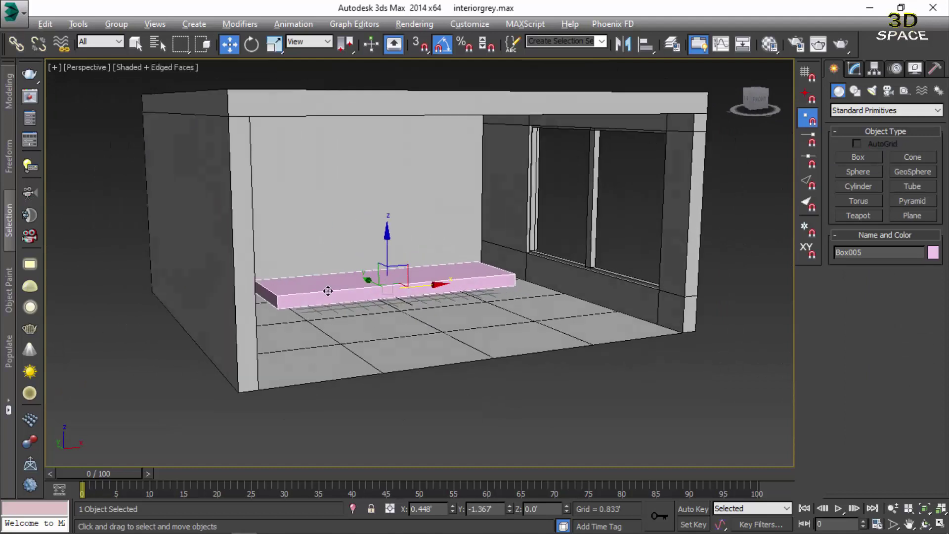
{"action": "scroll", "coordinate": [321, 291], "scroll_direction": "up", "scroll_amount": 4}
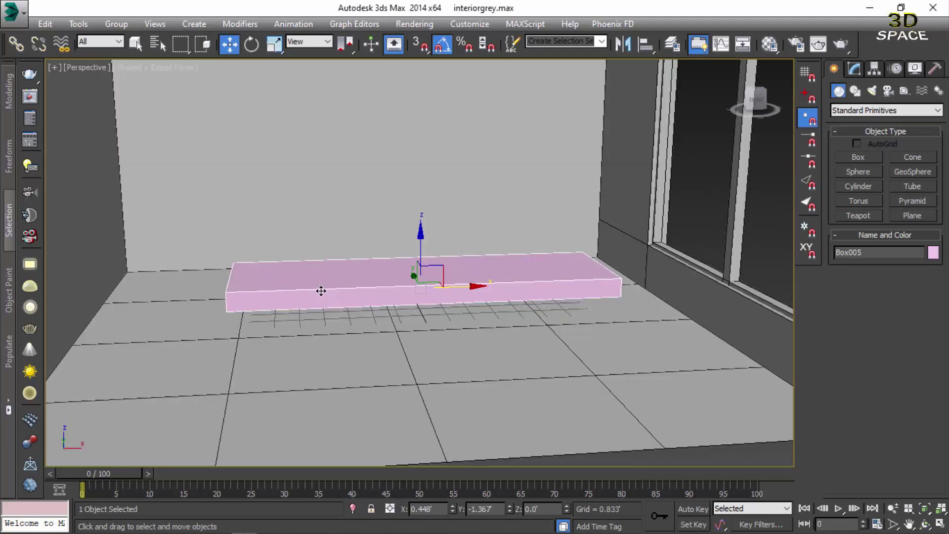
{"action": "middle_click_drag", "start_coordinate": [280, 279], "coordinate": [339, 286]}
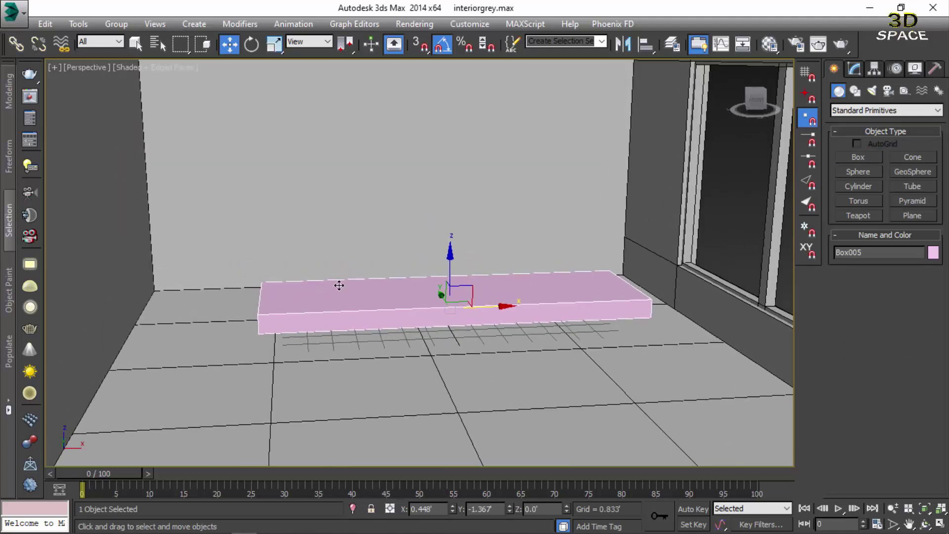
{"action": "left_click", "coordinate": [854, 69]}
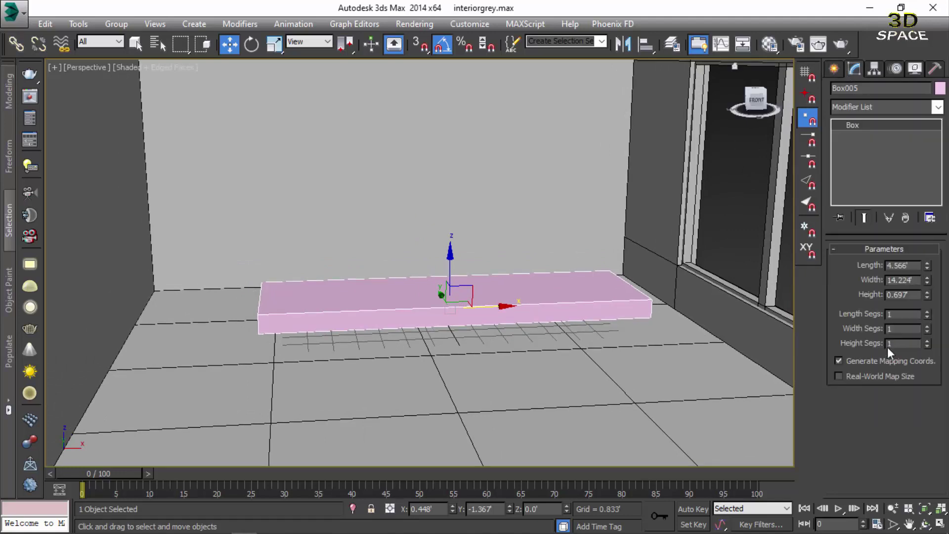
{"action": "left_click_drag", "start_coordinate": [929, 267], "coordinate": [929, 280]}
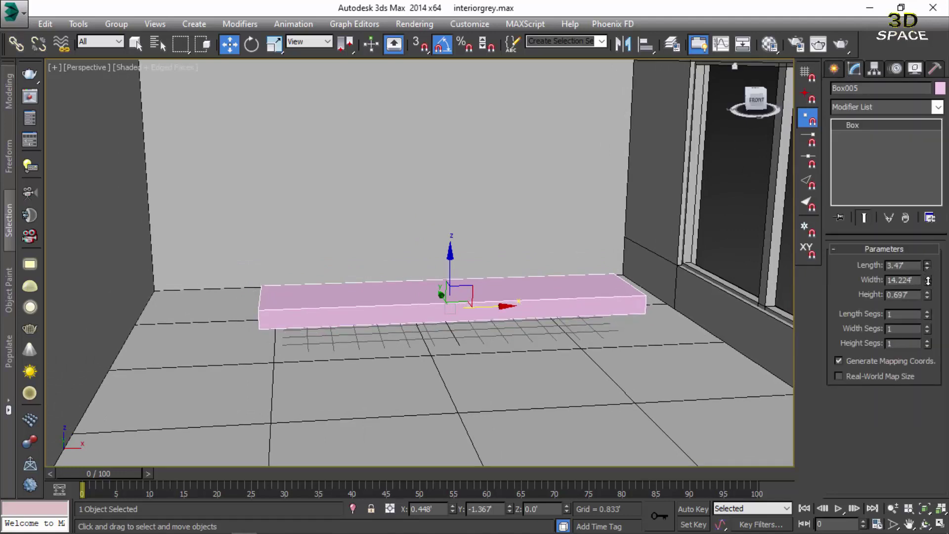
{"action": "scroll", "coordinate": [511, 245], "scroll_direction": "up", "scroll_amount": 5}
{"action": "scroll", "coordinate": [361, 248], "scroll_direction": "down", "scroll_amount": 8}
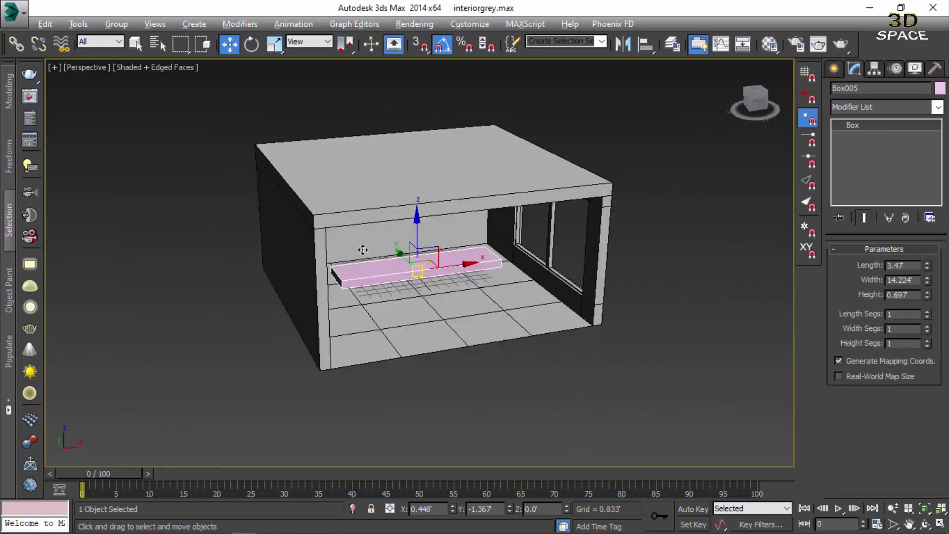
{"action": "scroll", "coordinate": [420, 279], "scroll_direction": "up", "scroll_amount": 4}
{"action": "left_click_drag", "start_coordinate": [438, 253], "coordinate": [430, 239]}
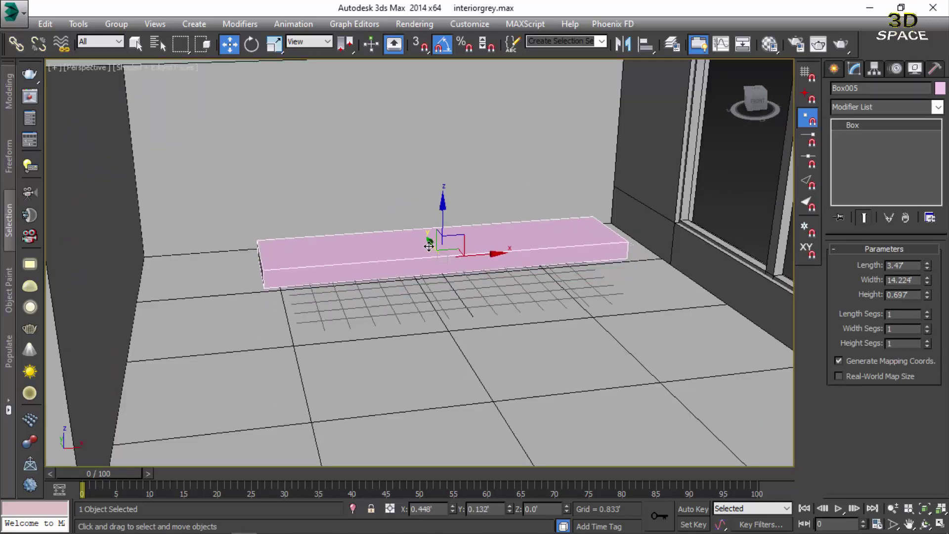
{"action": "middle_click_drag", "start_coordinate": [430, 239], "coordinate": [374, 228], "text": "alt"}
{"action": "scroll", "coordinate": [376, 237], "scroll_direction": "up", "scroll_amount": 2}
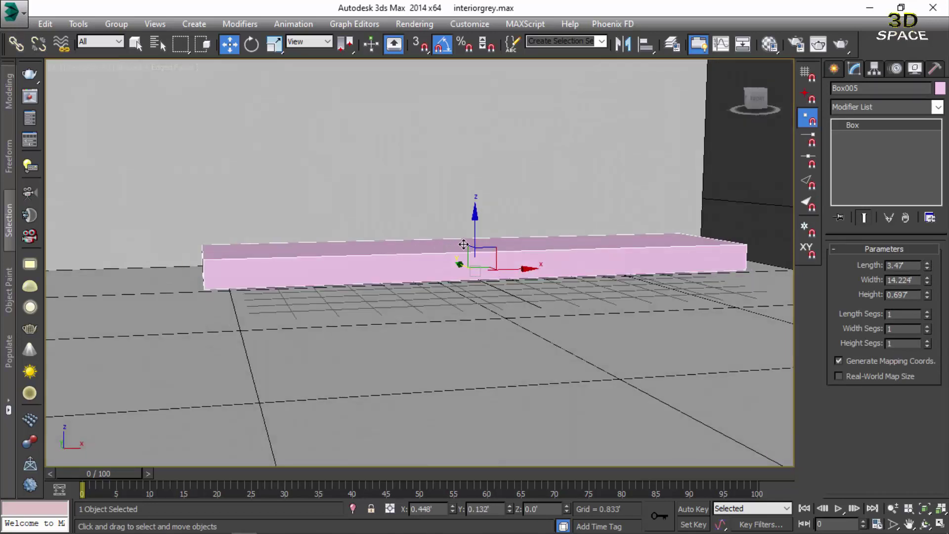
- Convert Box005 to Editable Poly and enter Edge sub-object mode
{"action": "right_click", "coordinate": [332, 250]}
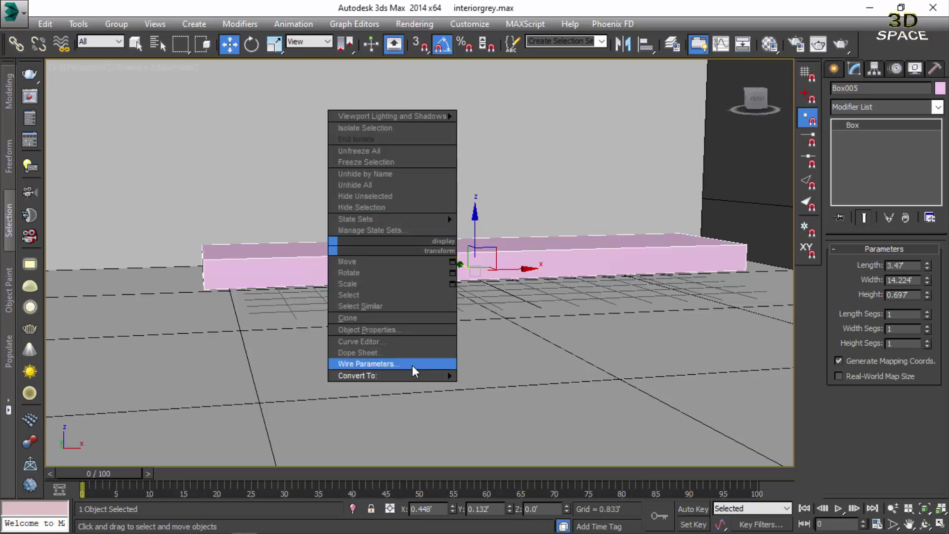
{"action": "left_click", "coordinate": [508, 382]}
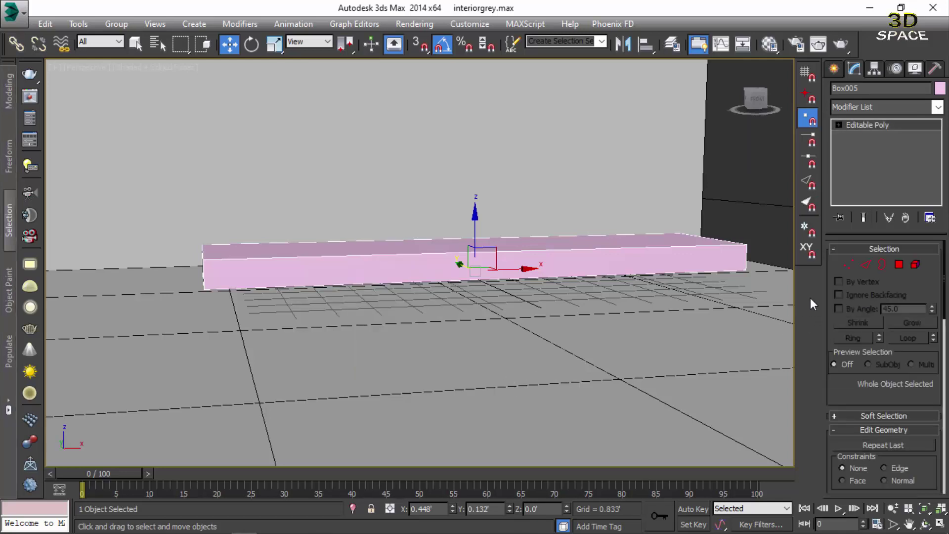
{"action": "left_click", "coordinate": [868, 265]}
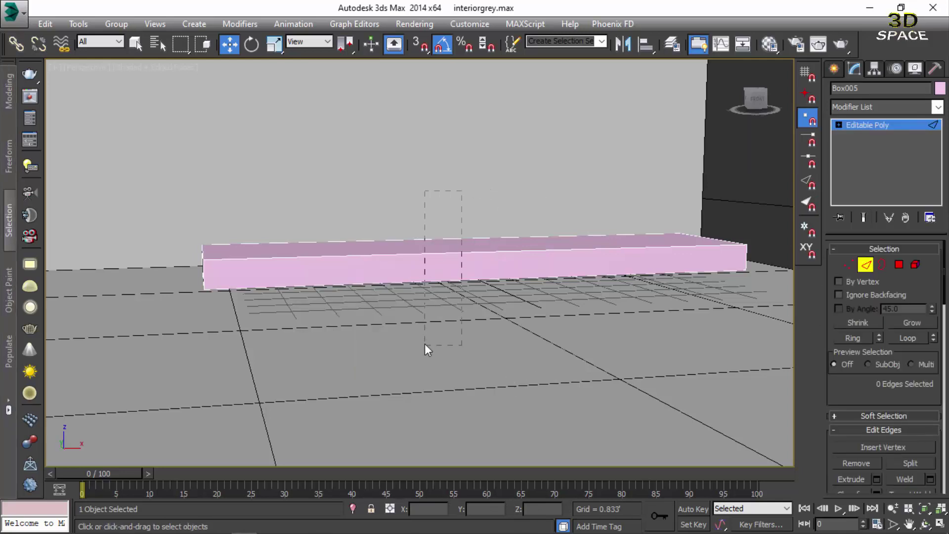
- Connect the four long edges with one new edge loop slid toward the left end
{"action": "left_click_drag", "start_coordinate": [425, 348], "coordinate": [425, 346]}
{"action": "right_click", "coordinate": [375, 275]}
{"action": "left_click", "coordinate": [245, 322]}
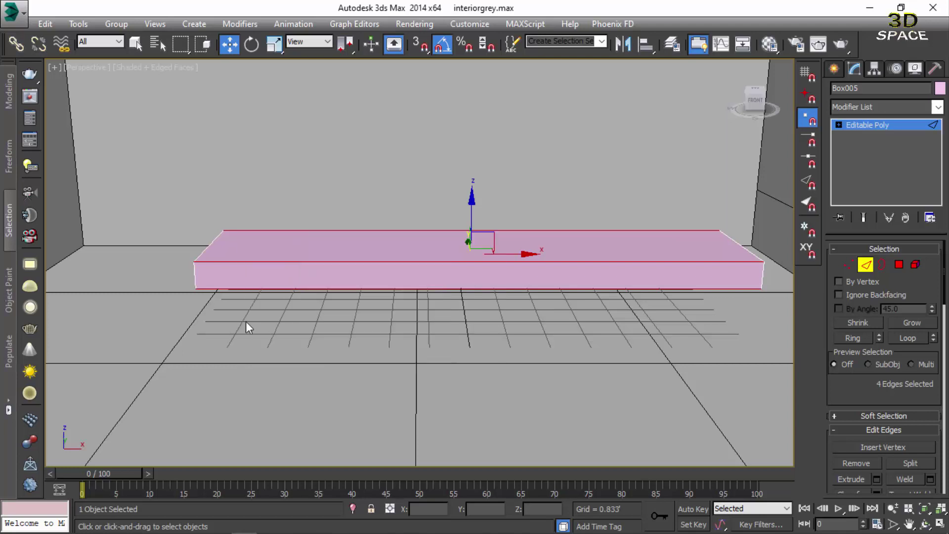
{"action": "key", "text": "ctrl+shift+e"}
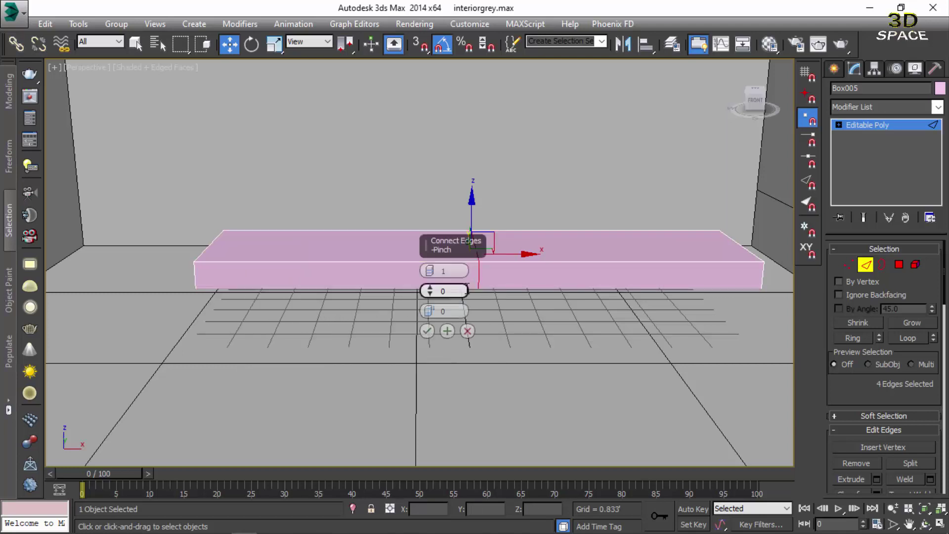
{"action": "left_click", "coordinate": [427, 331]}
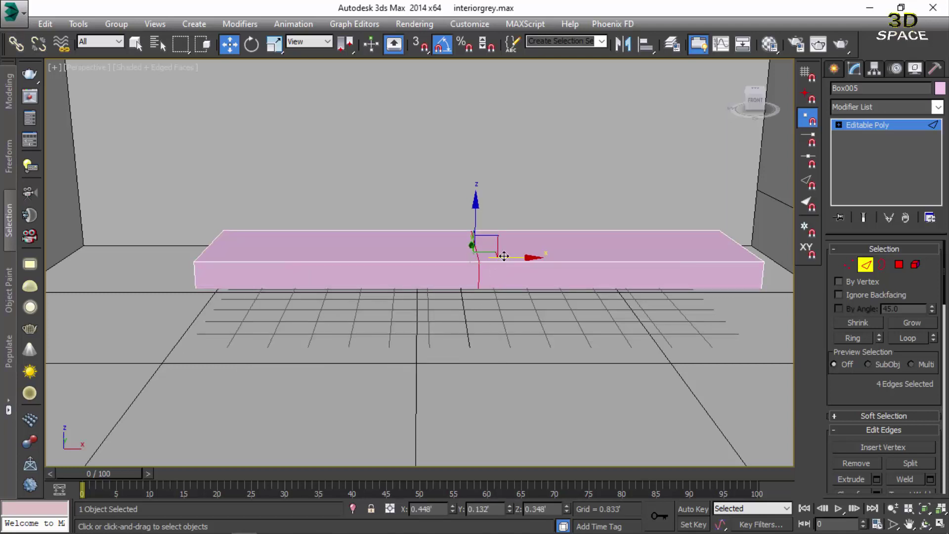
{"action": "left_click_drag", "start_coordinate": [503, 256], "coordinate": [257, 254]}
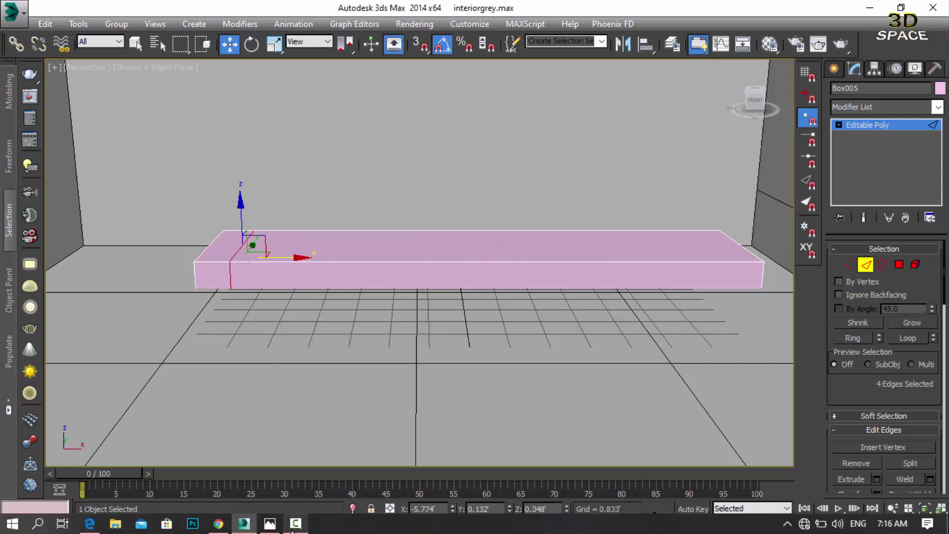
{"action": "left_click", "coordinate": [270, 524]}
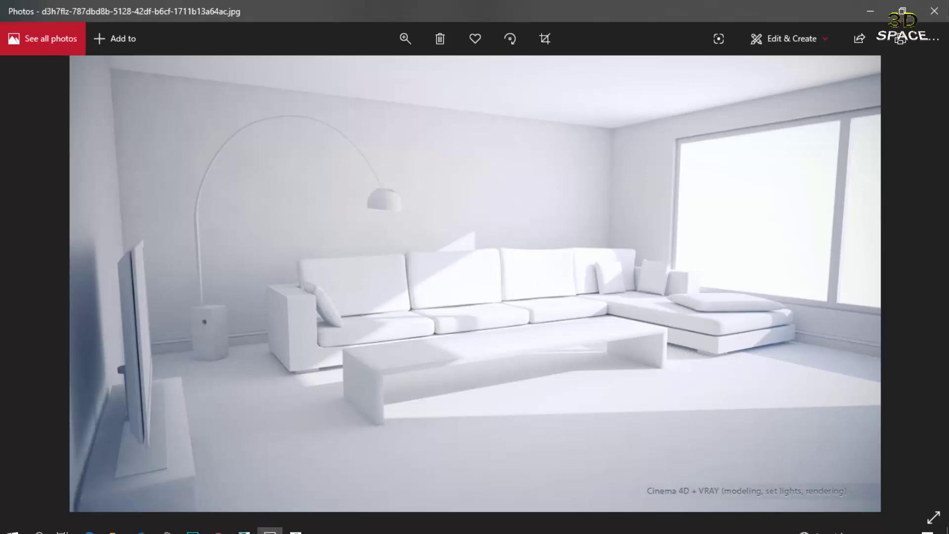
{"action": "left_click", "coordinate": [269, 524]}
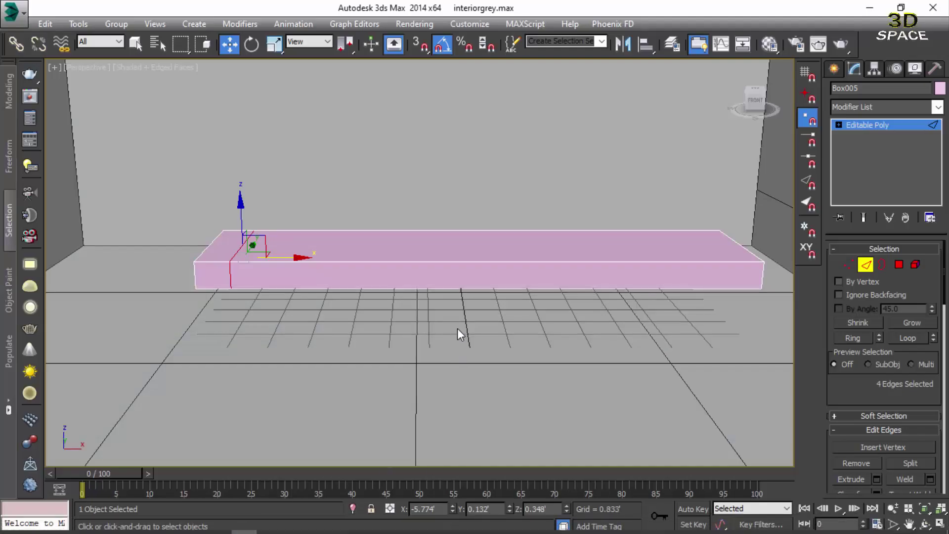
- Select an end edge of Box005 and extend it to its full edge ring
{"action": "middle_click_drag", "start_coordinate": [458, 328], "coordinate": [447, 333], "text": "alt"}
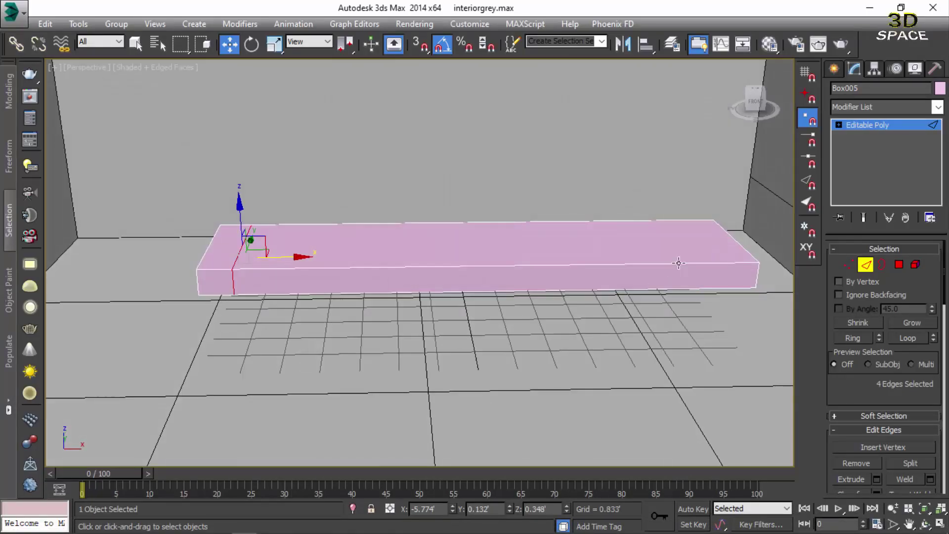
{"action": "middle_click_drag", "start_coordinate": [679, 263], "coordinate": [660, 268], "text": "alt"}
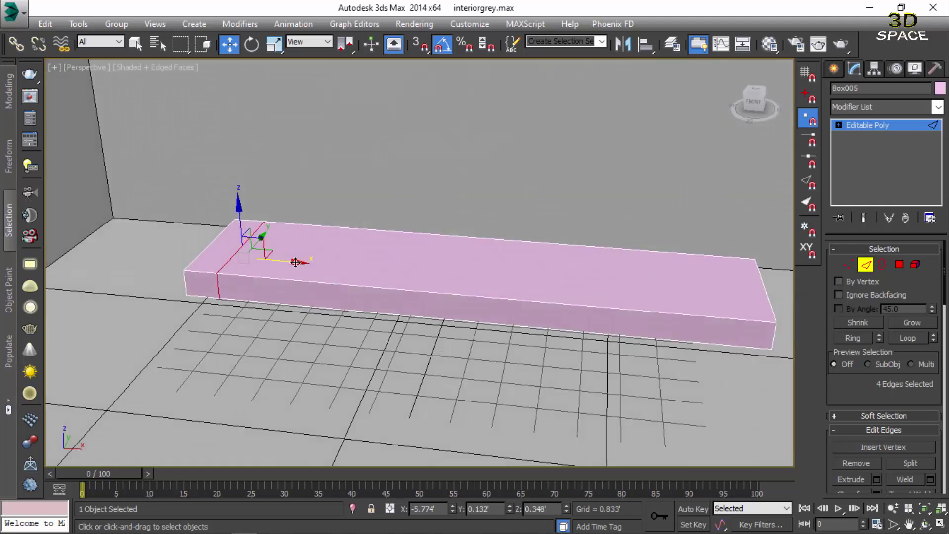
{"action": "middle_click_drag", "start_coordinate": [371, 291], "coordinate": [461, 296], "text": "alt"}
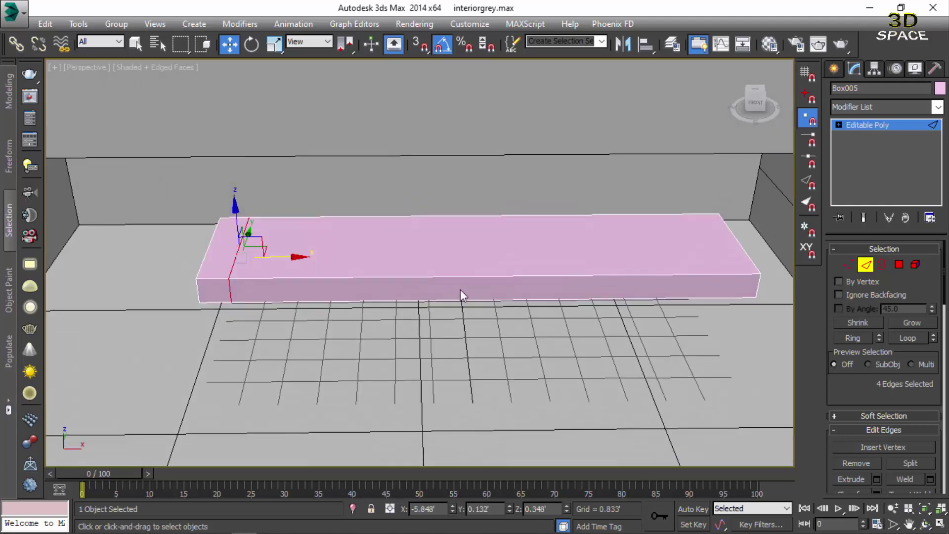
{"action": "scroll", "coordinate": [689, 252], "scroll_direction": "up", "scroll_amount": 3}
{"action": "left_click", "coordinate": [762, 232]}
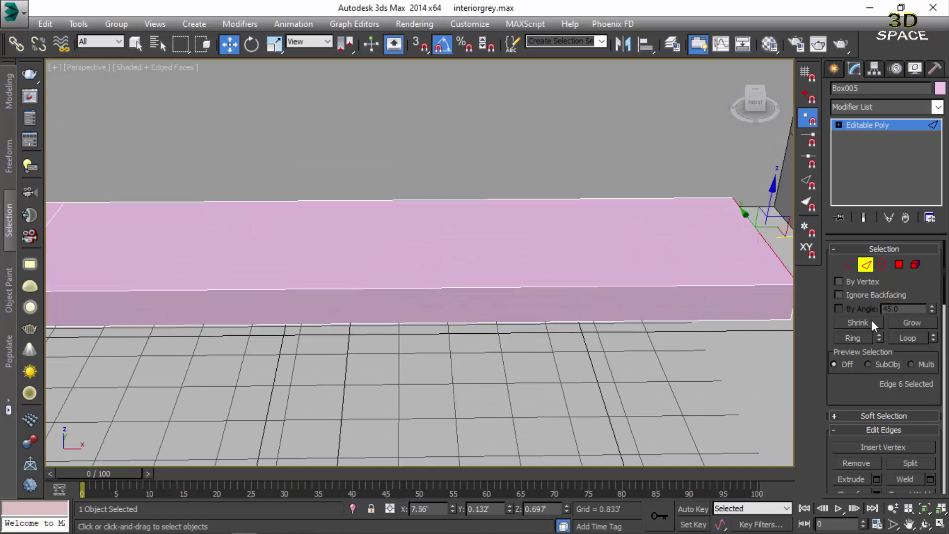
{"action": "left_click", "coordinate": [862, 334]}
{"action": "scroll", "coordinate": [318, 271], "scroll_direction": "down", "scroll_amount": 5}
{"action": "scroll", "coordinate": [318, 272], "scroll_direction": "up", "scroll_amount": 3}
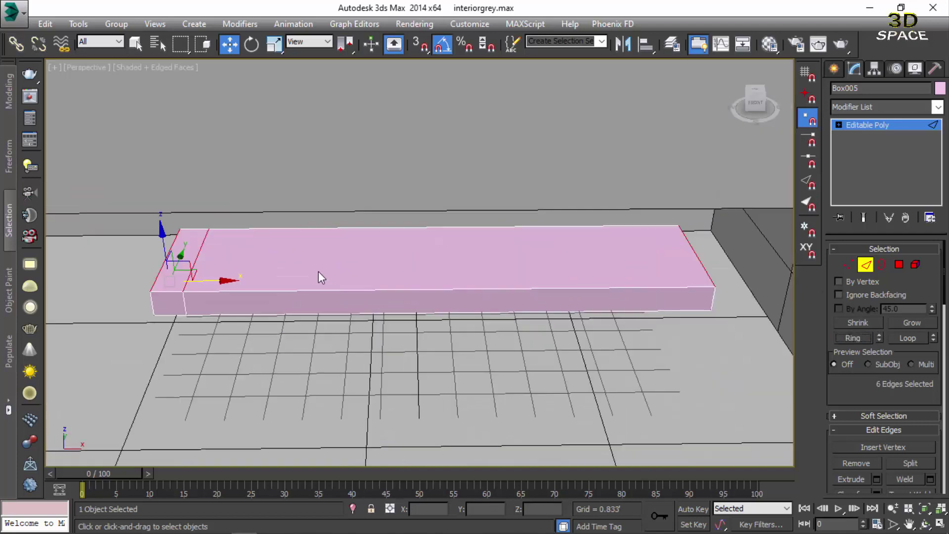
- Connect the ring edges into a lengthwise edge loop
{"action": "right_click", "coordinate": [318, 271]}
{"action": "left_click", "coordinate": [189, 312]}
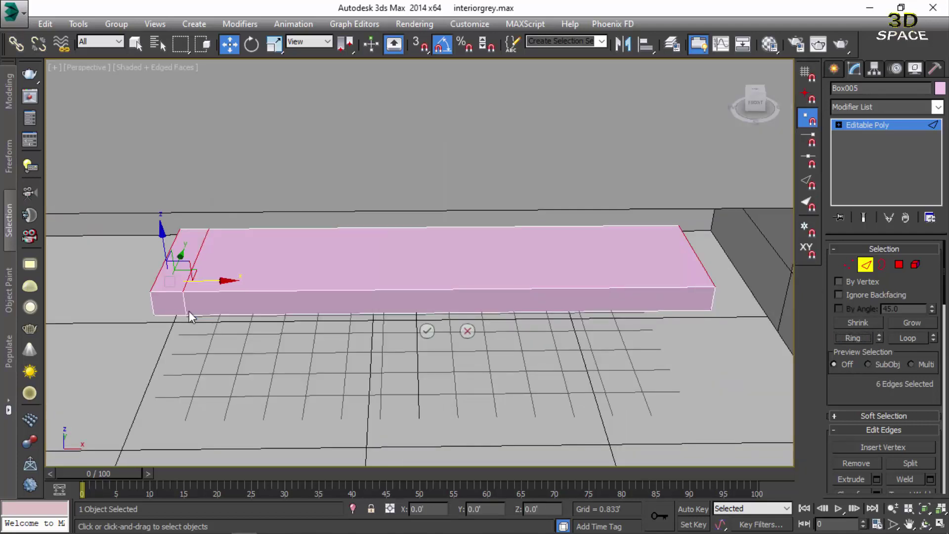
{"action": "middle_click_drag", "start_coordinate": [227, 357], "coordinate": [268, 345], "text": "alt"}
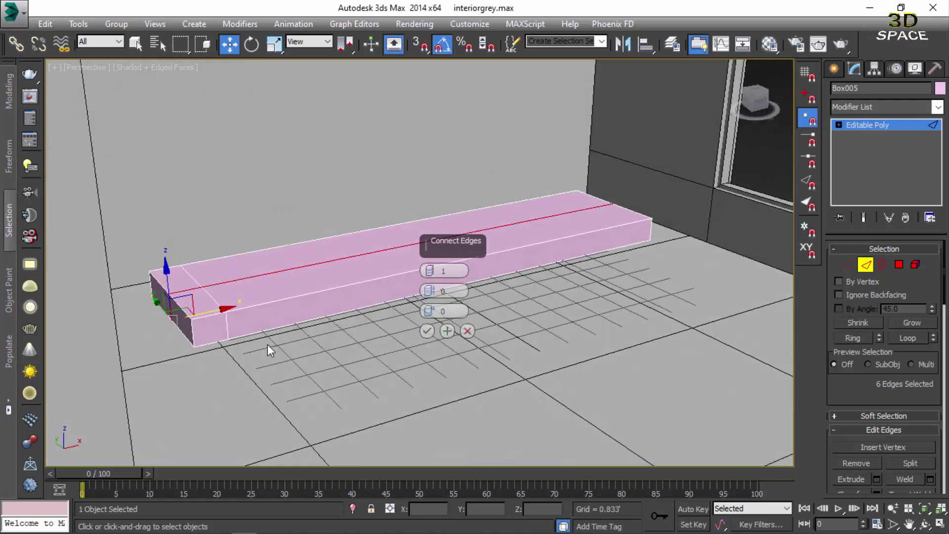
{"action": "left_click", "coordinate": [427, 331]}
{"action": "scroll", "coordinate": [313, 267], "scroll_direction": "up", "scroll_amount": 8}
{"action": "scroll", "coordinate": [328, 267], "scroll_direction": "down", "scroll_amount": 3}
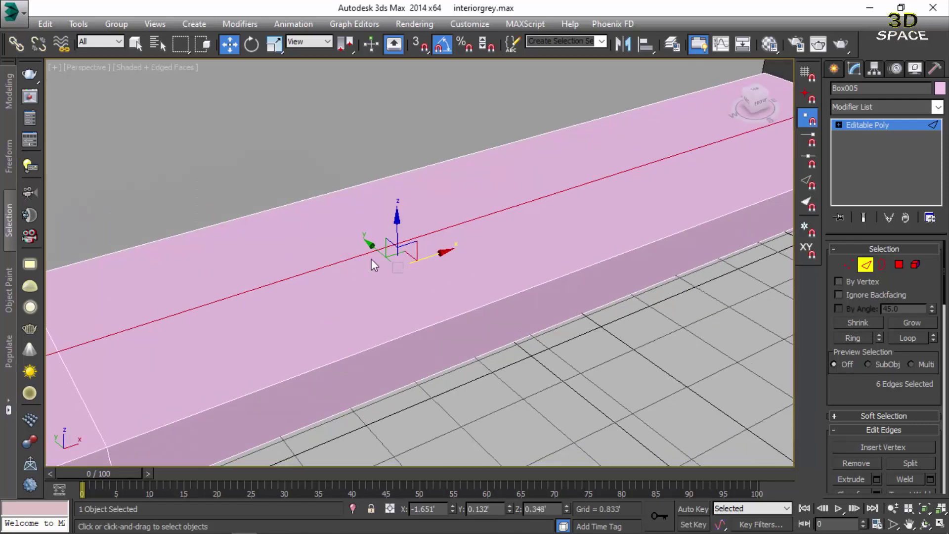
- Add a crosswise edge loop and slide it right to about X 3.945'
{"action": "mouse_move", "coordinate": [347, 222]}
{"action": "middle_mouse_down"}
{"action": "mouse_move", "coordinate": [318, 269]}
{"action": "mouse_move", "coordinate": [396, 263]}
{"action": "middle_mouse_up"}
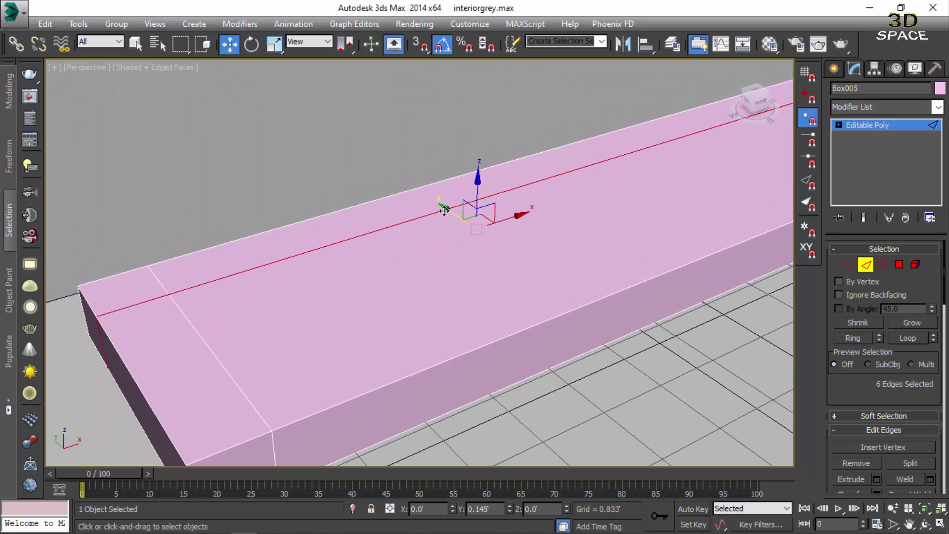
{"action": "scroll", "coordinate": [443, 259], "scroll_direction": "down", "scroll_amount": 5}
{"action": "scroll", "coordinate": [365, 242], "scroll_direction": "down", "scroll_amount": 5}
{"action": "middle_click_drag", "start_coordinate": [527, 281], "coordinate": [449, 301]}
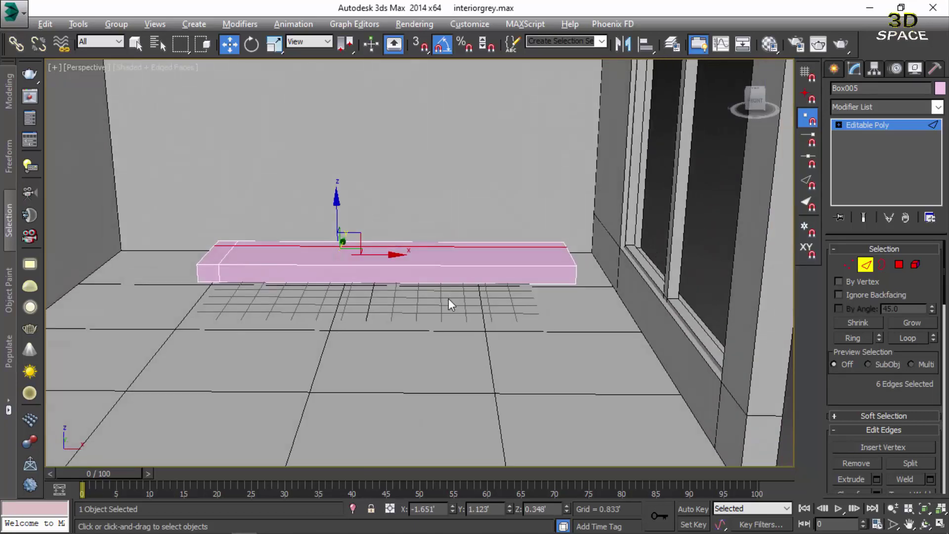
{"action": "scroll", "coordinate": [449, 299], "scroll_direction": "up", "scroll_amount": 5}
{"action": "scroll", "coordinate": [504, 371], "scroll_direction": "down", "scroll_amount": 3}
{"action": "scroll", "coordinate": [475, 402], "scroll_direction": "down", "scroll_amount": 3}
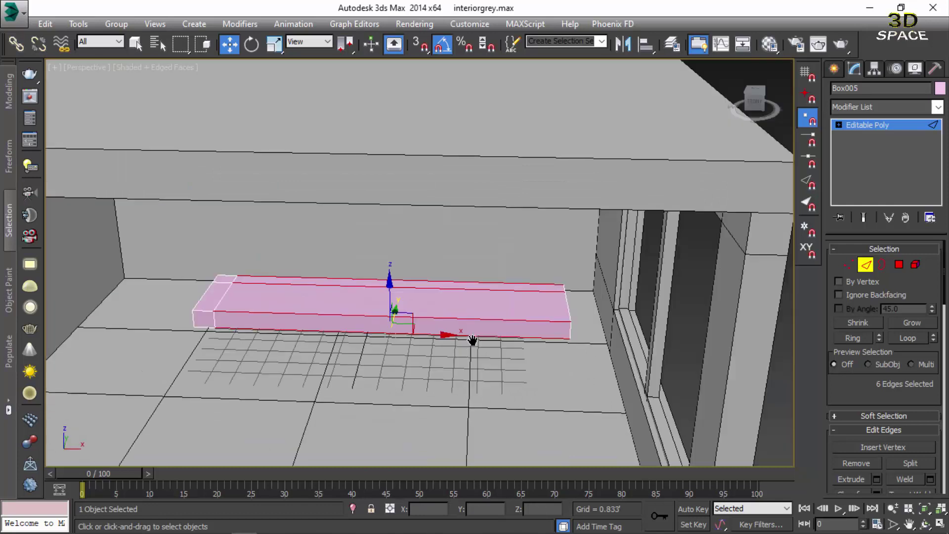
{"action": "scroll", "coordinate": [513, 325], "scroll_direction": "up", "scroll_amount": 3}
{"action": "scroll", "coordinate": [519, 307], "scroll_direction": "up", "scroll_amount": 2}
{"action": "right_click", "coordinate": [519, 306]}
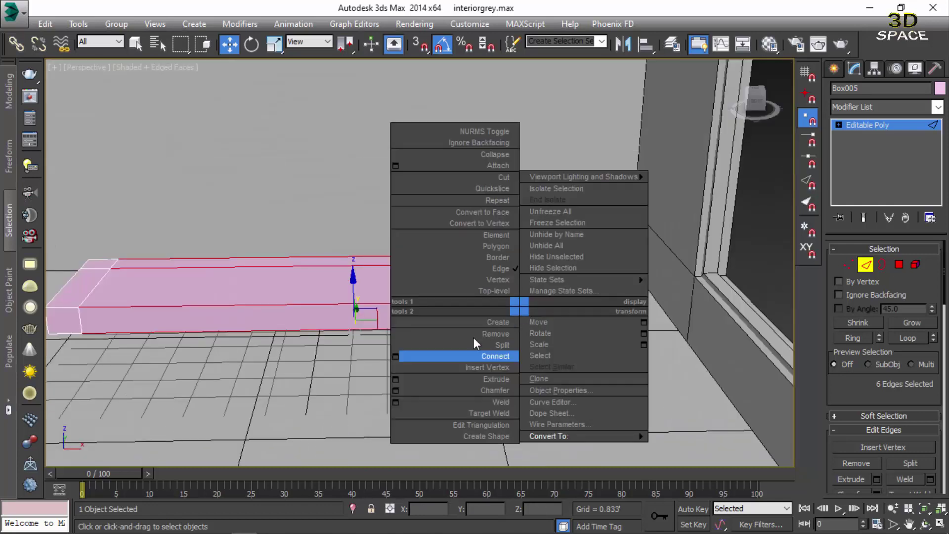
{"action": "left_click", "coordinate": [395, 356]}
{"action": "left_click", "coordinate": [423, 331]}
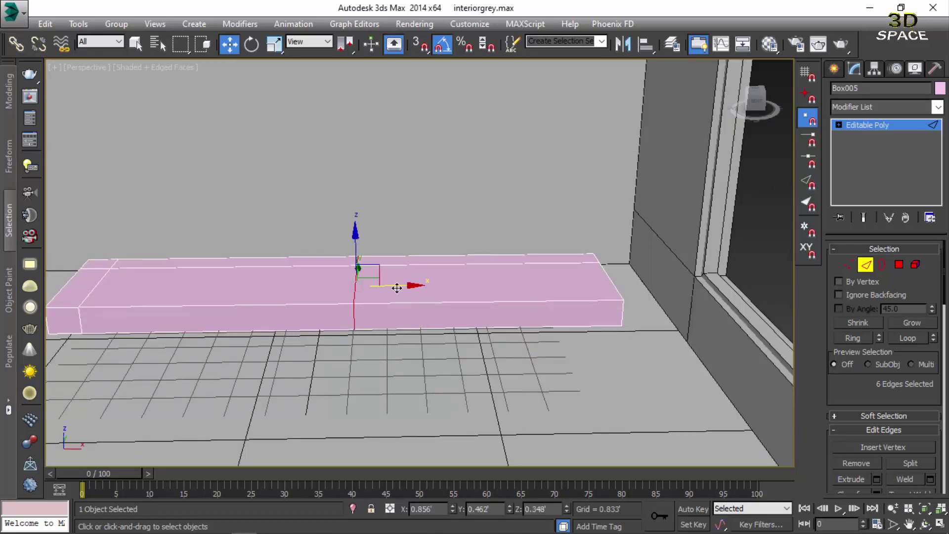
{"action": "mouse_move", "coordinate": [397, 288]}
{"action": "left_mouse_down"}
{"action": "mouse_move", "coordinate": [554, 288]}
{"action": "mouse_move", "coordinate": [511, 301]}
{"action": "mouse_move", "coordinate": [527, 317]}
{"action": "left_mouse_up"}
{"action": "scroll", "coordinate": [510, 301], "scroll_direction": "down", "scroll_amount": 3}
- Extrude the front face of Box005's end section in Polygon mode
{"action": "left_click", "coordinate": [895, 265]}
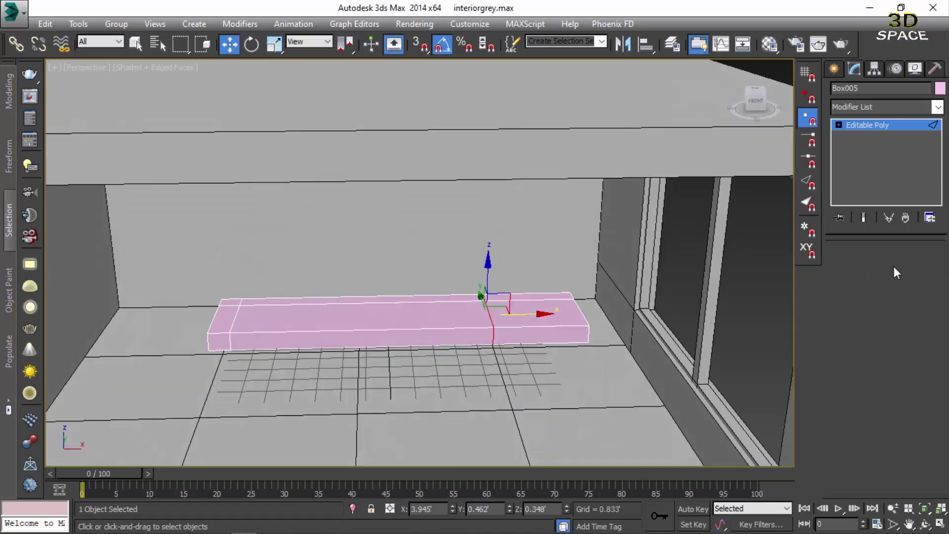
{"action": "left_click", "coordinate": [556, 339]}
{"action": "scroll", "coordinate": [554, 341], "scroll_direction": "up", "scroll_amount": 3}
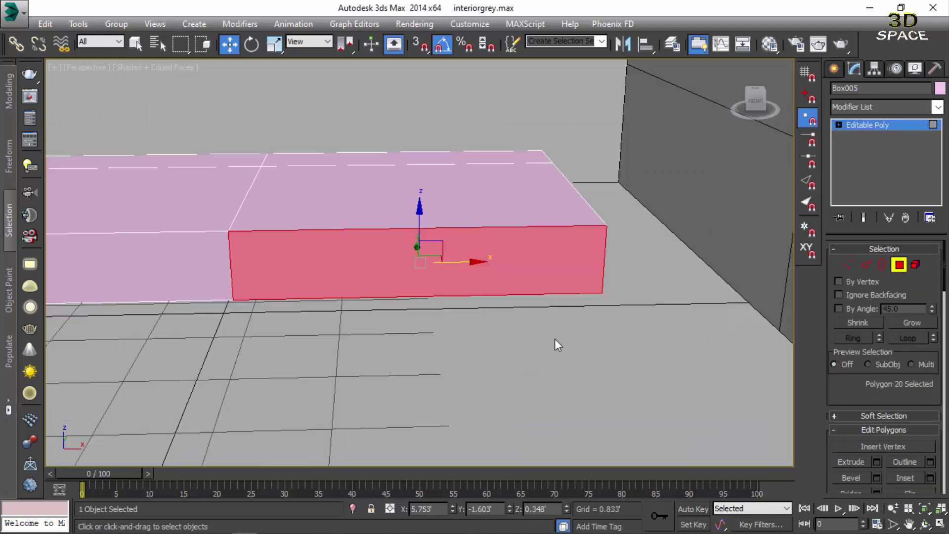
{"action": "mouse_move", "coordinate": [555, 341]}
{"action": "middle_mouse_down", "text": "alt"}
{"action": "mouse_move", "coordinate": [262, 308]}
{"action": "mouse_move", "coordinate": [318, 298]}
{"action": "middle_mouse_up", "text": "alt"}
{"action": "right_click", "coordinate": [317, 299]}
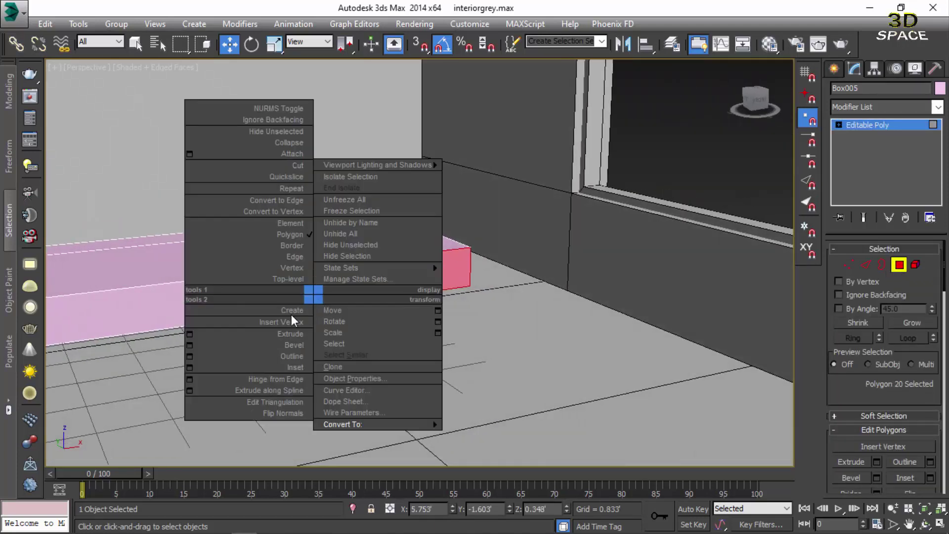
{"action": "key", "text": "shift+e"}
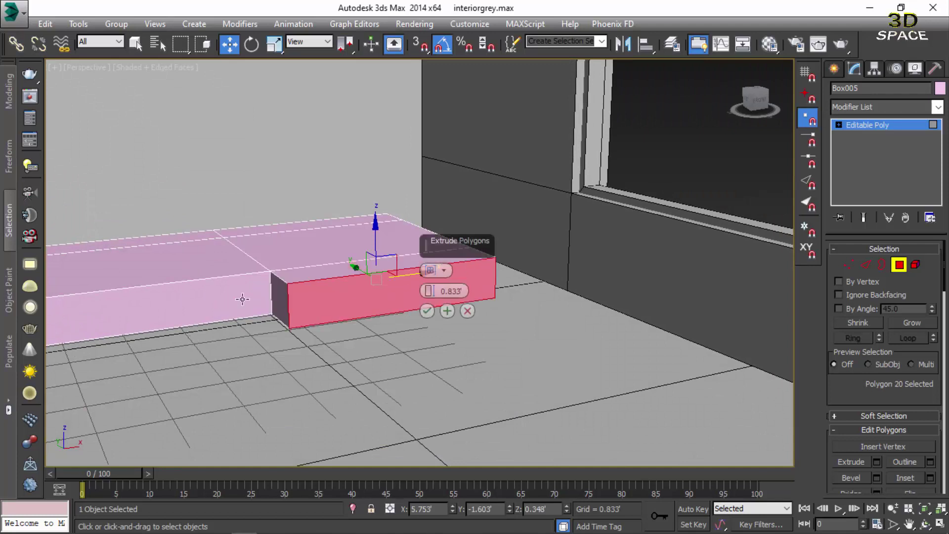
{"action": "left_click", "coordinate": [427, 310]}
- Pull the extruded face forward to about Y -7.925', checking against the reference render
{"action": "scroll", "coordinate": [326, 291], "scroll_direction": "down", "scroll_amount": 4}
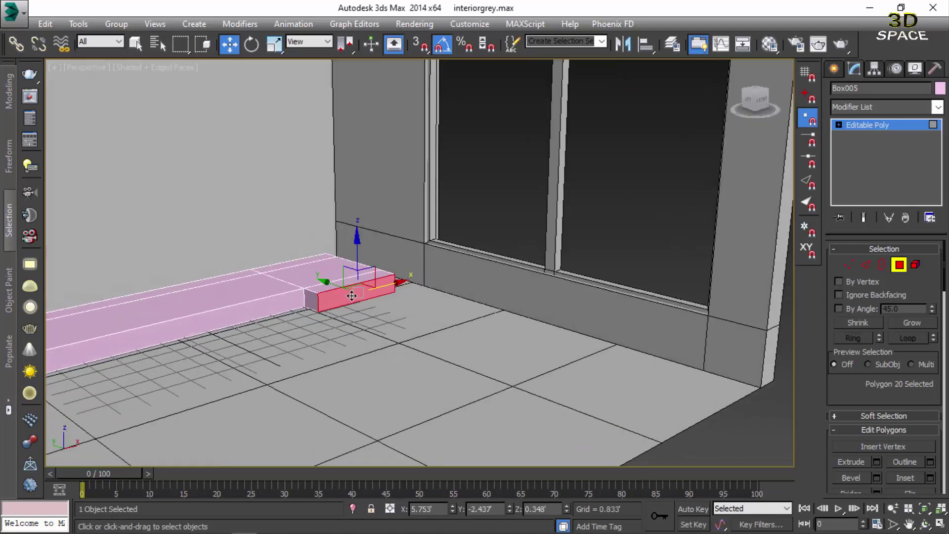
{"action": "left_click_drag", "start_coordinate": [334, 284], "coordinate": [413, 316]}
{"action": "mouse_move", "coordinate": [412, 317]}
{"action": "middle_mouse_down", "text": "alt"}
{"action": "mouse_move", "coordinate": [366, 361]}
{"action": "mouse_move", "coordinate": [397, 360]}
{"action": "mouse_move", "coordinate": [417, 304]}
{"action": "middle_mouse_up", "text": "alt"}
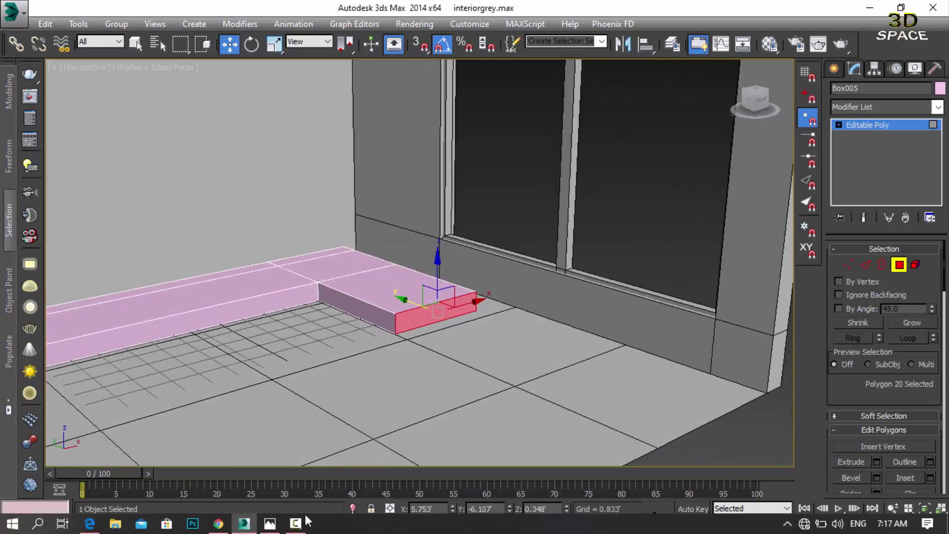
{"action": "left_click", "coordinate": [275, 527]}
{"action": "left_click", "coordinate": [276, 527]}
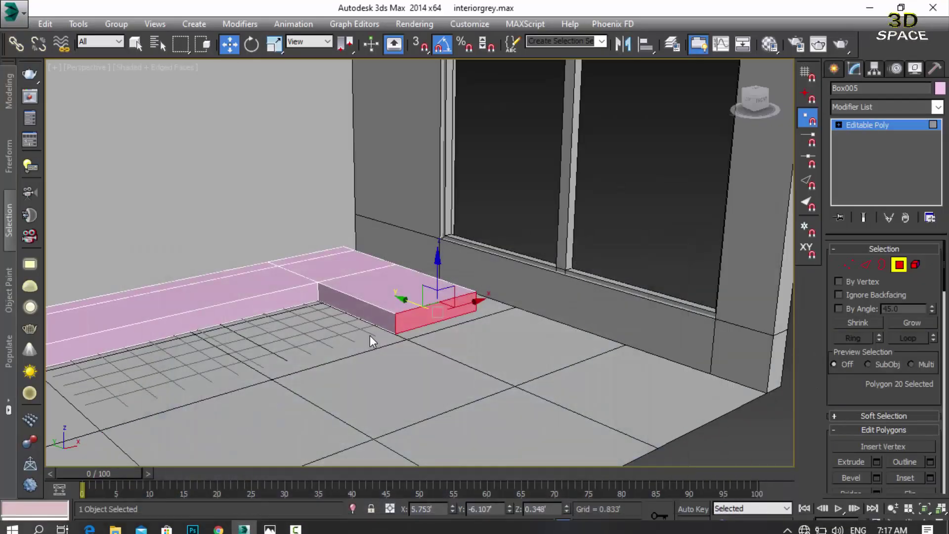
{"action": "left_click_drag", "start_coordinate": [408, 302], "coordinate": [419, 370]}
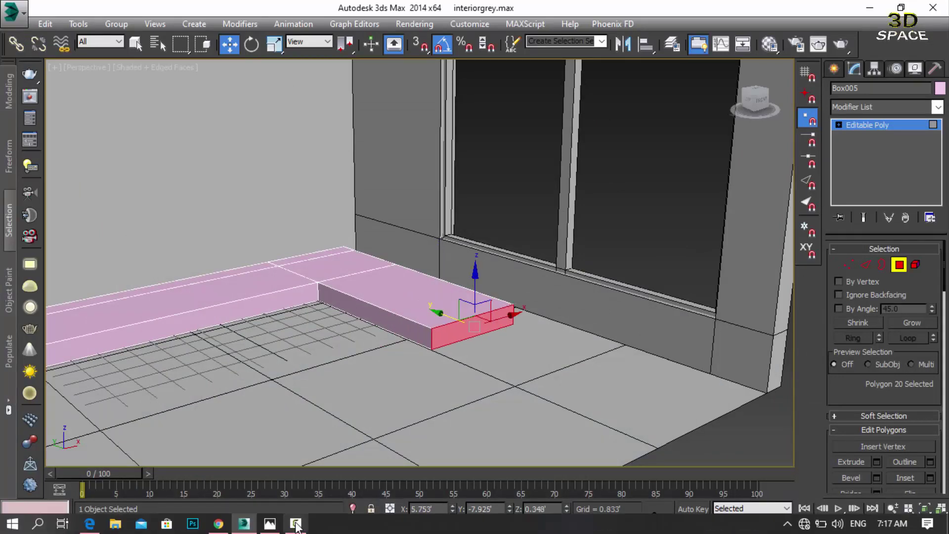
{"action": "left_click", "coordinate": [275, 527]}
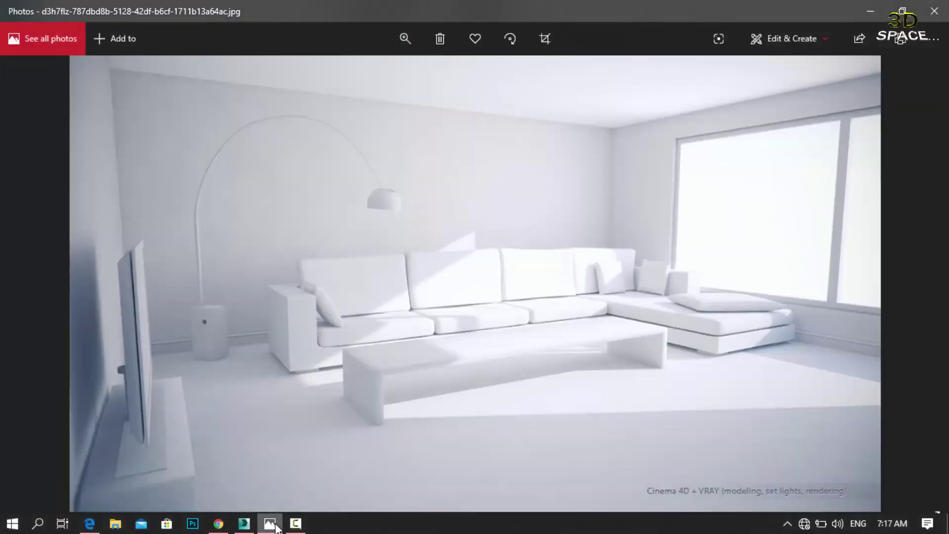
{"action": "left_click", "coordinate": [276, 527]}
{"action": "scroll", "coordinate": [289, 343], "scroll_direction": "down", "scroll_amount": 3}
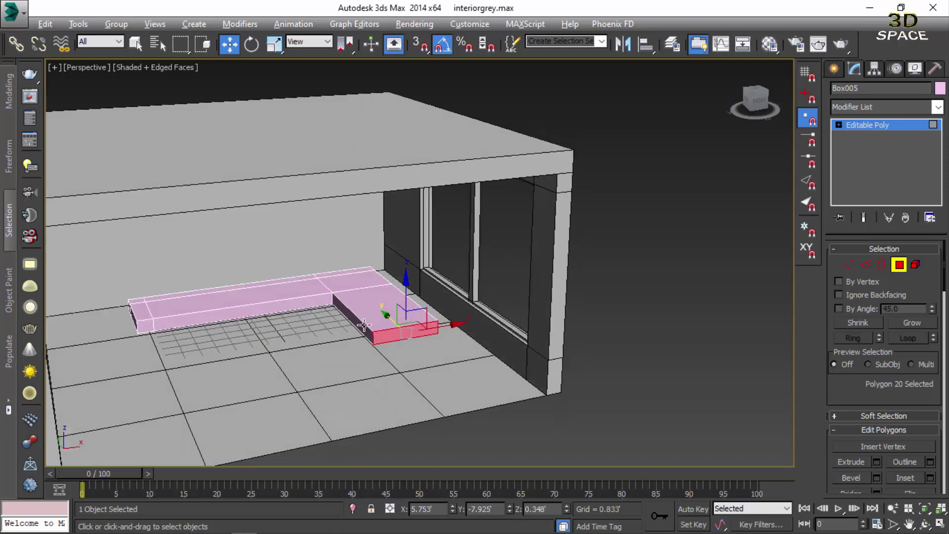
- Select two top edges across the corner above the leg in Edge mode
{"action": "middle_click_drag", "start_coordinate": [364, 325], "coordinate": [442, 280], "text": "alt"}
{"action": "scroll", "coordinate": [391, 268], "scroll_direction": "up", "scroll_amount": 3}
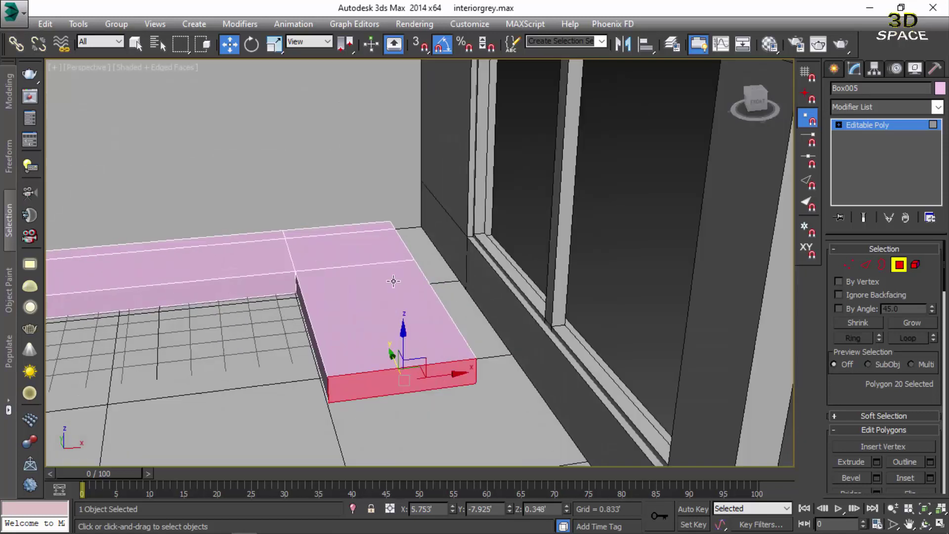
{"action": "scroll", "coordinate": [392, 276], "scroll_direction": "up", "scroll_amount": 2}
{"action": "left_click", "coordinate": [861, 267]}
{"action": "left_click", "coordinate": [399, 256]}
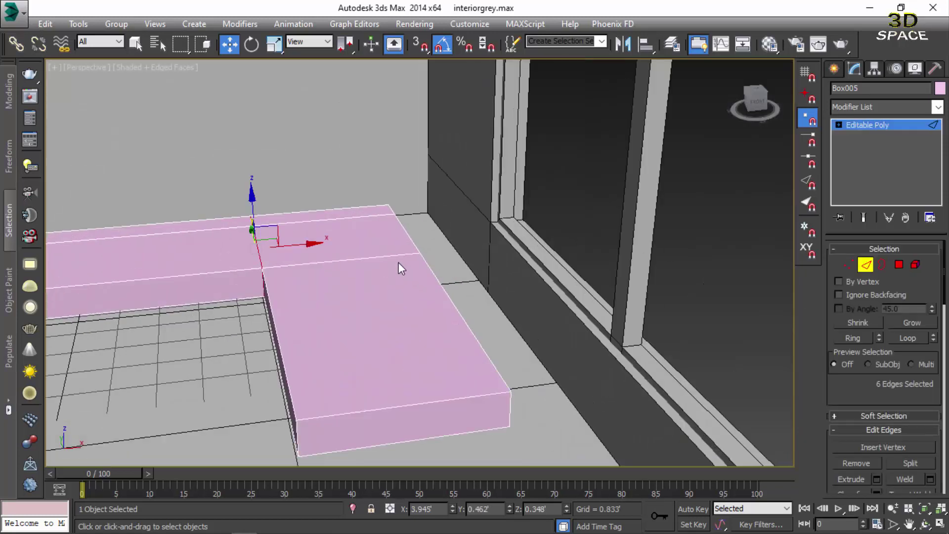
{"action": "left_click", "coordinate": [356, 212], "text": "ctrl"}
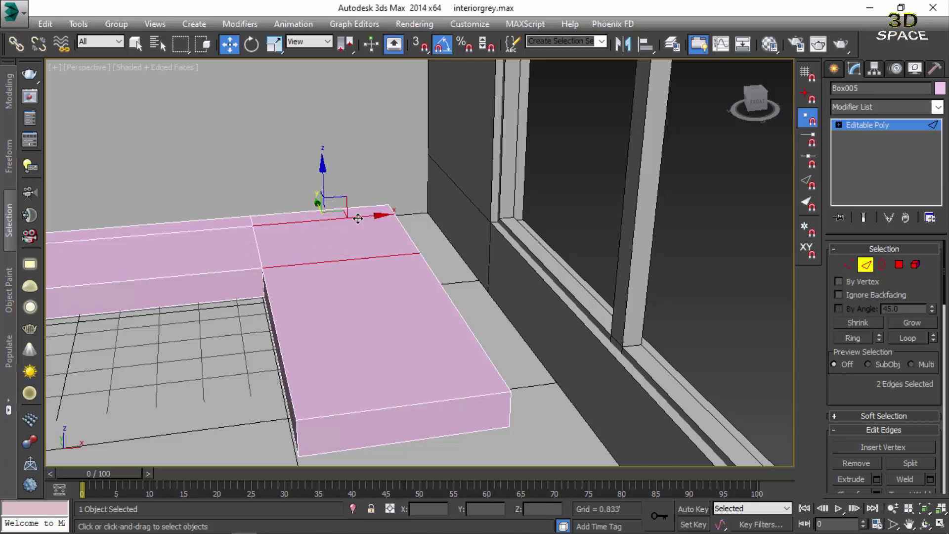
- Connect the edges, slide the new edge to X 7.089', and view the reference render
{"action": "right_click", "coordinate": [354, 214]}
{"action": "left_click", "coordinate": [230, 265]}
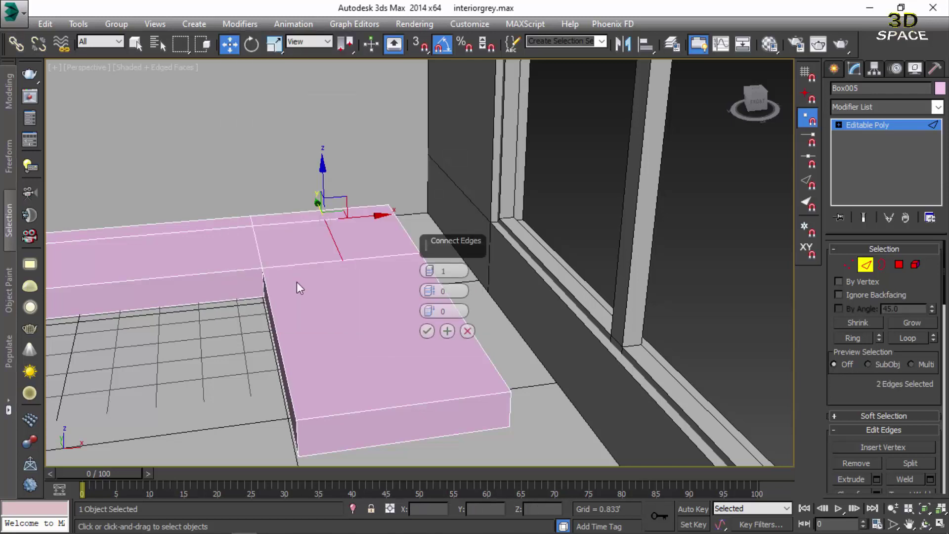
{"action": "left_click", "coordinate": [427, 333]}
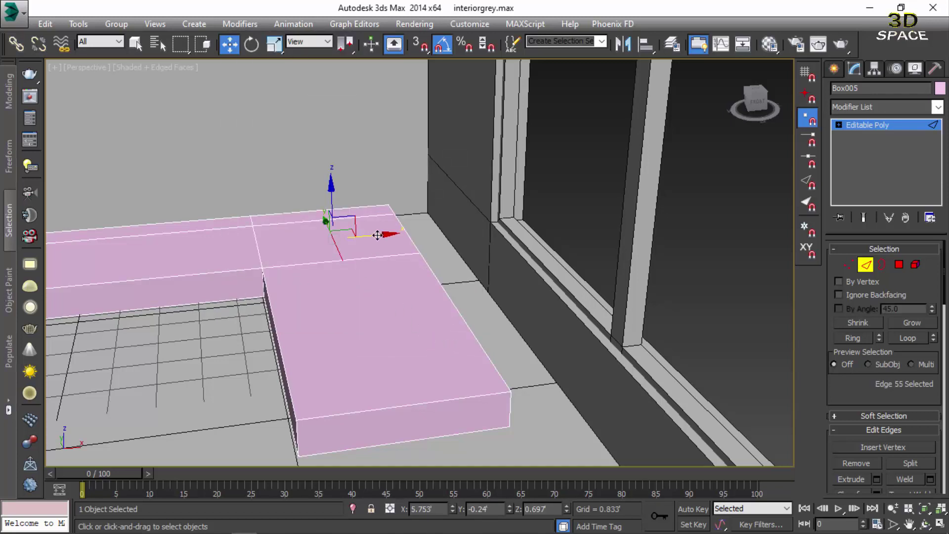
{"action": "left_click_drag", "start_coordinate": [381, 235], "coordinate": [435, 230]}
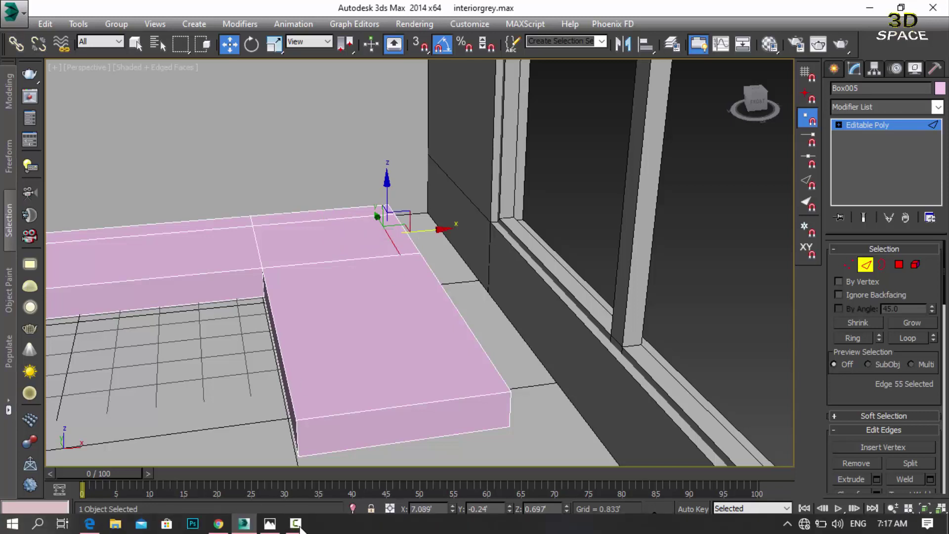
{"action": "left_click", "coordinate": [270, 524]}
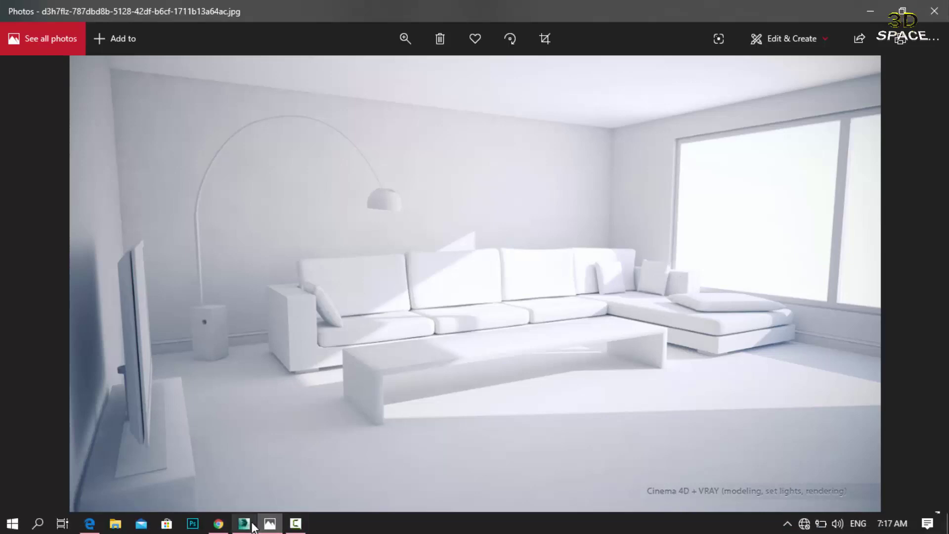
- Return from the Photos reference to 3ds Max and orbit around the sofa box corner
{"action": "left_click", "coordinate": [244, 524]}
{"action": "middle_click_drag", "start_coordinate": [354, 409], "coordinate": [404, 301], "text": "alt"}
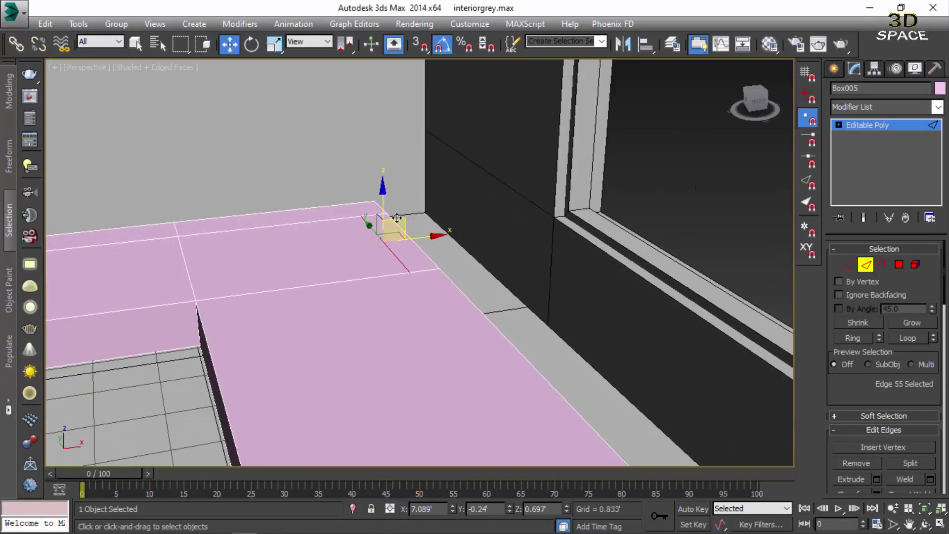
- Nudge the L-shaped sofa base slightly along X
{"action": "scroll", "coordinate": [391, 241], "scroll_direction": "up", "scroll_amount": 3}
{"action": "left_click_drag", "start_coordinate": [414, 237], "coordinate": [398, 237]}
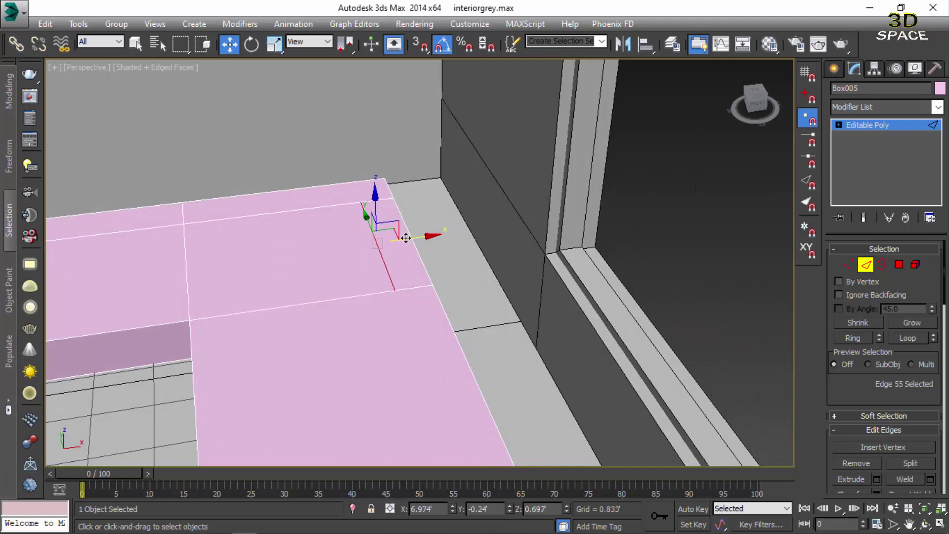
{"action": "mouse_move", "coordinate": [398, 237]}
{"action": "middle_mouse_down", "text": "alt"}
{"action": "mouse_move", "coordinate": [342, 245]}
{"action": "mouse_move", "coordinate": [434, 498]}
{"action": "middle_mouse_up", "text": "alt"}
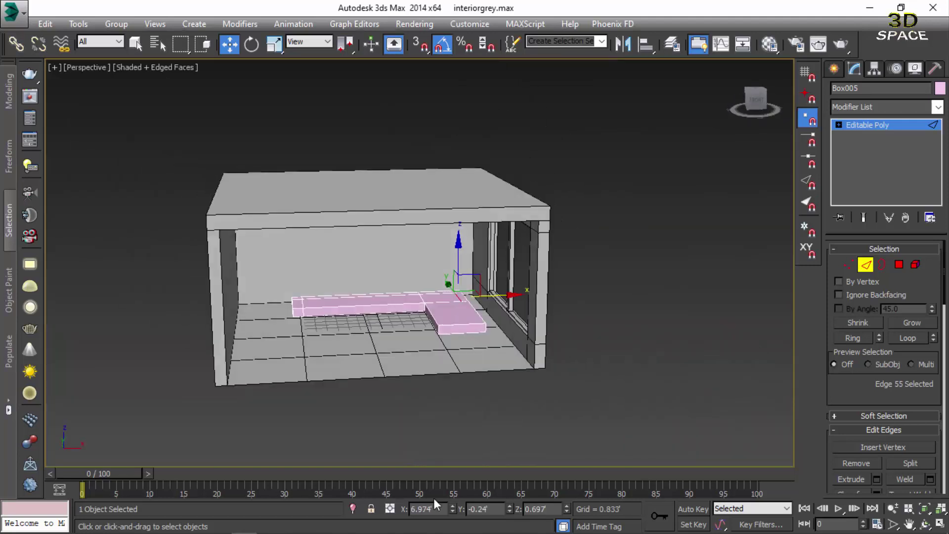
- Isolate the sofa base from the room and frame its long arm
{"action": "left_click", "coordinate": [355, 507]}
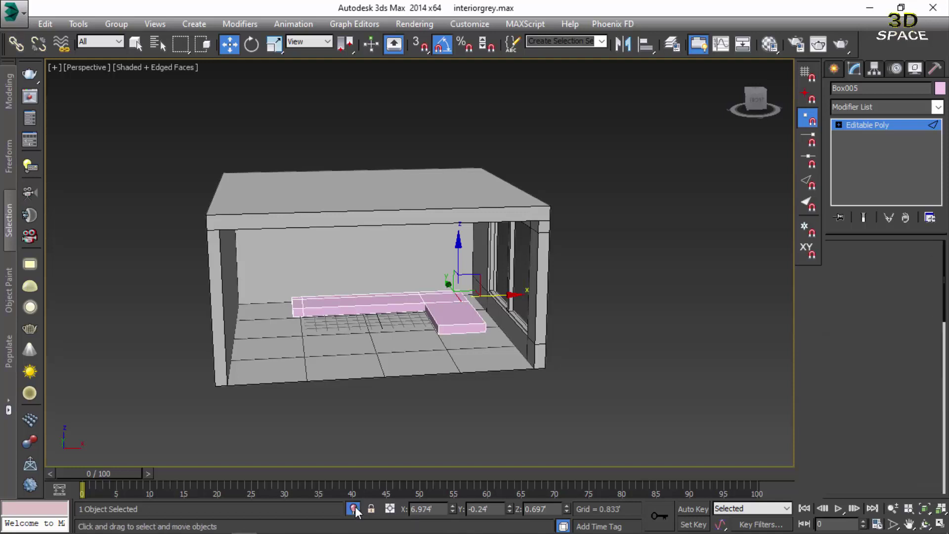
{"action": "scroll", "coordinate": [536, 286], "scroll_direction": "down", "scroll_amount": 2}
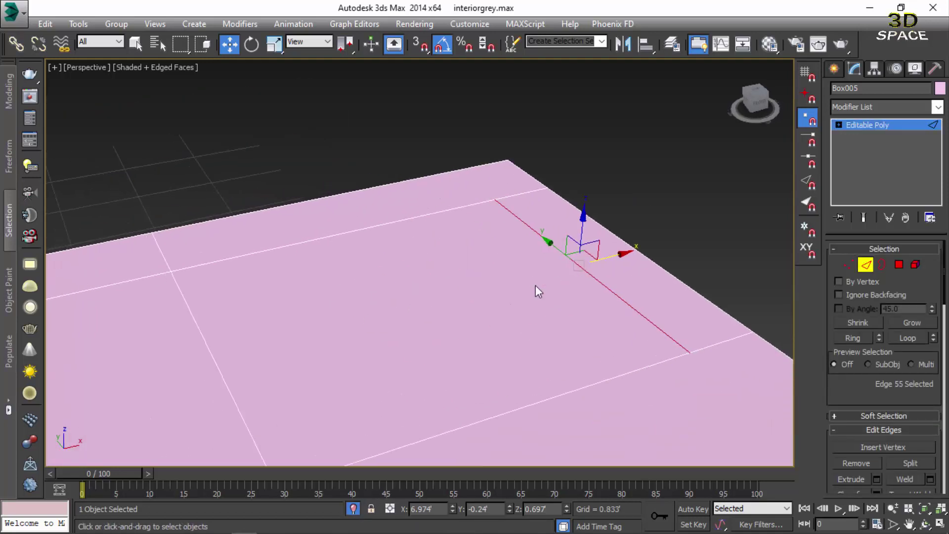
{"action": "scroll", "coordinate": [469, 303], "scroll_direction": "down", "scroll_amount": 4}
{"action": "scroll", "coordinate": [409, 318], "scroll_direction": "down", "scroll_amount": 3}
{"action": "scroll", "coordinate": [482, 298], "scroll_direction": "down", "scroll_amount": 2}
{"action": "scroll", "coordinate": [445, 307], "scroll_direction": "up", "scroll_amount": 2}
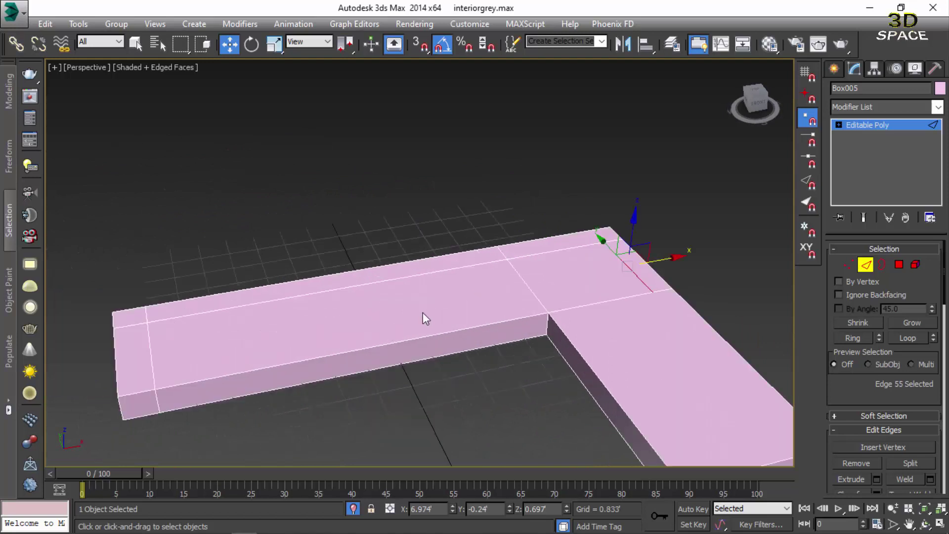
{"action": "mouse_move", "coordinate": [372, 333]}
{"action": "middle_mouse_down", "text": "alt"}
{"action": "mouse_move", "coordinate": [402, 327]}
{"action": "mouse_move", "coordinate": [286, 314]}
{"action": "middle_mouse_up", "text": "alt"}
{"action": "scroll", "coordinate": [402, 328], "scroll_direction": "down", "scroll_amount": 3}
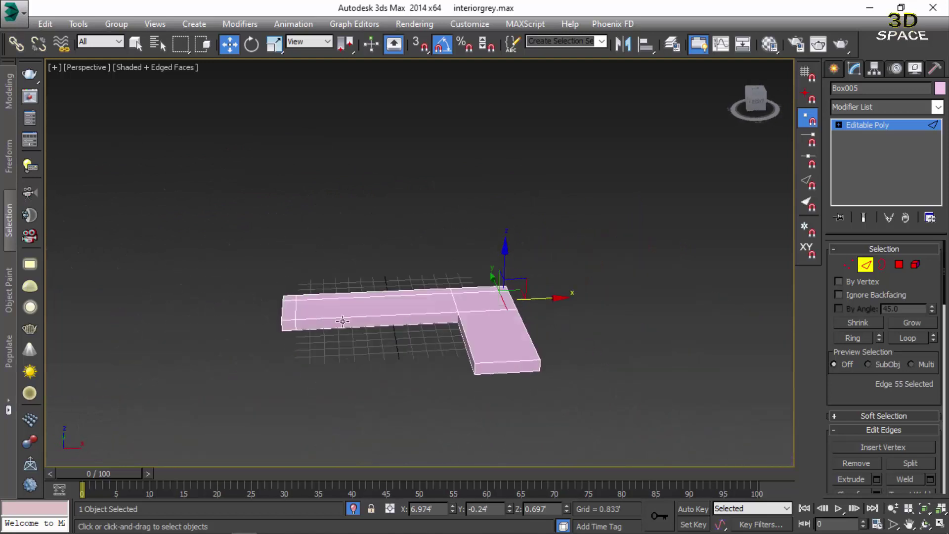
{"action": "scroll", "coordinate": [307, 343], "scroll_direction": "up", "scroll_amount": 3}
{"action": "scroll", "coordinate": [322, 341], "scroll_direction": "up", "scroll_amount": 2}
{"action": "mouse_move", "coordinate": [321, 341]}
{"action": "middle_mouse_down"}
{"action": "mouse_move", "coordinate": [341, 336]}
{"action": "mouse_move", "coordinate": [367, 307]}
{"action": "middle_mouse_up"}
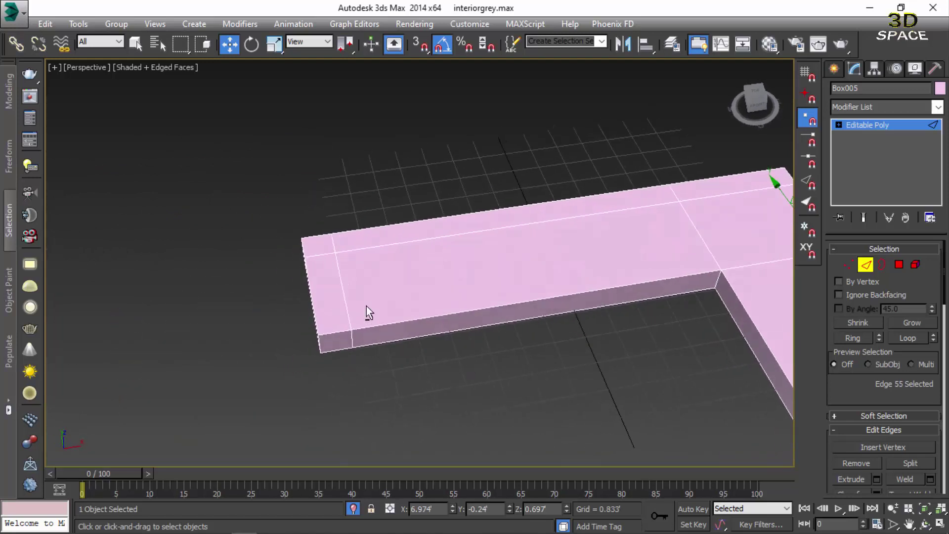
- In Polygon mode, select the base's end faces and top back strips
{"action": "left_click", "coordinate": [899, 265]}
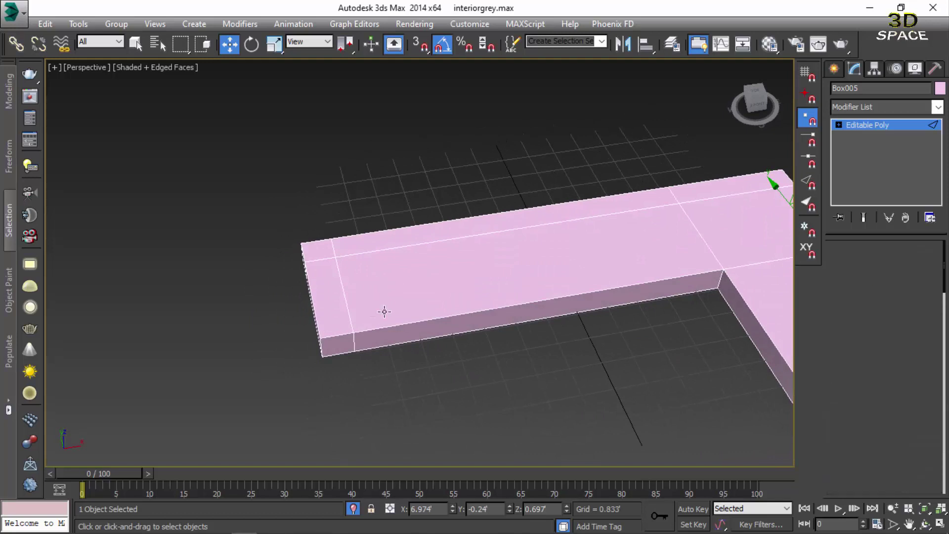
{"action": "left_click", "coordinate": [331, 297]}
{"action": "left_click", "coordinate": [330, 247], "text": "ctrl"}
{"action": "left_click", "coordinate": [398, 242], "text": "ctrl"}
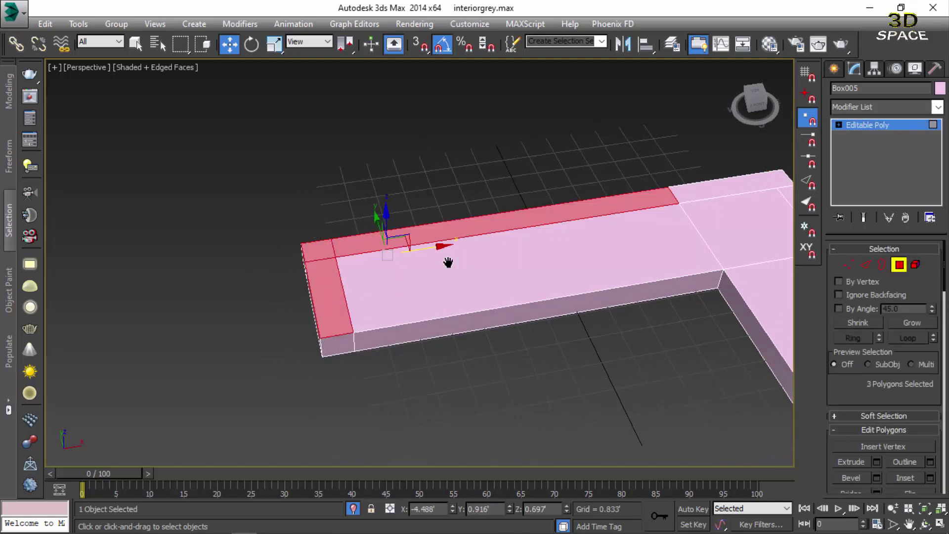
{"action": "middle_click_drag", "start_coordinate": [447, 262], "coordinate": [282, 259]}
{"action": "left_click", "coordinate": [545, 193], "text": "ctrl"}
{"action": "left_click", "coordinate": [603, 205], "text": "ctrl"}
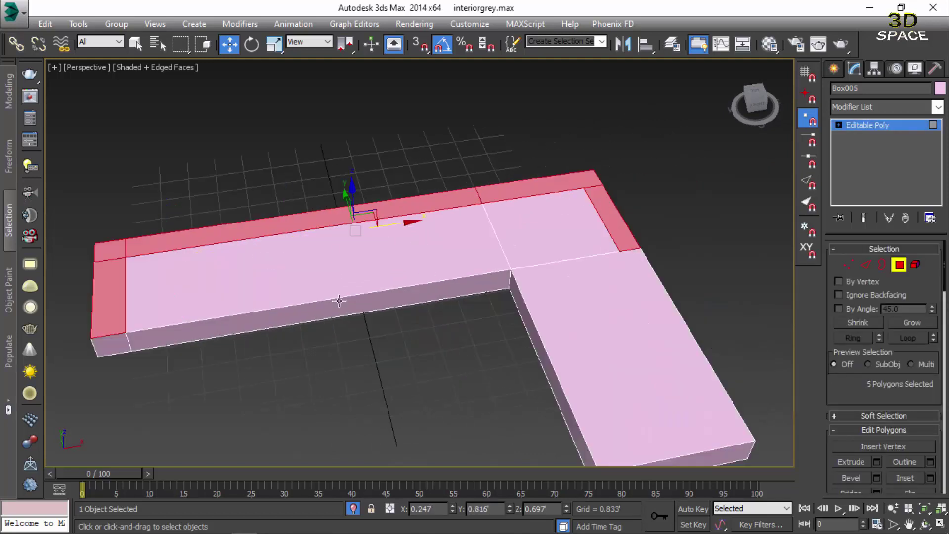
{"action": "middle_click_drag", "start_coordinate": [604, 204], "coordinate": [245, 280], "text": "alt"}
{"action": "scroll", "coordinate": [246, 280], "scroll_direction": "up", "scroll_amount": 5}
- Extrude the selected faces up to backrest height, then view the reference photo
{"action": "right_click", "coordinate": [245, 280]}
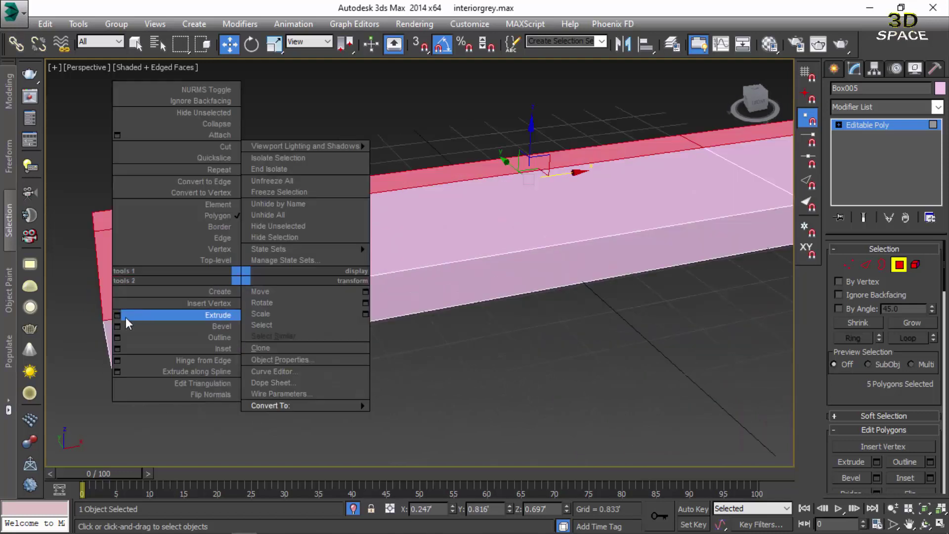
{"action": "left_click", "coordinate": [125, 316]}
{"action": "scroll", "coordinate": [212, 313], "scroll_direction": "down", "scroll_amount": 3}
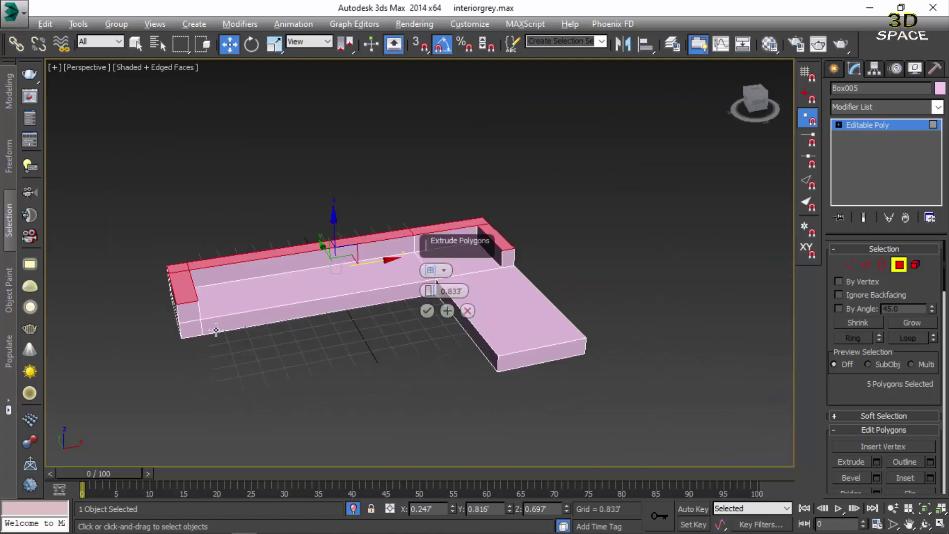
{"action": "scroll", "coordinate": [218, 317], "scroll_direction": "down", "scroll_amount": 1}
{"action": "mouse_move", "coordinate": [428, 292]}
{"action": "left_mouse_down"}
{"action": "mouse_move", "coordinate": [437, 209]}
{"action": "mouse_move", "coordinate": [437, 231]}
{"action": "left_mouse_up"}
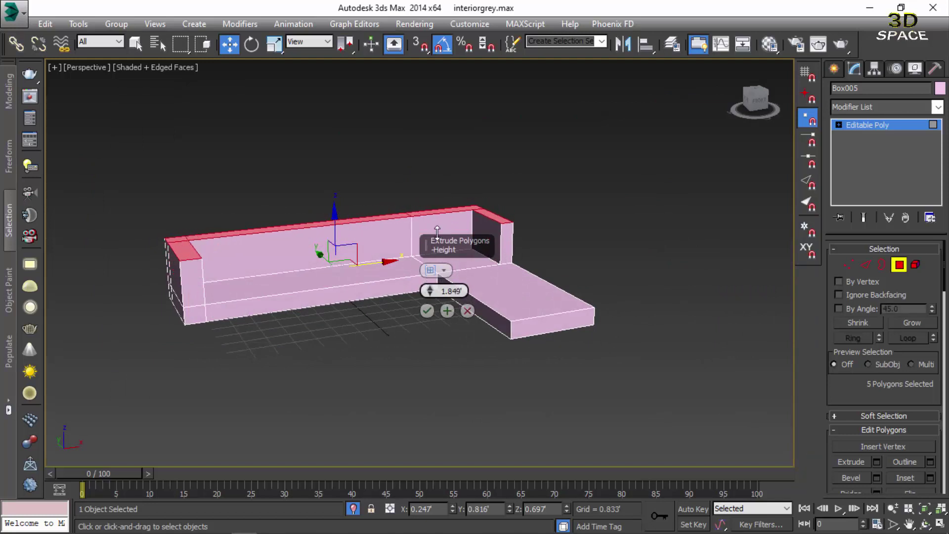
{"action": "left_click", "coordinate": [428, 310]}
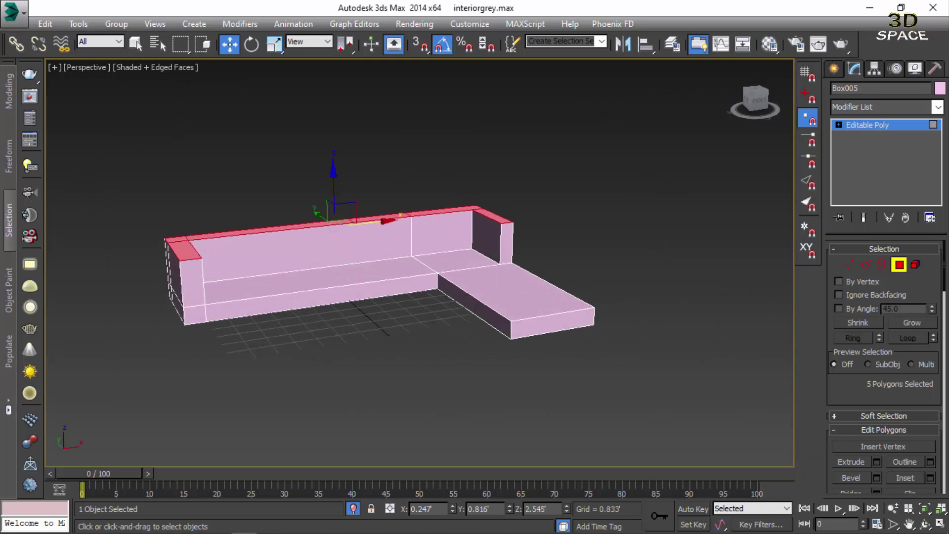
{"action": "left_click", "coordinate": [265, 526]}
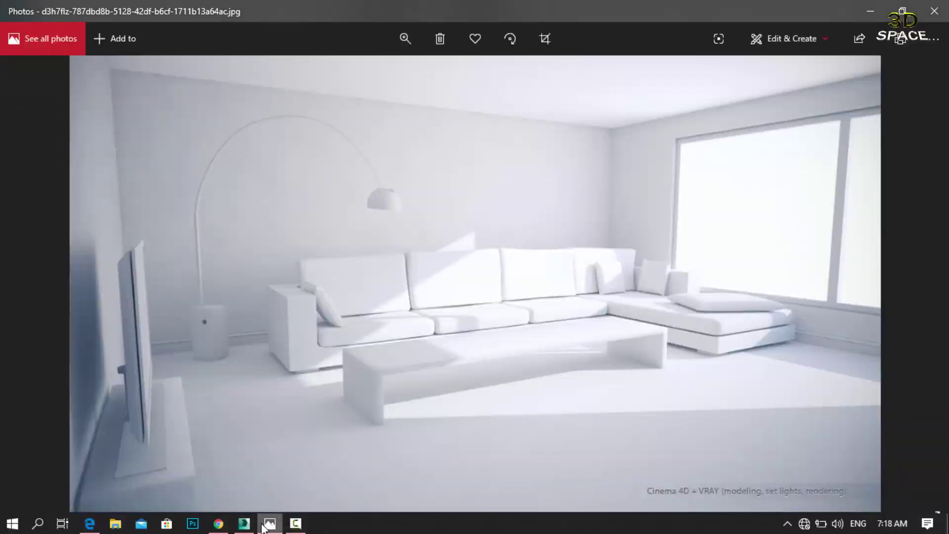
- Toggle the Photos reference render away, back, and away to return to 3ds Max
{"action": "left_click", "coordinate": [265, 526]}
{"action": "left_click", "coordinate": [264, 526]}
{"action": "left_click", "coordinate": [265, 527]}
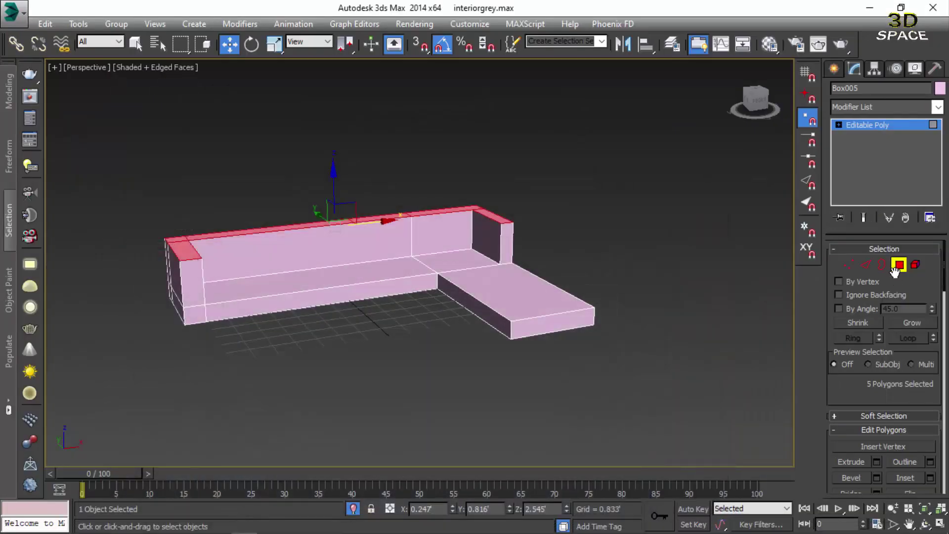
- Leave Polygon mode and choose ChamferBox from Extended Primitives
{"action": "left_click", "coordinate": [900, 265]}
{"action": "left_click", "coordinate": [834, 68]}
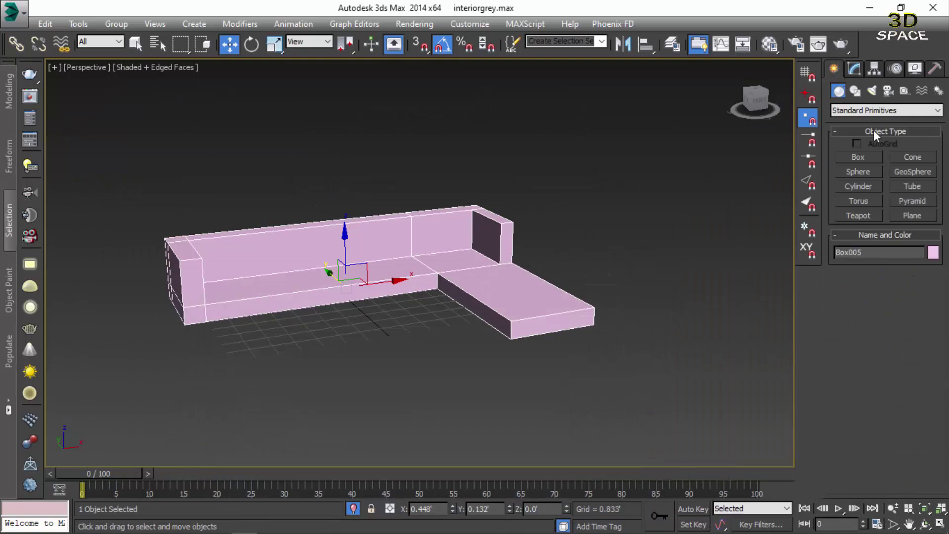
{"action": "left_click", "coordinate": [866, 109]}
{"action": "left_click", "coordinate": [865, 130]}
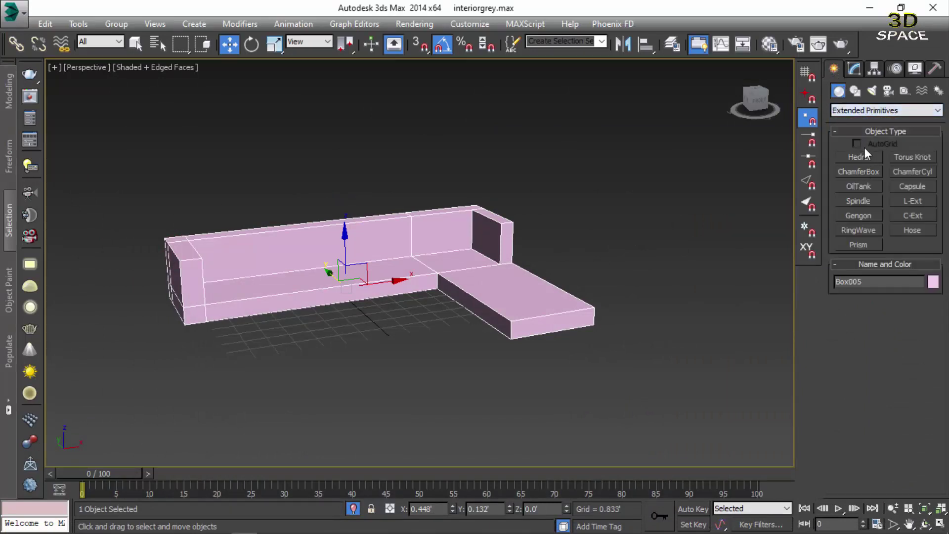
{"action": "left_click", "coordinate": [871, 171]}
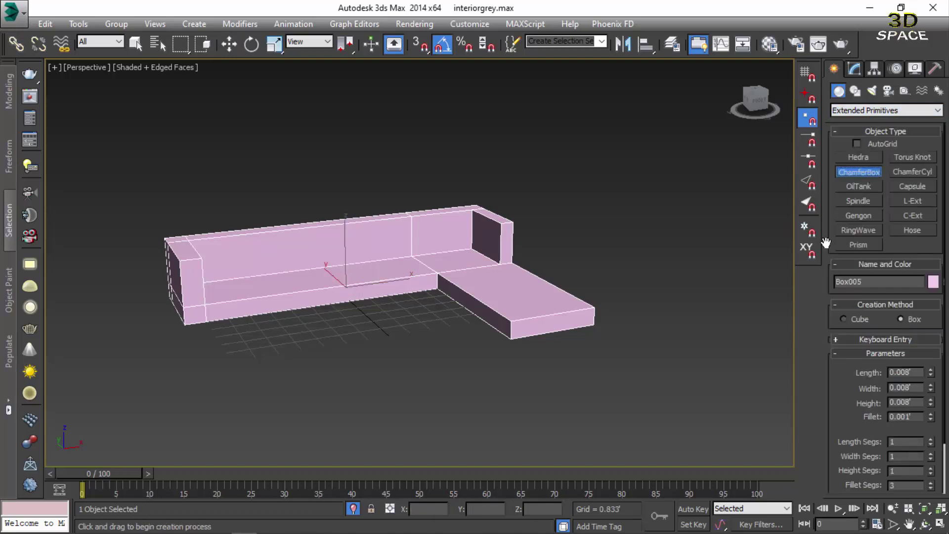
- With AutoGrid on, draw a 2.505' x 4.611' x 0.631' rounded cushion on the seat
{"action": "middle_click_drag", "start_coordinate": [317, 257], "coordinate": [283, 244], "text": "alt"}
{"action": "scroll", "coordinate": [282, 244], "scroll_direction": "up", "scroll_amount": 5}
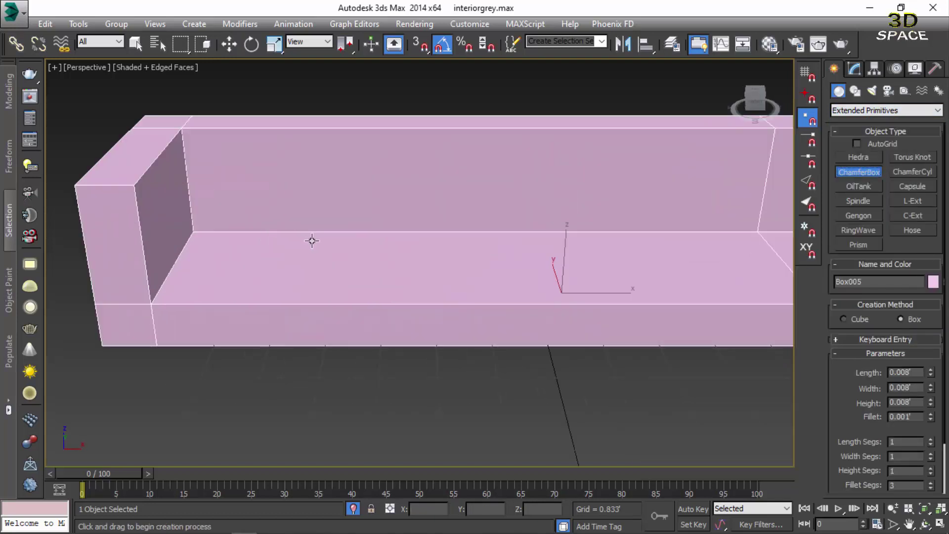
{"action": "left_click", "coordinate": [406, 240]}
{"action": "right_click", "coordinate": [210, 287]}
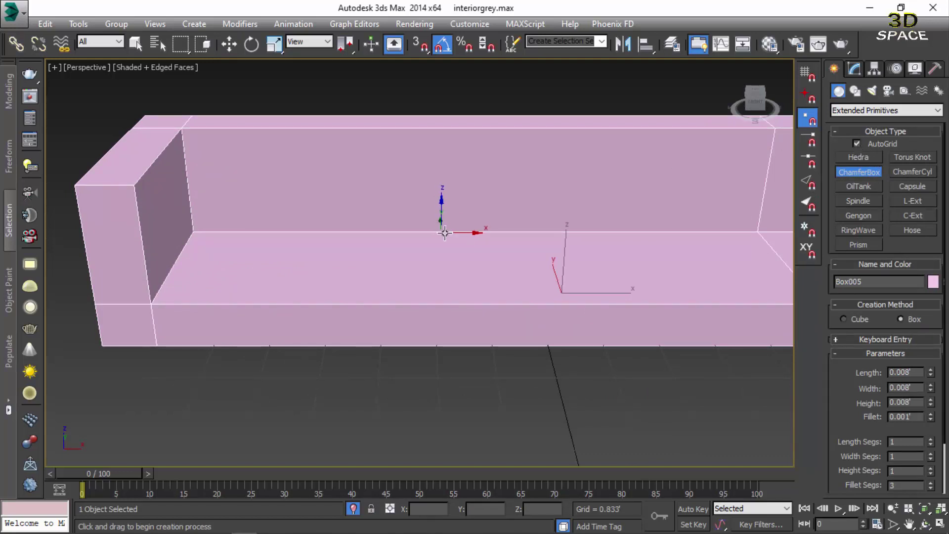
{"action": "left_click_drag", "start_coordinate": [466, 237], "coordinate": [161, 305]}
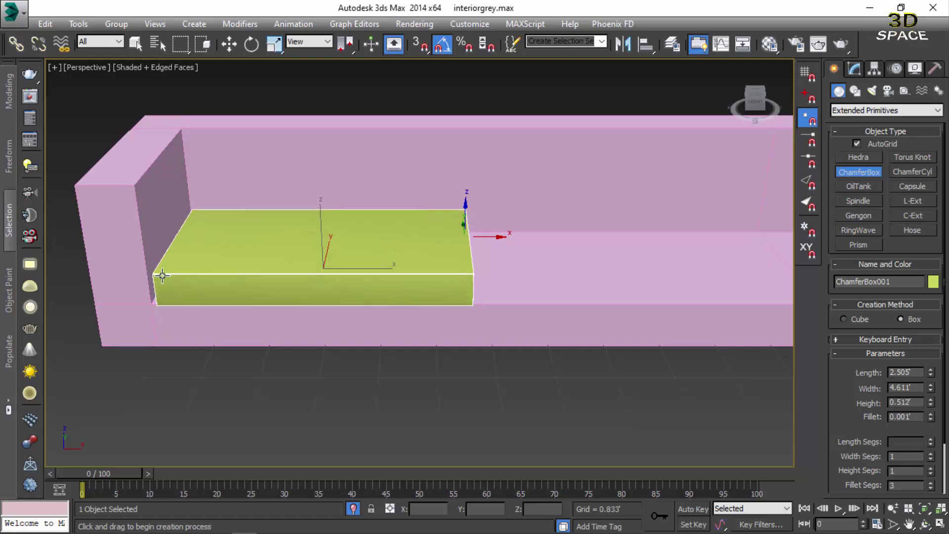
{"action": "left_click", "coordinate": [166, 269]}
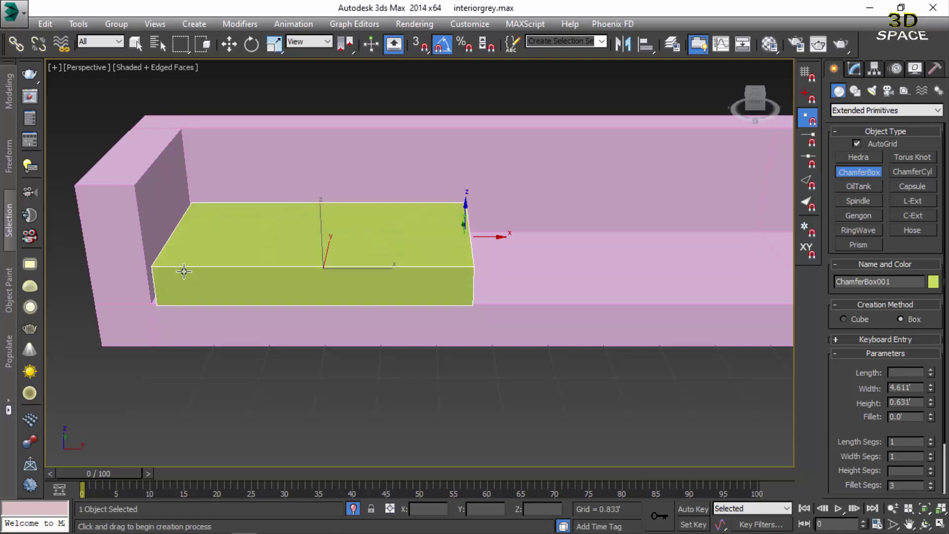
{"action": "left_click", "coordinate": [221, 261]}
- Slide the cushion across the seat's depth and compare with the reference photo
{"action": "key", "text": "w"}
{"action": "mouse_move", "coordinate": [221, 261]}
{"action": "middle_mouse_down", "text": "alt"}
{"action": "mouse_move", "coordinate": [254, 297]}
{"action": "mouse_move", "coordinate": [150, 260]}
{"action": "mouse_move", "coordinate": [334, 258]}
{"action": "middle_mouse_up", "text": "alt"}
{"action": "scroll", "coordinate": [254, 297], "scroll_direction": "up", "scroll_amount": 3}
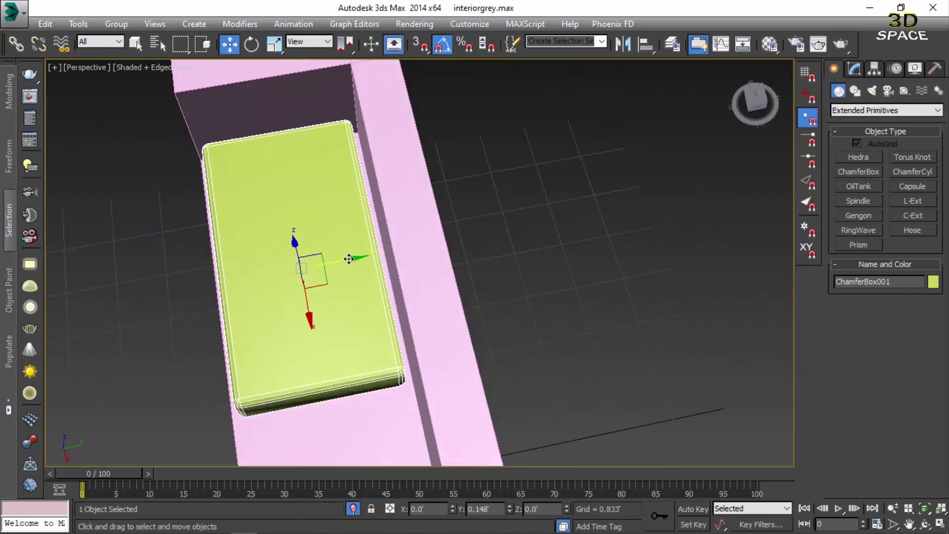
{"action": "left_click_drag", "start_coordinate": [335, 259], "coordinate": [350, 258]}
{"action": "middle_click_drag", "start_coordinate": [348, 259], "coordinate": [306, 513], "text": "alt"}
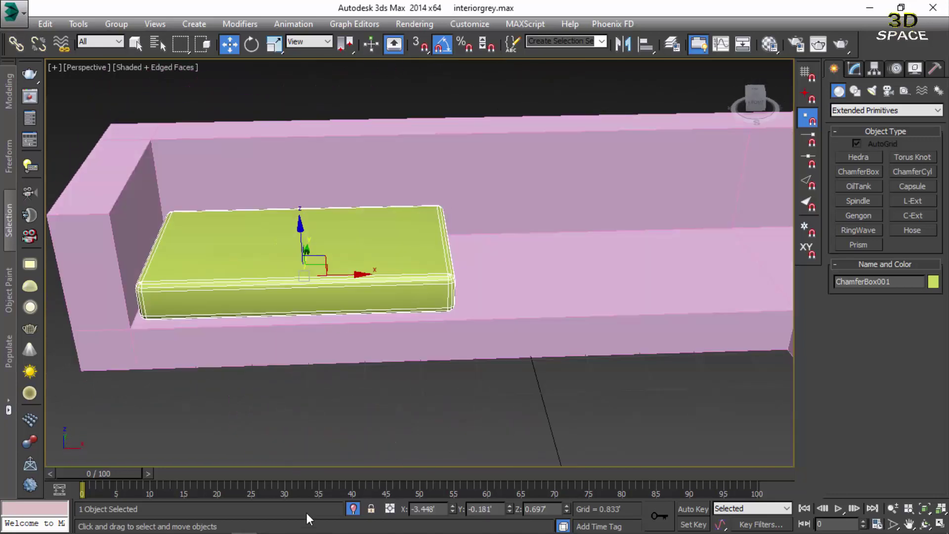
{"action": "left_click", "coordinate": [276, 525]}
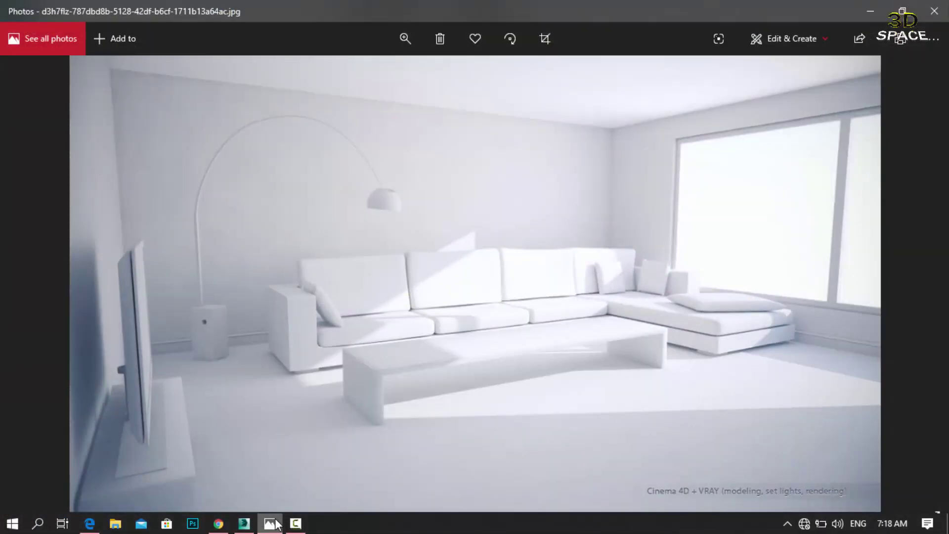
{"action": "left_click", "coordinate": [277, 524]}
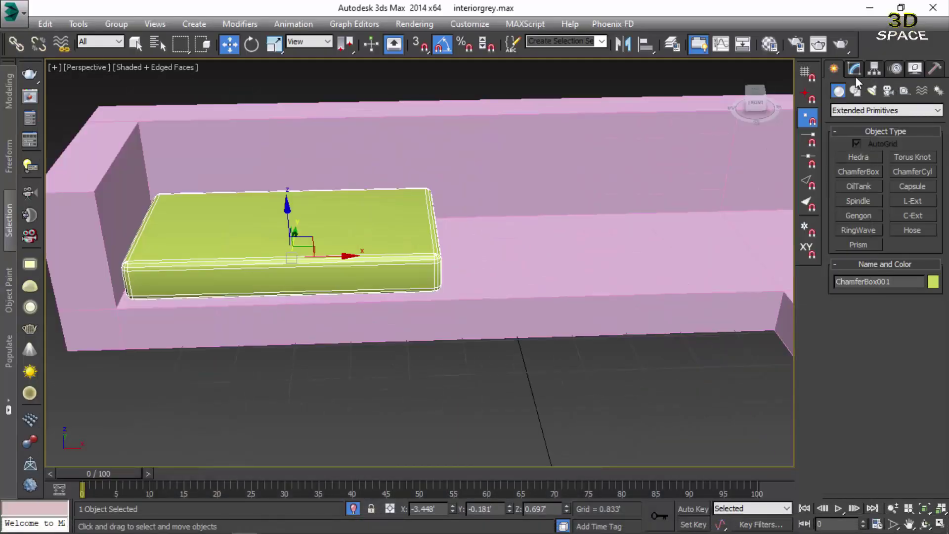
- Scale the cushion to 82% along X and slide it left along the seat
{"action": "left_click", "coordinate": [274, 45]}
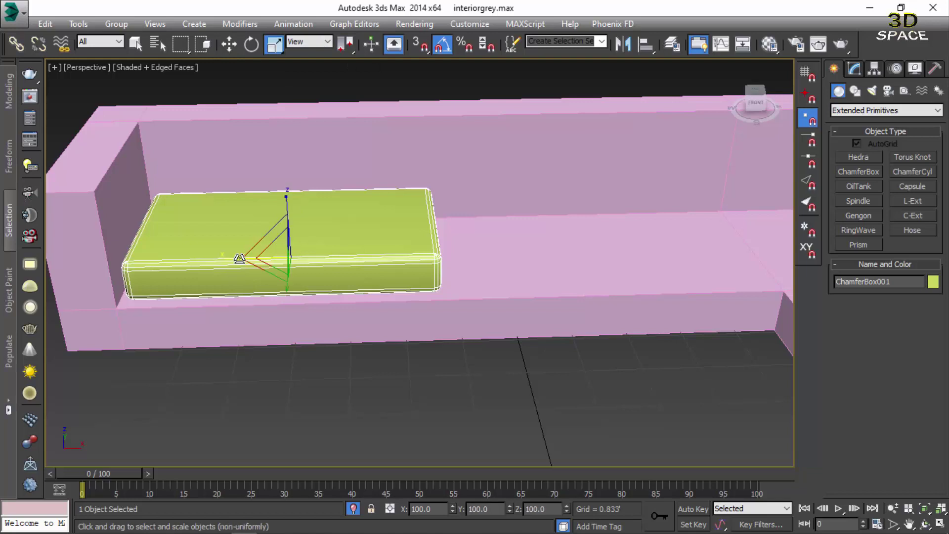
{"action": "left_click_drag", "start_coordinate": [269, 257], "coordinate": [252, 258]}
{"action": "key", "text": "w"}
{"action": "middle_click_drag", "start_coordinate": [266, 258], "coordinate": [317, 250], "text": "alt"}
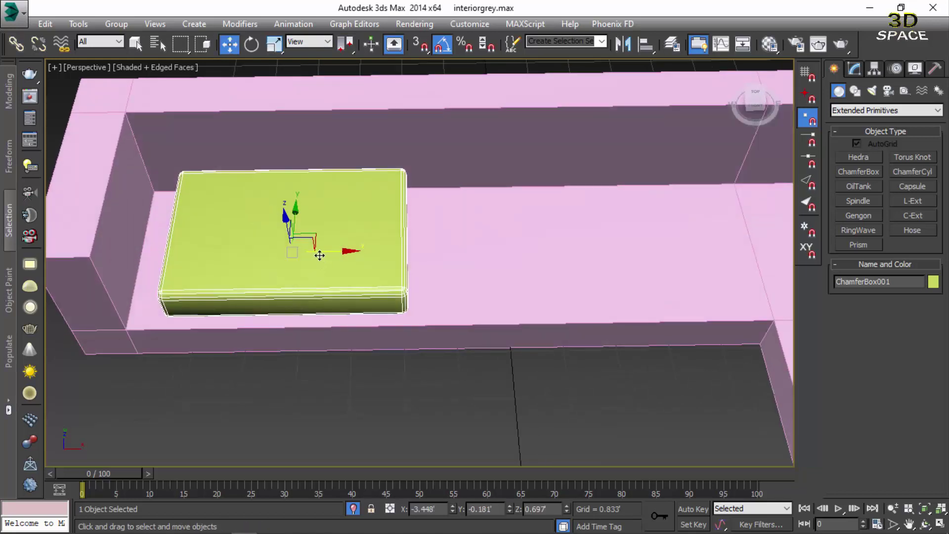
{"action": "left_click_drag", "start_coordinate": [317, 250], "coordinate": [275, 66]}
- Push the cushion against the left arm and Shift-drag a copy beside it
{"action": "left_click", "coordinate": [275, 45]}
{"action": "mouse_move", "coordinate": [420, 262]}
{"action": "middle_mouse_down", "text": "alt"}
{"action": "mouse_move", "coordinate": [290, 243]}
{"action": "mouse_move", "coordinate": [333, 237]}
{"action": "middle_mouse_up", "text": "alt"}
{"action": "key", "text": "r"}
{"action": "key", "text": "w"}
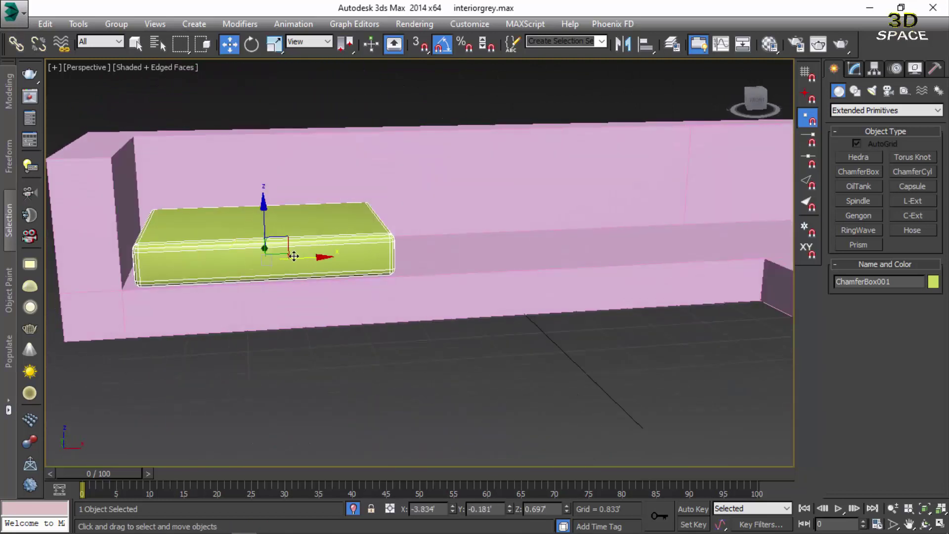
{"action": "left_click_drag", "start_coordinate": [294, 257], "coordinate": [282, 254]}
{"action": "scroll", "coordinate": [282, 264], "scroll_direction": "down", "scroll_amount": 5}
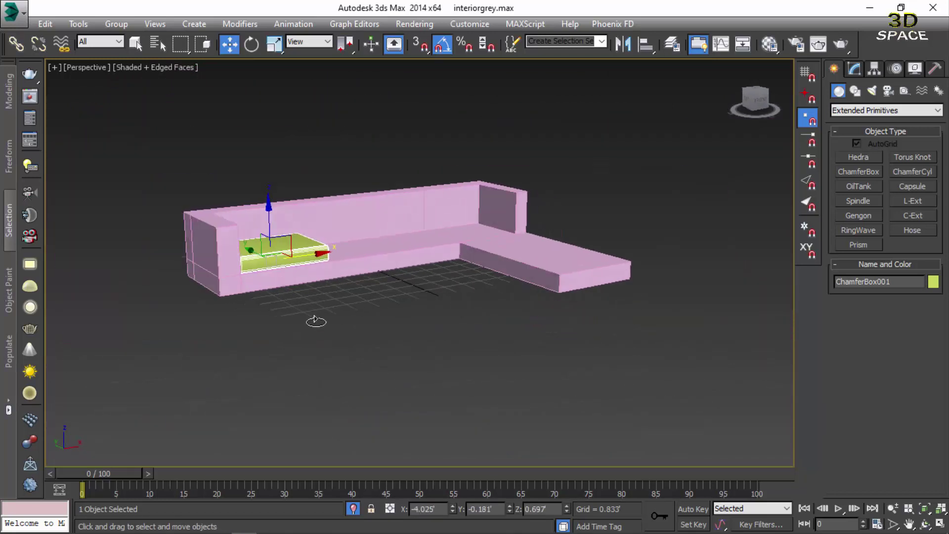
{"action": "middle_click_drag", "start_coordinate": [314, 322], "coordinate": [281, 295], "text": "alt"}
{"action": "scroll", "coordinate": [280, 296], "scroll_direction": "up", "scroll_amount": 6}
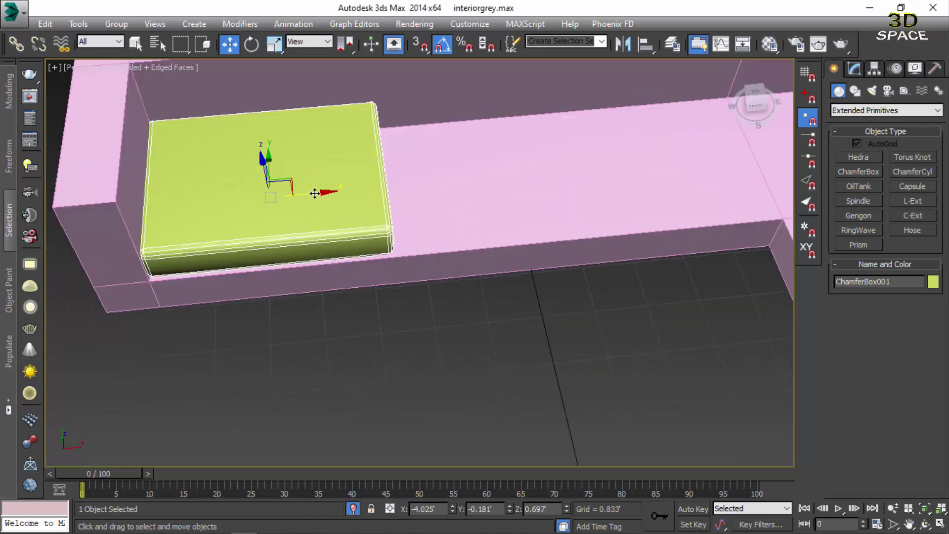
{"action": "left_click_drag", "start_coordinate": [314, 193], "coordinate": [537, 135], "text": "shift"}
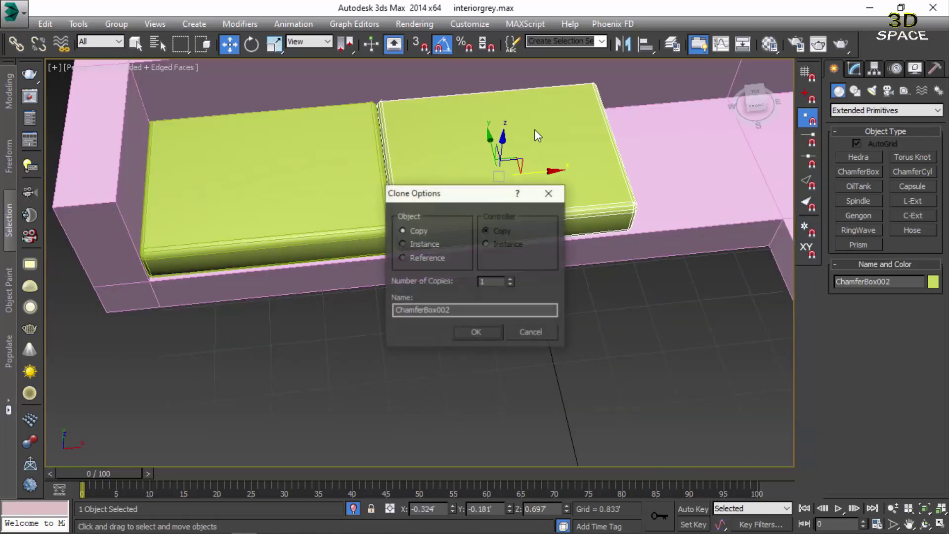
- Cancel the copy, scale the cushion to 80% width, and slide it against the arm
{"action": "left_click", "coordinate": [548, 193]}
{"action": "left_click", "coordinate": [274, 43]}
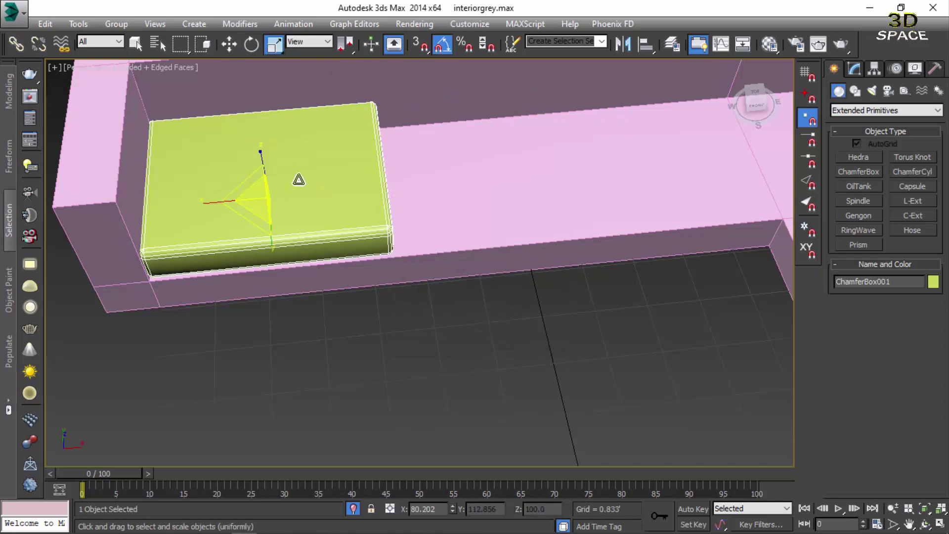
{"action": "left_click_drag", "start_coordinate": [221, 202], "coordinate": [237, 200]}
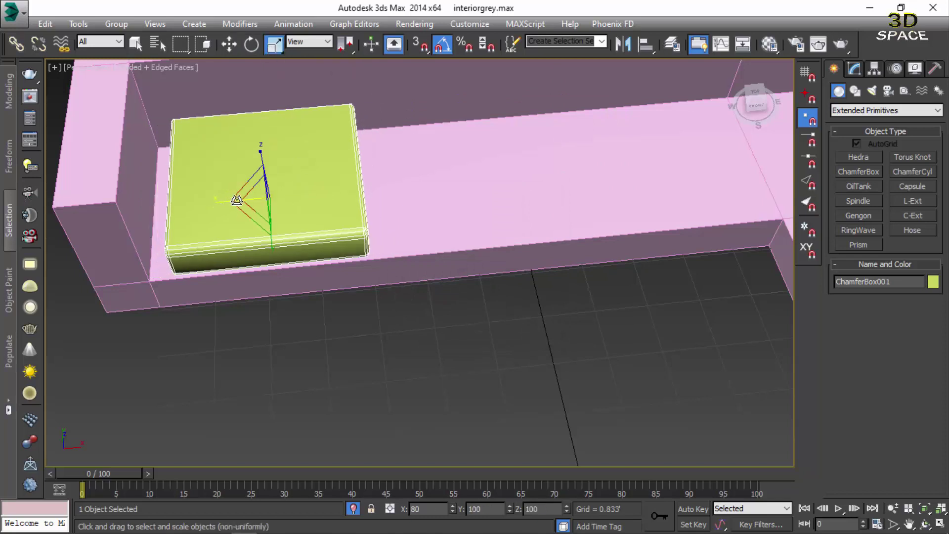
{"action": "key", "text": "w"}
{"action": "mouse_move", "coordinate": [302, 201]}
{"action": "left_mouse_down"}
{"action": "mouse_move", "coordinate": [278, 194]}
{"action": "mouse_move", "coordinate": [456, 176]}
{"action": "left_mouse_up"}
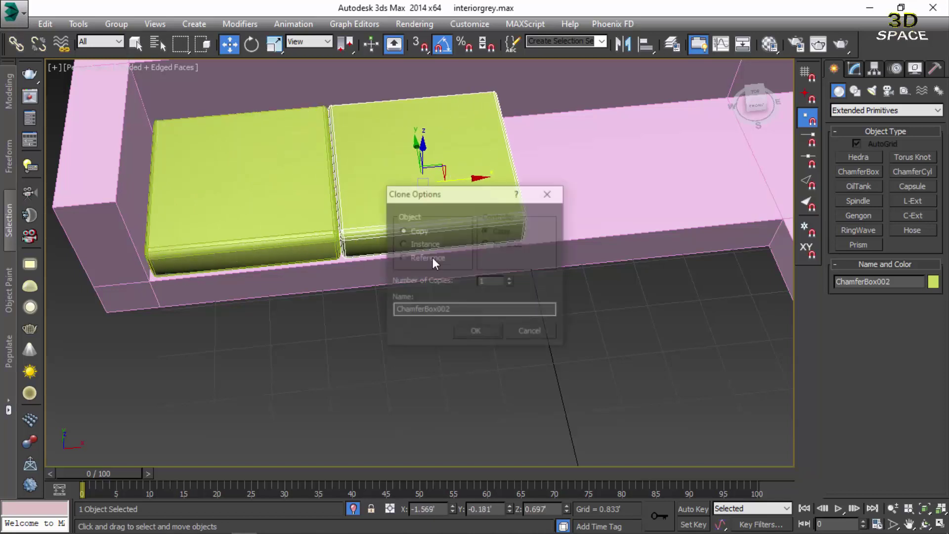
- Make 2 cushion copies, select all three, and shift them right
{"action": "left_click", "coordinate": [510, 279]}
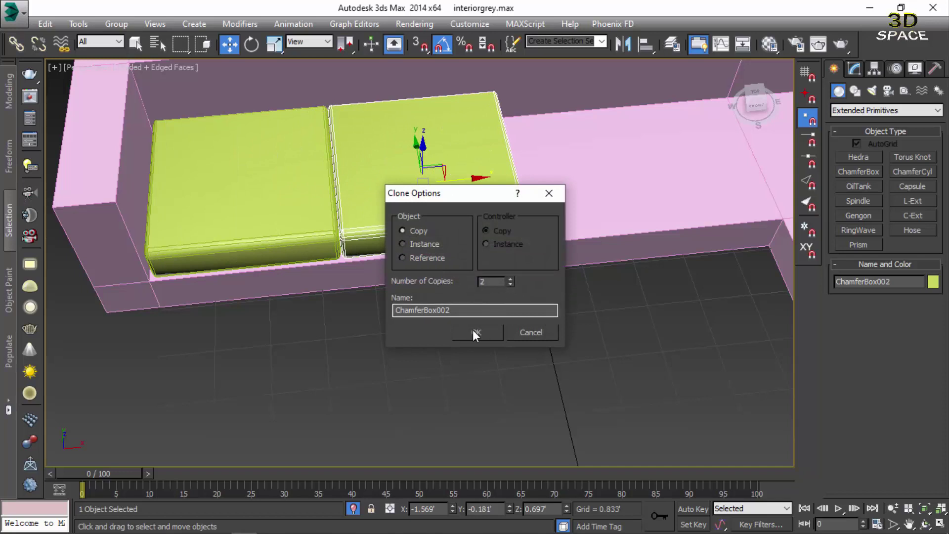
{"action": "left_click", "coordinate": [474, 331]}
{"action": "middle_click_drag", "start_coordinate": [460, 285], "coordinate": [447, 192], "text": "alt"}
{"action": "left_click", "coordinate": [375, 170], "text": "ctrl"}
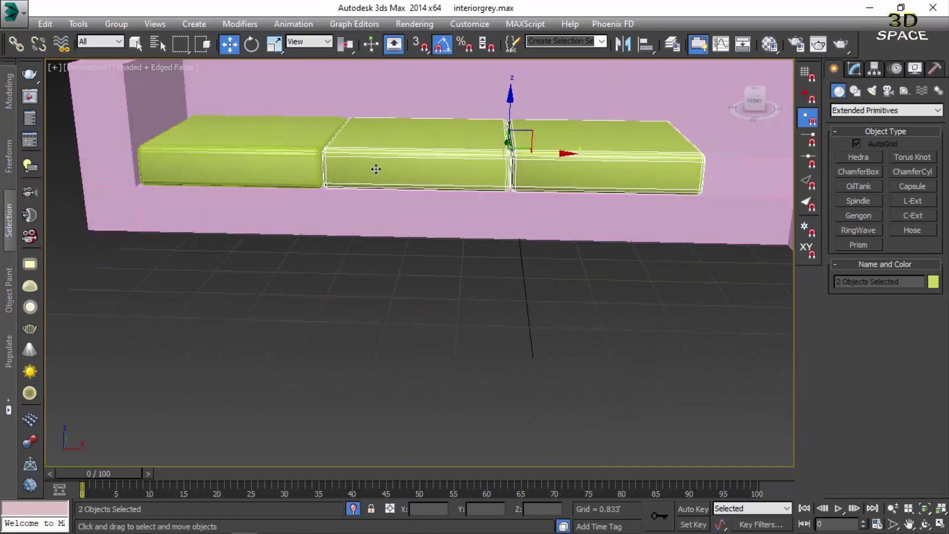
{"action": "left_click", "coordinate": [256, 142], "text": "ctrl"}
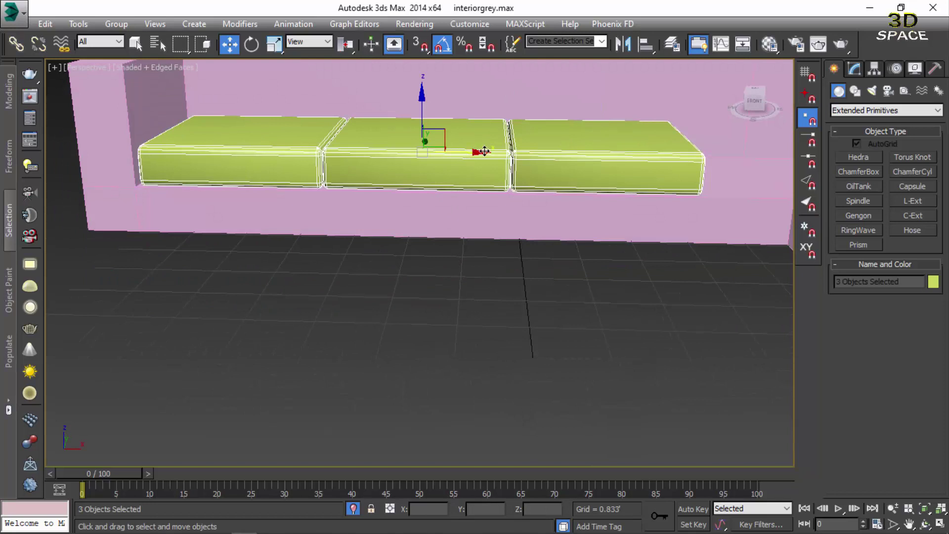
{"action": "left_click_drag", "start_coordinate": [485, 152], "coordinate": [533, 151]}
- Widen the three cushions to fill the seat and shift them left into place
{"action": "left_click", "coordinate": [274, 45]}
{"action": "middle_click_drag", "start_coordinate": [519, 297], "coordinate": [520, 156], "text": "alt"}
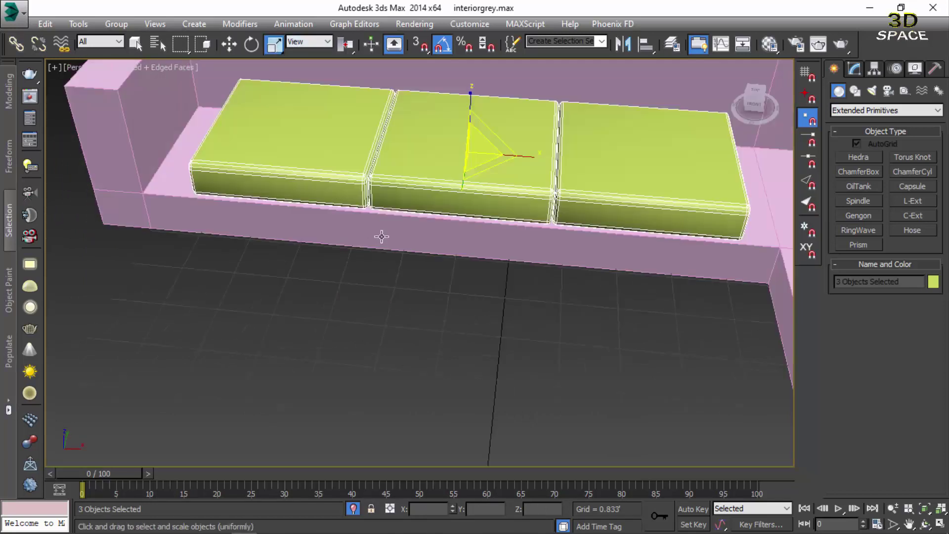
{"action": "left_click_drag", "start_coordinate": [530, 153], "coordinate": [535, 154]}
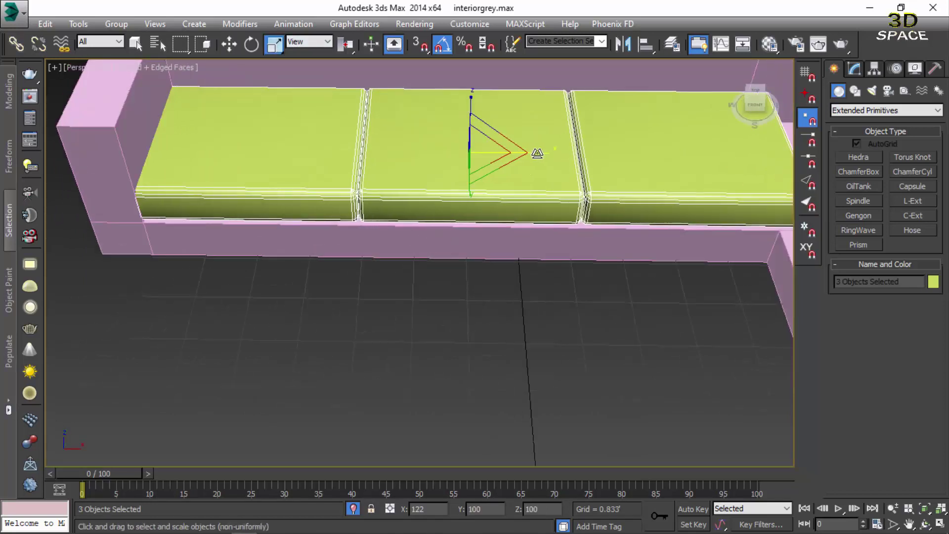
{"action": "key", "text": "w"}
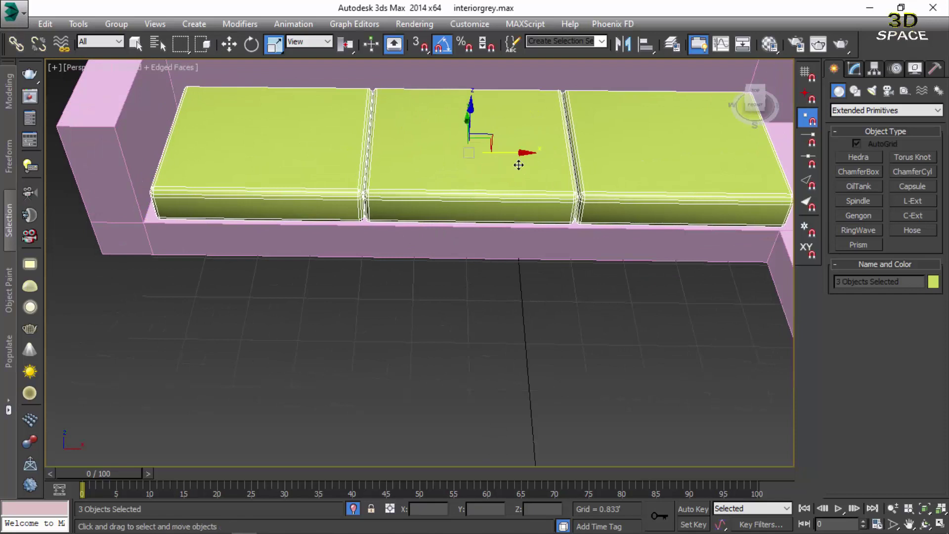
{"action": "left_click_drag", "start_coordinate": [517, 155], "coordinate": [504, 156]}
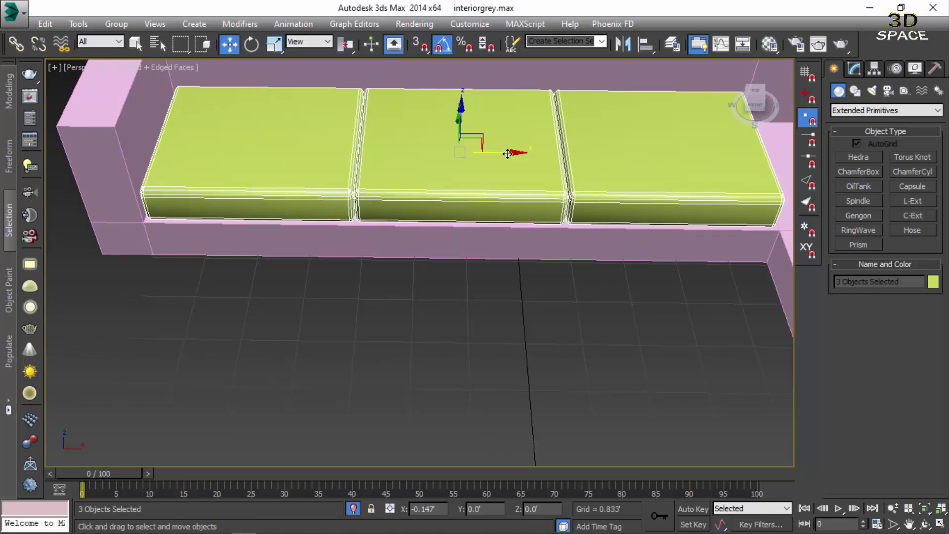
{"action": "scroll", "coordinate": [444, 216], "scroll_direction": "down", "scroll_amount": 5}
{"action": "mouse_move", "coordinate": [445, 216]}
{"action": "middle_mouse_down"}
{"action": "mouse_move", "coordinate": [341, 216]}
{"action": "mouse_move", "coordinate": [392, 174]}
{"action": "middle_mouse_up"}
- Clone the rightmost cushion once toward the sofa corner
{"action": "left_click", "coordinate": [392, 173]}
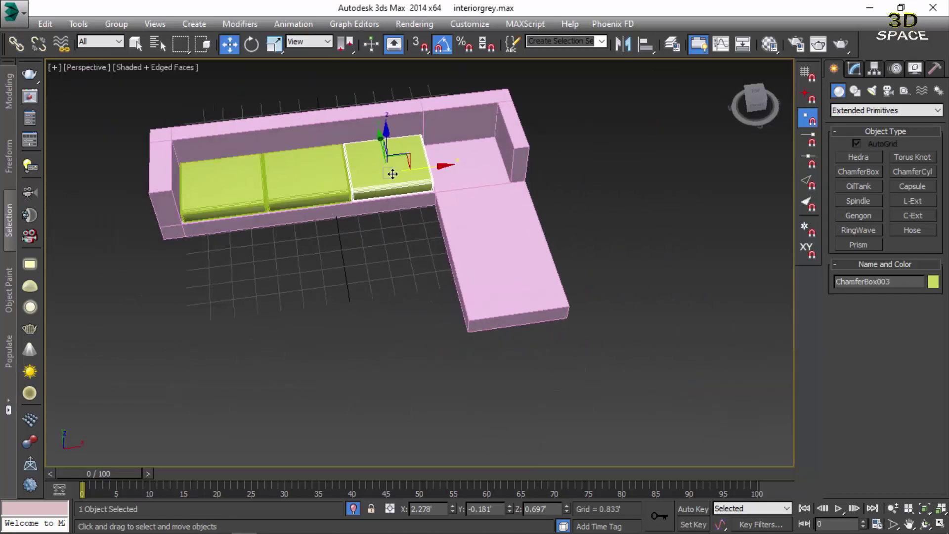
{"action": "left_click_drag", "start_coordinate": [433, 164], "coordinate": [517, 157], "text": "shift"}
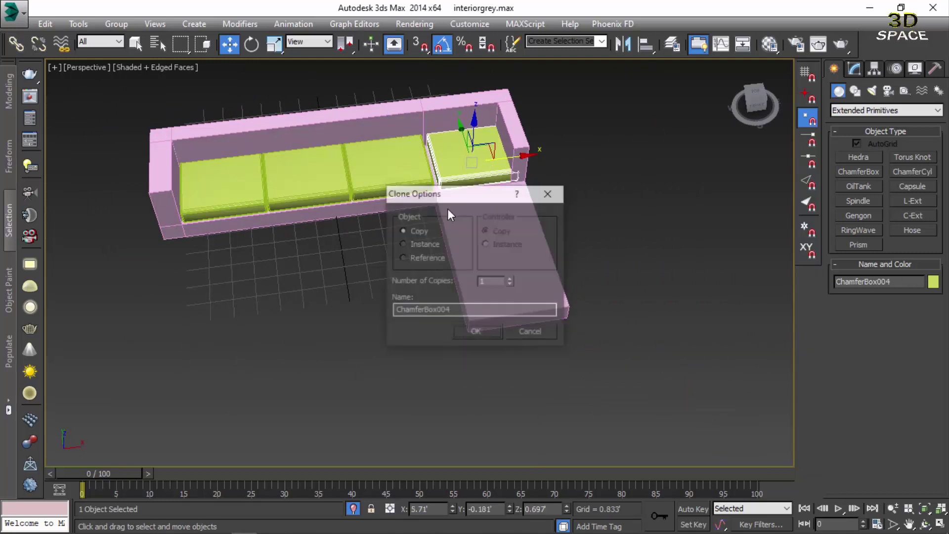
{"action": "left_click", "coordinate": [477, 332]}
{"action": "middle_click_drag", "start_coordinate": [431, 238], "coordinate": [477, 202], "text": "alt"}
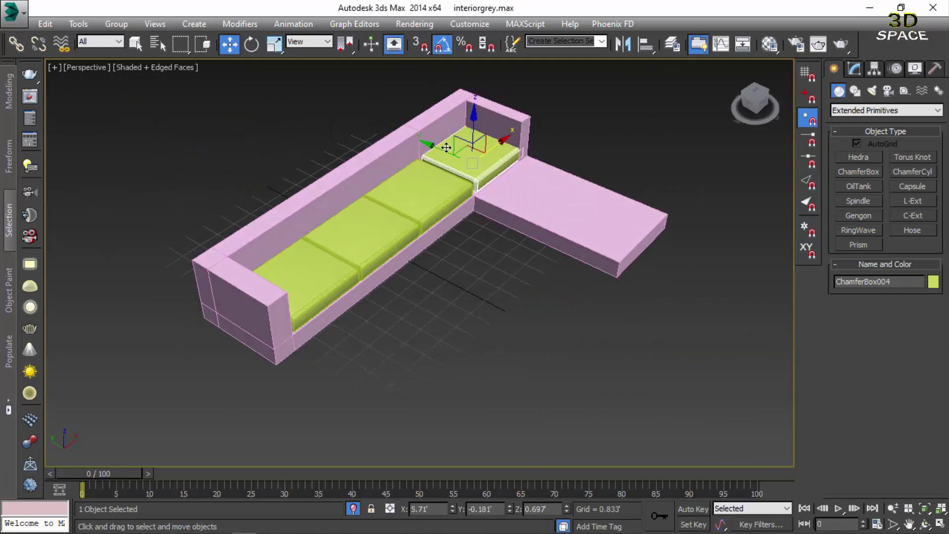
- Place the cushion copy on the chaise and widen it slightly along X
{"action": "left_click_drag", "start_coordinate": [446, 147], "coordinate": [536, 190]}
{"action": "middle_click_drag", "start_coordinate": [536, 190], "coordinate": [571, 229], "text": "alt"}
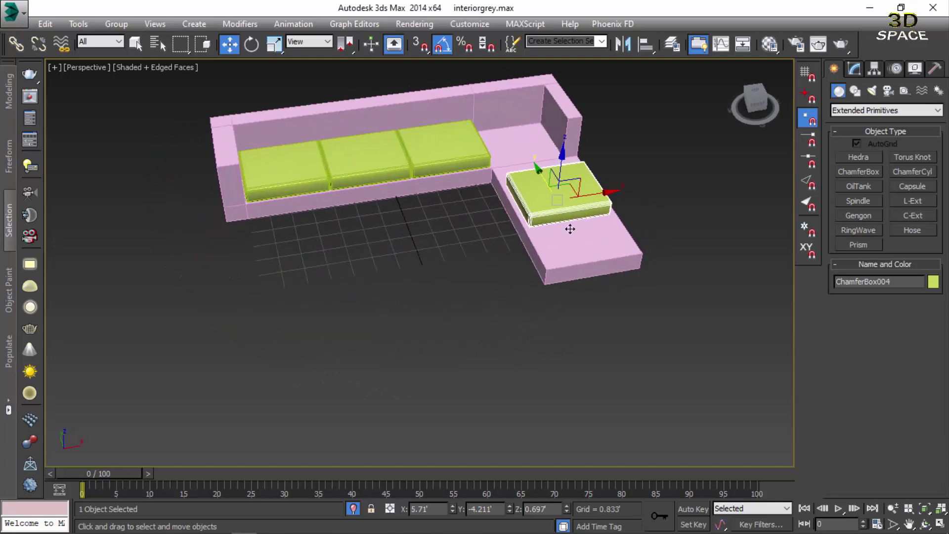
{"action": "scroll", "coordinate": [570, 229], "scroll_direction": "up", "scroll_amount": 5}
{"action": "left_click_drag", "start_coordinate": [537, 140], "coordinate": [531, 141]}
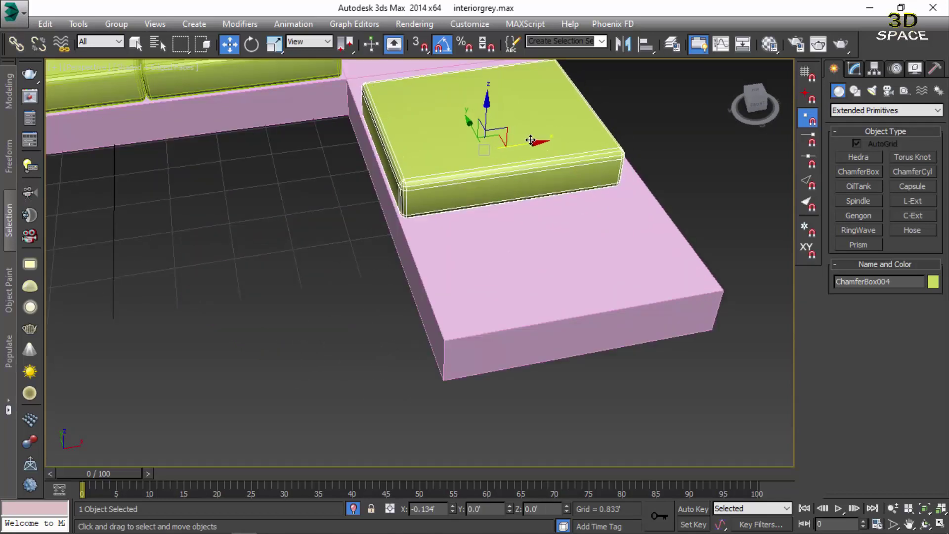
{"action": "left_click", "coordinate": [278, 43]}
{"action": "middle_click_drag", "start_coordinate": [445, 247], "coordinate": [405, 247], "text": "alt"}
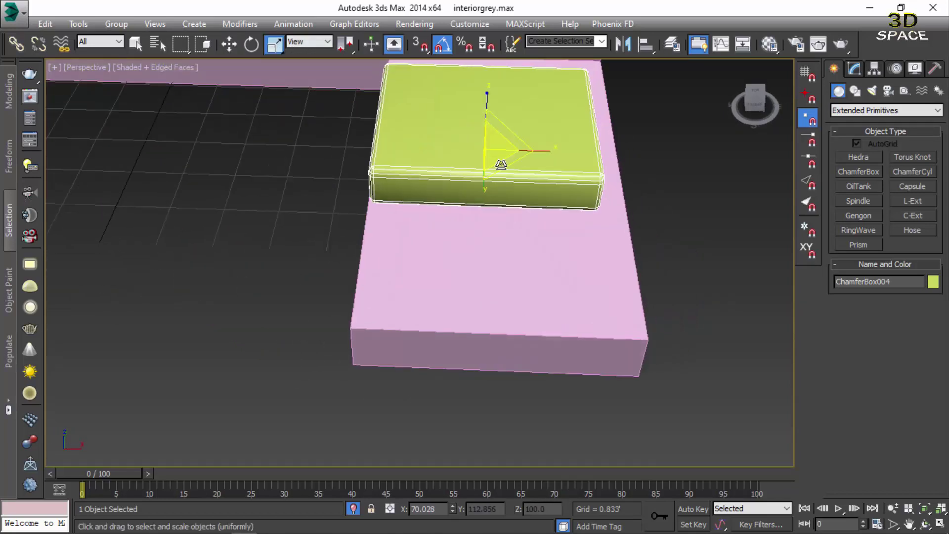
{"action": "left_click_drag", "start_coordinate": [524, 148], "coordinate": [534, 149]}
{"action": "key", "text": "w"}
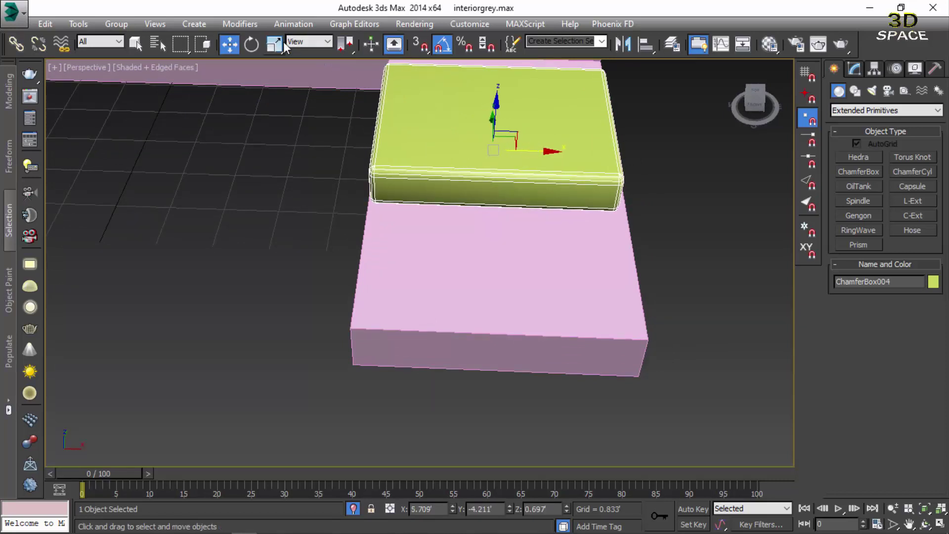
- Stretch the chaise cushion along its length, then slide the overlong cushion back
{"action": "left_click", "coordinate": [283, 42]}
{"action": "scroll", "coordinate": [283, 168], "scroll_direction": "down", "scroll_amount": 5}
{"action": "middle_click_drag", "start_coordinate": [283, 168], "coordinate": [346, 208], "text": "alt"}
{"action": "scroll", "coordinate": [346, 207], "scroll_direction": "down", "scroll_amount": 3}
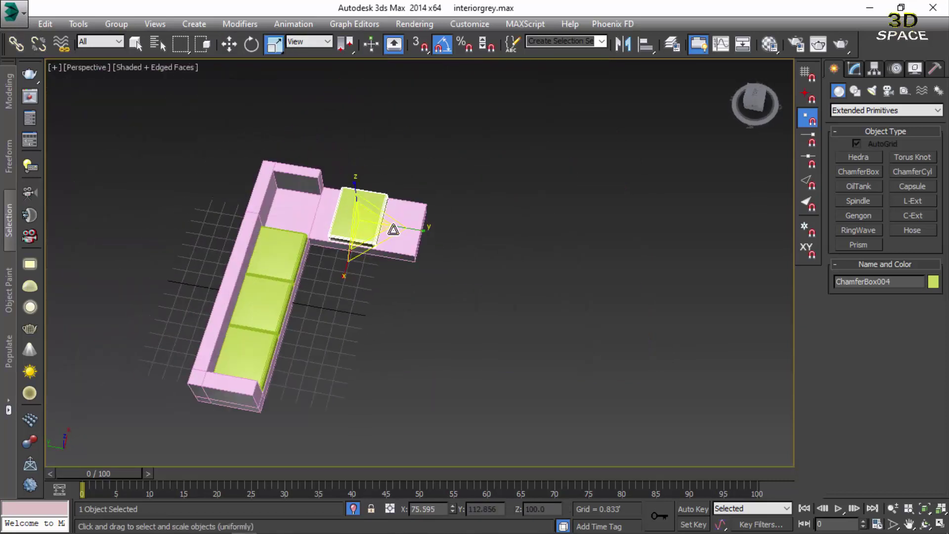
{"action": "scroll", "coordinate": [393, 230], "scroll_direction": "up", "scroll_amount": 5}
{"action": "mouse_move", "coordinate": [364, 214]}
{"action": "left_mouse_down"}
{"action": "mouse_move", "coordinate": [471, 223]}
{"action": "mouse_move", "coordinate": [456, 227]}
{"action": "left_mouse_up"}
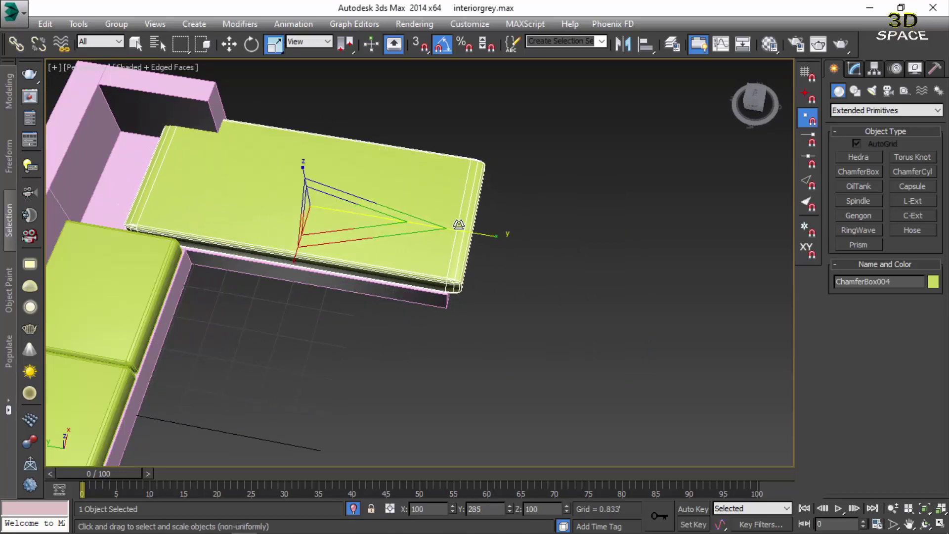
{"action": "key", "text": "w"}
{"action": "left_click_drag", "start_coordinate": [285, 194], "coordinate": [245, 183]}
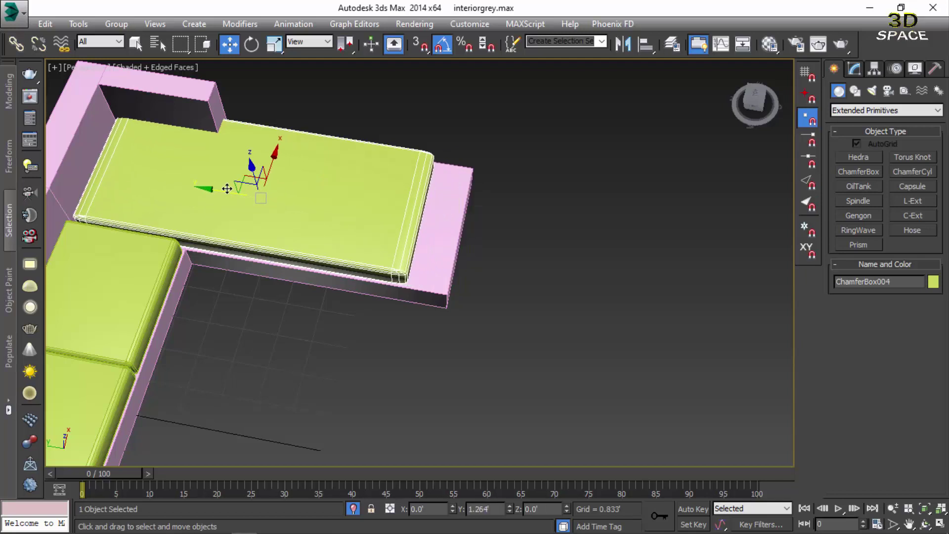
- Stretch the chaise cushion to cover the chaise and deselect it
{"action": "left_click", "coordinate": [273, 44]}
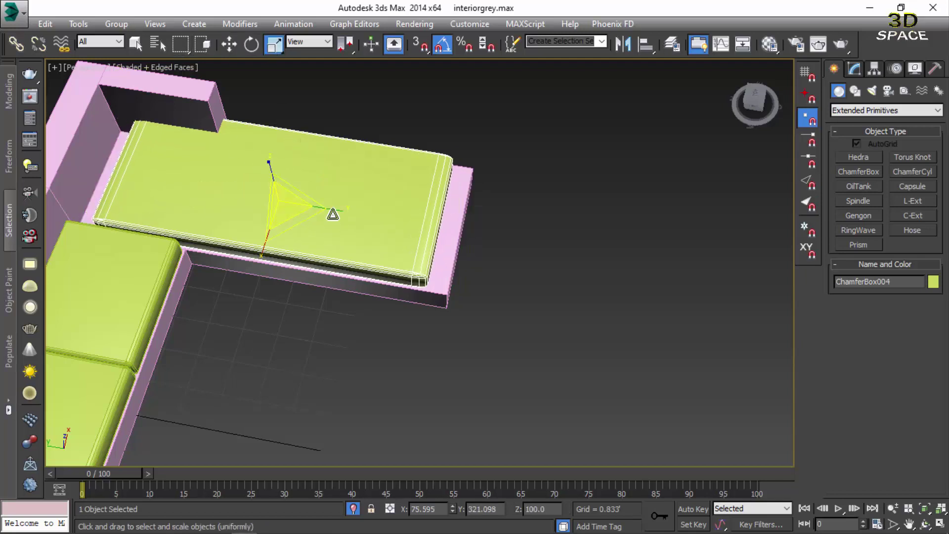
{"action": "left_click_drag", "start_coordinate": [329, 209], "coordinate": [335, 205]}
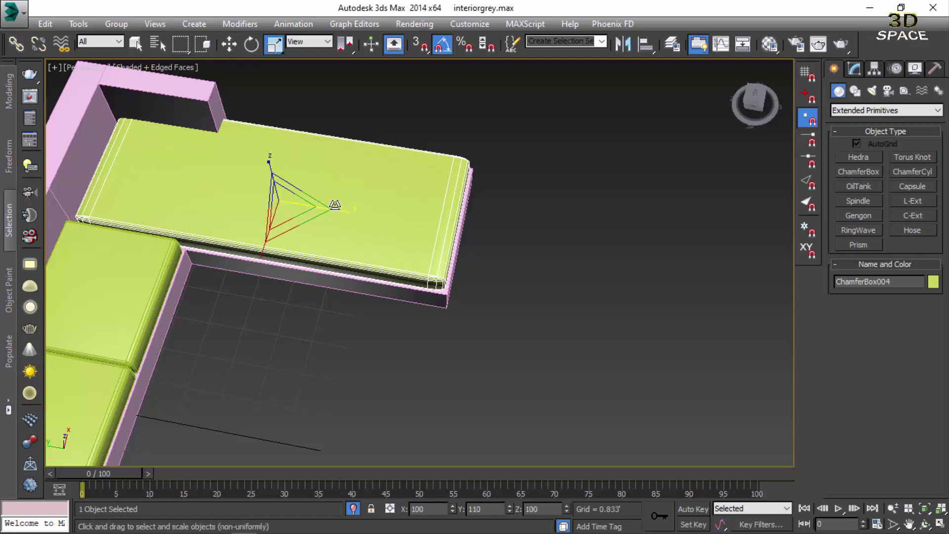
{"action": "scroll", "coordinate": [335, 204], "scroll_direction": "down", "scroll_amount": 3}
{"action": "mouse_move", "coordinate": [335, 205]}
{"action": "middle_mouse_down", "text": "alt"}
{"action": "mouse_move", "coordinate": [297, 267]}
{"action": "mouse_move", "coordinate": [263, 291]}
{"action": "mouse_move", "coordinate": [287, 467]}
{"action": "middle_mouse_up", "text": "alt"}
{"action": "scroll", "coordinate": [296, 277], "scroll_direction": "down", "scroll_amount": 3}
{"action": "scroll", "coordinate": [300, 292], "scroll_direction": "down", "scroll_amount": 2}
{"action": "left_click", "coordinate": [297, 289]}
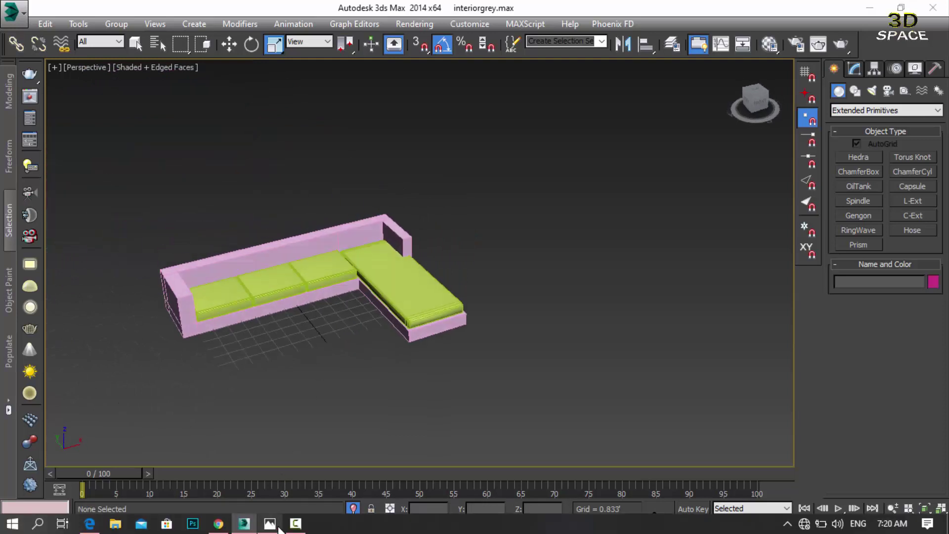
- After checking the reference, stretch the chaise cushion slightly longer to about 102%
{"action": "left_click", "coordinate": [278, 529]}
{"action": "left_click", "coordinate": [279, 528]}
{"action": "middle_click_drag", "start_coordinate": [360, 290], "coordinate": [462, 242], "text": "alt"}
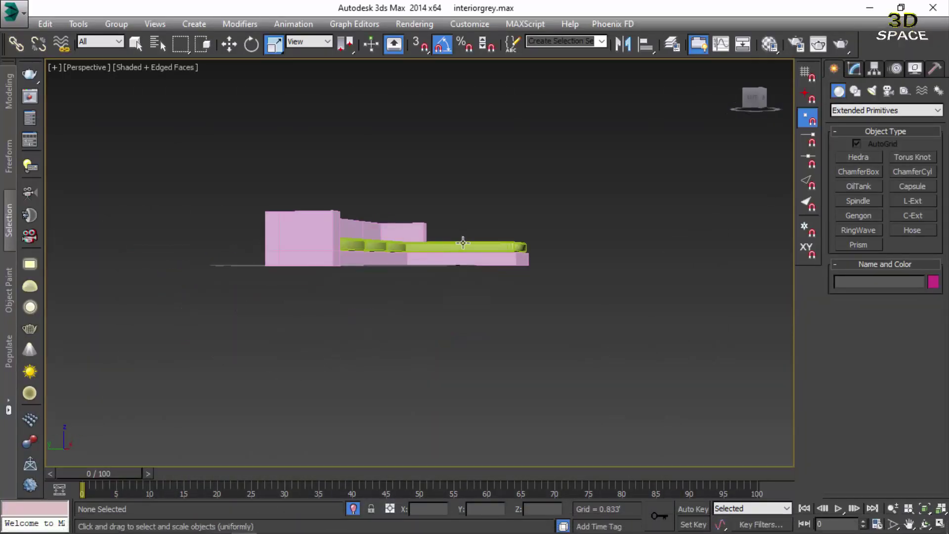
{"action": "scroll", "coordinate": [462, 242], "scroll_direction": "up", "scroll_amount": 5}
{"action": "left_click", "coordinate": [565, 233]}
{"action": "middle_click_drag", "start_coordinate": [317, 205], "coordinate": [413, 235], "text": "alt"}
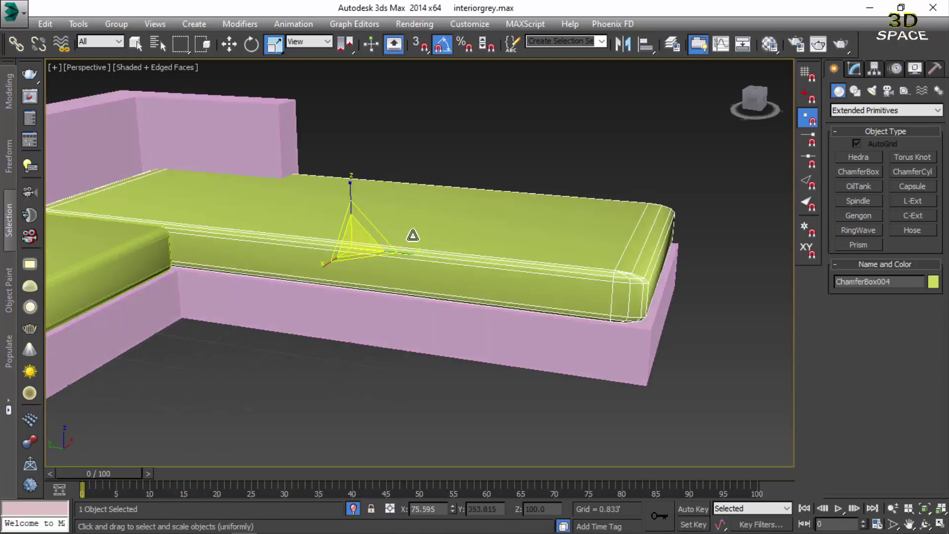
{"action": "left_click_drag", "start_coordinate": [395, 251], "coordinate": [396, 248]}
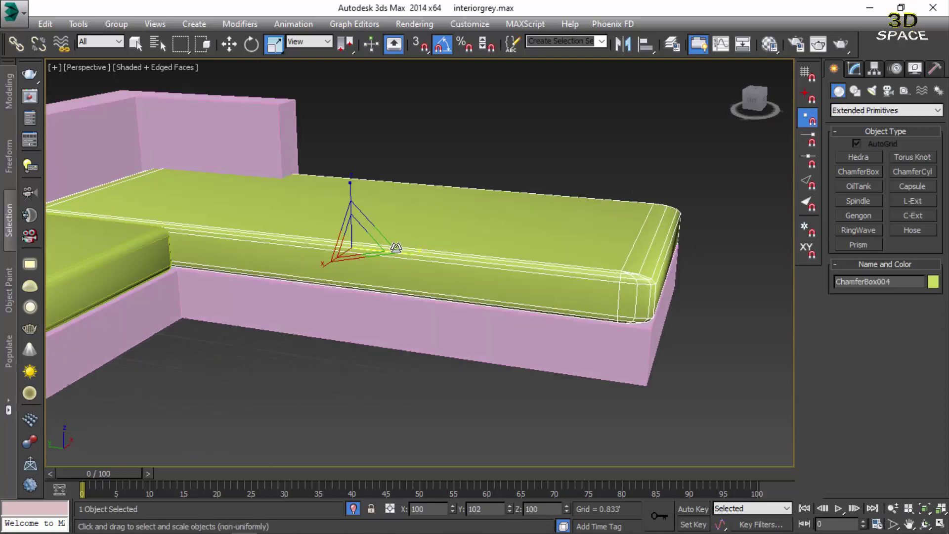
{"action": "left_click", "coordinate": [487, 134]}
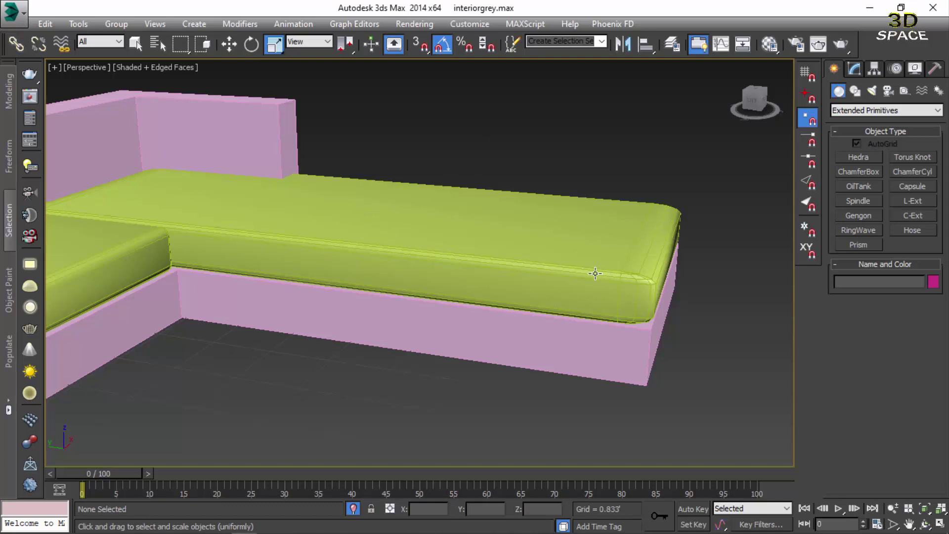
- View the whole L-shaped sofa, compare with the reference render, and select the front seat cushion
{"action": "middle_click_drag", "start_coordinate": [596, 272], "coordinate": [490, 218], "text": "alt"}
{"action": "scroll", "coordinate": [339, 121], "scroll_direction": "up", "scroll_amount": 2}
{"action": "scroll", "coordinate": [415, 205], "scroll_direction": "down", "scroll_amount": 5}
{"action": "mouse_move", "coordinate": [416, 206]}
{"action": "middle_mouse_down", "text": "alt"}
{"action": "mouse_move", "coordinate": [589, 250]}
{"action": "mouse_move", "coordinate": [407, 264]}
{"action": "mouse_move", "coordinate": [376, 296]}
{"action": "middle_mouse_up", "text": "alt"}
{"action": "scroll", "coordinate": [408, 264], "scroll_direction": "down", "scroll_amount": 3}
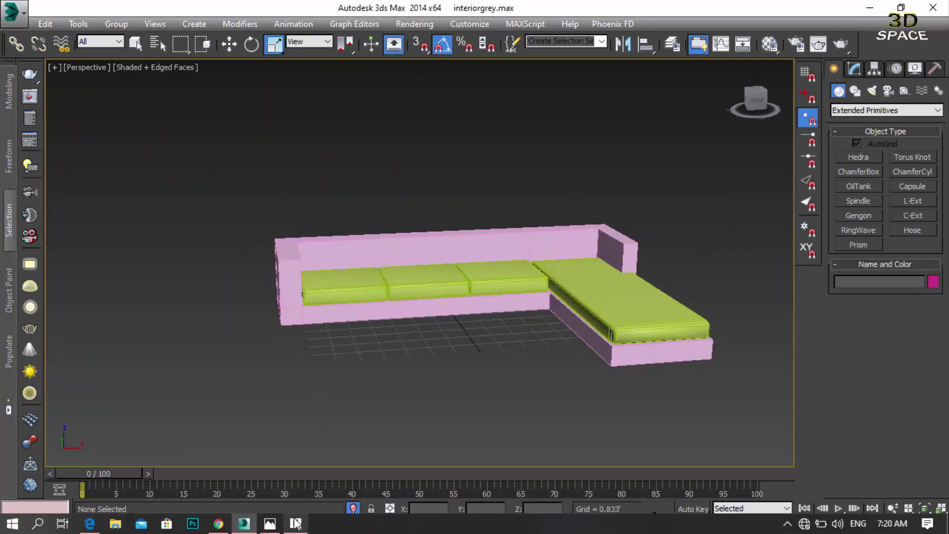
{"action": "left_click", "coordinate": [269, 524]}
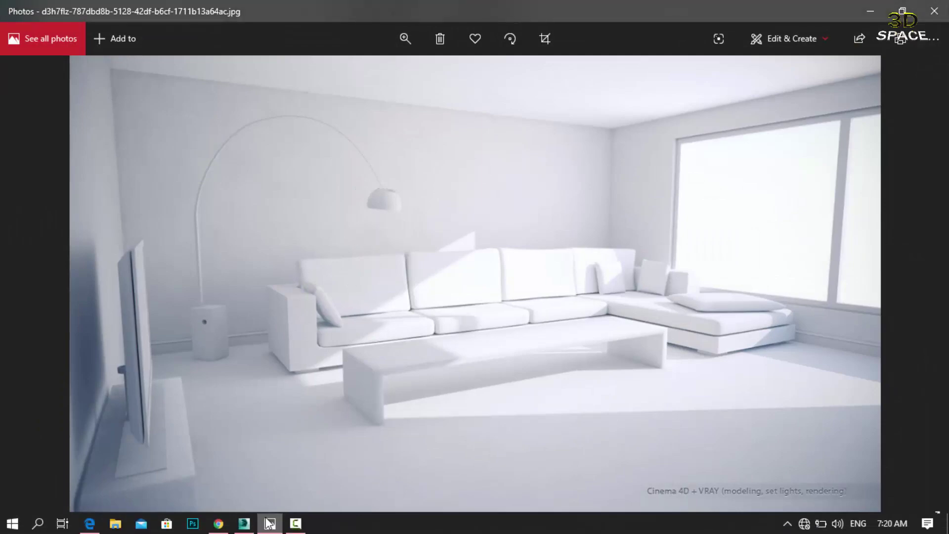
{"action": "left_click", "coordinate": [270, 524]}
{"action": "left_click", "coordinate": [332, 289]}
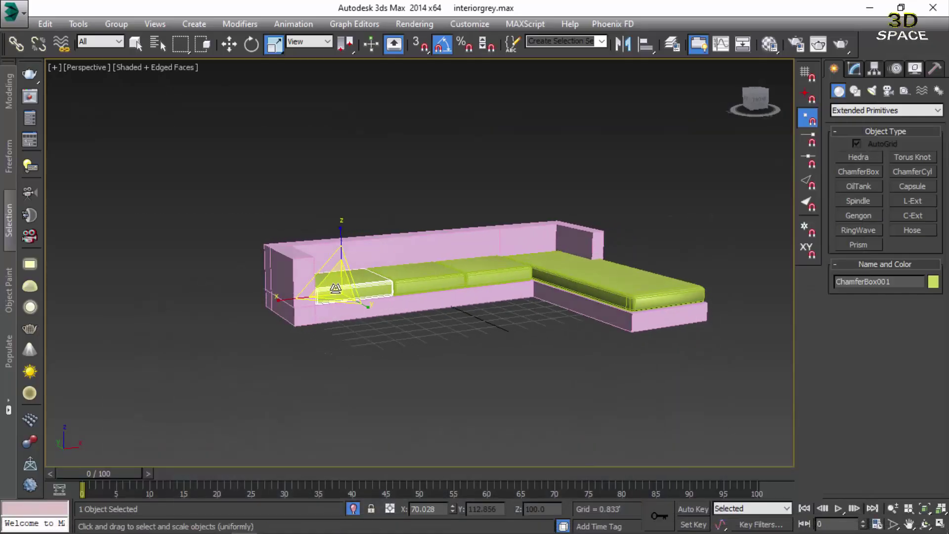
- Clone a seat cushion upward and rotate the copy upright as a backrest
{"action": "scroll", "coordinate": [333, 289], "scroll_direction": "up", "scroll_amount": 4}
{"action": "left_click_drag", "start_coordinate": [332, 296], "coordinate": [330, 235], "text": "shift"}
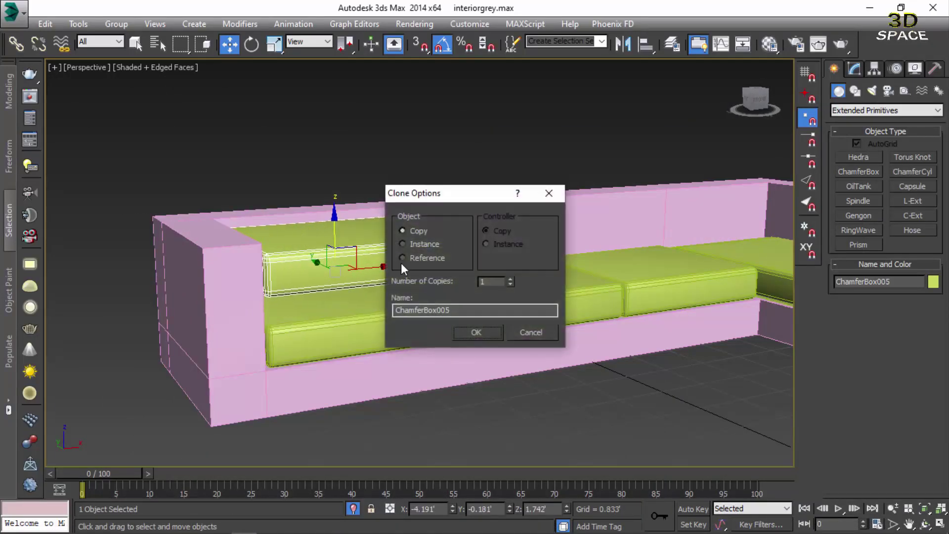
{"action": "left_click", "coordinate": [472, 336]}
{"action": "left_click", "coordinate": [252, 45]}
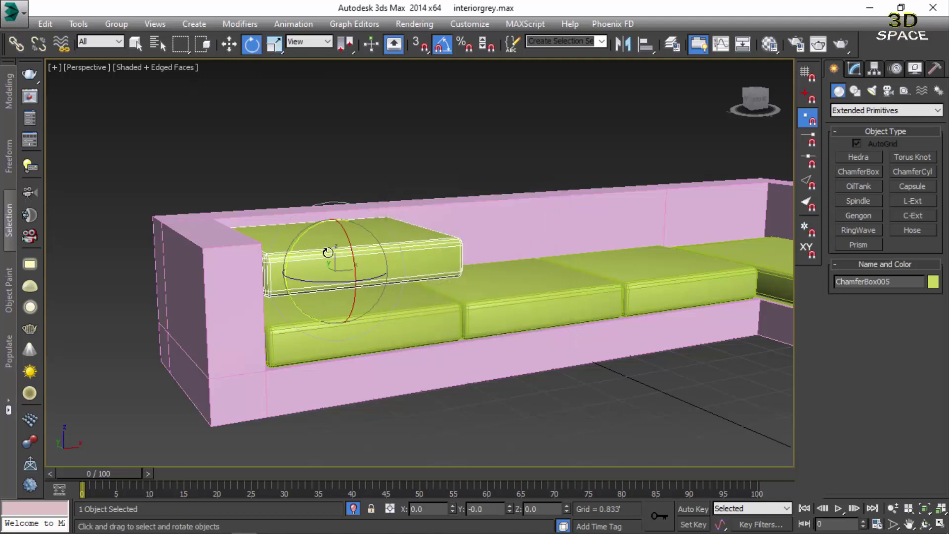
{"action": "left_click_drag", "start_coordinate": [353, 246], "coordinate": [352, 243]}
- Move the upright backrest cushion toward the back of the sofa
{"action": "key", "text": "w"}
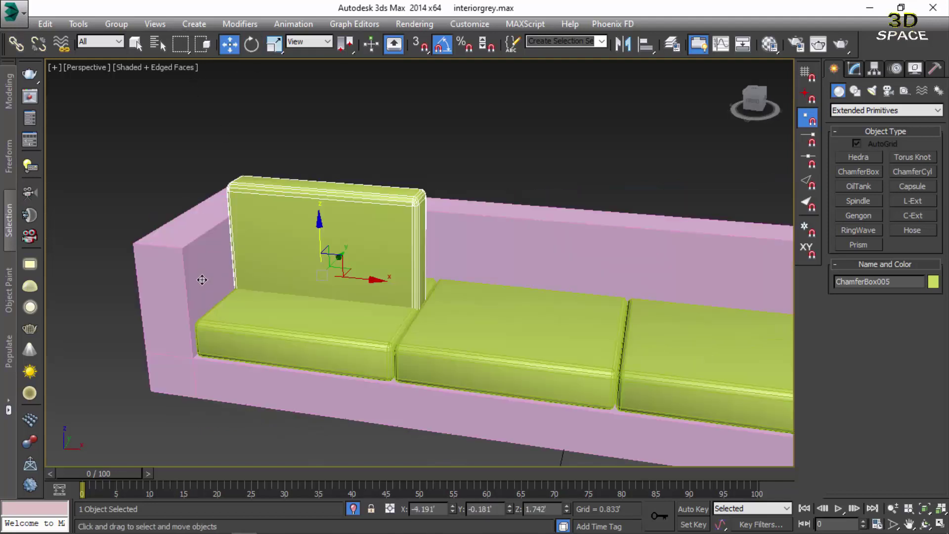
{"action": "middle_click_drag", "start_coordinate": [201, 275], "coordinate": [322, 280], "text": "alt"}
{"action": "left_click_drag", "start_coordinate": [306, 230], "coordinate": [317, 174]}
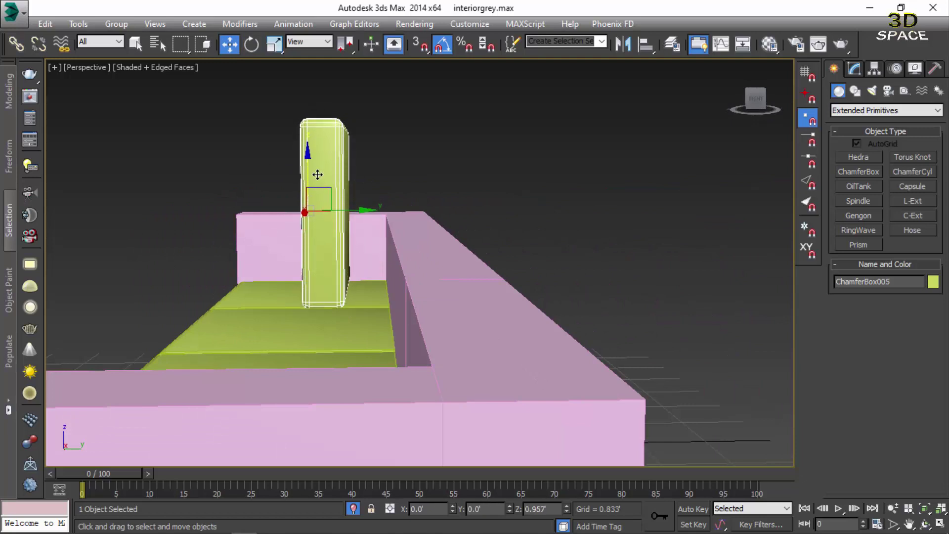
{"action": "left_click", "coordinate": [365, 214]}
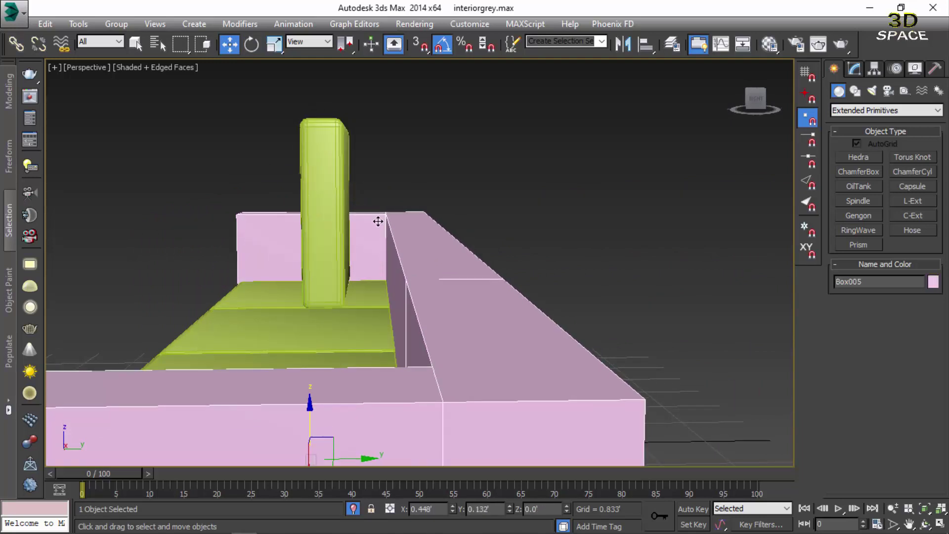
{"action": "key", "text": "ctrl+z"}
{"action": "left_click_drag", "start_coordinate": [364, 208], "coordinate": [385, 208]}
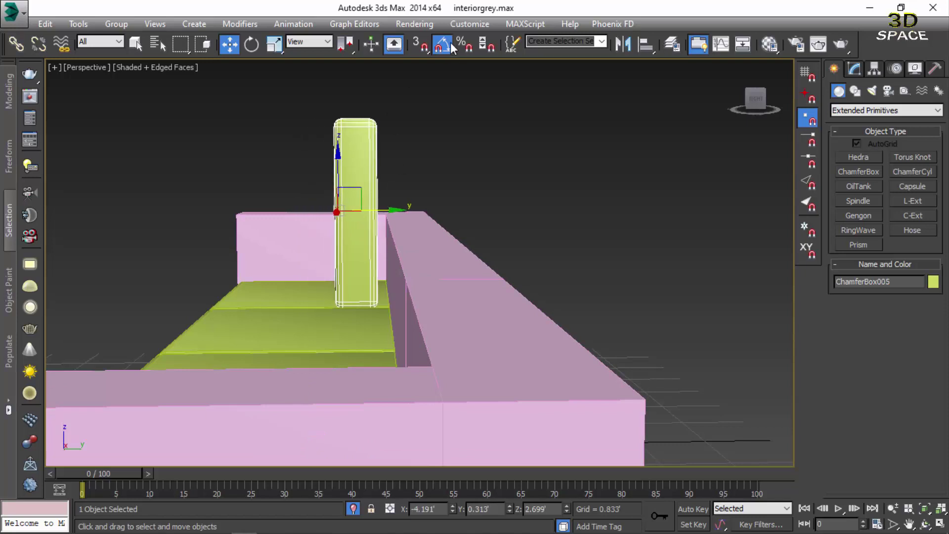
- Recline the backrest cushion about 13 degrees and shift it further back
{"action": "key", "text": "e"}
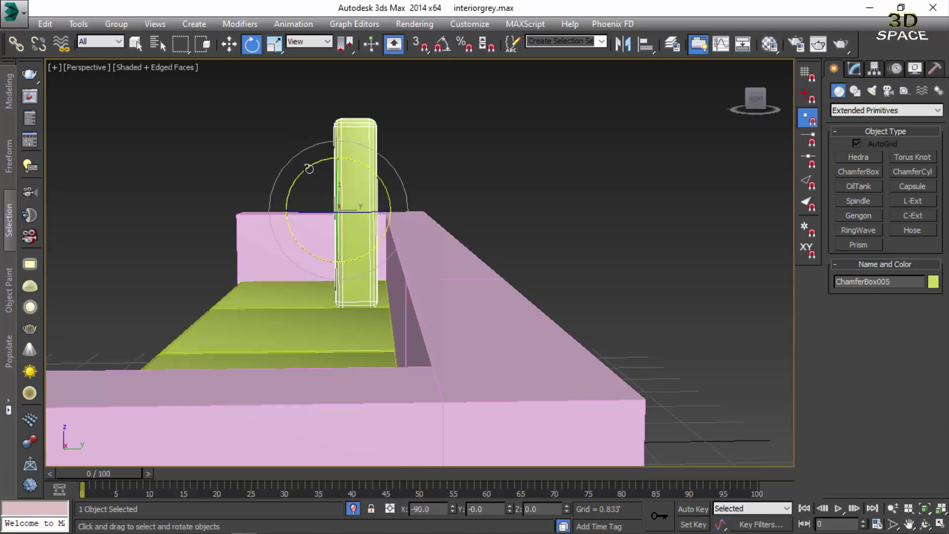
{"action": "left_click_drag", "start_coordinate": [309, 169], "coordinate": [327, 163]}
{"action": "key", "text": "w"}
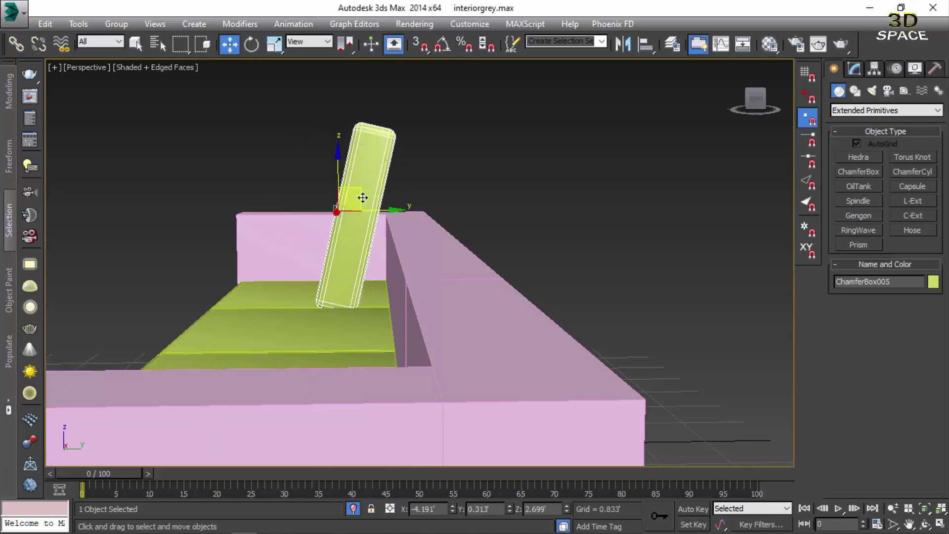
{"action": "left_click_drag", "start_coordinate": [375, 211], "coordinate": [389, 211]}
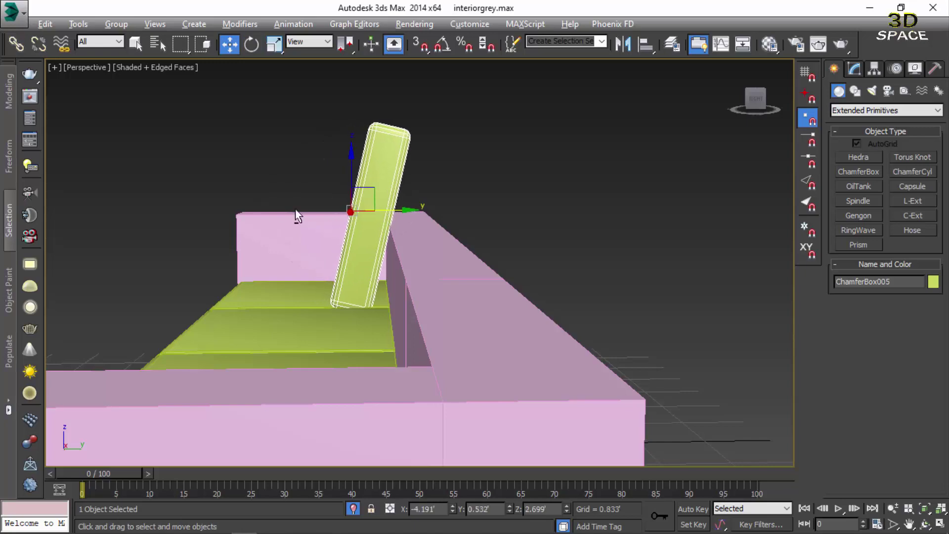
{"action": "mouse_move", "coordinate": [295, 209]}
{"action": "middle_mouse_down", "text": "alt"}
{"action": "mouse_move", "coordinate": [321, 108]}
{"action": "mouse_move", "coordinate": [266, 253]}
{"action": "mouse_move", "coordinate": [254, 54]}
{"action": "mouse_move", "coordinate": [267, 69]}
{"action": "middle_mouse_up", "text": "alt"}
{"action": "scroll", "coordinate": [266, 254], "scroll_direction": "up", "scroll_amount": 5}
- Scale the backrest cushion thinner, lower it onto the seat and push it against the back
{"action": "left_click", "coordinate": [274, 43]}
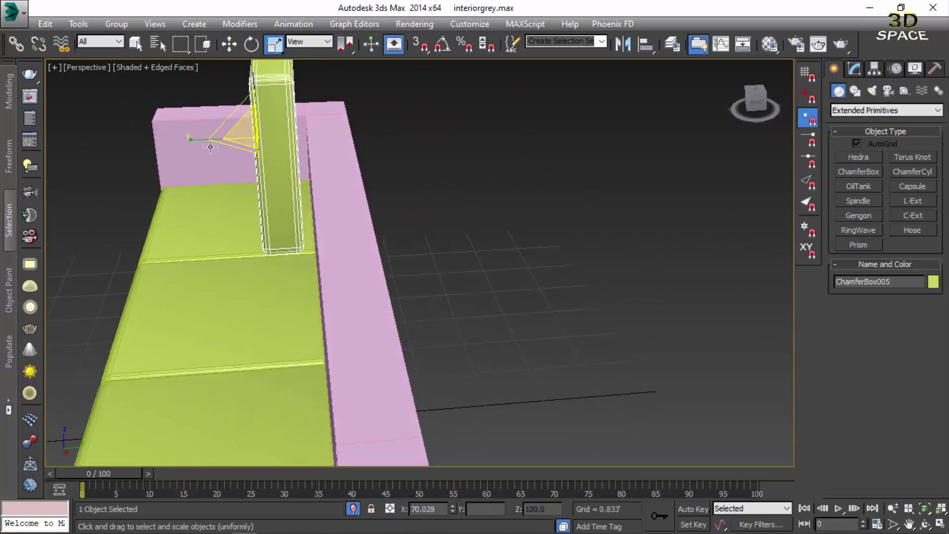
{"action": "left_click_drag", "start_coordinate": [210, 147], "coordinate": [236, 124]}
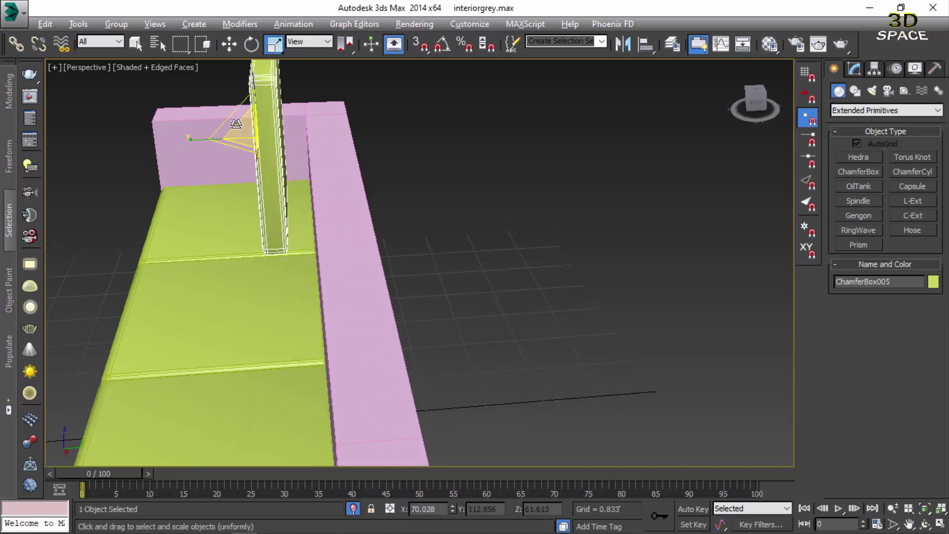
{"action": "middle_click_drag", "start_coordinate": [236, 123], "coordinate": [326, 106], "text": "alt"}
{"action": "scroll", "coordinate": [292, 153], "scroll_direction": "up", "scroll_amount": 4}
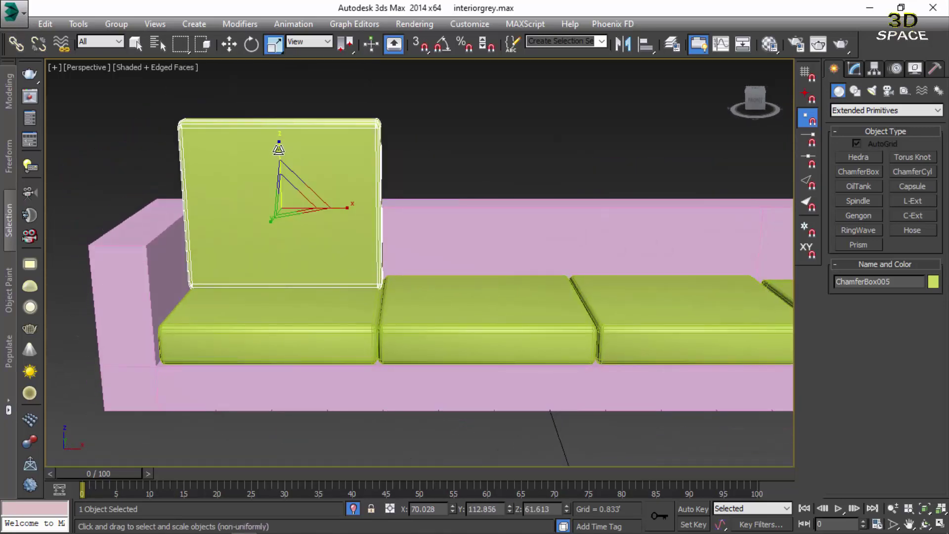
{"action": "key", "text": "w"}
{"action": "middle_click_drag", "start_coordinate": [279, 195], "coordinate": [276, 176], "text": "alt"}
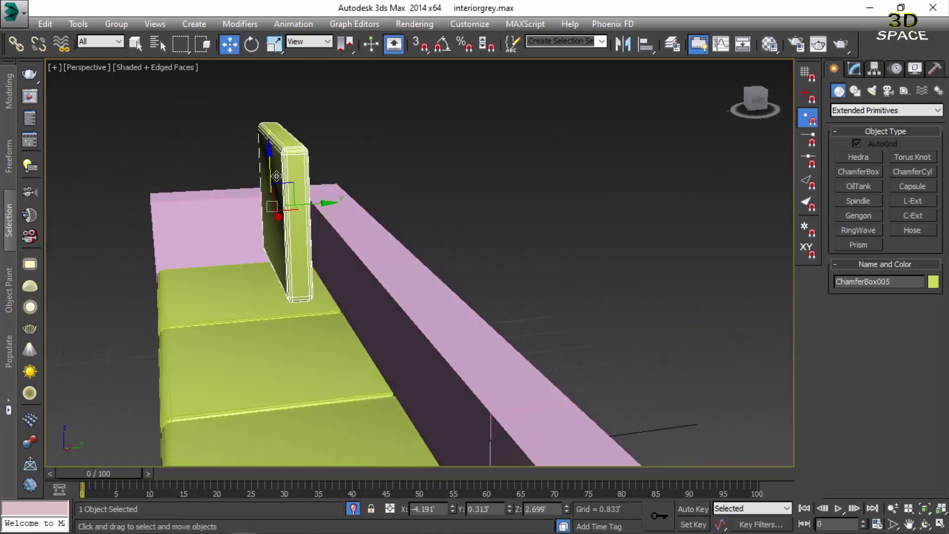
{"action": "left_click_drag", "start_coordinate": [265, 169], "coordinate": [269, 184]}
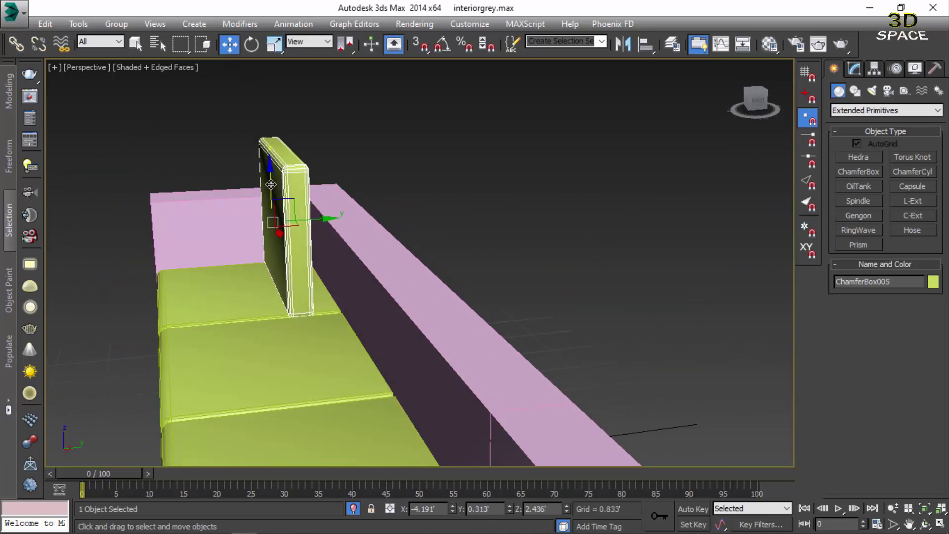
{"action": "mouse_move", "coordinate": [311, 219]}
{"action": "left_mouse_down"}
{"action": "mouse_move", "coordinate": [309, 195]}
{"action": "mouse_move", "coordinate": [297, 207]}
{"action": "mouse_move", "coordinate": [334, 217]}
{"action": "left_mouse_up"}
- Shift-drag the backrest sideways along the sofa to make 3 copies
{"action": "left_click", "coordinate": [250, 45]}
{"action": "key", "text": "w"}
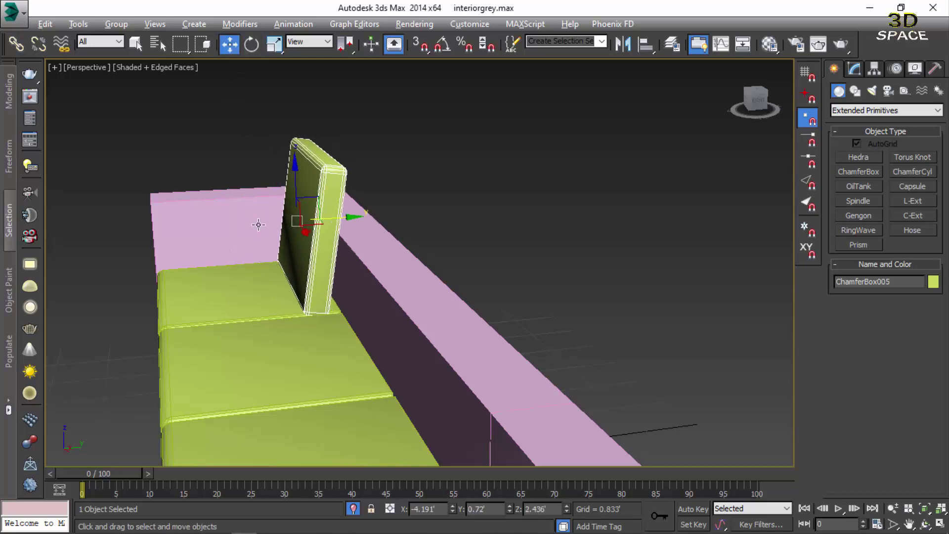
{"action": "middle_click_drag", "start_coordinate": [259, 225], "coordinate": [394, 229], "text": "alt"}
{"action": "middle_click_drag", "start_coordinate": [338, 243], "coordinate": [246, 250], "text": "alt"}
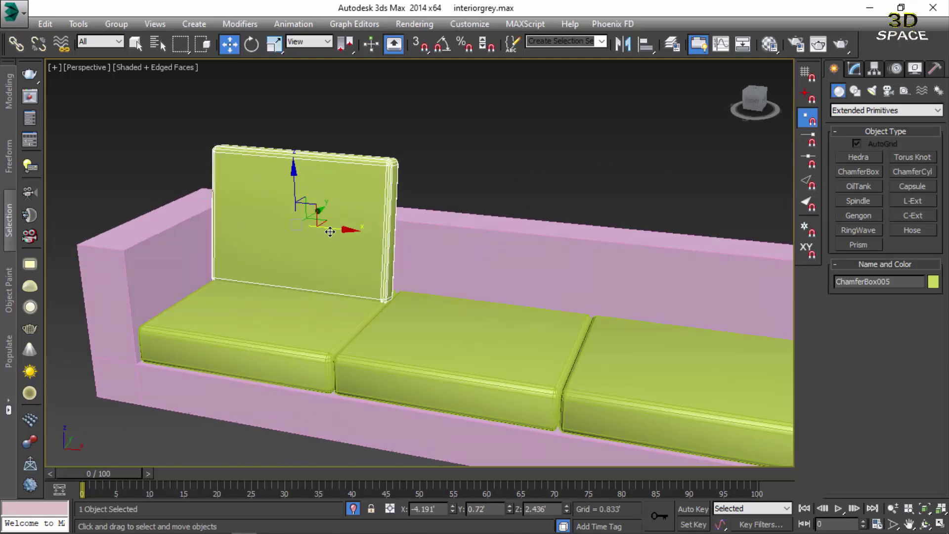
{"action": "left_click_drag", "start_coordinate": [331, 231], "coordinate": [526, 267], "text": "shift"}
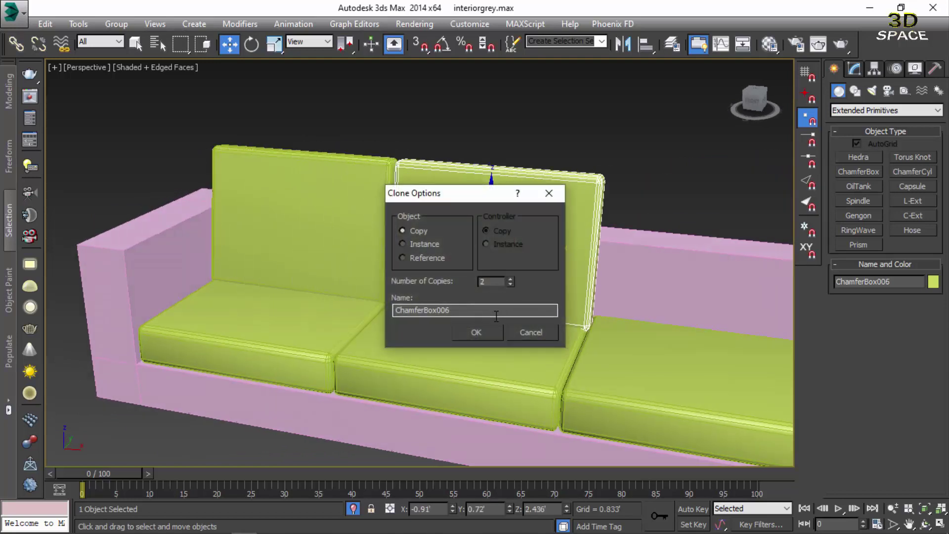
{"action": "left_click", "coordinate": [511, 279]}
{"action": "left_click", "coordinate": [477, 332]}
{"action": "scroll", "coordinate": [444, 333], "scroll_direction": "down", "scroll_amount": 5}
{"action": "middle_click_drag", "start_coordinate": [444, 333], "coordinate": [485, 395], "text": "alt"}
{"action": "scroll", "coordinate": [486, 394], "scroll_direction": "up", "scroll_amount": 2}
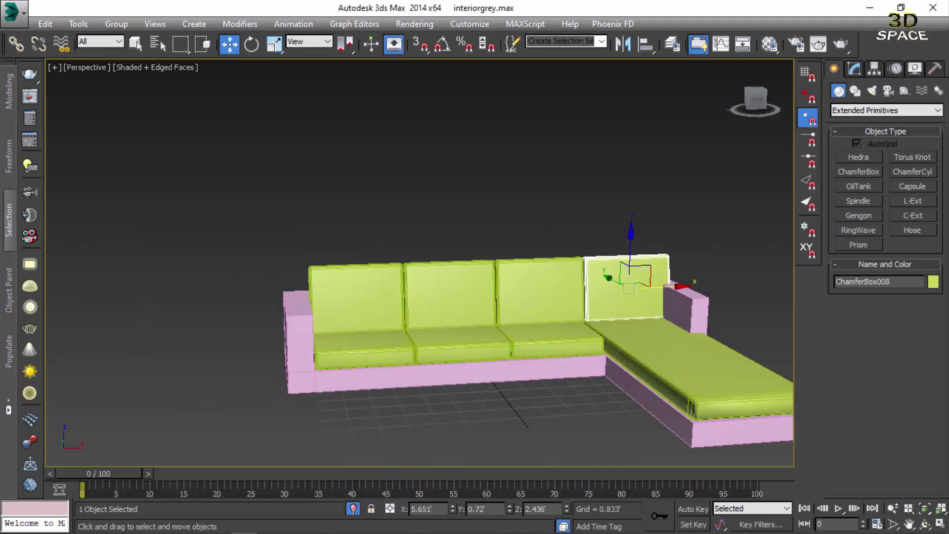
- Check the reference room render, then return to the 3ds Max scene
{"action": "left_click", "coordinate": [275, 528]}
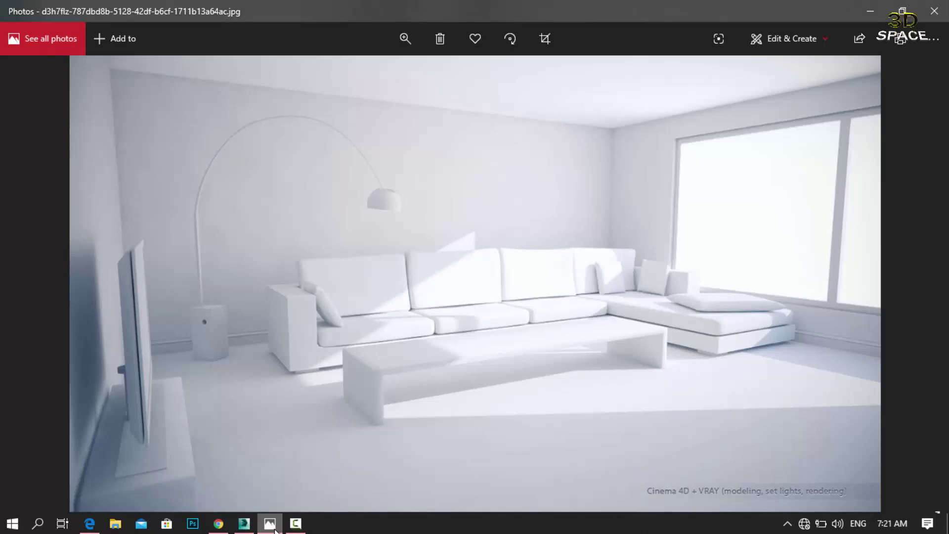
{"action": "left_click", "coordinate": [269, 524]}
{"action": "scroll", "coordinate": [662, 284], "scroll_direction": "up", "scroll_amount": 4}
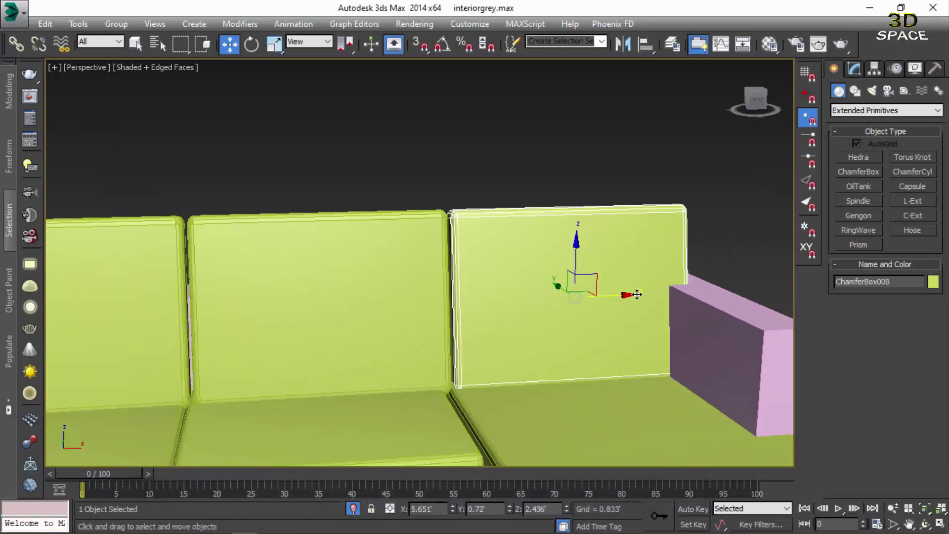
- Narrow the corner backrest ChamferBox008 to about 82% and slide it against its neighbour
{"action": "left_click", "coordinate": [275, 45]}
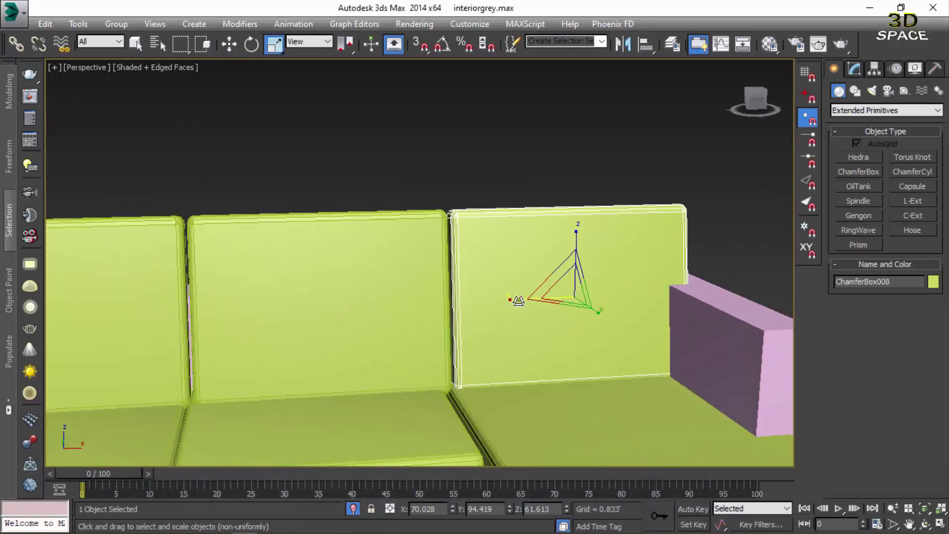
{"action": "left_click_drag", "start_coordinate": [536, 299], "coordinate": [526, 299]}
{"action": "key", "text": "w"}
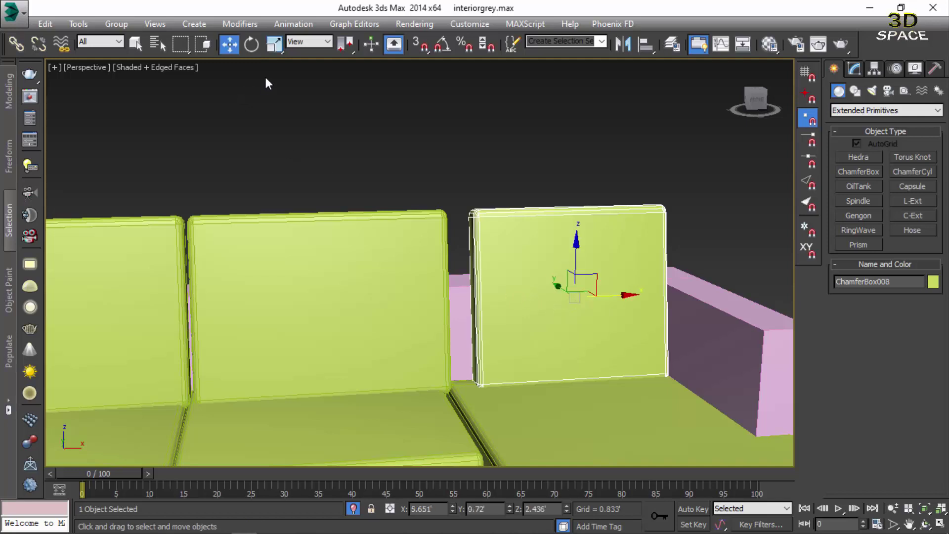
{"action": "key", "text": "r"}
{"action": "left_click_drag", "start_coordinate": [515, 304], "coordinate": [518, 298]}
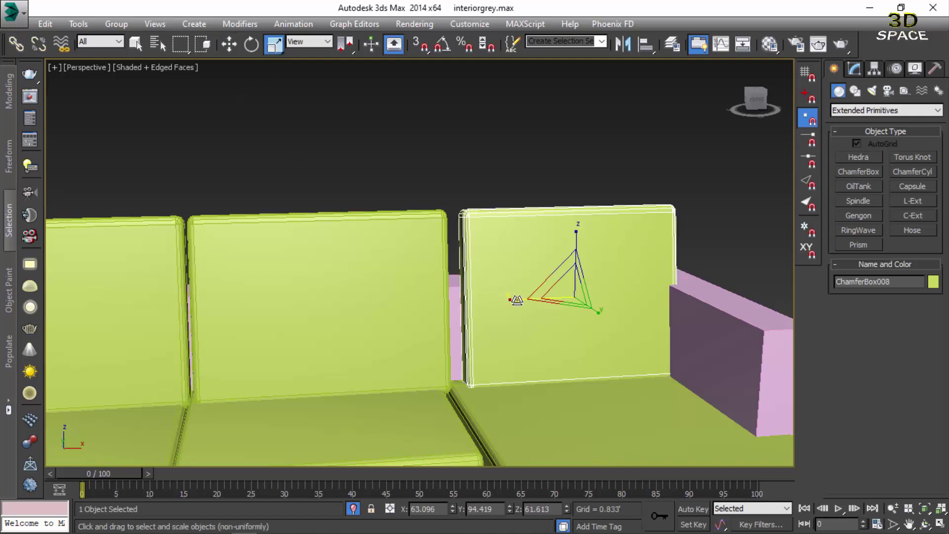
{"action": "key", "text": "w"}
{"action": "left_click_drag", "start_coordinate": [597, 299], "coordinate": [588, 299]}
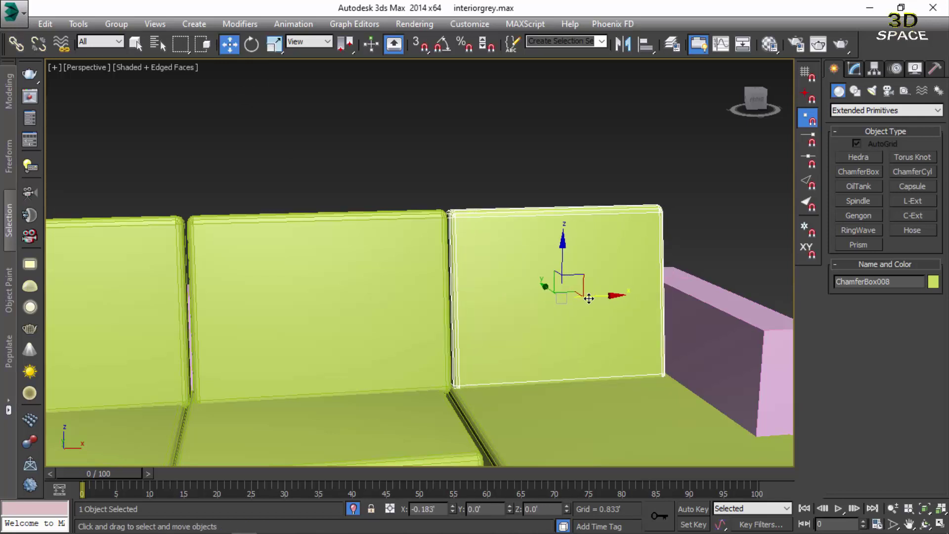
- Deselect, orbit to the whole sofa, and compare it with the reference render
{"action": "left_click", "coordinate": [464, 168]}
{"action": "scroll", "coordinate": [464, 168], "scroll_direction": "down", "scroll_amount": 5}
{"action": "mouse_move", "coordinate": [396, 237]}
{"action": "middle_mouse_down", "text": "alt"}
{"action": "mouse_move", "coordinate": [322, 303]}
{"action": "mouse_move", "coordinate": [296, 376]}
{"action": "middle_mouse_up", "text": "alt"}
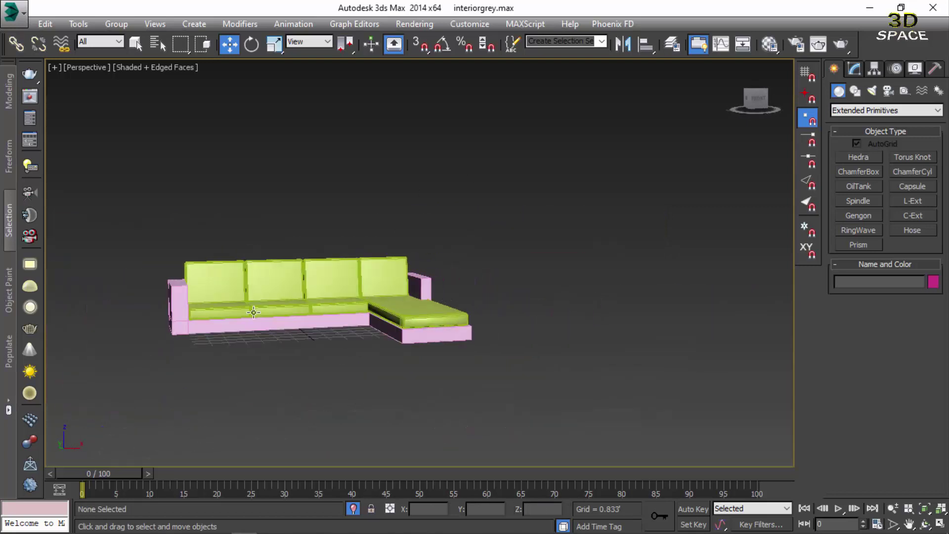
{"action": "scroll", "coordinate": [289, 473], "scroll_direction": "up", "scroll_amount": 6}
{"action": "left_click", "coordinate": [267, 524]}
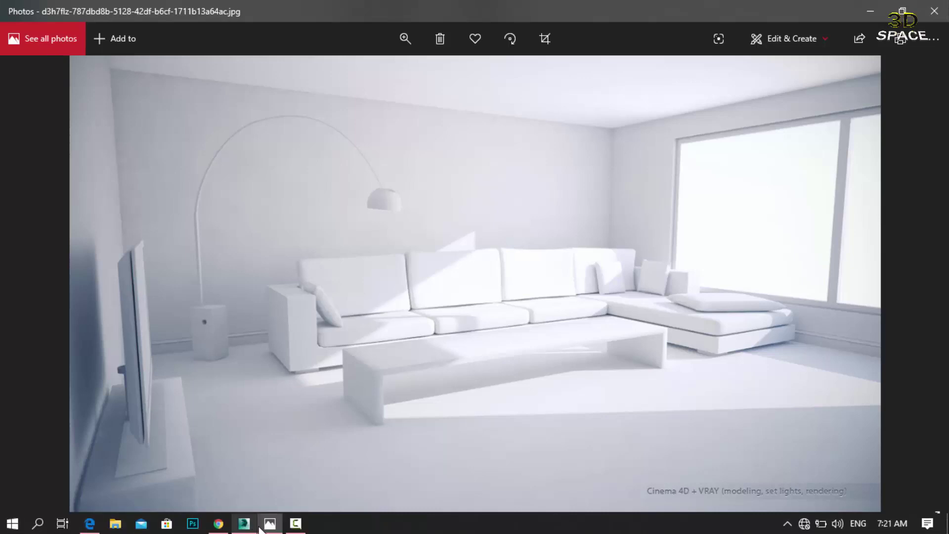
{"action": "left_click", "coordinate": [267, 525]}
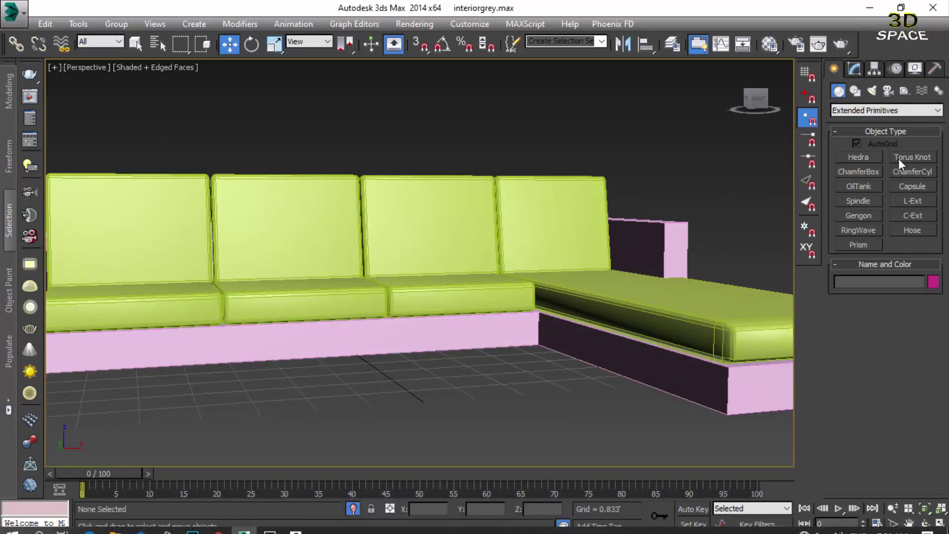
- Create a new ChamferBox with rounded edges on the floor beside the sofa
{"action": "left_click", "coordinate": [864, 175]}
{"action": "middle_click_drag", "start_coordinate": [452, 333], "coordinate": [569, 348], "text": "alt"}
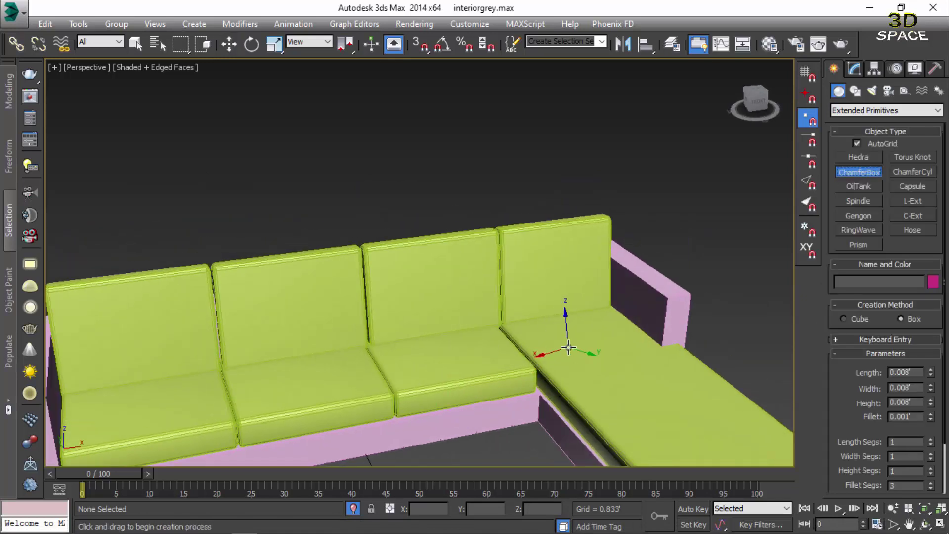
{"action": "left_click_drag", "start_coordinate": [574, 340], "coordinate": [626, 381]}
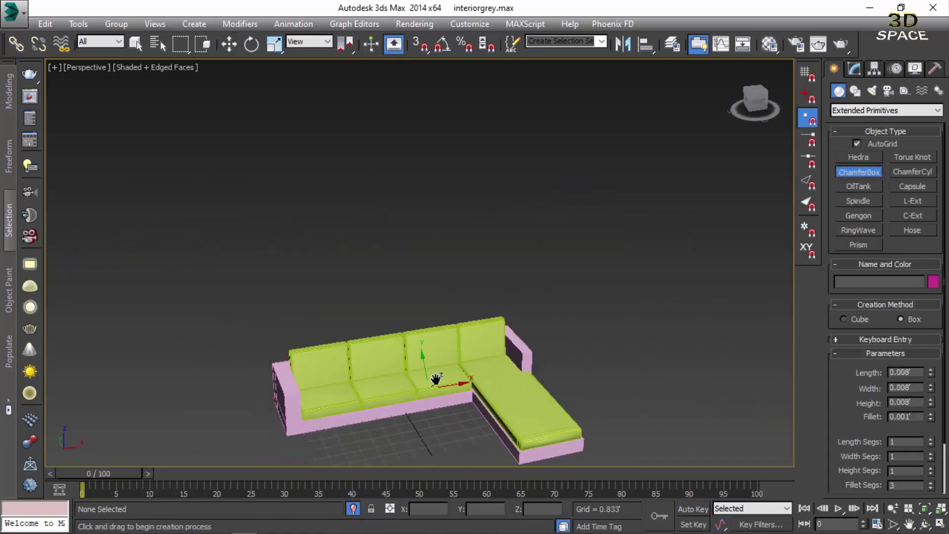
{"action": "left_click_drag", "start_coordinate": [404, 380], "coordinate": [330, 447]}
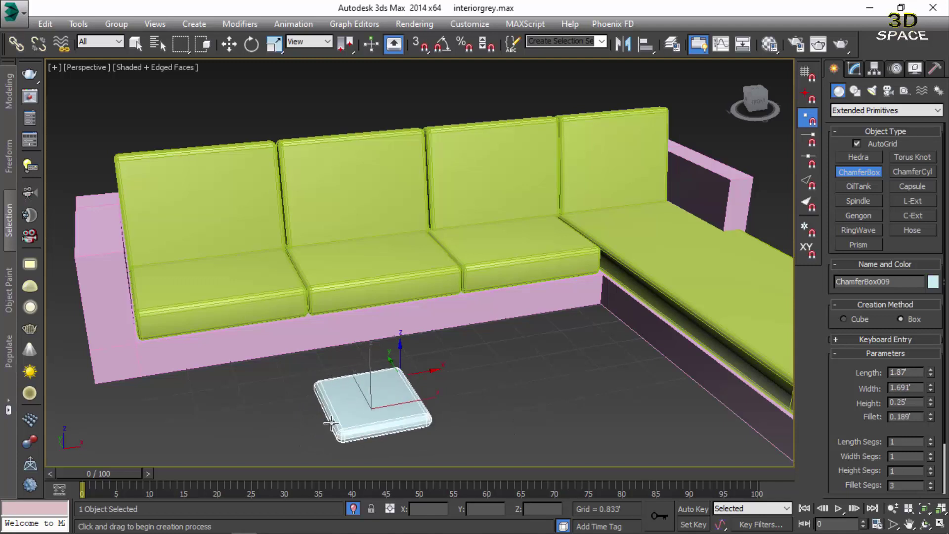
{"action": "left_click", "coordinate": [331, 425]}
- Move the new box onto the sofa's left seat, slightly above the cushion
{"action": "key", "text": "w"}
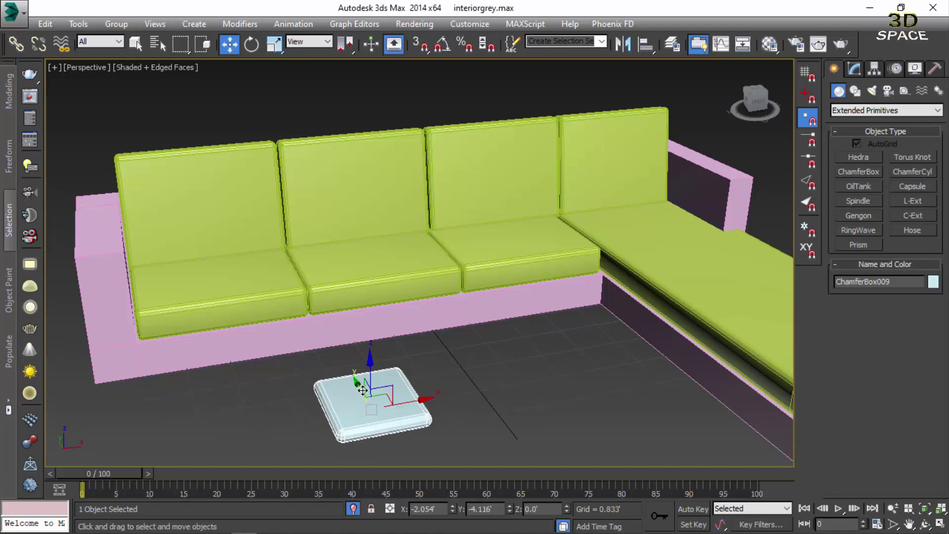
{"action": "mouse_move", "coordinate": [362, 391]}
{"action": "left_mouse_down"}
{"action": "mouse_move", "coordinate": [291, 281]}
{"action": "mouse_move", "coordinate": [323, 218]}
{"action": "left_mouse_up"}
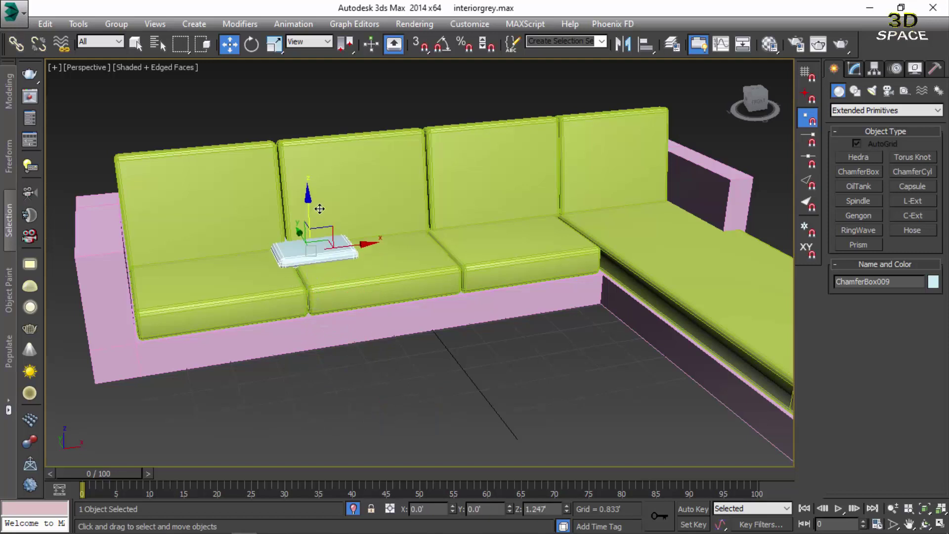
{"action": "left_click_drag", "start_coordinate": [344, 256], "coordinate": [204, 270]}
{"action": "middle_click_drag", "start_coordinate": [204, 269], "coordinate": [203, 267], "text": "alt"}
{"action": "left_click_drag", "start_coordinate": [204, 267], "coordinate": [144, 277]}
{"action": "middle_click_drag", "start_coordinate": [144, 277], "coordinate": [175, 271], "text": "alt"}
{"action": "key", "text": "z"}
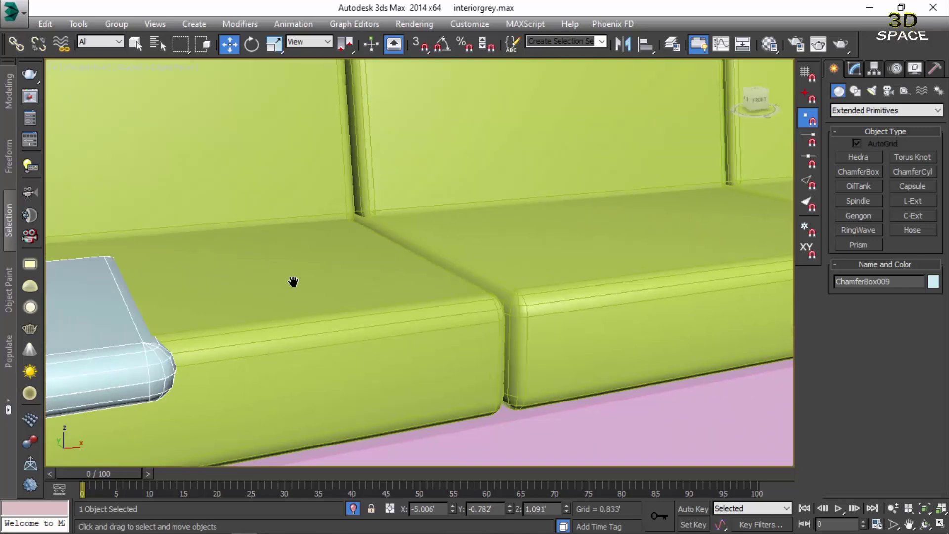
{"action": "left_click_drag", "start_coordinate": [443, 326], "coordinate": [410, 225]}
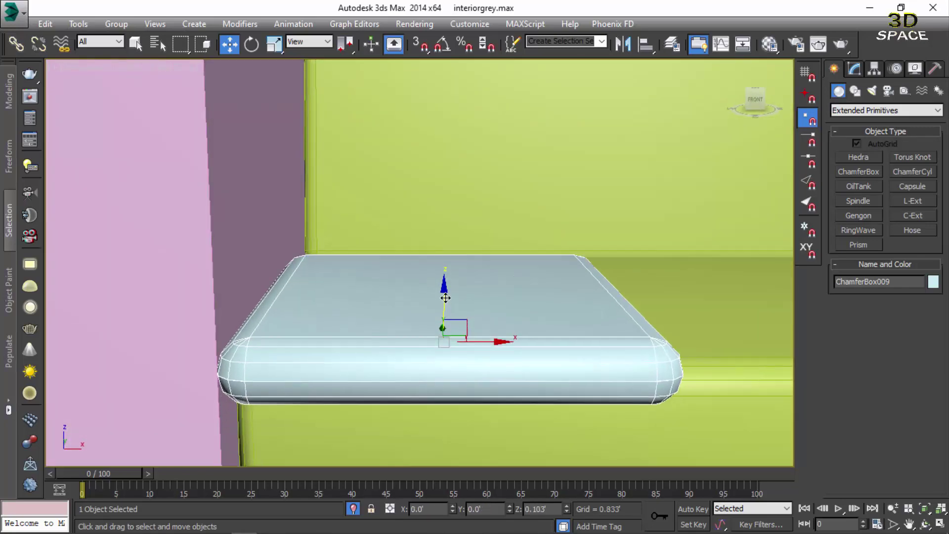
- Tilt the pillow and lift it, shifting it toward the left armrest
{"action": "left_click", "coordinate": [252, 44]}
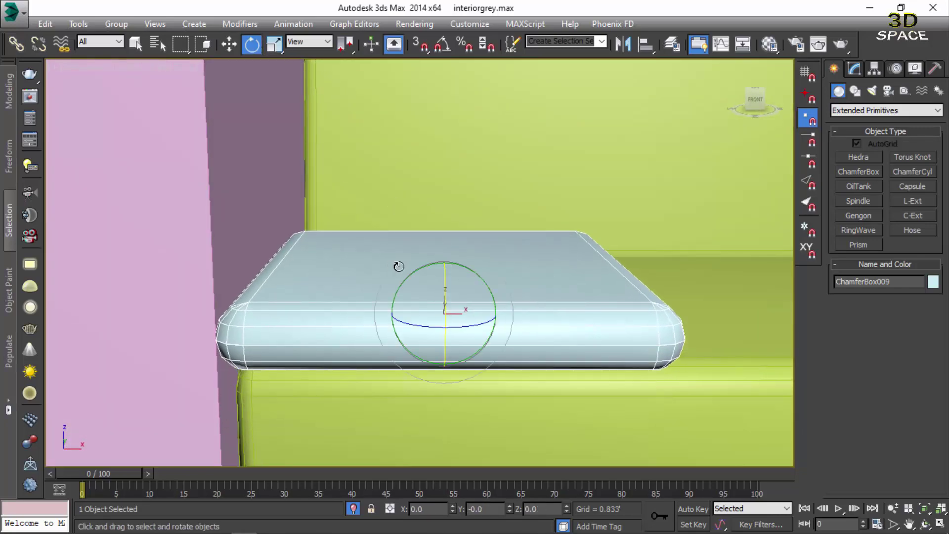
{"action": "left_click_drag", "start_coordinate": [411, 268], "coordinate": [492, 251]}
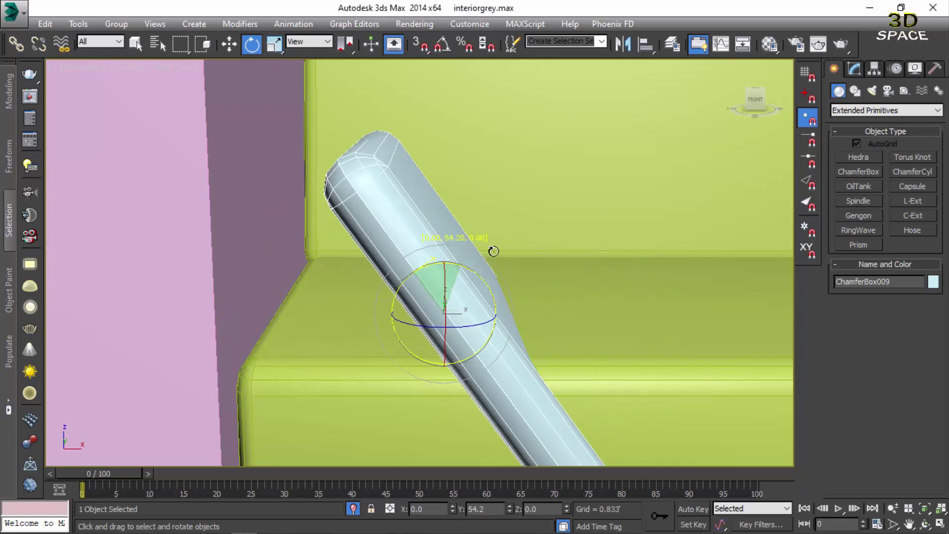
{"action": "key", "text": "w"}
{"action": "mouse_move", "coordinate": [442, 278]}
{"action": "left_mouse_down"}
{"action": "mouse_move", "coordinate": [435, 178]}
{"action": "mouse_move", "coordinate": [480, 218]}
{"action": "left_mouse_up"}
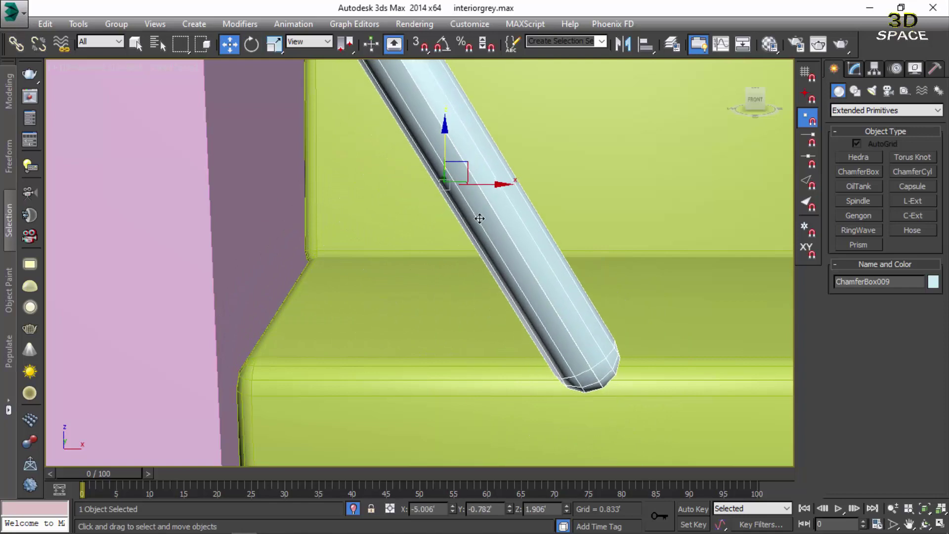
{"action": "left_click_drag", "start_coordinate": [483, 184], "coordinate": [381, 182]}
- Fine-tune the pillow's height and depth, then Shift-drag a copy toward the chaise
{"action": "scroll", "coordinate": [381, 182], "scroll_direction": "down", "scroll_amount": 5}
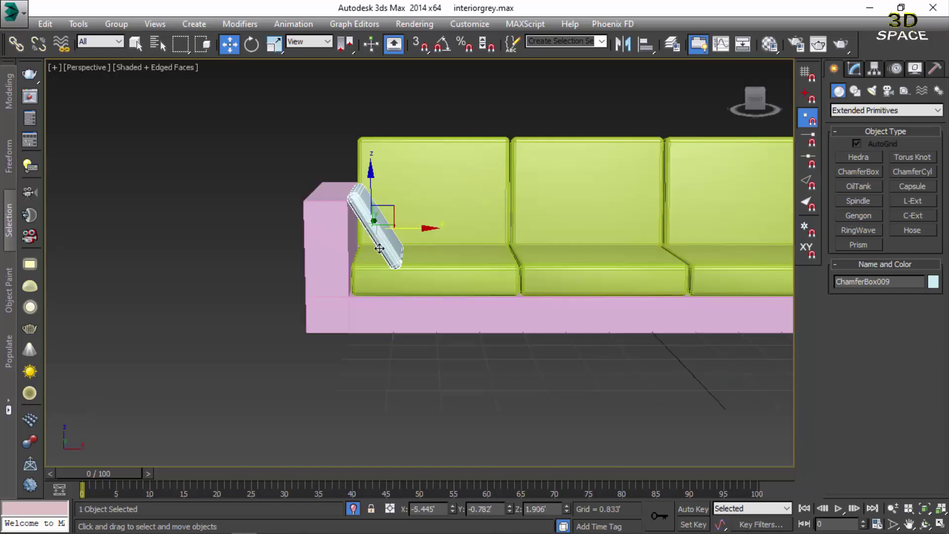
{"action": "middle_click_drag", "start_coordinate": [382, 197], "coordinate": [328, 257], "text": "alt"}
{"action": "scroll", "coordinate": [377, 236], "scroll_direction": "up", "scroll_amount": 6}
{"action": "middle_click_drag", "start_coordinate": [383, 245], "coordinate": [357, 168], "text": "alt"}
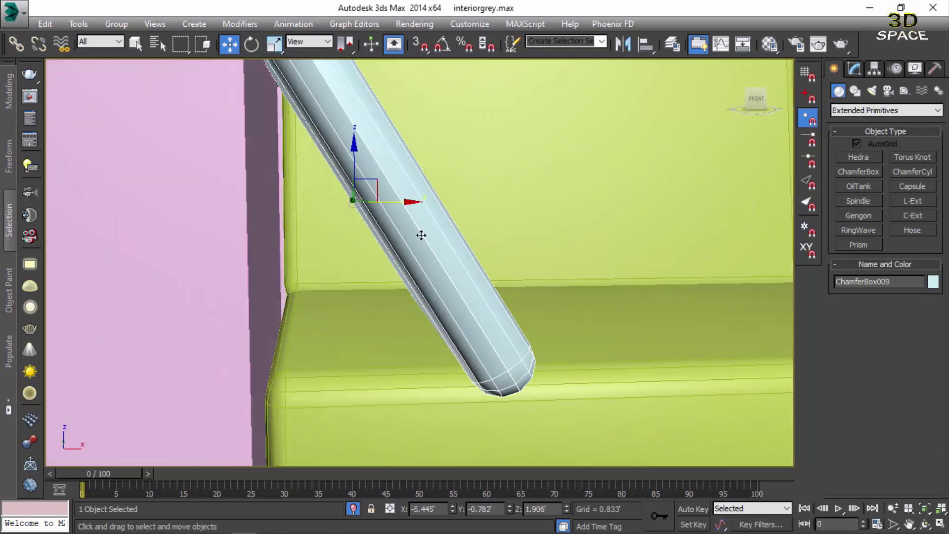
{"action": "left_click_drag", "start_coordinate": [350, 162], "coordinate": [350, 159]}
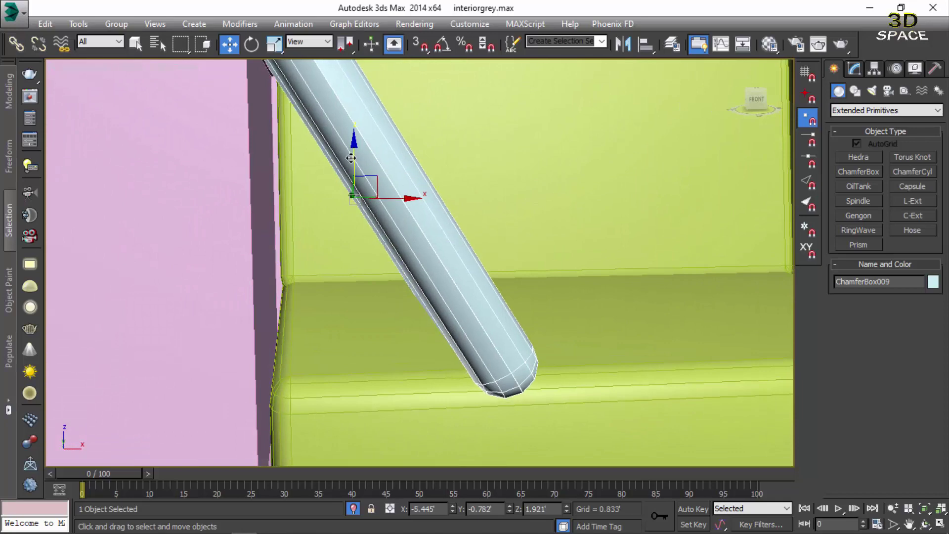
{"action": "scroll", "coordinate": [318, 216], "scroll_direction": "down", "scroll_amount": 4}
{"action": "middle_click_drag", "start_coordinate": [303, 223], "coordinate": [349, 219], "text": "alt"}
{"action": "scroll", "coordinate": [337, 200], "scroll_direction": "up", "scroll_amount": 5}
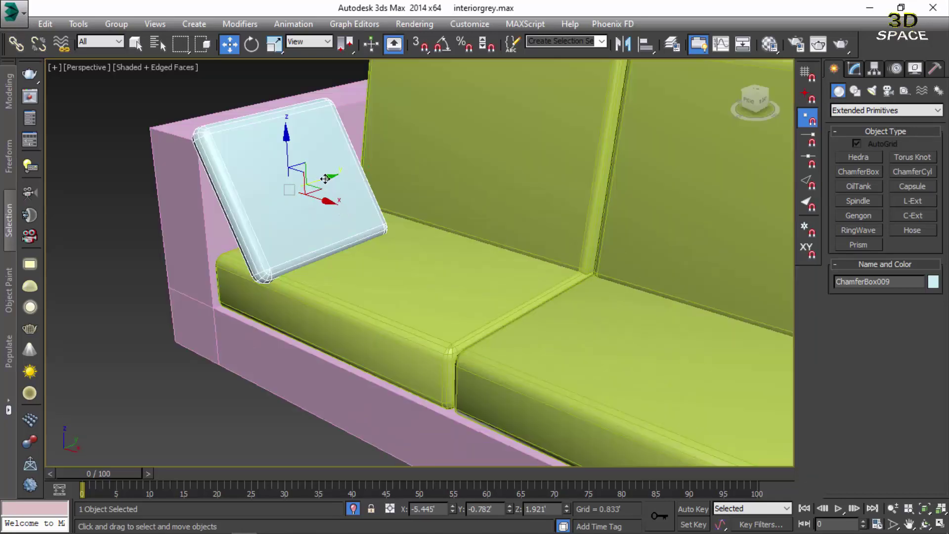
{"action": "left_click_drag", "start_coordinate": [325, 179], "coordinate": [342, 171]}
{"action": "scroll", "coordinate": [346, 198], "scroll_direction": "down", "scroll_amount": 5}
{"action": "middle_click_drag", "start_coordinate": [357, 212], "coordinate": [371, 227], "text": "alt"}
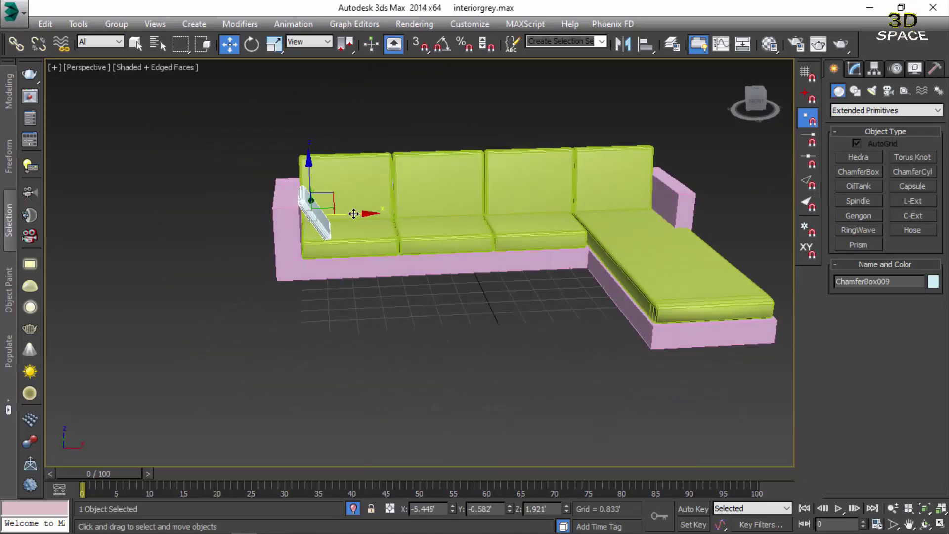
{"action": "left_click_drag", "start_coordinate": [354, 214], "coordinate": [648, 203], "text": "shift"}
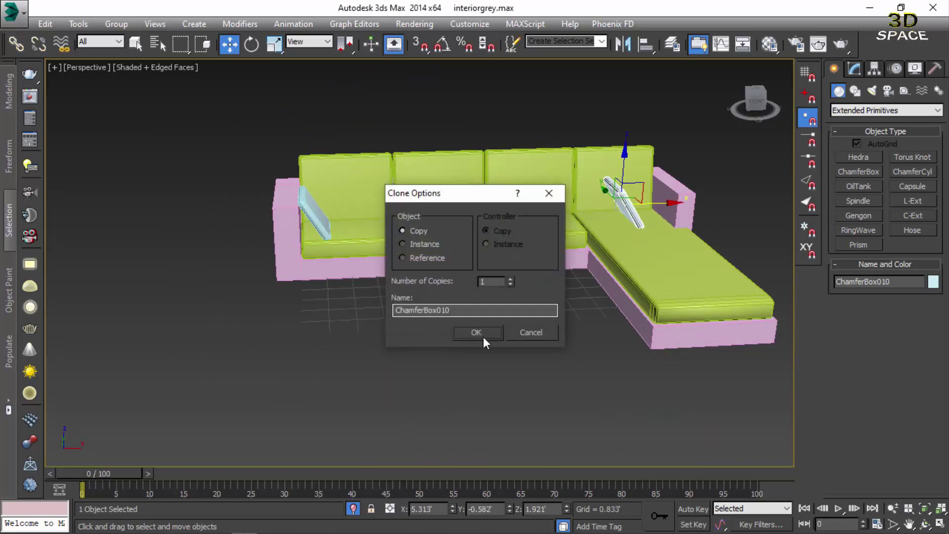
- Confirm the pillow clone as a copy, rotate it flat and lower it toward the chaise
{"action": "left_click", "coordinate": [476, 332]}
{"action": "scroll", "coordinate": [479, 330], "scroll_direction": "up", "scroll_amount": 6}
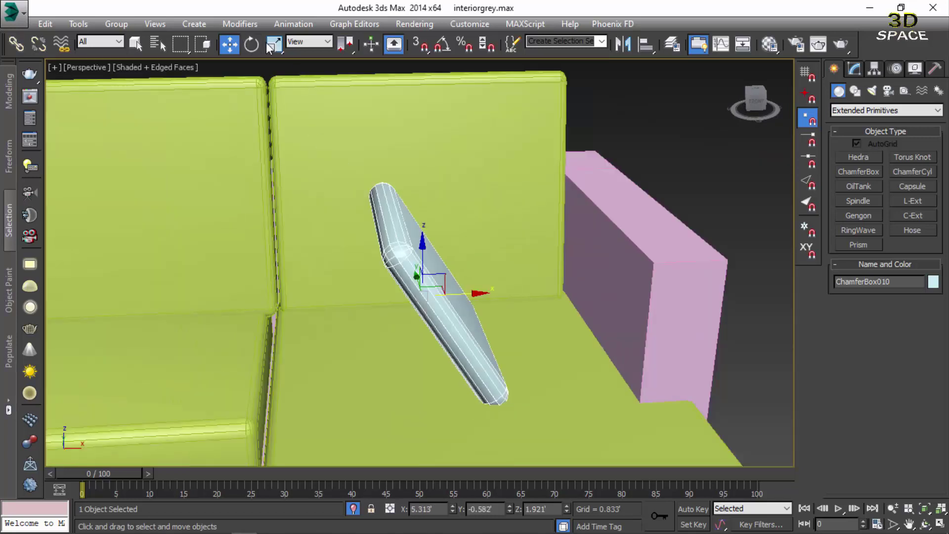
{"action": "left_click", "coordinate": [252, 45]}
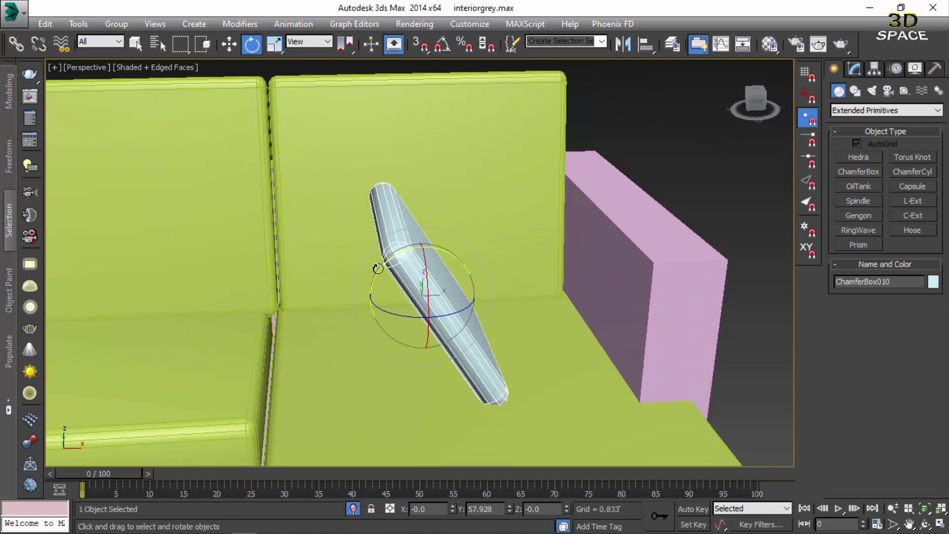
{"action": "left_click_drag", "start_coordinate": [378, 268], "coordinate": [338, 355]}
{"action": "key", "text": "w"}
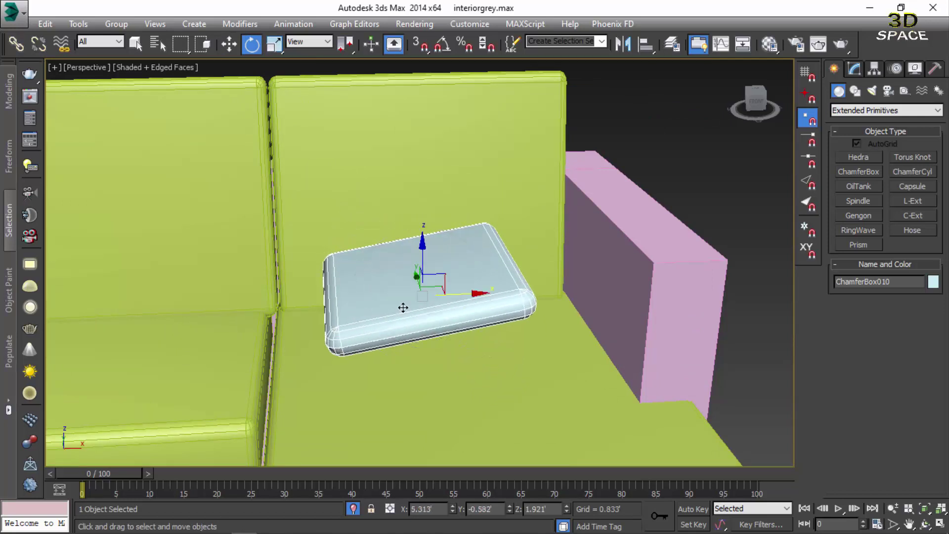
{"action": "mouse_move", "coordinate": [423, 262]}
{"action": "left_mouse_down"}
{"action": "mouse_move", "coordinate": [421, 321]}
{"action": "mouse_move", "coordinate": [422, 295]}
{"action": "left_mouse_up"}
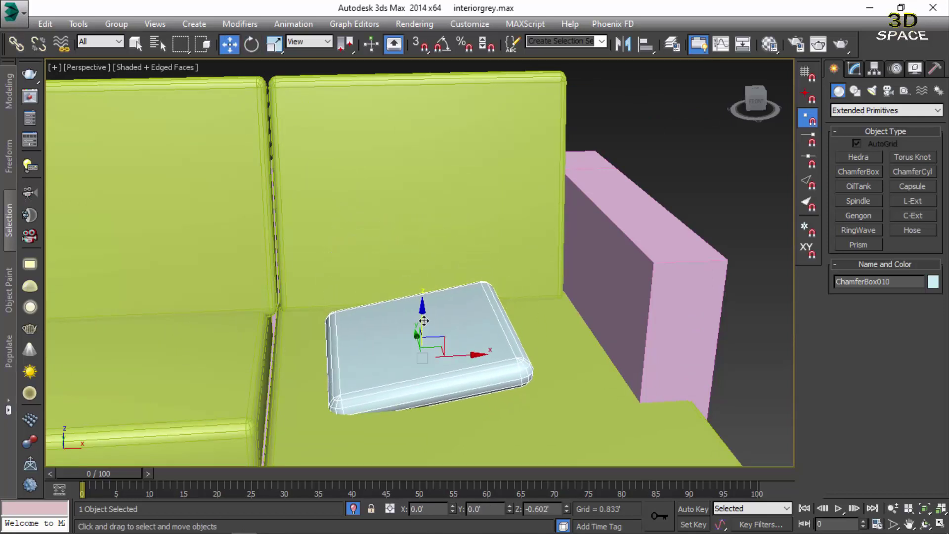
- Tilt the flat pillow to match the chaise cushion and settle it onto the seat
{"action": "left_click", "coordinate": [252, 44]}
{"action": "mouse_move", "coordinate": [307, 237]}
{"action": "middle_mouse_down", "text": "alt"}
{"action": "mouse_move", "coordinate": [296, 174]}
{"action": "mouse_move", "coordinate": [371, 244]}
{"action": "mouse_move", "coordinate": [388, 244]}
{"action": "middle_mouse_up", "text": "alt"}
{"action": "left_click_drag", "start_coordinate": [387, 244], "coordinate": [402, 246]}
{"action": "key", "text": "w"}
{"action": "mouse_move", "coordinate": [400, 251]}
{"action": "middle_mouse_down", "text": "alt"}
{"action": "mouse_move", "coordinate": [388, 269]}
{"action": "mouse_move", "coordinate": [418, 252]}
{"action": "middle_mouse_up", "text": "alt"}
{"action": "left_click_drag", "start_coordinate": [420, 251], "coordinate": [420, 254]}
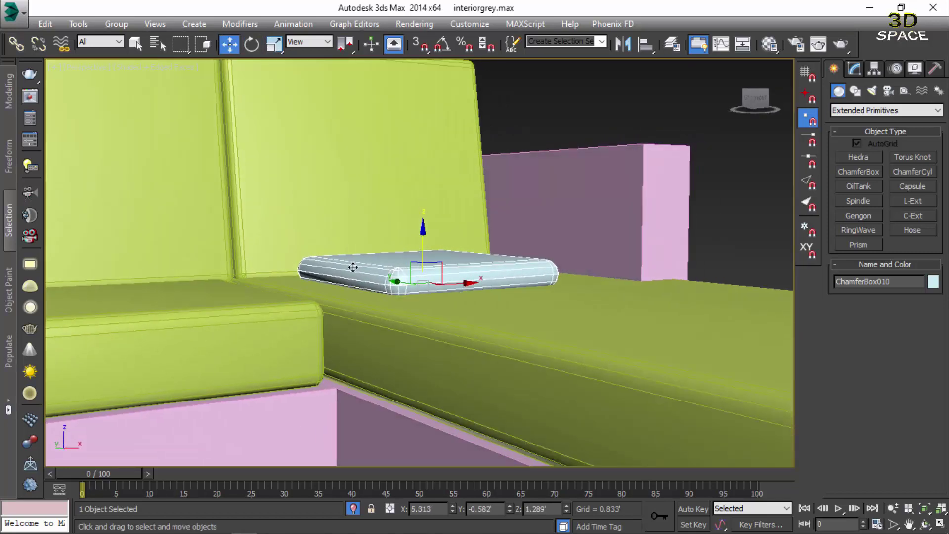
{"action": "middle_click_drag", "start_coordinate": [353, 267], "coordinate": [396, 295], "text": "alt"}
- Copy a second flat pillow onto the chaise, turning it about 46° and the first to another angle
{"action": "left_click_drag", "start_coordinate": [414, 282], "coordinate": [669, 377], "text": "shift"}
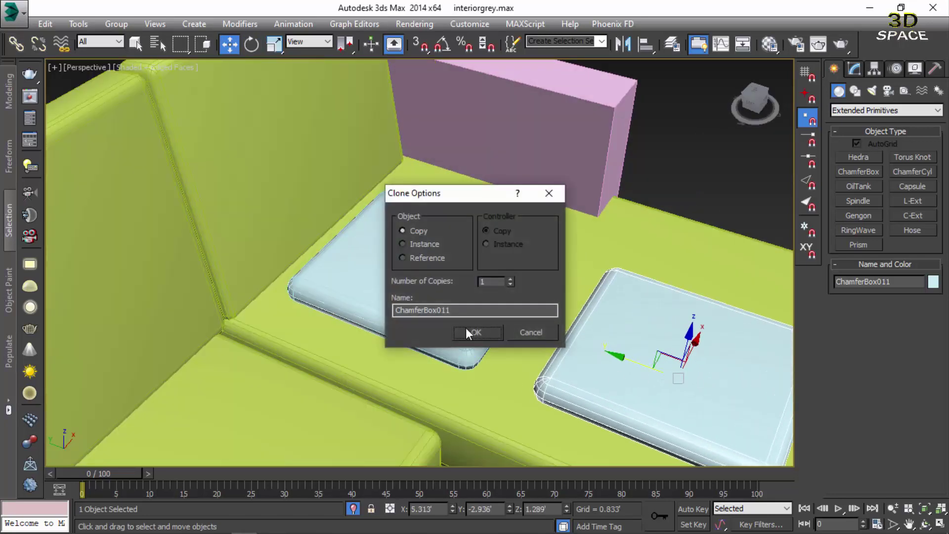
{"action": "left_click", "coordinate": [466, 328]}
{"action": "left_click", "coordinate": [251, 43]}
{"action": "scroll", "coordinate": [365, 294], "scroll_direction": "down", "scroll_amount": 8}
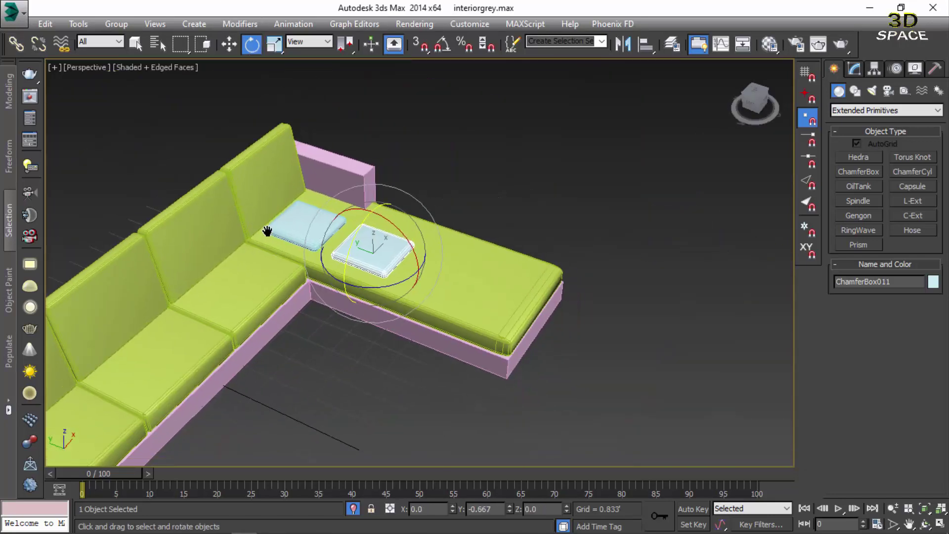
{"action": "left_click_drag", "start_coordinate": [379, 288], "coordinate": [333, 233]}
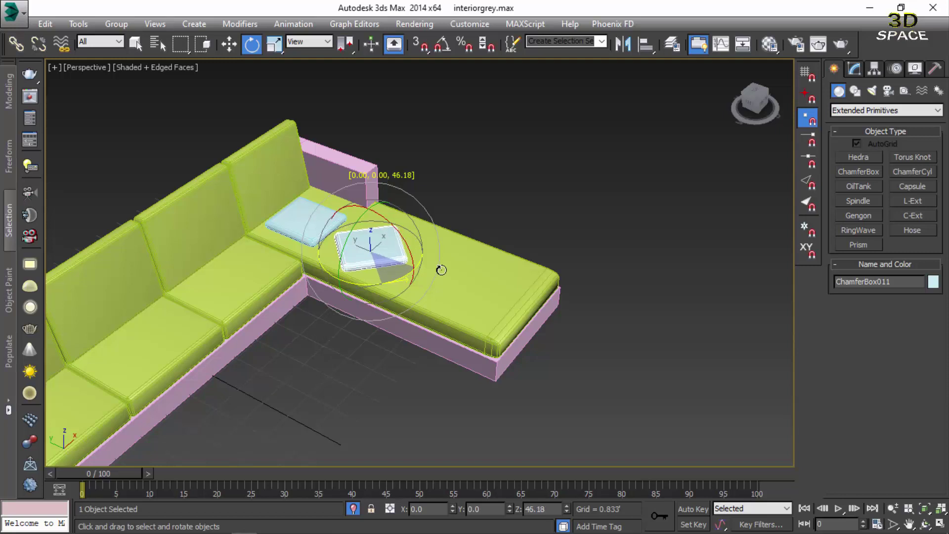
{"action": "left_click", "coordinate": [320, 225]}
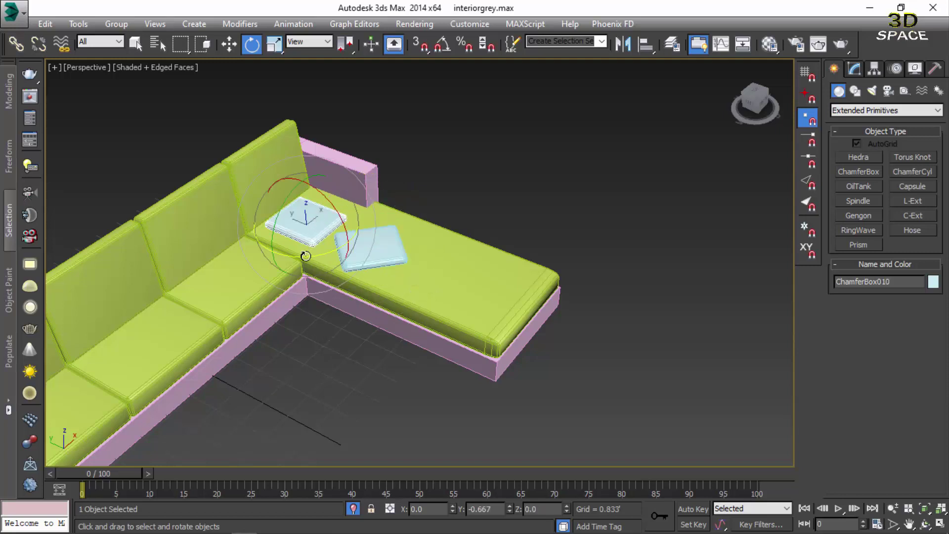
{"action": "left_click_drag", "start_coordinate": [306, 256], "coordinate": [162, 255]}
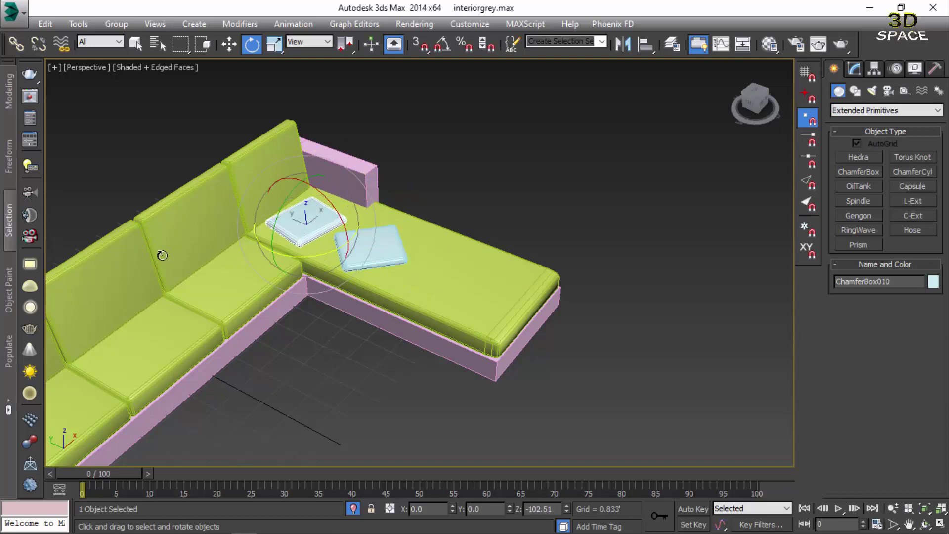
- Compare the chaise pillows against the reference room render
{"action": "scroll", "coordinate": [209, 281], "scroll_direction": "down", "scroll_amount": 3}
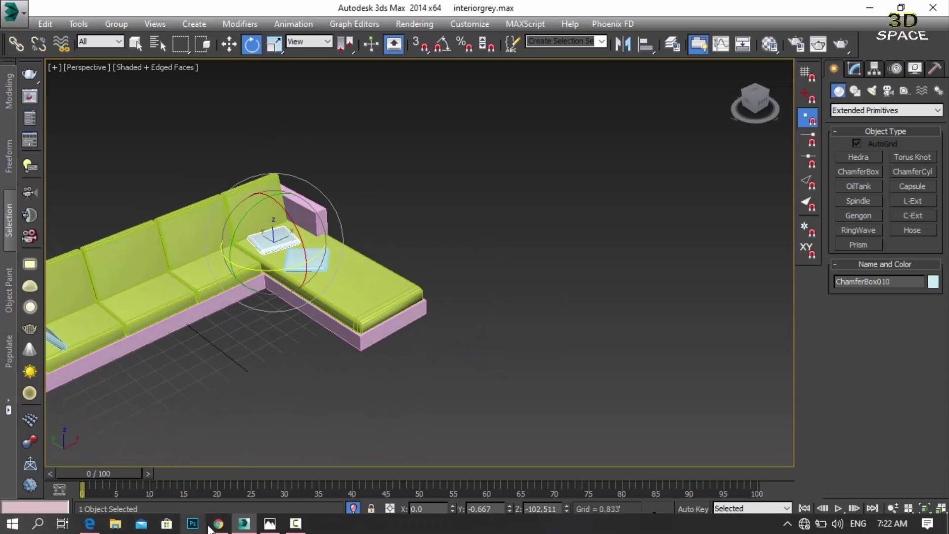
{"action": "left_click", "coordinate": [262, 528]}
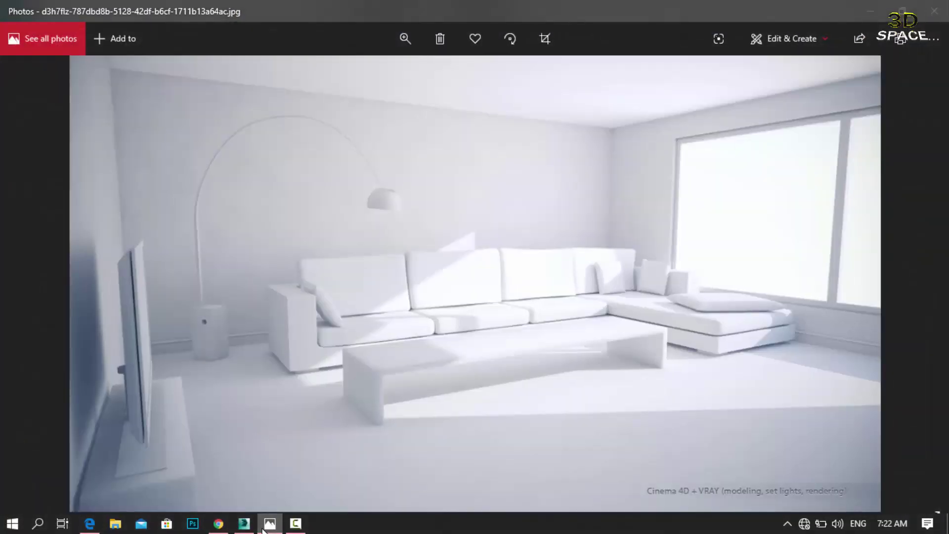
{"action": "left_click", "coordinate": [263, 528]}
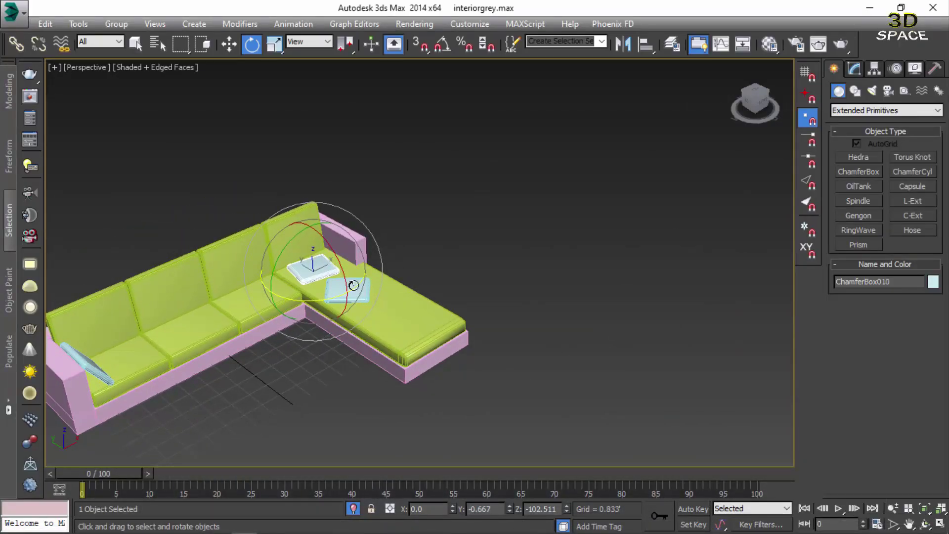
- Clone a chaise cushion and scale the copy larger and flatter
{"action": "key", "text": "w"}
{"action": "left_click", "coordinate": [336, 296]}
{"action": "left_click_drag", "start_coordinate": [326, 281], "coordinate": [382, 315], "text": "shift"}
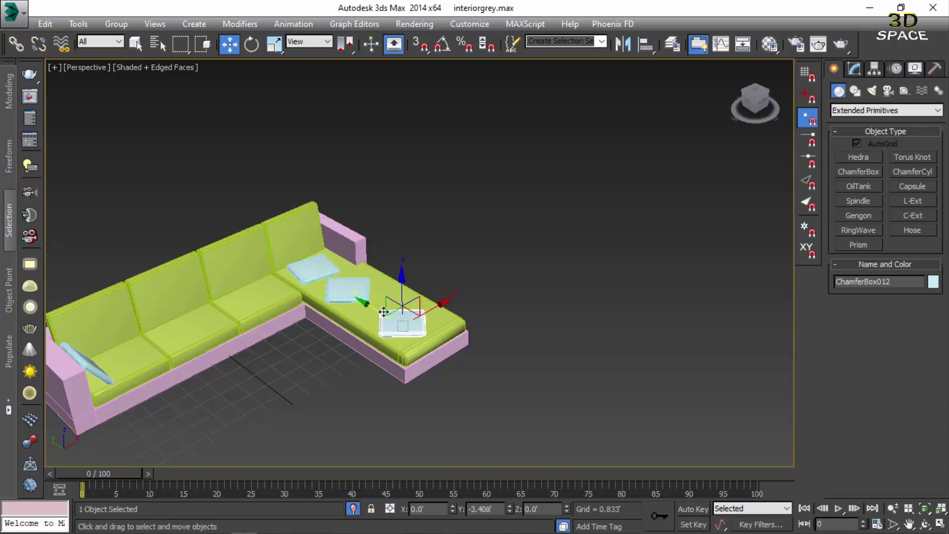
{"action": "left_click", "coordinate": [478, 331]}
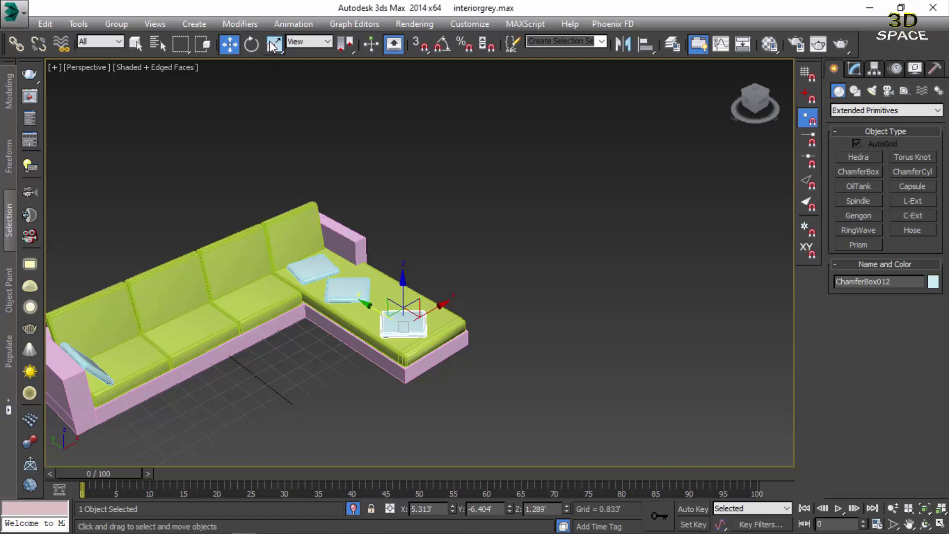
{"action": "middle_click_drag", "start_coordinate": [331, 100], "coordinate": [386, 354], "text": "alt"}
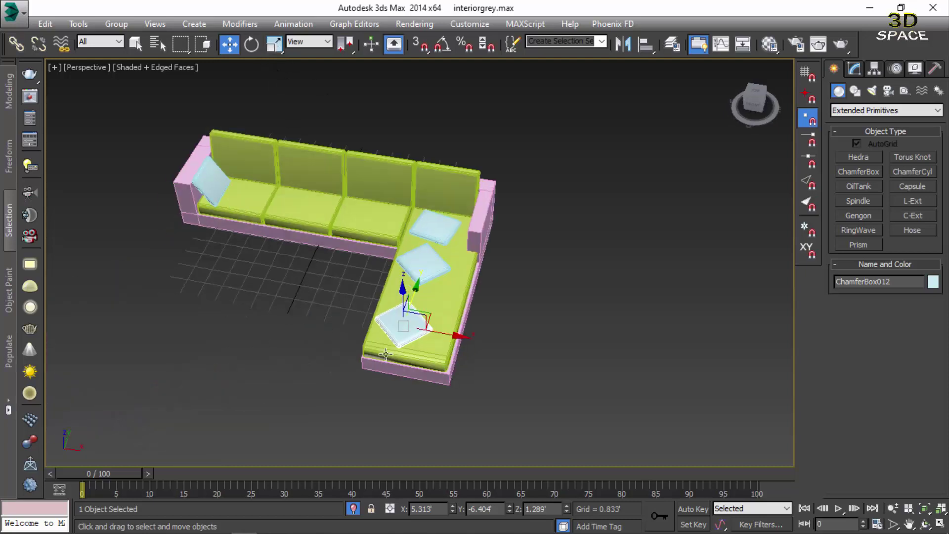
{"action": "left_click", "coordinate": [273, 44]}
{"action": "scroll", "coordinate": [428, 343], "scroll_direction": "up", "scroll_amount": 3}
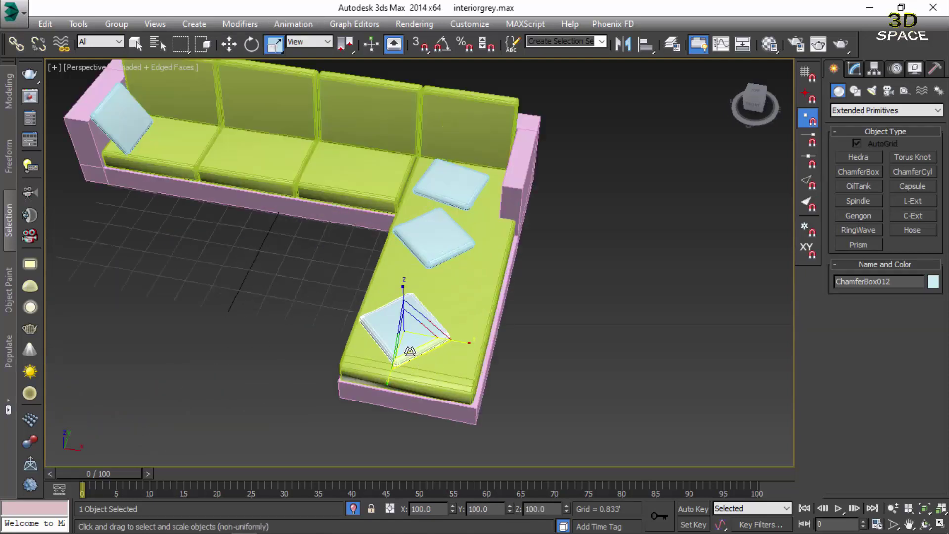
{"action": "left_click_drag", "start_coordinate": [413, 354], "coordinate": [467, 344]}
- Turn the large cushion square with the chaise and centre it near the chaise end
{"action": "key", "text": "w"}
{"action": "left_click_drag", "start_coordinate": [442, 300], "coordinate": [397, 240]}
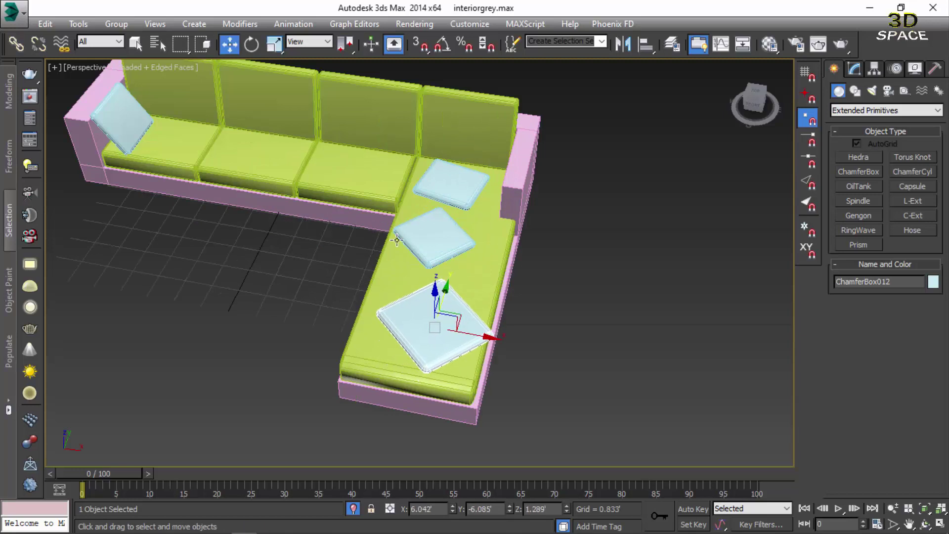
{"action": "left_click", "coordinate": [252, 37]}
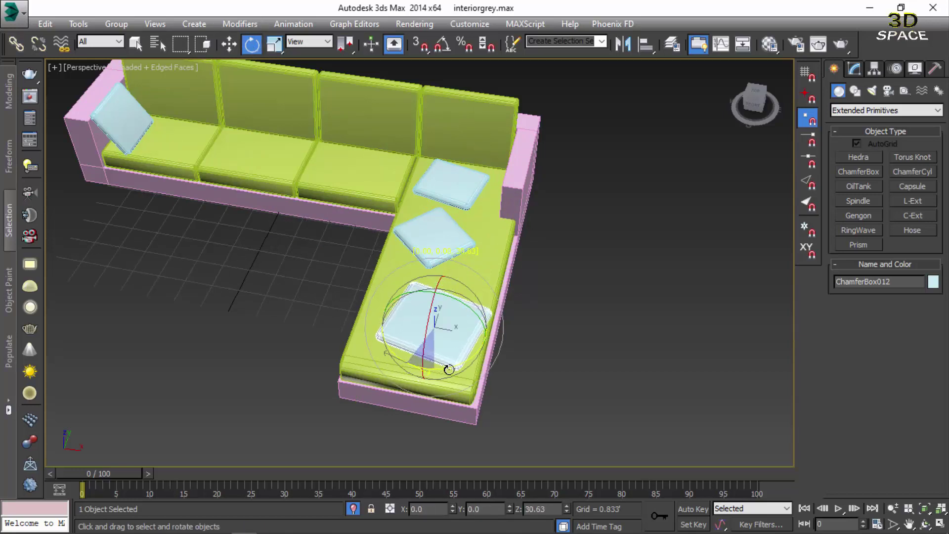
{"action": "key", "text": "w"}
{"action": "mouse_move", "coordinate": [406, 362]}
{"action": "left_mouse_down"}
{"action": "mouse_move", "coordinate": [452, 355]}
{"action": "mouse_move", "coordinate": [431, 337]}
{"action": "left_mouse_up"}
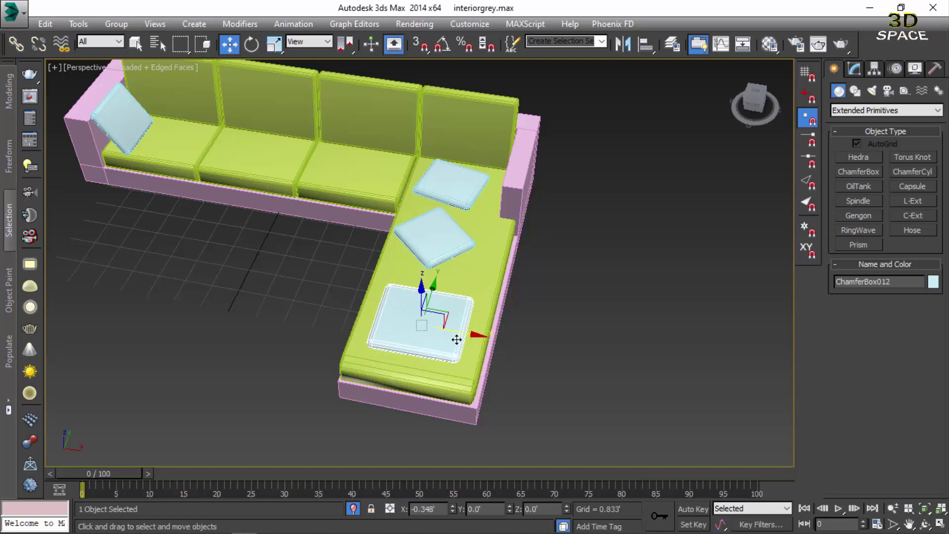
{"action": "mouse_move", "coordinate": [370, 239]}
{"action": "middle_mouse_down"}
{"action": "mouse_move", "coordinate": [337, 216]}
{"action": "mouse_move", "coordinate": [376, 232]}
{"action": "middle_mouse_up"}
{"action": "scroll", "coordinate": [337, 216], "scroll_direction": "down", "scroll_amount": 2}
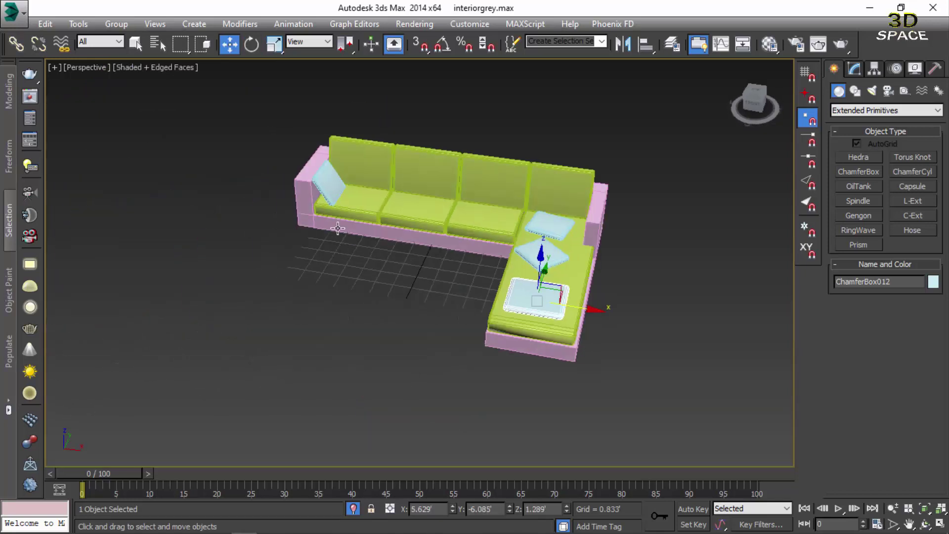
{"action": "scroll", "coordinate": [296, 188], "scroll_direction": "up", "scroll_amount": 5}
{"action": "left_click", "coordinate": [329, 148]}
- Clone the armrest pillow onto a long-section seat, tilt it with Angle Snap, and push it against the backrest
{"action": "left_click_drag", "start_coordinate": [408, 157], "coordinate": [693, 195], "text": "shift"}
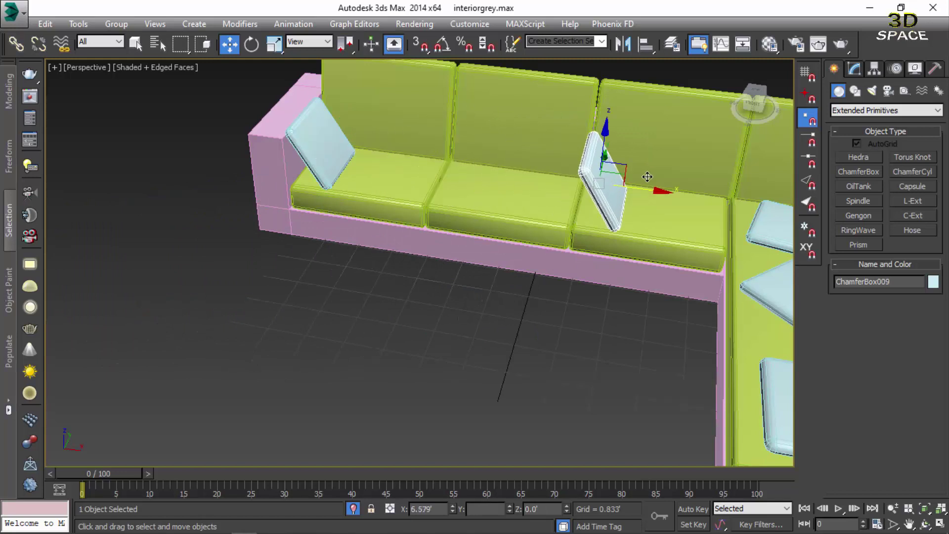
{"action": "left_click", "coordinate": [488, 327]}
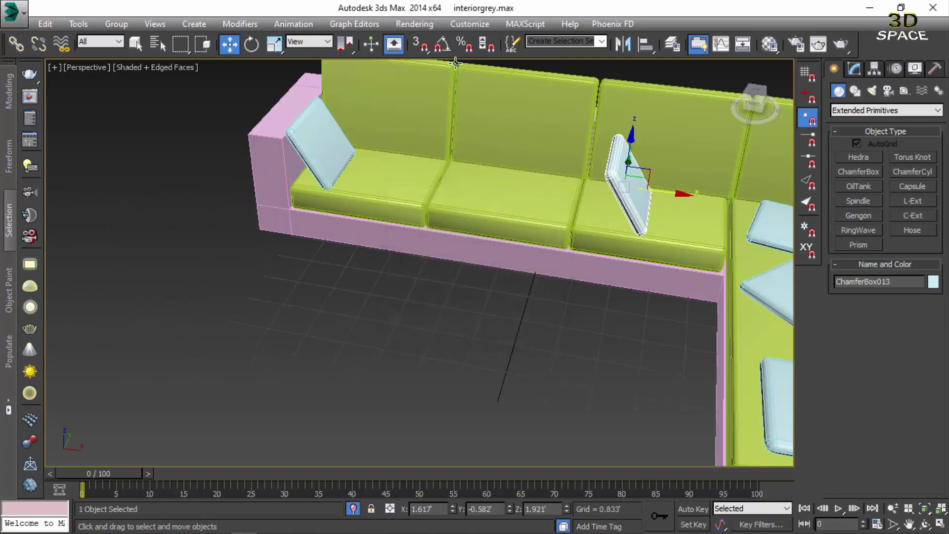
{"action": "left_click", "coordinate": [442, 44]}
{"action": "key", "text": "e"}
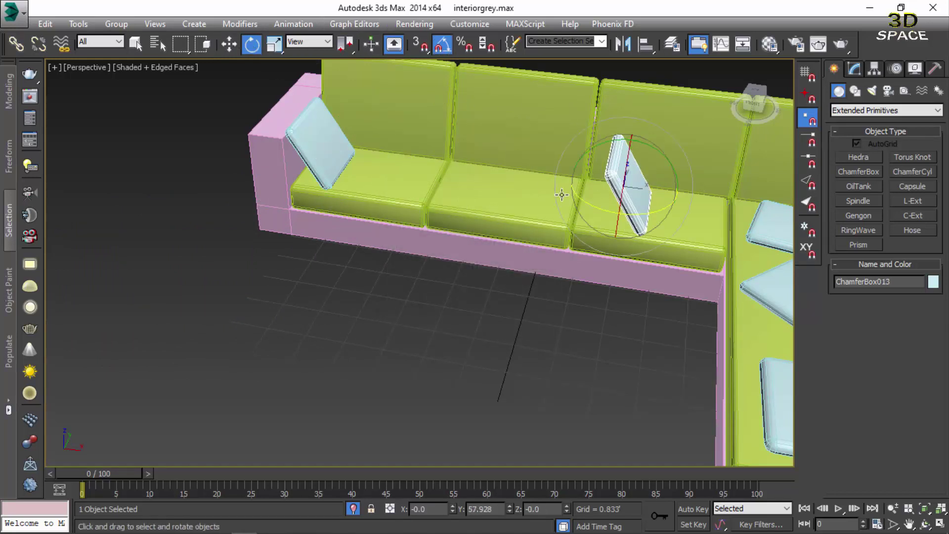
{"action": "mouse_move", "coordinate": [593, 200]}
{"action": "left_mouse_down"}
{"action": "mouse_move", "coordinate": [613, 223]}
{"action": "mouse_move", "coordinate": [574, 213]}
{"action": "left_mouse_up"}
{"action": "key", "text": "w"}
{"action": "middle_click_drag", "start_coordinate": [573, 213], "coordinate": [590, 194], "text": "alt"}
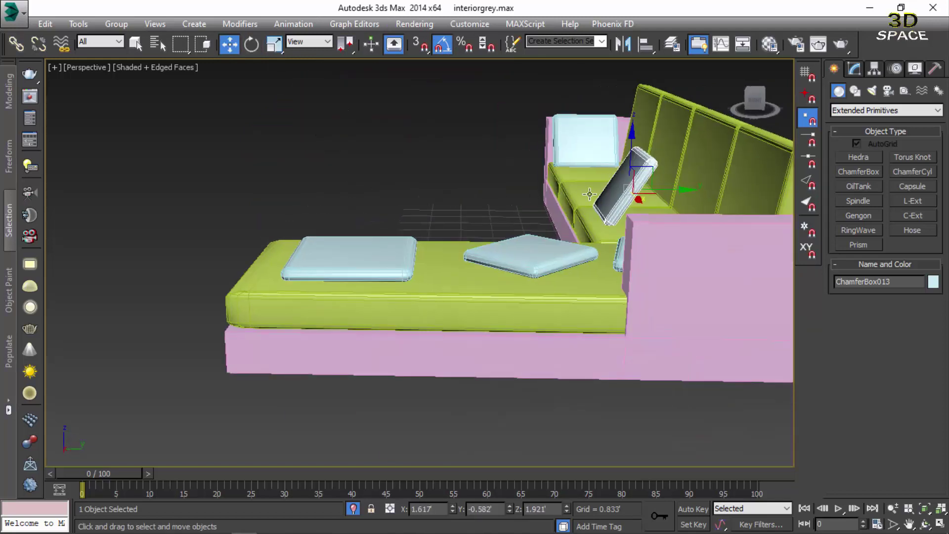
{"action": "left_click_drag", "start_coordinate": [664, 186], "coordinate": [708, 188]}
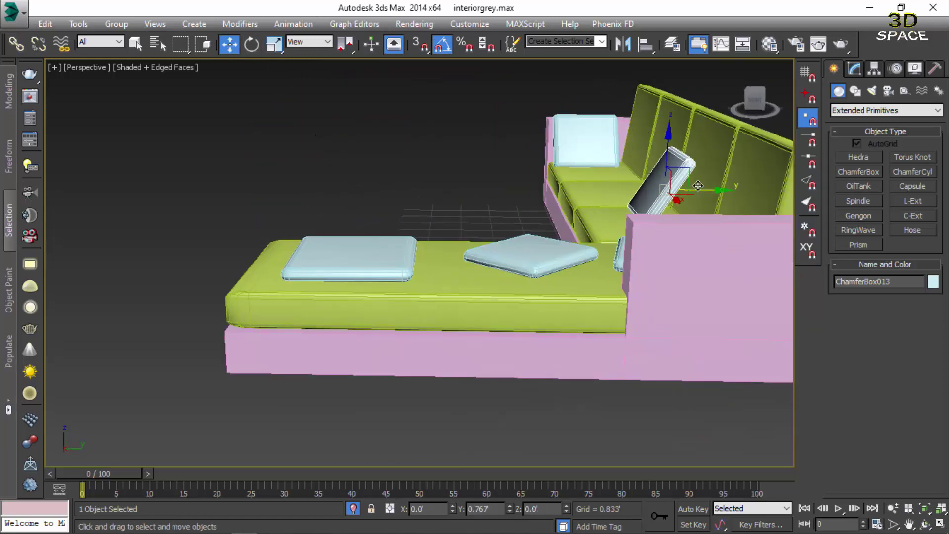
- Orbit to a low view and select the sofa's pink base
{"action": "mouse_move", "coordinate": [353, 182]}
{"action": "middle_mouse_down", "text": "alt"}
{"action": "mouse_move", "coordinate": [477, 195]}
{"action": "mouse_move", "coordinate": [377, 257]}
{"action": "mouse_move", "coordinate": [395, 242]}
{"action": "middle_mouse_up", "text": "alt"}
{"action": "scroll", "coordinate": [477, 195], "scroll_direction": "down", "scroll_amount": 5}
{"action": "left_click", "coordinate": [385, 251]}
{"action": "scroll", "coordinate": [396, 242], "scroll_direction": "up", "scroll_amount": 3}
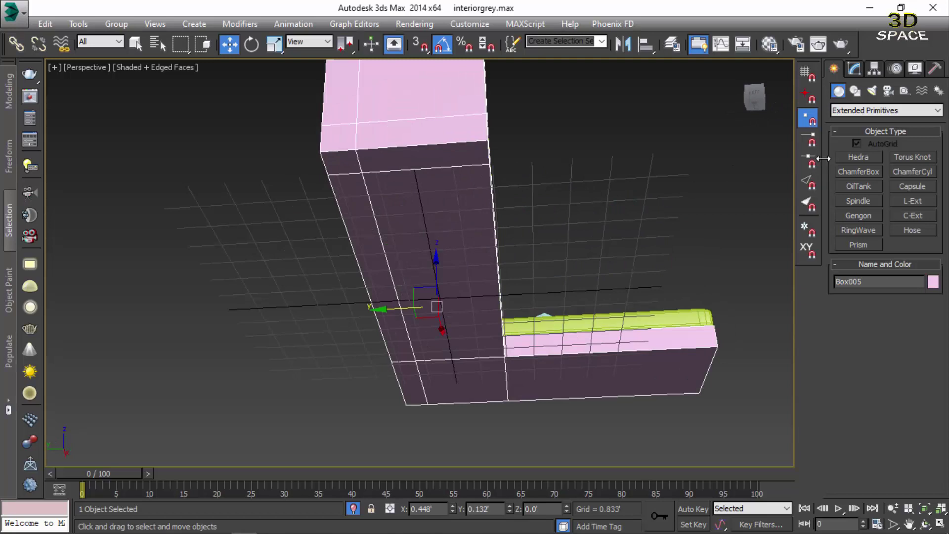
- Draw a small teal box foot under one corner of the sofa's pink base
{"action": "left_click", "coordinate": [846, 108]}
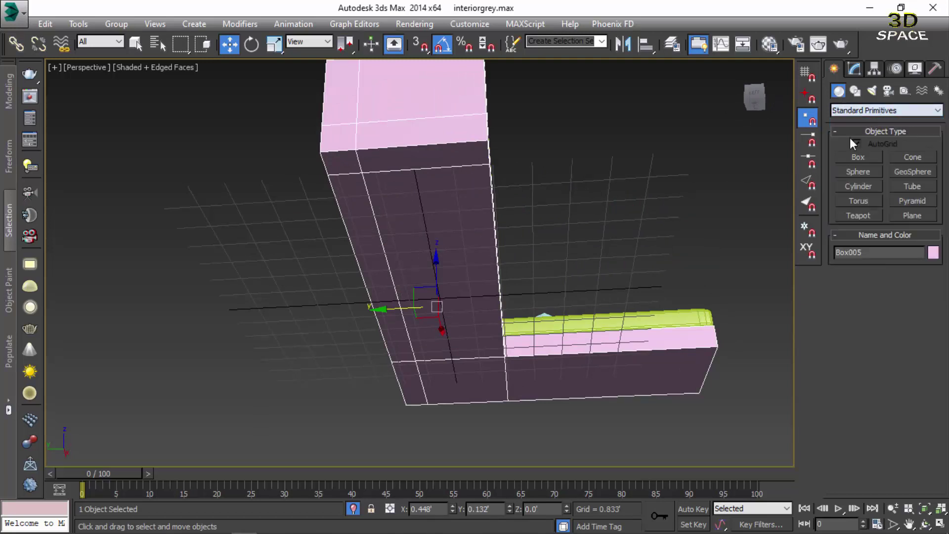
{"action": "left_click", "coordinate": [859, 157]}
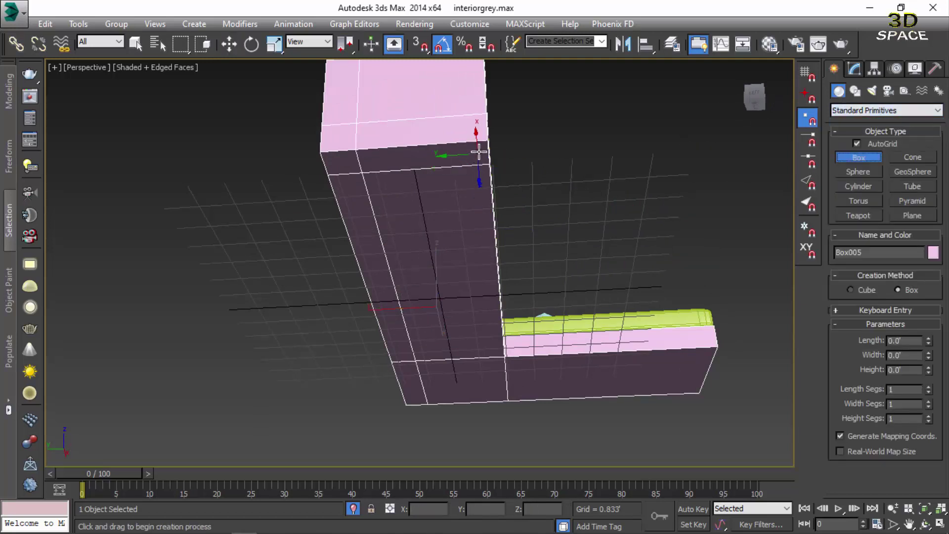
{"action": "left_click_drag", "start_coordinate": [481, 146], "coordinate": [450, 172]}
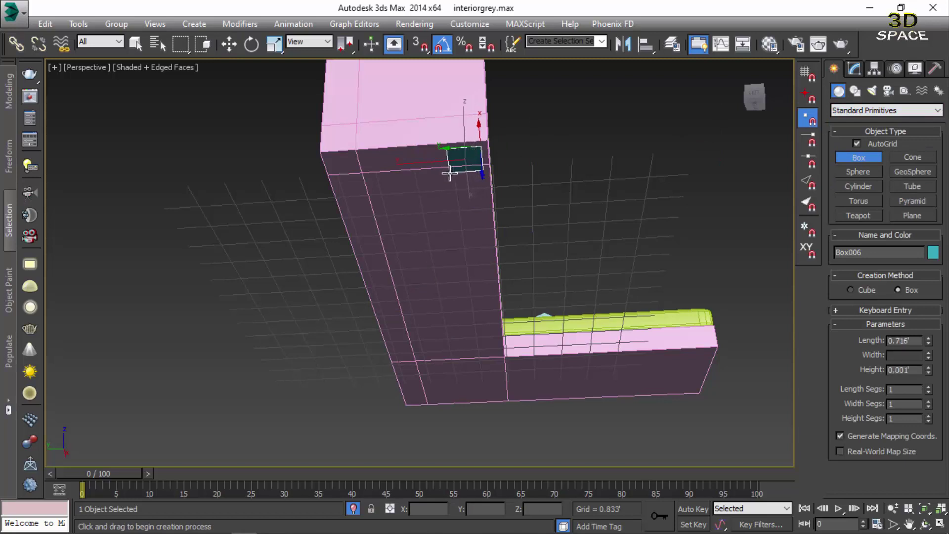
{"action": "left_click", "coordinate": [451, 171]}
{"action": "key", "text": "w"}
{"action": "mouse_move", "coordinate": [434, 197]}
{"action": "middle_mouse_down", "text": "alt"}
{"action": "mouse_move", "coordinate": [426, 189]}
{"action": "mouse_move", "coordinate": [487, 156]}
{"action": "middle_mouse_up", "text": "alt"}
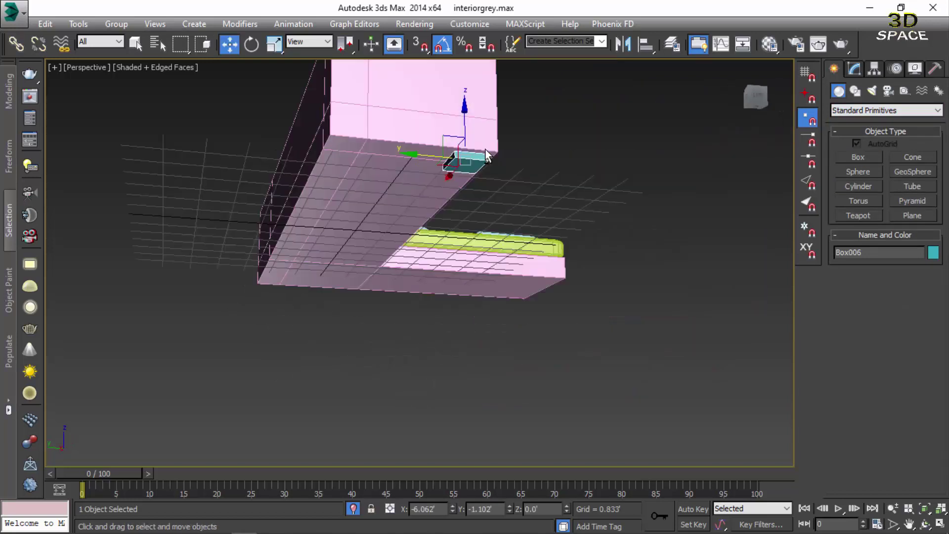
{"action": "scroll", "coordinate": [435, 159], "scroll_direction": "up", "scroll_amount": 3}
{"action": "scroll", "coordinate": [456, 210], "scroll_direction": "down", "scroll_amount": 2}
{"action": "middle_click_drag", "start_coordinate": [429, 208], "coordinate": [436, 212], "text": "alt"}
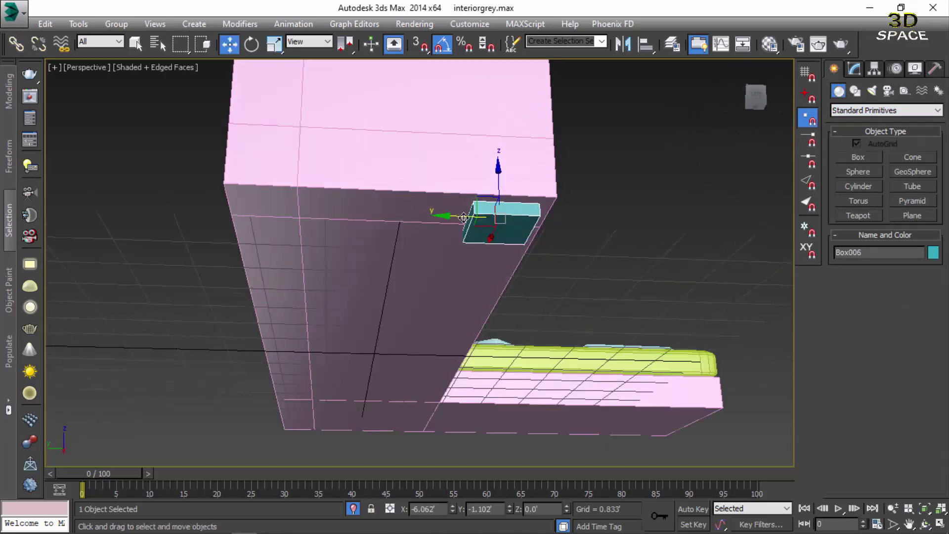
- Clone the foot to the opposite corner, then copy both feet to the base's far end
{"action": "left_click_drag", "start_coordinate": [435, 212], "coordinate": [237, 208], "text": "shift"}
{"action": "left_click", "coordinate": [478, 330]}
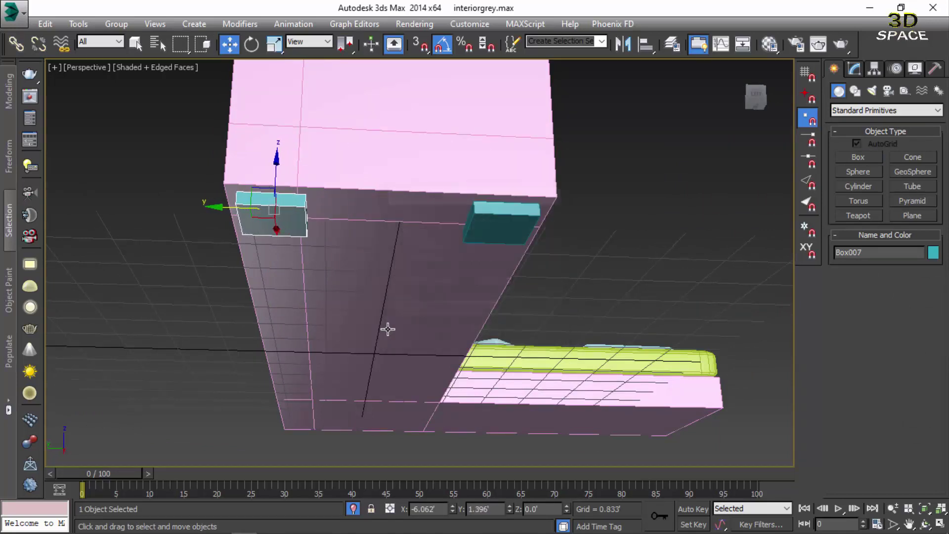
{"action": "scroll", "coordinate": [387, 322], "scroll_direction": "down", "scroll_amount": 4}
{"action": "left_click", "coordinate": [418, 305], "text": "ctrl"}
{"action": "mouse_move", "coordinate": [397, 332]}
{"action": "middle_mouse_down", "text": "alt"}
{"action": "mouse_move", "coordinate": [282, 309]}
{"action": "mouse_move", "coordinate": [409, 321]}
{"action": "middle_mouse_up", "text": "alt"}
{"action": "left_click_drag", "start_coordinate": [420, 315], "coordinate": [697, 404], "text": "shift"}
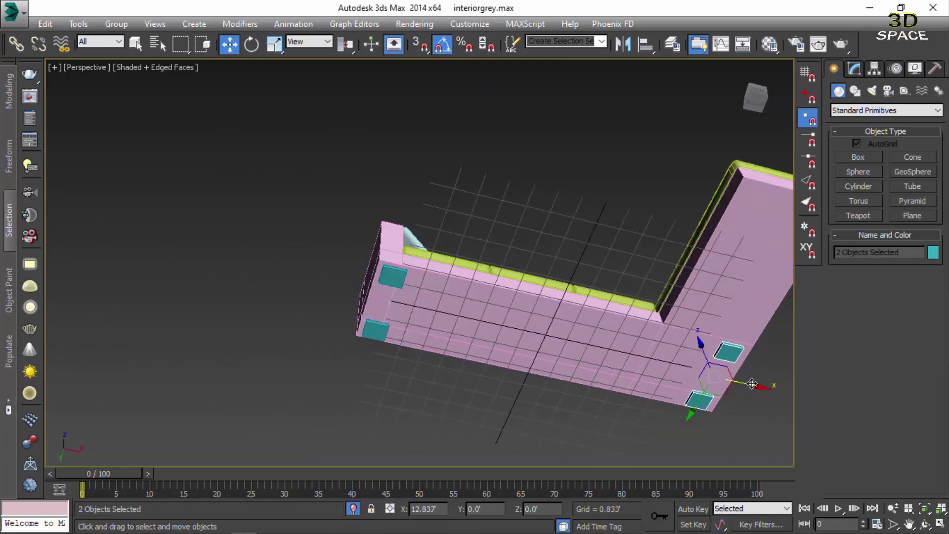
{"action": "left_click", "coordinate": [476, 331]}
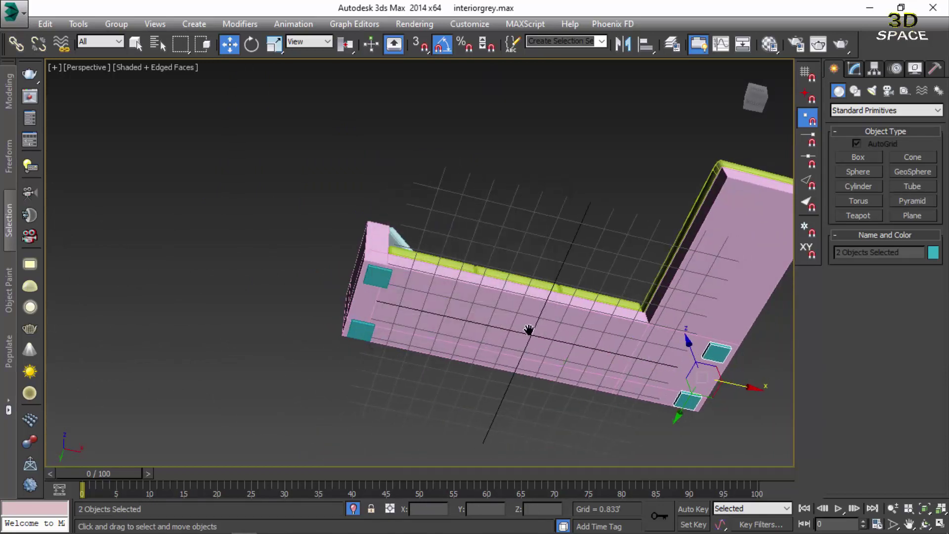
{"action": "middle_click_drag", "start_coordinate": [476, 330], "coordinate": [394, 304], "text": "alt"}
- Copy more feet toward the L's corner and along the chaise section's underside
{"action": "left_click", "coordinate": [514, 317]}
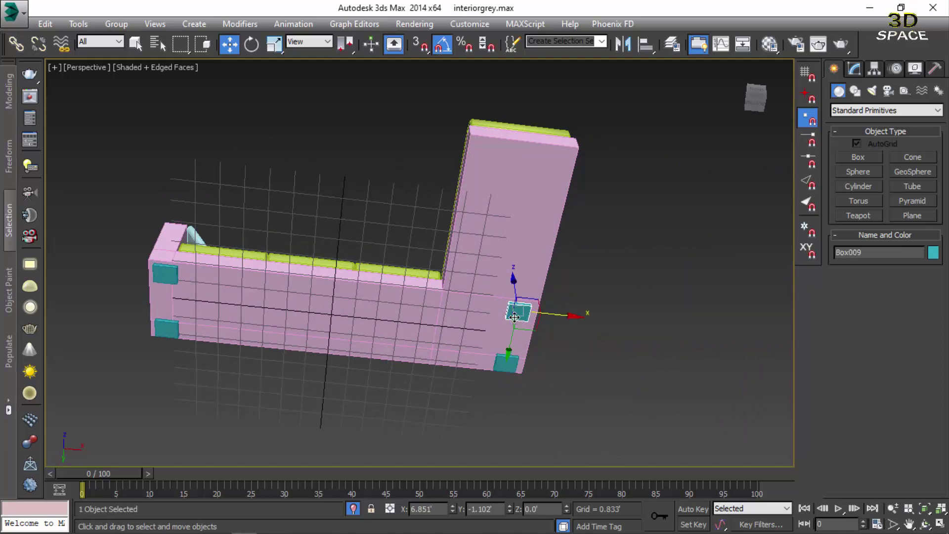
{"action": "left_click_drag", "start_coordinate": [536, 315], "coordinate": [477, 310], "text": "shift"}
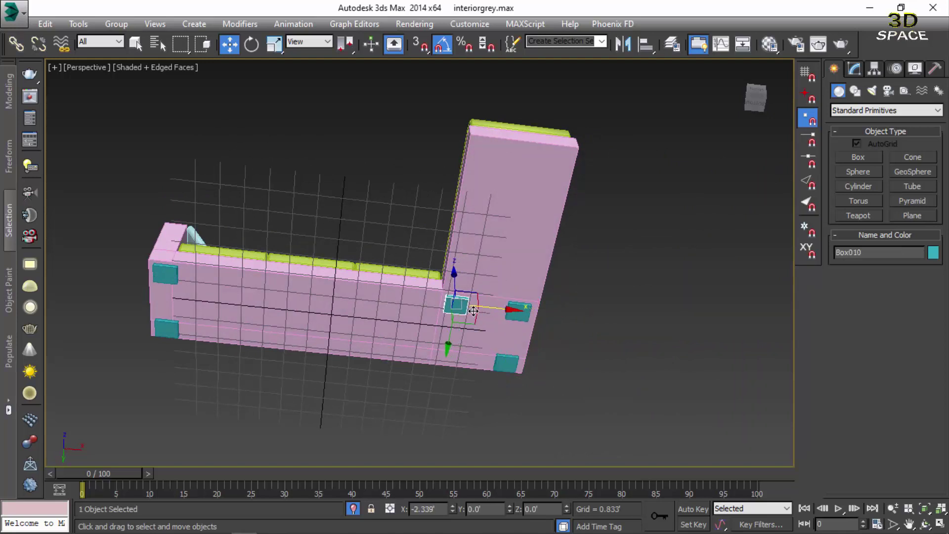
{"action": "left_click", "coordinate": [481, 331]}
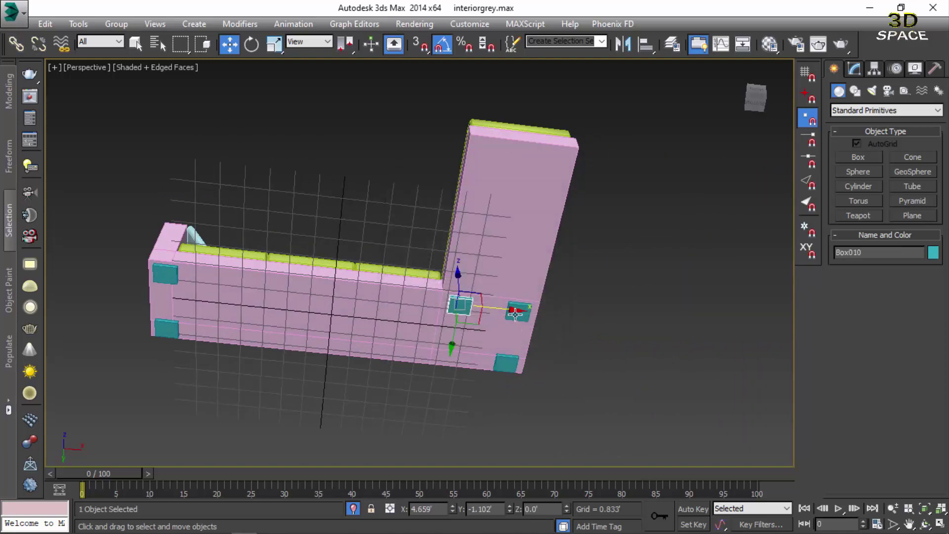
{"action": "left_click", "coordinate": [507, 306], "text": "ctrl"}
{"action": "left_click_drag", "start_coordinate": [484, 342], "coordinate": [511, 190]}
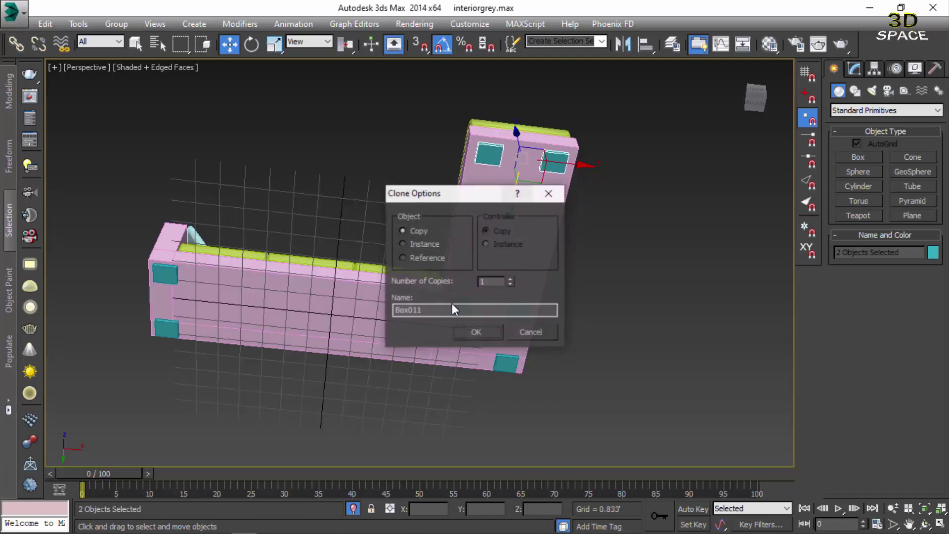
{"action": "left_click", "coordinate": [475, 329]}
{"action": "middle_click_drag", "start_coordinate": [474, 327], "coordinate": [344, 278], "text": "alt"}
- Select all 21 sofa parts and group them as Group001
{"action": "key", "text": "shift+z"}
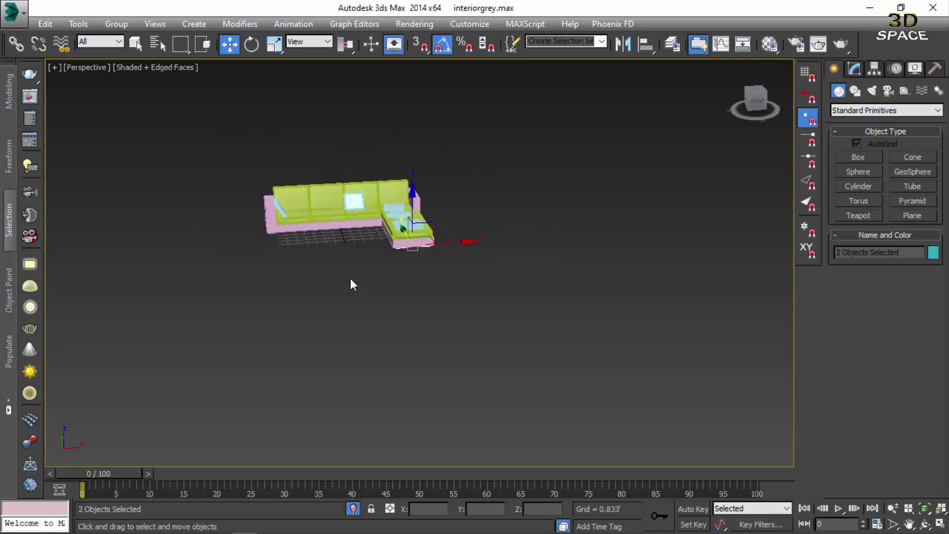
{"action": "left_click", "coordinate": [350, 278]}
{"action": "scroll", "coordinate": [343, 256], "scroll_direction": "up", "scroll_amount": 4}
{"action": "scroll", "coordinate": [508, 129], "scroll_direction": "up", "scroll_amount": 3}
{"action": "scroll", "coordinate": [509, 136], "scroll_direction": "down", "scroll_amount": 4}
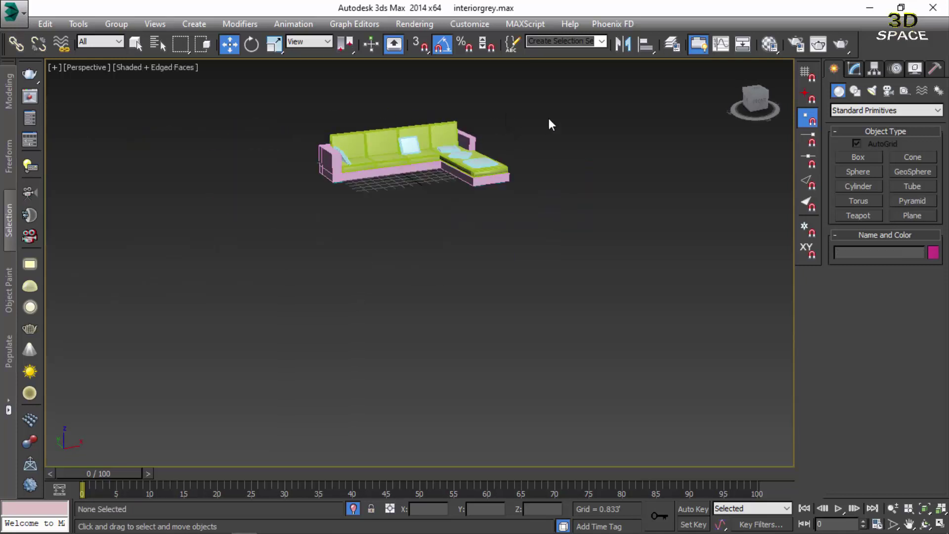
{"action": "left_click_drag", "start_coordinate": [550, 122], "coordinate": [269, 238]}
{"action": "scroll", "coordinate": [338, 154], "scroll_direction": "up", "scroll_amount": 4}
{"action": "left_click", "coordinate": [117, 23]}
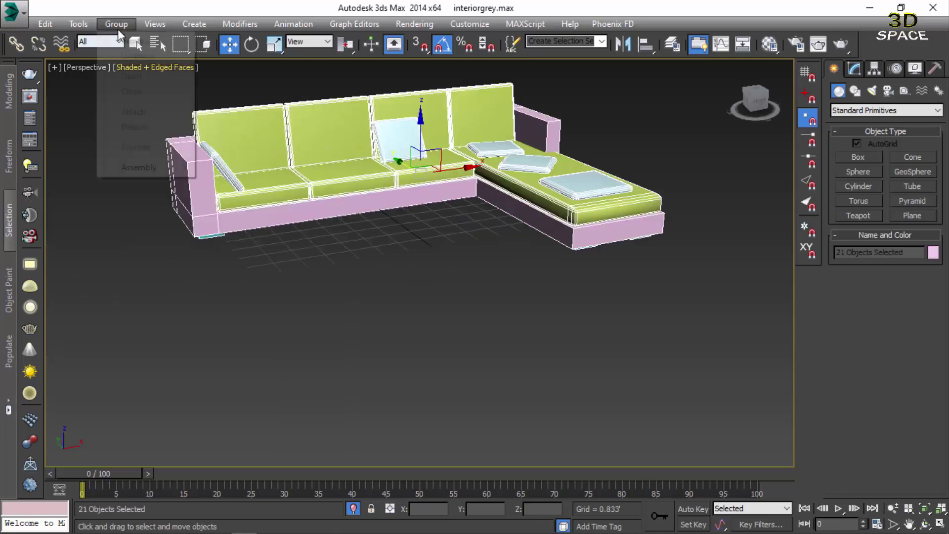
{"action": "left_click", "coordinate": [127, 41]}
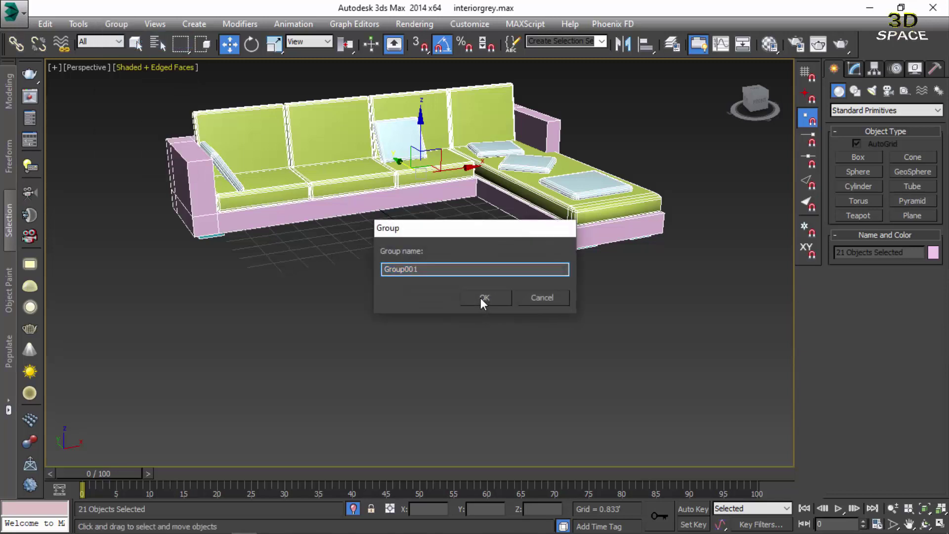
{"action": "left_click", "coordinate": [481, 297]}
{"action": "scroll", "coordinate": [329, 462], "scroll_direction": "down", "scroll_amount": 5}
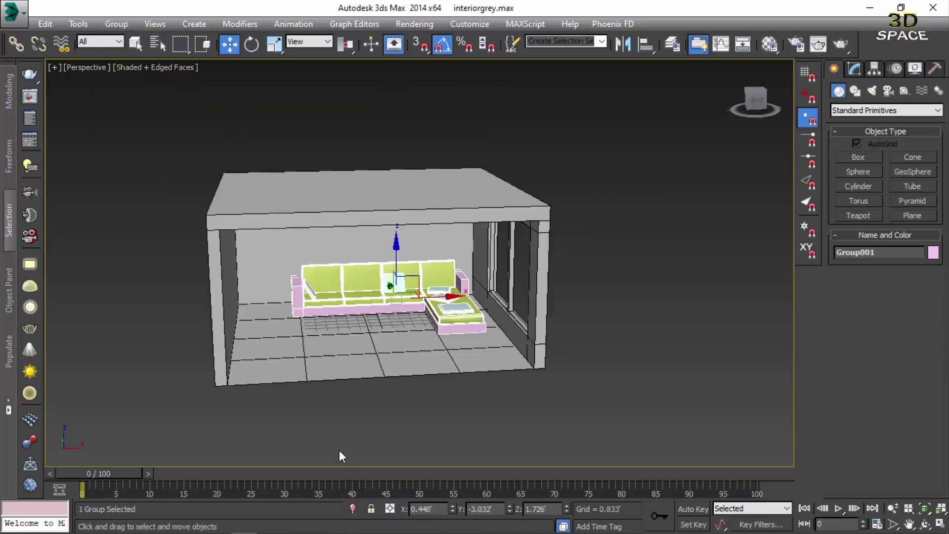
- Assign the default grey material and a black object colour to Group001
{"action": "key", "text": "m"}
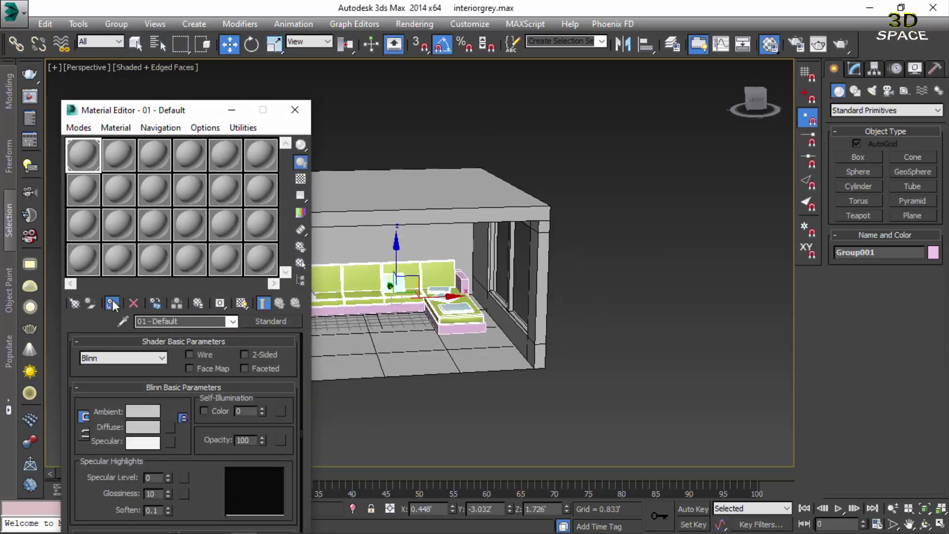
{"action": "left_click", "coordinate": [112, 303]}
{"action": "left_click", "coordinate": [295, 110]}
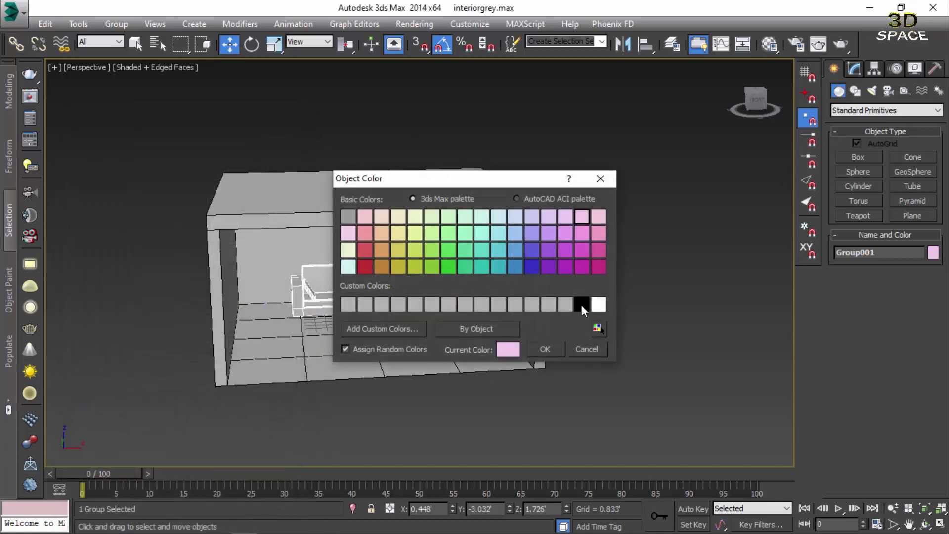
{"action": "left_click", "coordinate": [558, 347]}
{"action": "left_click", "coordinate": [582, 303]}
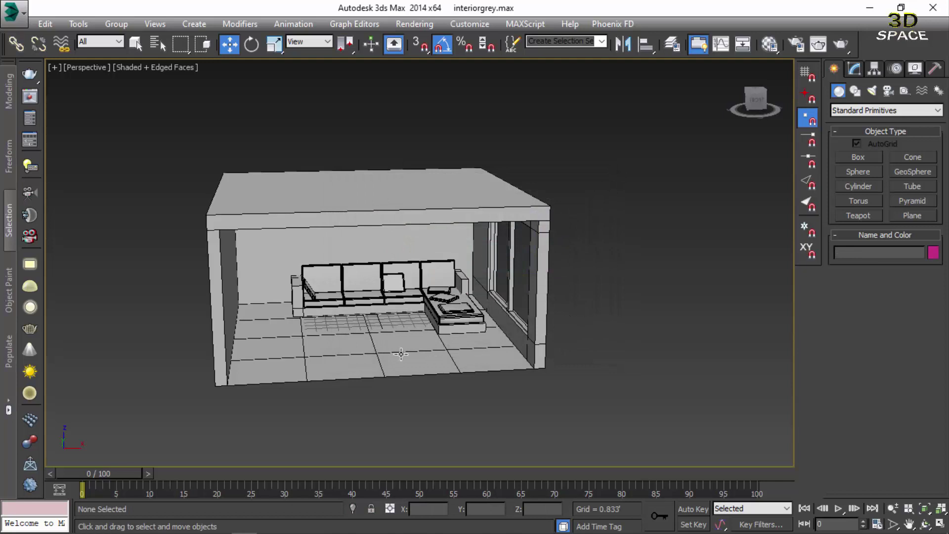
{"action": "scroll", "coordinate": [424, 350], "scroll_direction": "up", "scroll_amount": 5}
{"action": "scroll", "coordinate": [424, 349], "scroll_direction": "down", "scroll_amount": 2}
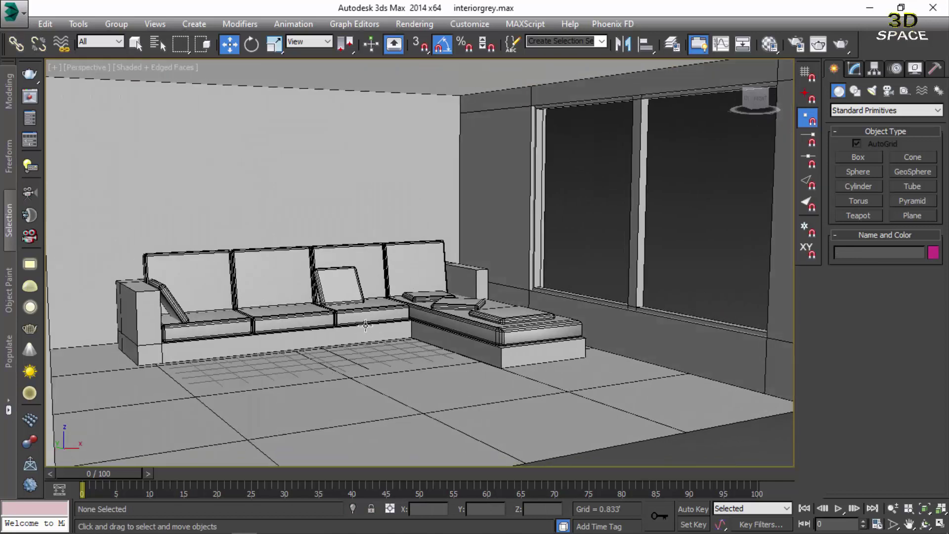
- Raise the sofa group upward and enable vertex snapping
{"action": "left_click", "coordinate": [355, 349]}
{"action": "scroll", "coordinate": [302, 364], "scroll_direction": "up", "scroll_amount": 3}
{"action": "scroll", "coordinate": [350, 305], "scroll_direction": "up", "scroll_amount": 3}
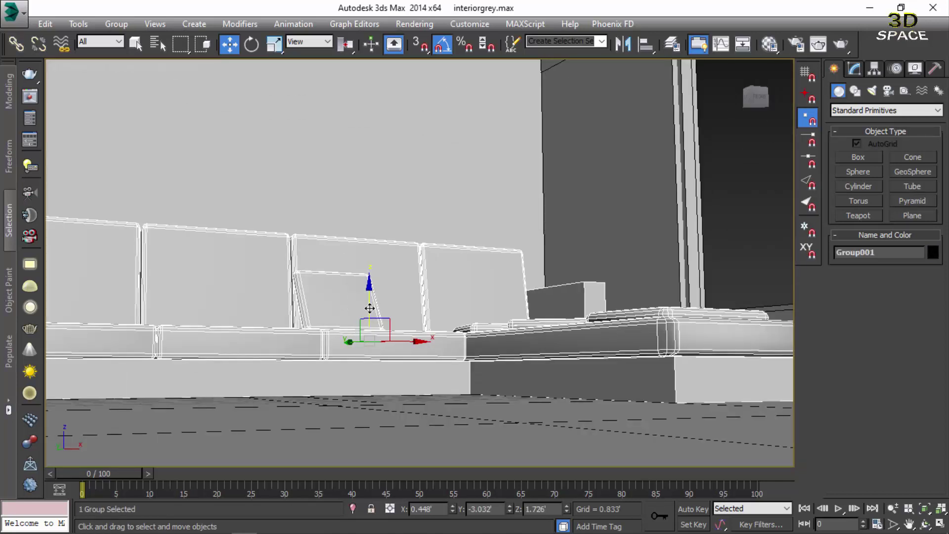
{"action": "left_click_drag", "start_coordinate": [370, 308], "coordinate": [678, 358]}
{"action": "key", "text": "s"}
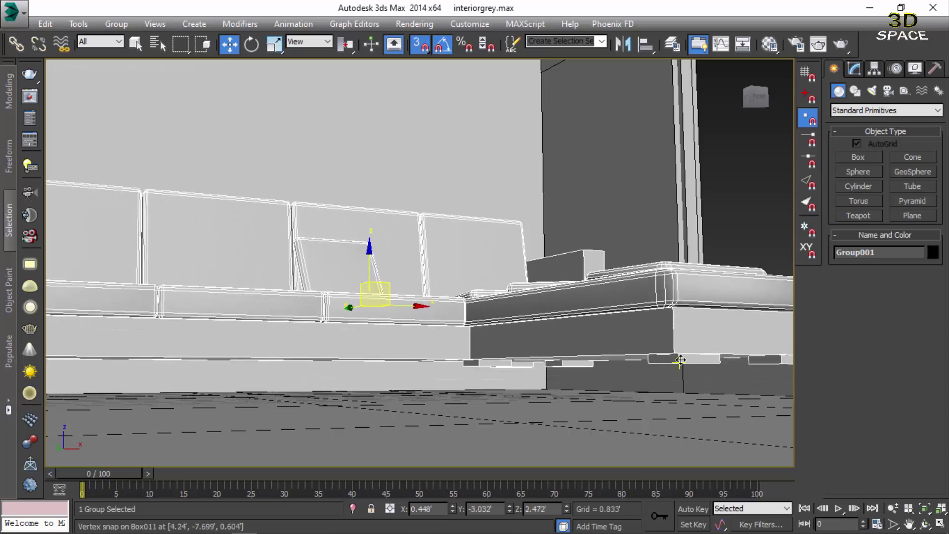
{"action": "scroll", "coordinate": [681, 362], "scroll_direction": "down", "scroll_amount": 3}
{"action": "scroll", "coordinate": [681, 361], "scroll_direction": "up", "scroll_amount": 3}
{"action": "scroll", "coordinate": [617, 394], "scroll_direction": "down", "scroll_amount": 3}
{"action": "scroll", "coordinate": [508, 373], "scroll_direction": "down", "scroll_amount": 4}
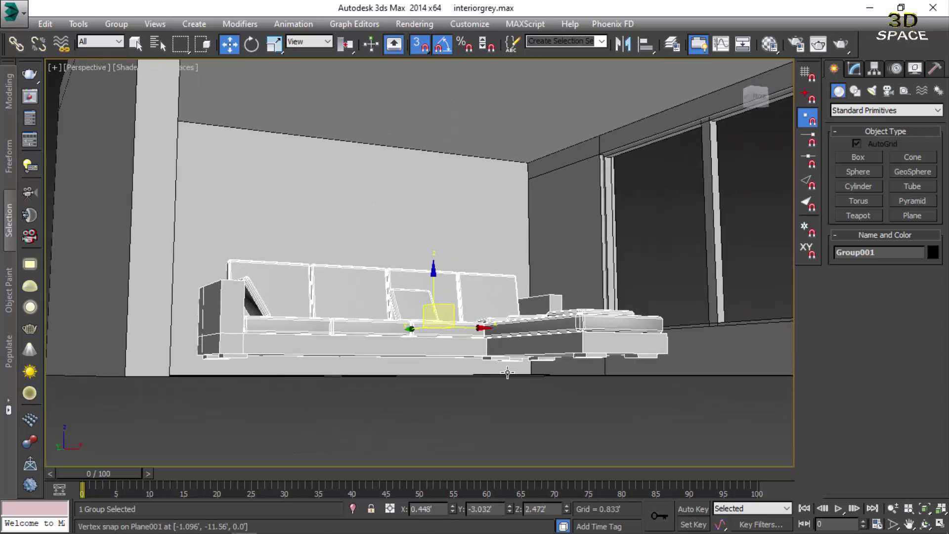
{"action": "scroll", "coordinate": [507, 373], "scroll_direction": "up", "scroll_amount": 4}
- Snap the sofa group to a base vertex, then lower it slightly to about 1.854 height
{"action": "left_click", "coordinate": [565, 377]}
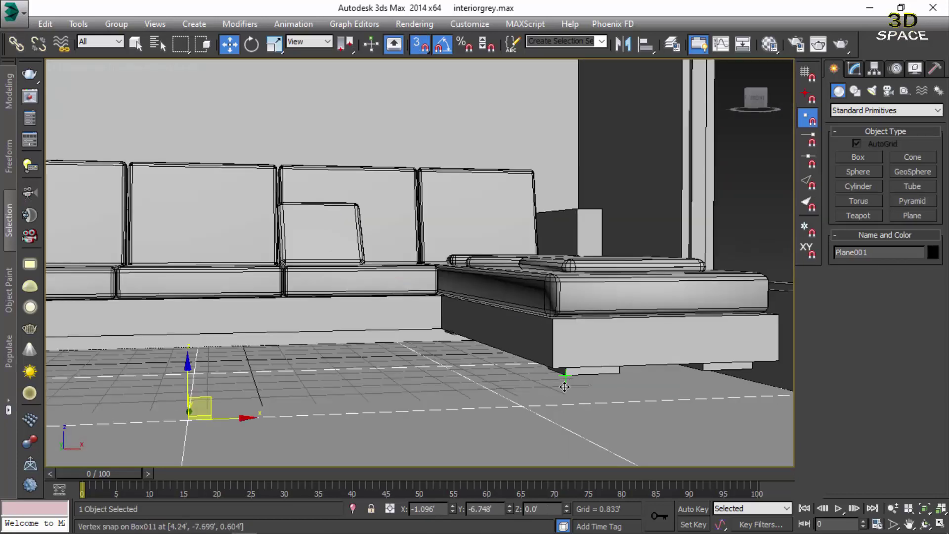
{"action": "left_click", "coordinate": [564, 383]}
{"action": "left_click_drag", "start_coordinate": [572, 375], "coordinate": [558, 382]}
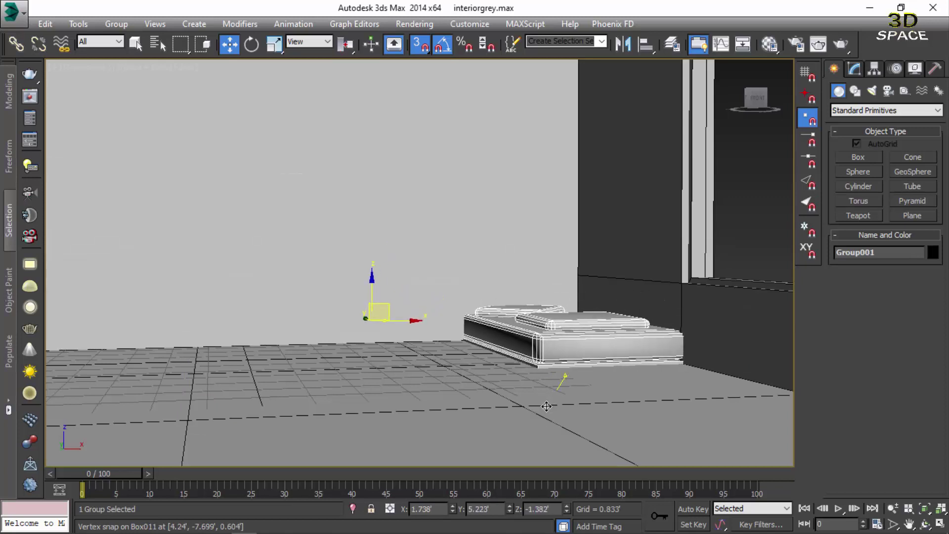
{"action": "right_click", "coordinate": [557, 381]}
{"action": "key", "text": "s"}
{"action": "left_click_drag", "start_coordinate": [335, 246], "coordinate": [575, 351]}
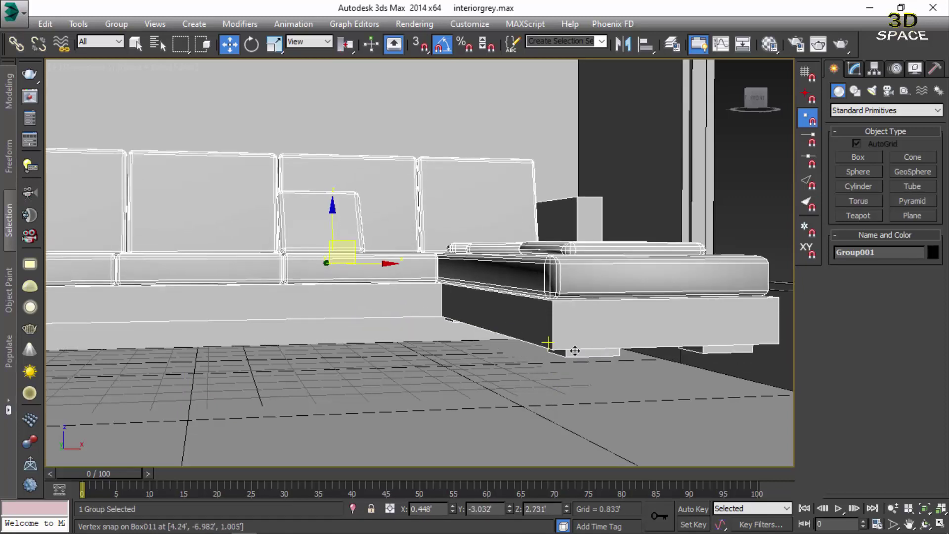
{"action": "key", "text": "s"}
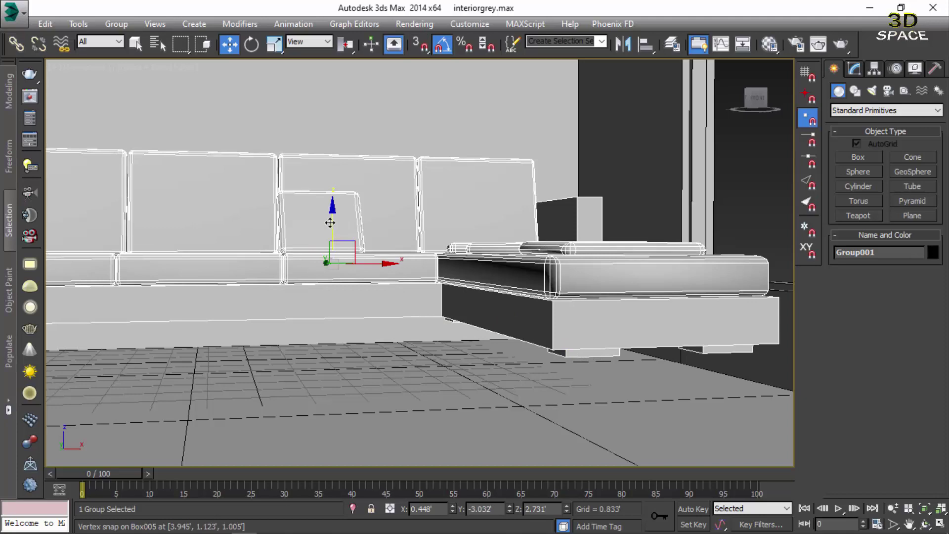
{"action": "left_click_drag", "start_coordinate": [336, 225], "coordinate": [339, 265]}
{"action": "scroll", "coordinate": [339, 265], "scroll_direction": "down", "scroll_amount": 5}
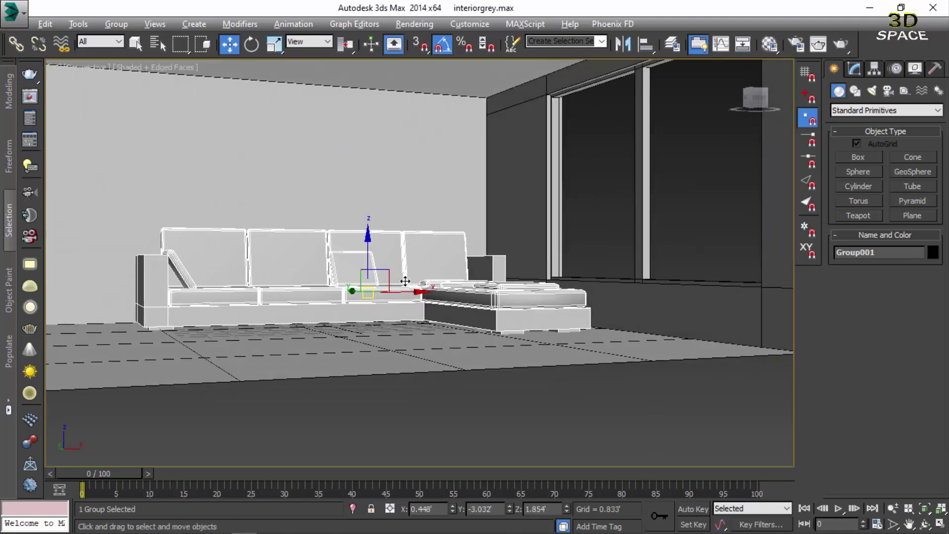
- Compare the placed sofa against the reference living-room render
{"action": "mouse_move", "coordinate": [403, 282]}
{"action": "middle_mouse_down", "text": "alt"}
{"action": "mouse_move", "coordinate": [378, 303]}
{"action": "mouse_move", "coordinate": [414, 325]}
{"action": "middle_mouse_up", "text": "alt"}
{"action": "scroll", "coordinate": [413, 326], "scroll_direction": "down", "scroll_amount": 5}
{"action": "left_click", "coordinate": [414, 408]}
{"action": "scroll", "coordinate": [376, 332], "scroll_direction": "up", "scroll_amount": 6}
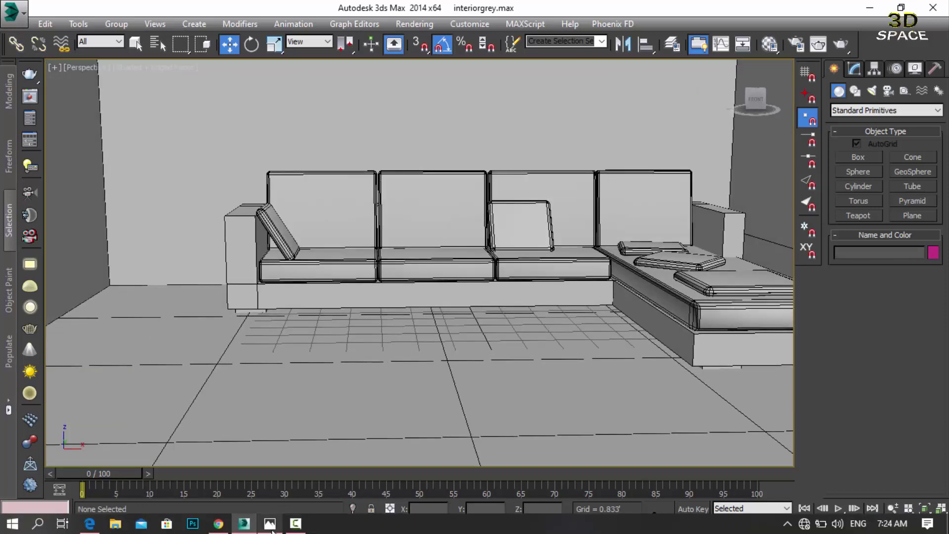
{"action": "left_click", "coordinate": [270, 525]}
{"action": "left_click", "coordinate": [270, 525]}
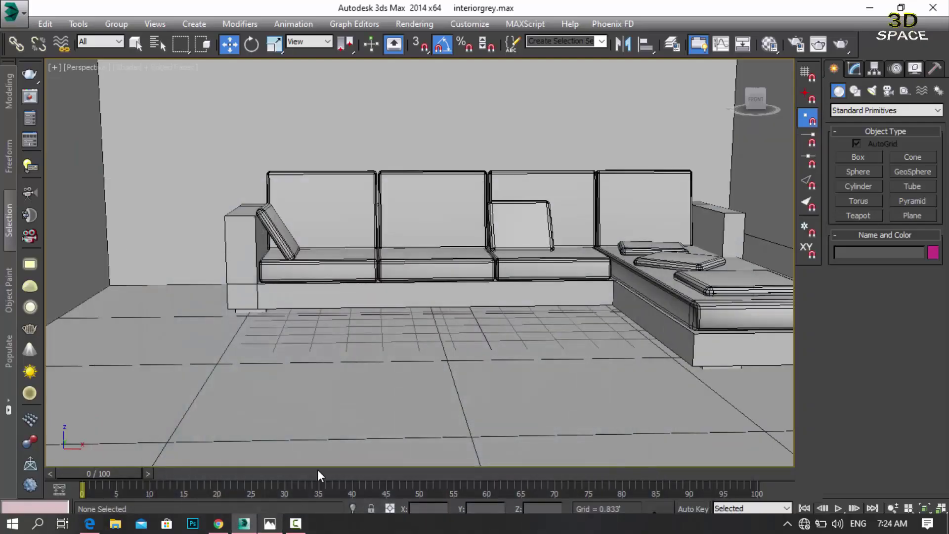
- In the Front view, start Line001 with a floor point and a top corner by the sofa
{"action": "key", "text": "f"}
{"action": "scroll", "coordinate": [411, 327], "scroll_direction": "down", "scroll_amount": 4}
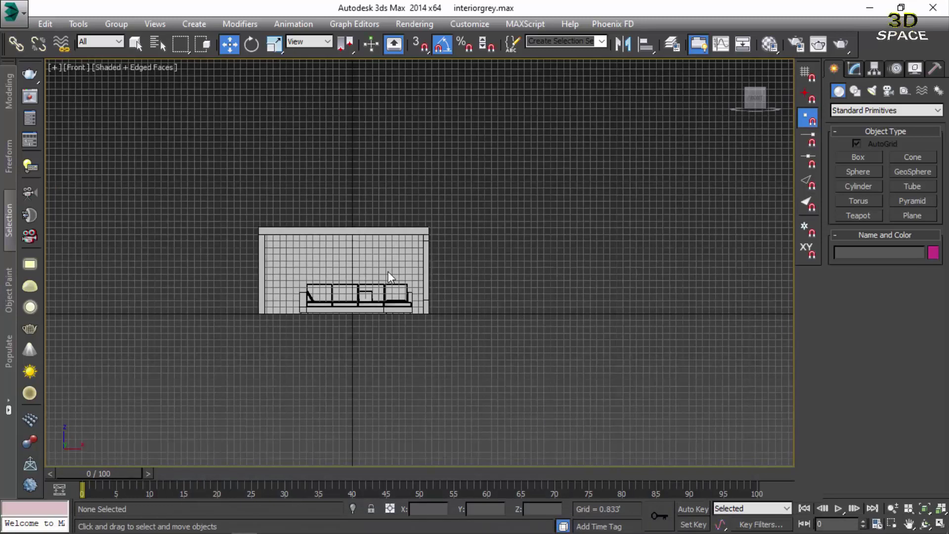
{"action": "scroll", "coordinate": [296, 302], "scroll_direction": "up", "scroll_amount": 2}
{"action": "scroll", "coordinate": [296, 301], "scroll_direction": "up", "scroll_amount": 6}
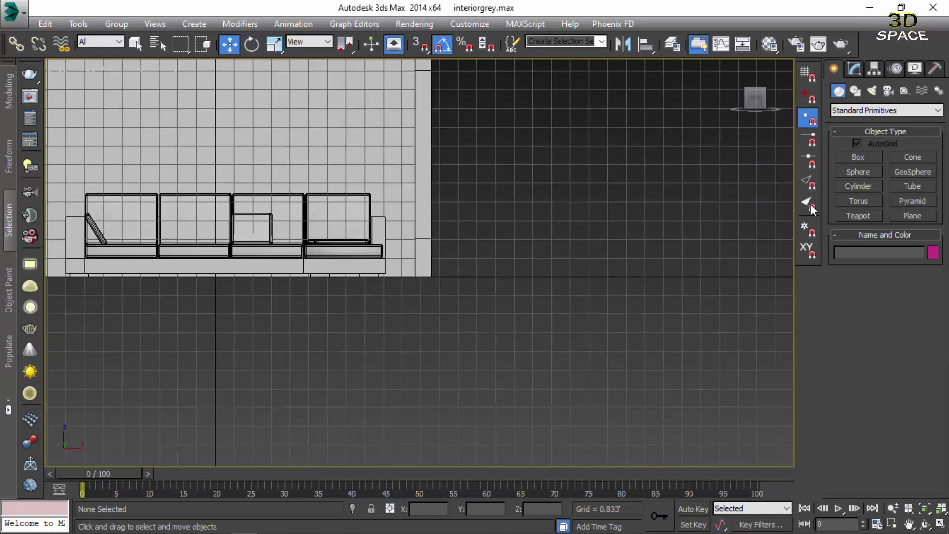
{"action": "left_click", "coordinate": [856, 91]}
{"action": "left_click", "coordinate": [864, 168]}
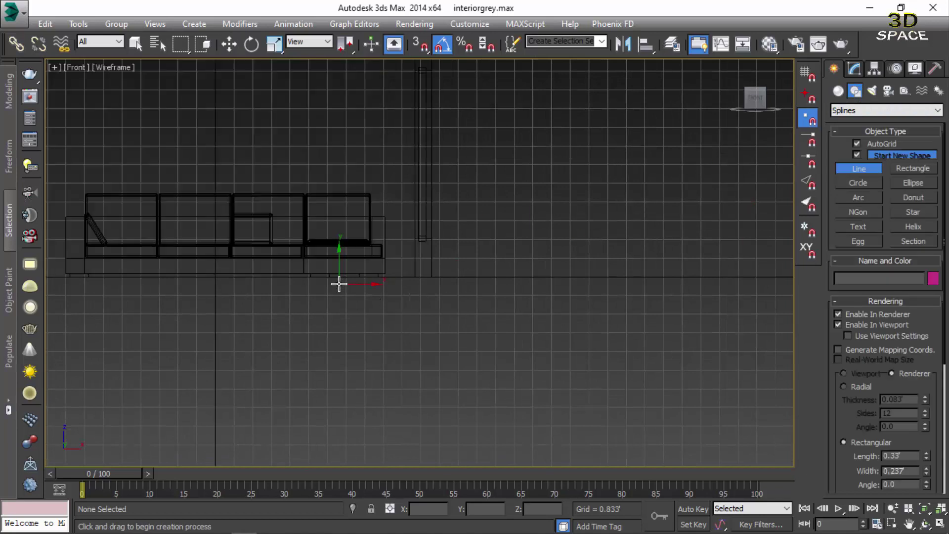
{"action": "mouse_move", "coordinate": [340, 282]}
{"action": "middle_mouse_down"}
{"action": "mouse_move", "coordinate": [334, 294]}
{"action": "mouse_move", "coordinate": [478, 277]}
{"action": "middle_mouse_up"}
{"action": "scroll", "coordinate": [478, 278], "scroll_direction": "up", "scroll_amount": 2}
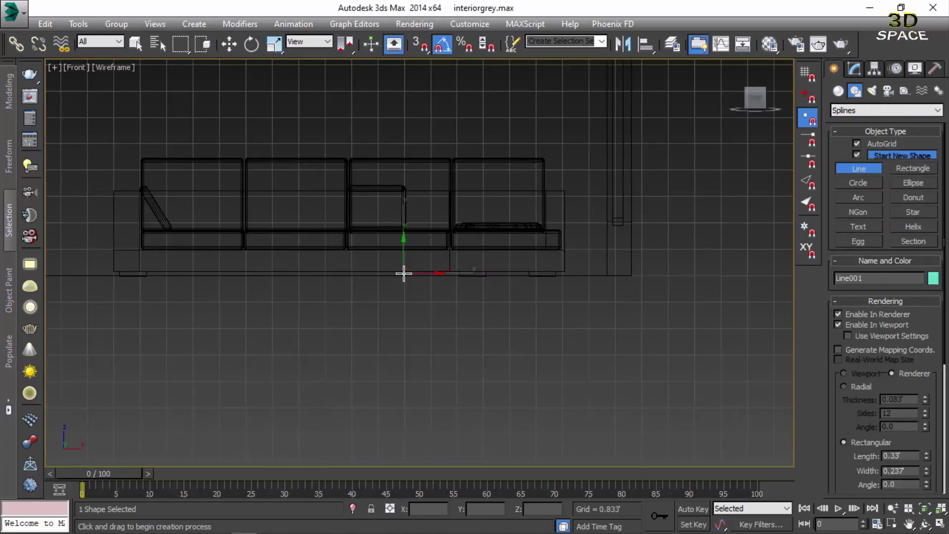
{"action": "left_click", "coordinate": [404, 273]}
{"action": "left_click", "coordinate": [391, 233], "text": "shift"}
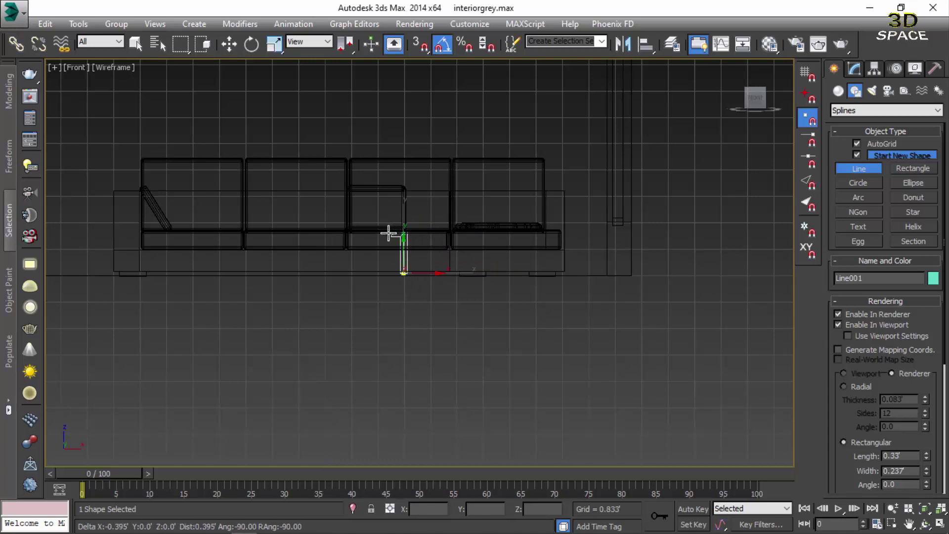
- Extend the line left past the sofa's end and down to the floor to finish the pole
{"action": "middle_click_drag", "start_coordinate": [198, 231], "coordinate": [257, 233]}
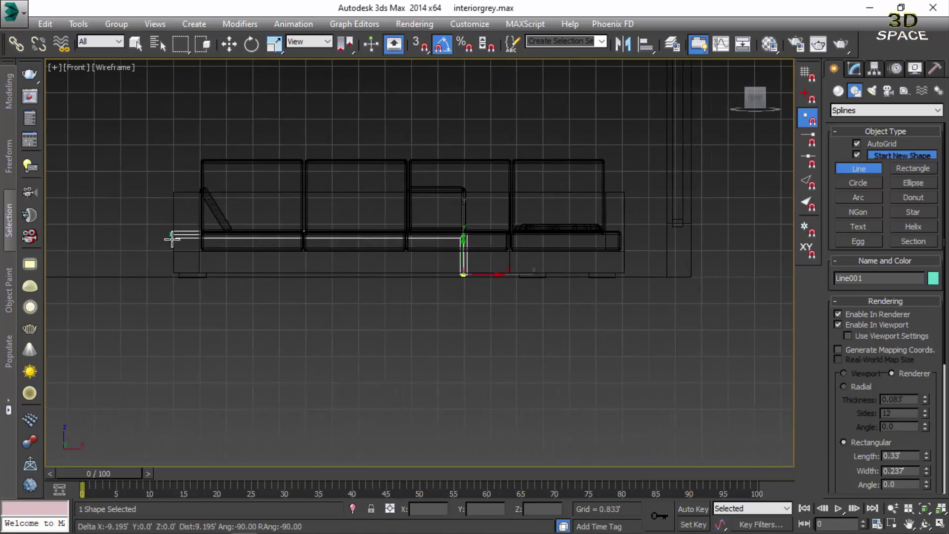
{"action": "left_click", "coordinate": [154, 234], "text": "shift"}
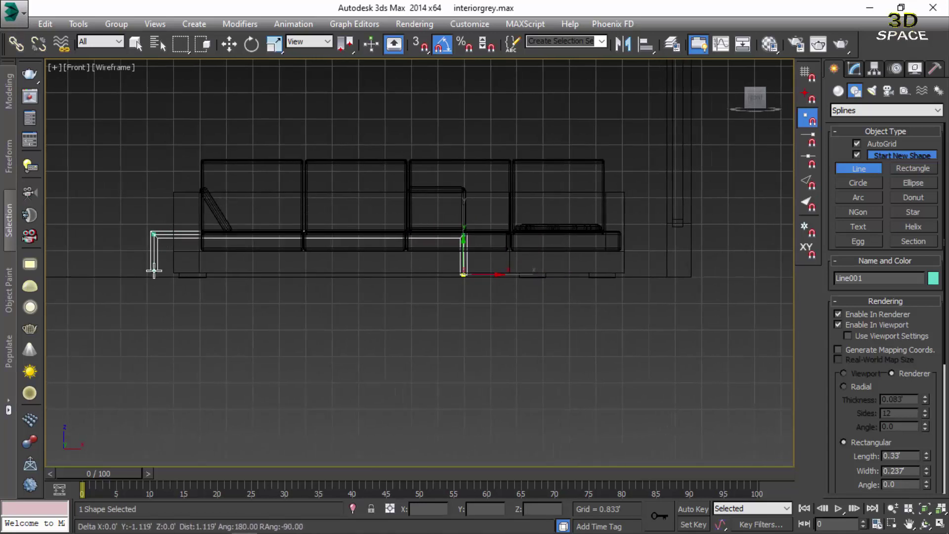
{"action": "left_click", "coordinate": [154, 276]}
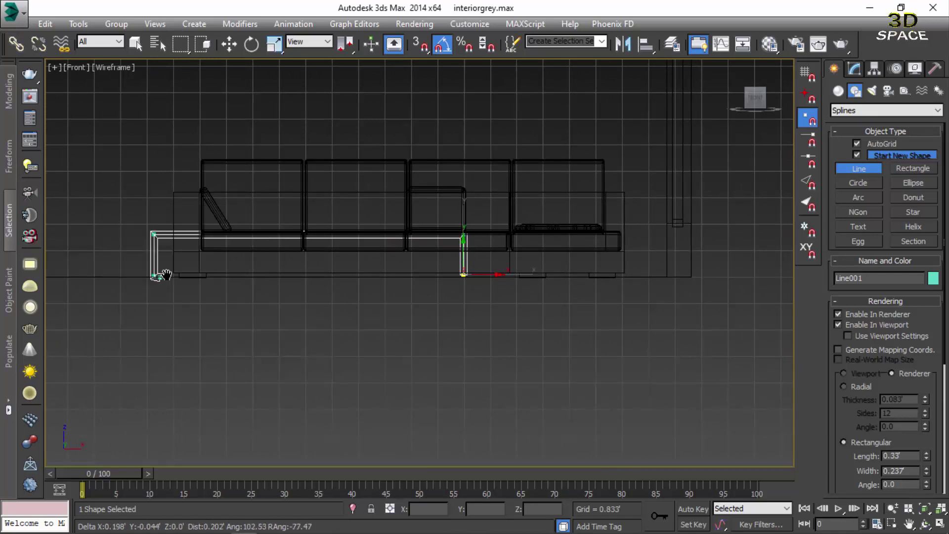
{"action": "middle_click_drag", "start_coordinate": [325, 280], "coordinate": [455, 282]}
{"action": "right_click", "coordinate": [593, 250]}
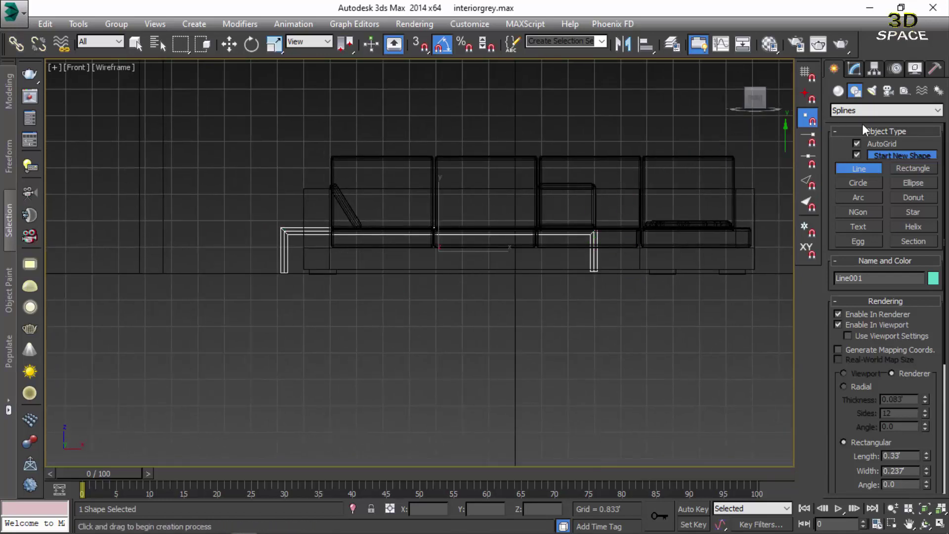
{"action": "left_click", "coordinate": [854, 69]}
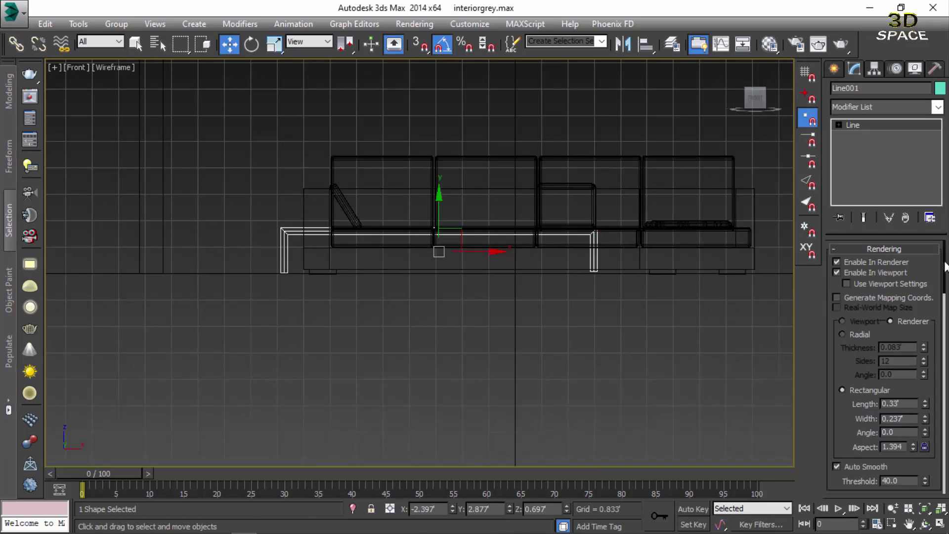
{"action": "scroll", "coordinate": [885, 296], "scroll_direction": "down", "scroll_amount": 3}
{"action": "scroll", "coordinate": [886, 296], "scroll_direction": "down", "scroll_amount": 3}
{"action": "scroll", "coordinate": [870, 287], "scroll_direction": "down", "scroll_amount": 2}
{"action": "left_click", "coordinate": [868, 277]}
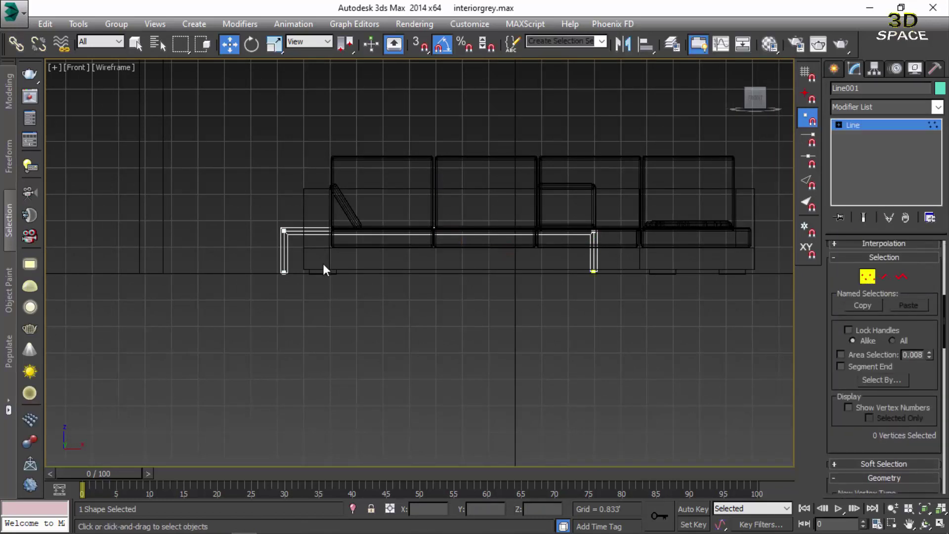
{"action": "left_click", "coordinate": [283, 271]}
{"action": "key", "text": "s"}
{"action": "left_click_drag", "start_coordinate": [287, 253], "coordinate": [546, 297]}
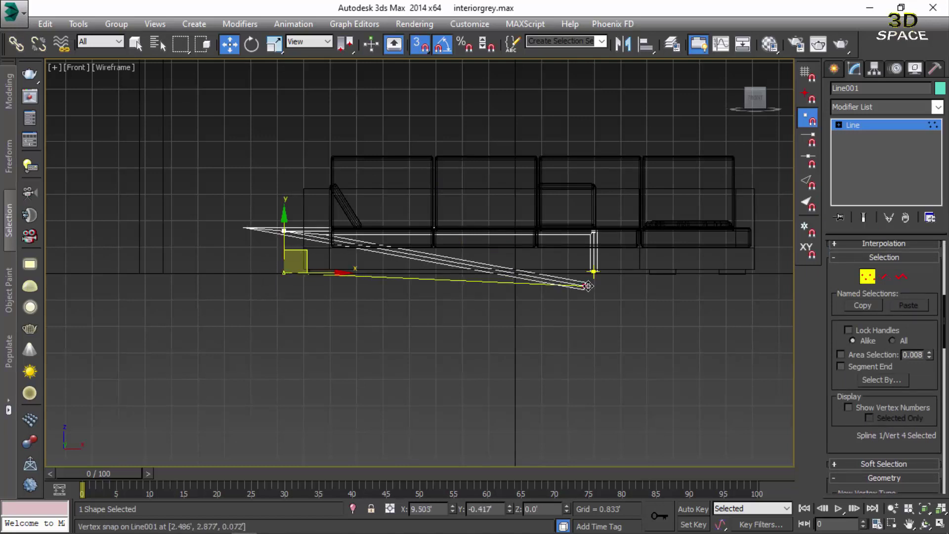
{"action": "left_click", "coordinate": [808, 251]}
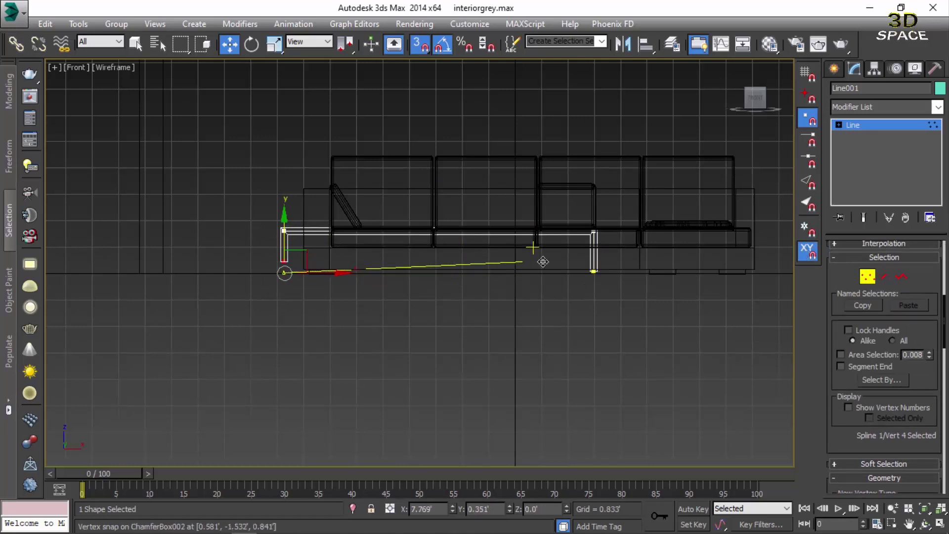
{"action": "left_click_drag", "start_coordinate": [289, 239], "coordinate": [593, 271]}
{"action": "right_click", "coordinate": [594, 272]}
{"action": "key", "text": "s"}
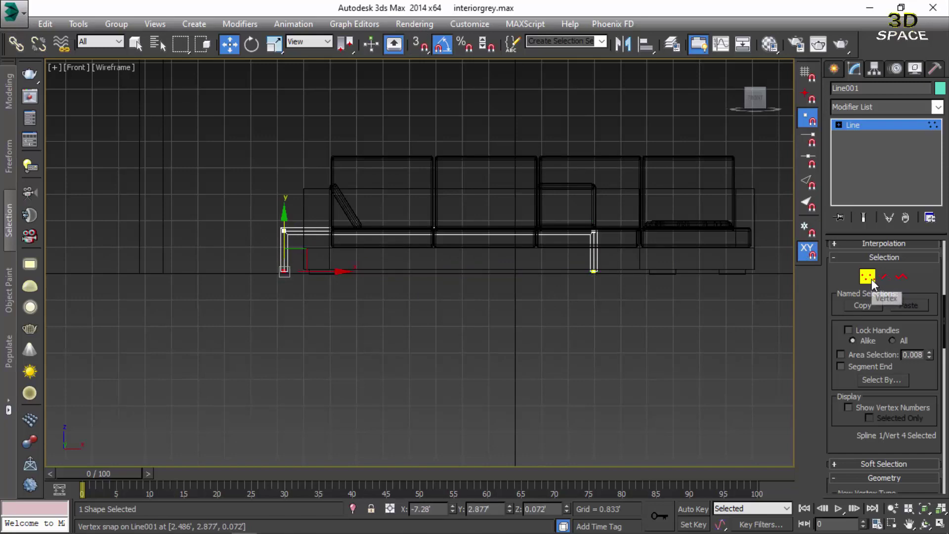
{"action": "left_click", "coordinate": [871, 279]}
{"action": "key", "text": "F3"}
{"action": "mouse_move", "coordinate": [460, 297]}
{"action": "middle_mouse_down", "text": "alt"}
{"action": "mouse_move", "coordinate": [549, 331]}
{"action": "mouse_move", "coordinate": [441, 277]}
{"action": "middle_mouse_up", "text": "alt"}
- Widen the table line's rectangular cross-section to a Rectangular Length of 2.862
{"action": "left_click_drag", "start_coordinate": [532, 262], "coordinate": [687, 279]}
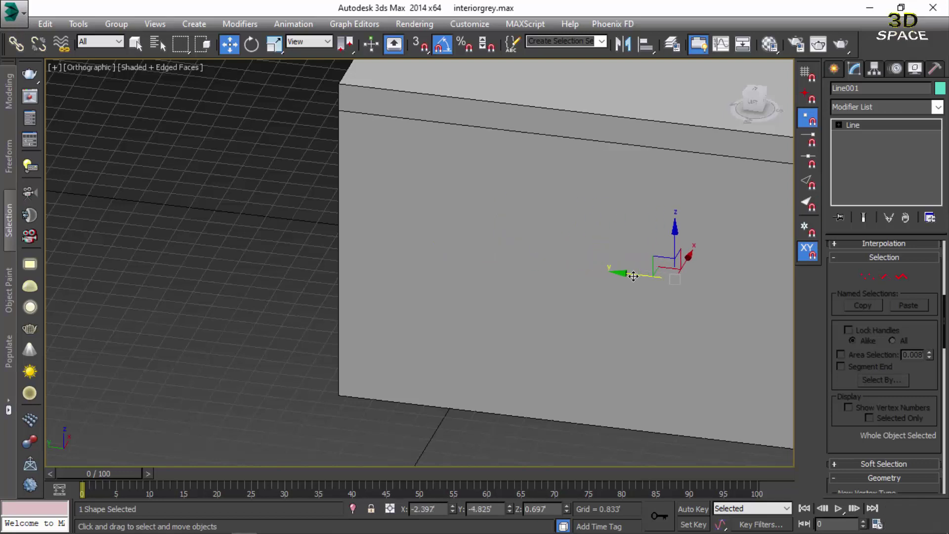
{"action": "scroll", "coordinate": [632, 275], "scroll_direction": "up", "scroll_amount": 3}
{"action": "key", "text": "p"}
{"action": "scroll", "coordinate": [587, 289], "scroll_direction": "up", "scroll_amount": 4}
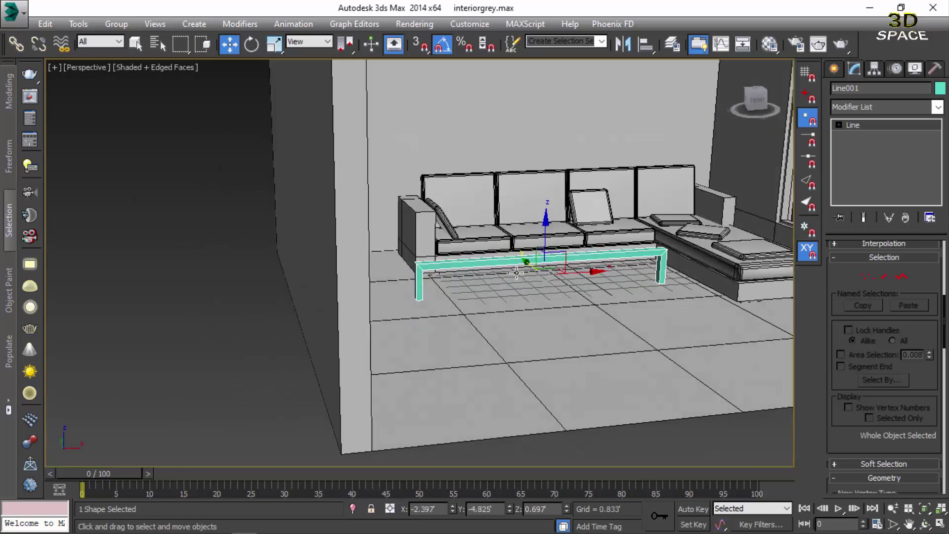
{"action": "scroll", "coordinate": [534, 272], "scroll_direction": "up", "scroll_amount": 5}
{"action": "left_click_drag", "start_coordinate": [943, 323], "coordinate": [940, 271]}
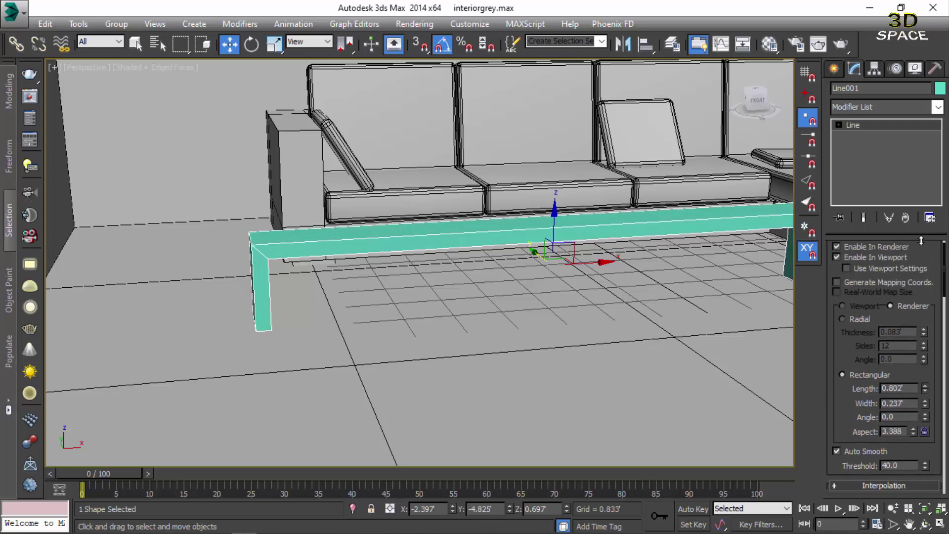
{"action": "left_click_drag", "start_coordinate": [924, 365], "coordinate": [924, 316]}
{"action": "middle_click_drag", "start_coordinate": [328, 290], "coordinate": [367, 338], "text": "alt"}
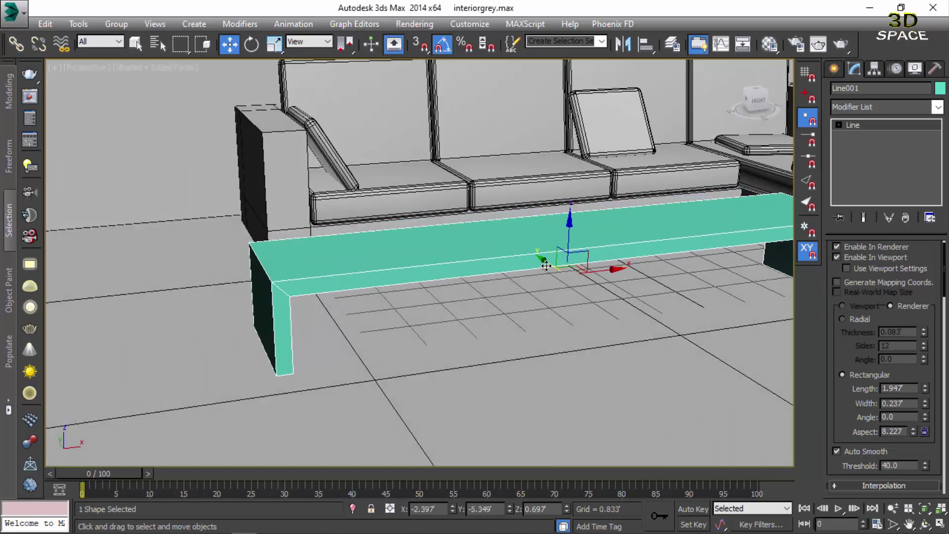
{"action": "middle_click_drag", "start_coordinate": [531, 255], "coordinate": [305, 188], "text": "alt"}
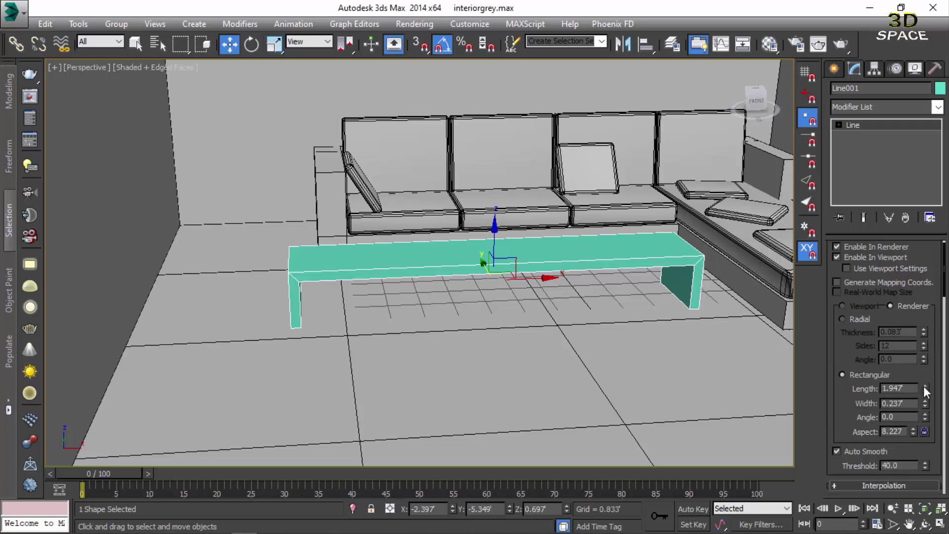
{"action": "left_click_drag", "start_coordinate": [925, 388], "coordinate": [925, 352]}
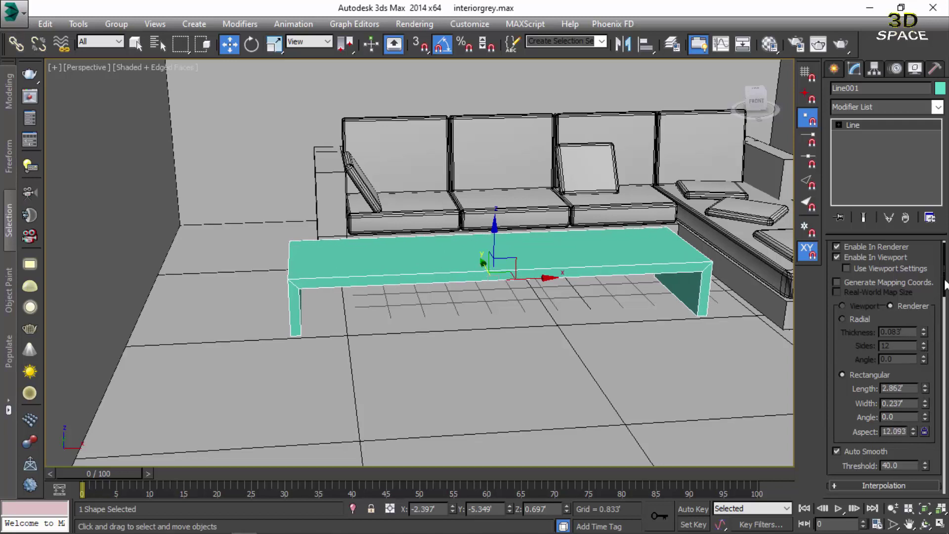
{"action": "scroll", "coordinate": [945, 284], "scroll_direction": "down", "scroll_amount": 5}
- Move both legs' vertices inward along X to shorten the coffee table
{"action": "left_click", "coordinate": [868, 296]}
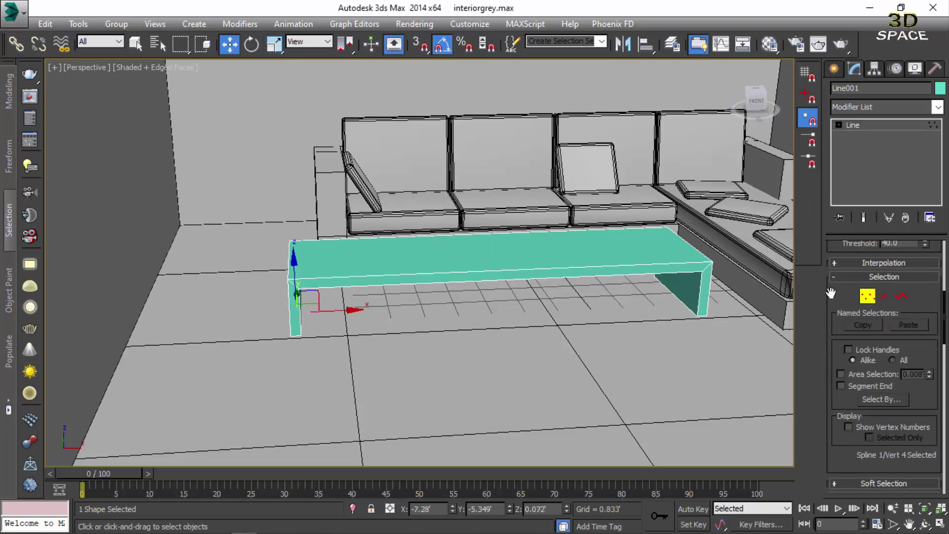
{"action": "left_click_drag", "start_coordinate": [741, 359], "coordinate": [751, 354]}
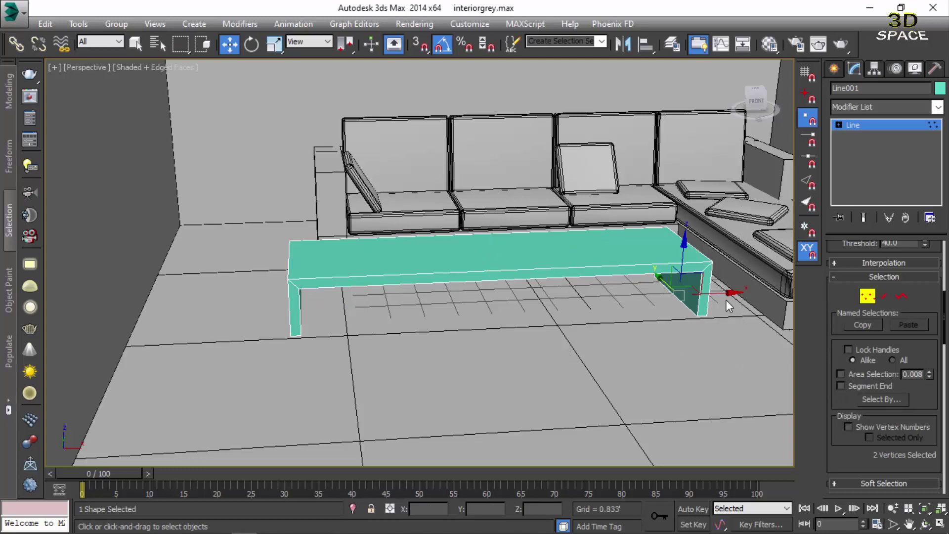
{"action": "left_click_drag", "start_coordinate": [716, 293], "coordinate": [559, 302]}
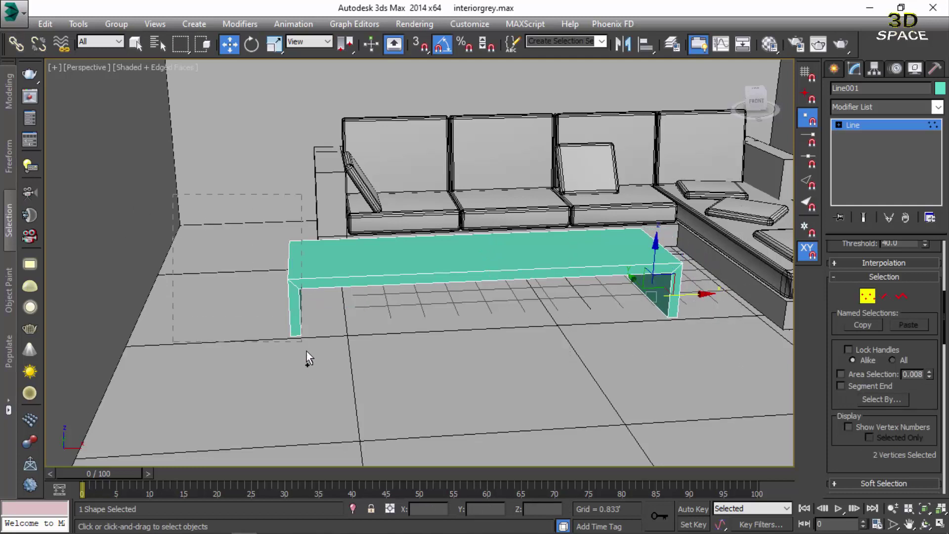
{"action": "left_click_drag", "start_coordinate": [306, 351], "coordinate": [307, 349]}
{"action": "left_click_drag", "start_coordinate": [324, 266], "coordinate": [419, 275]}
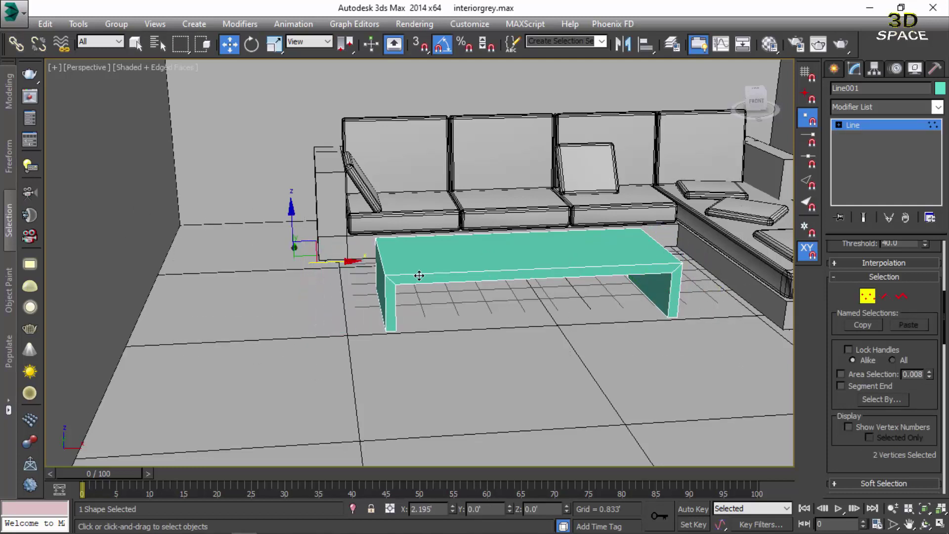
{"action": "scroll", "coordinate": [405, 344], "scroll_direction": "down", "scroll_amount": 3}
{"action": "mouse_move", "coordinate": [405, 349]}
{"action": "middle_mouse_down", "text": "alt"}
{"action": "mouse_move", "coordinate": [389, 348]}
{"action": "mouse_move", "coordinate": [521, 355]}
{"action": "middle_mouse_up", "text": "alt"}
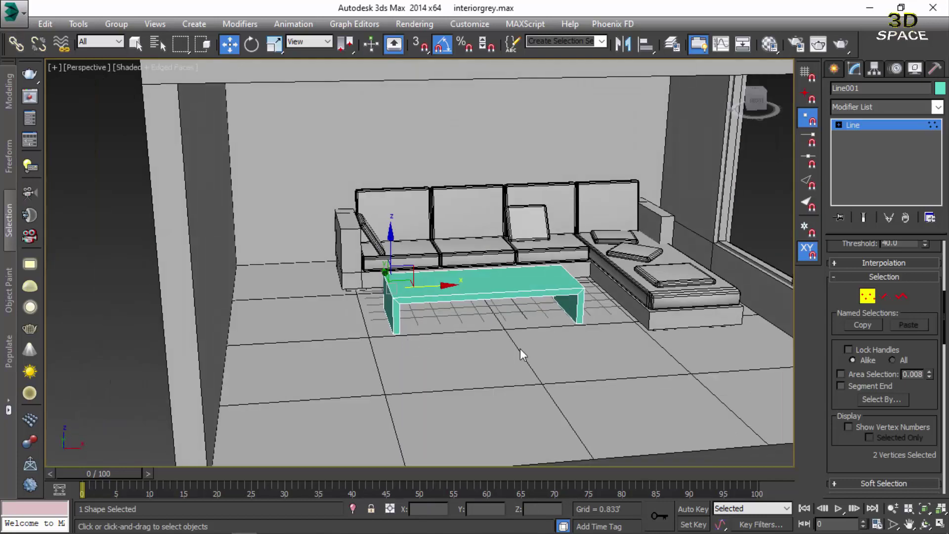
{"action": "left_click", "coordinate": [868, 296]}
- Review the sofa and coffee table from above against the reference render
{"action": "scroll", "coordinate": [361, 370], "scroll_direction": "down", "scroll_amount": 10}
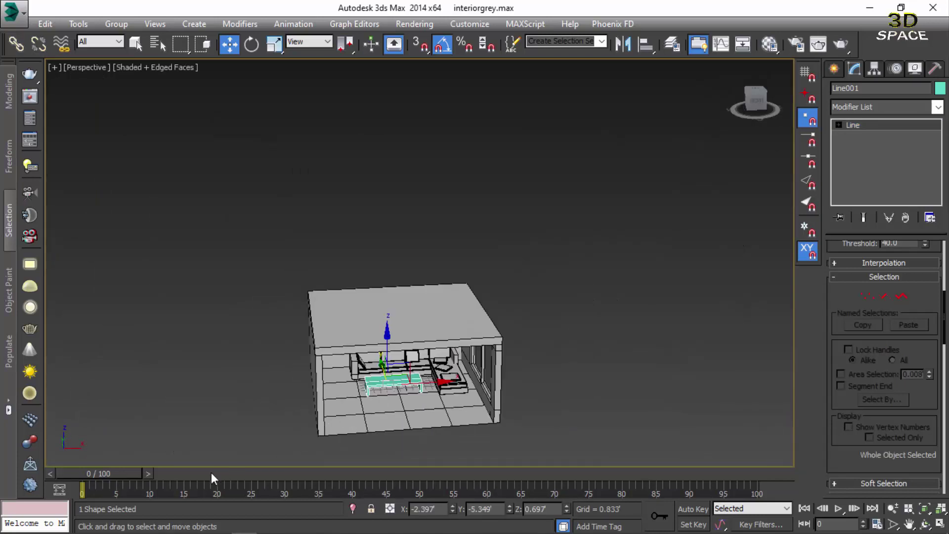
{"action": "left_click", "coordinate": [255, 417]}
{"action": "scroll", "coordinate": [277, 361], "scroll_direction": "up", "scroll_amount": 5}
{"action": "mouse_move", "coordinate": [288, 424]}
{"action": "middle_mouse_down", "text": "alt"}
{"action": "mouse_move", "coordinate": [301, 441]}
{"action": "mouse_move", "coordinate": [276, 430]}
{"action": "middle_mouse_up", "text": "alt"}
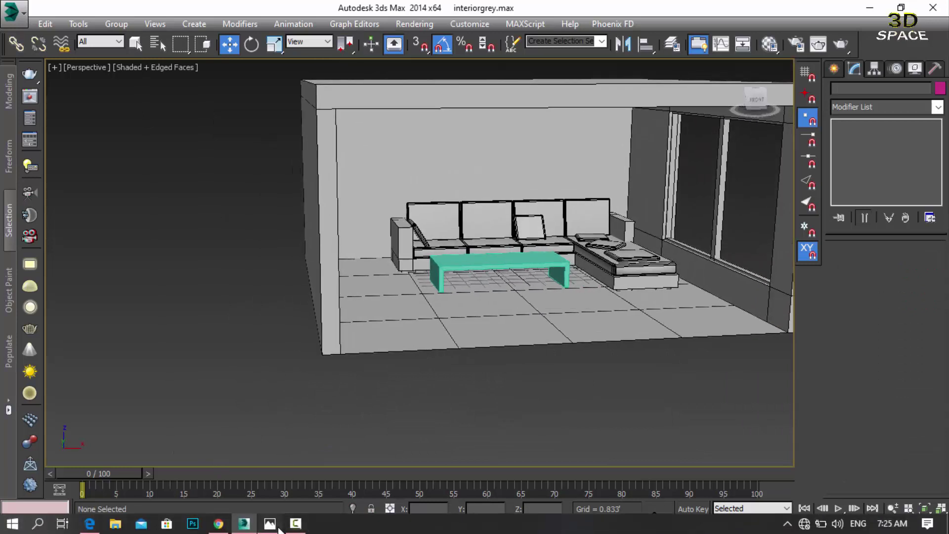
{"action": "left_click", "coordinate": [278, 528]}
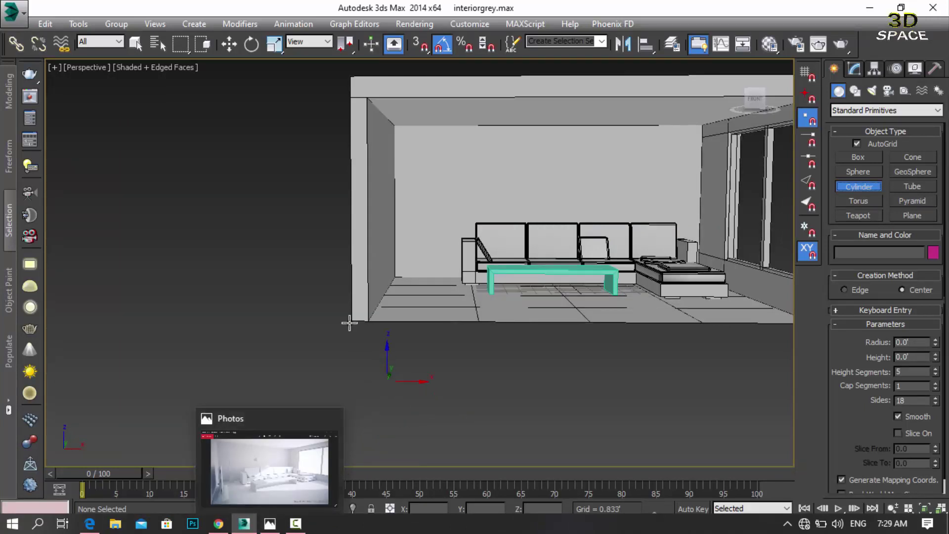
- Draw a flat cylinder on the floor left of the coffee table as the lamp base
{"action": "mouse_move", "coordinate": [428, 262]}
{"action": "left_mouse_down"}
{"action": "mouse_move", "coordinate": [447, 276]}
{"action": "mouse_move", "coordinate": [442, 268]}
{"action": "left_mouse_up"}
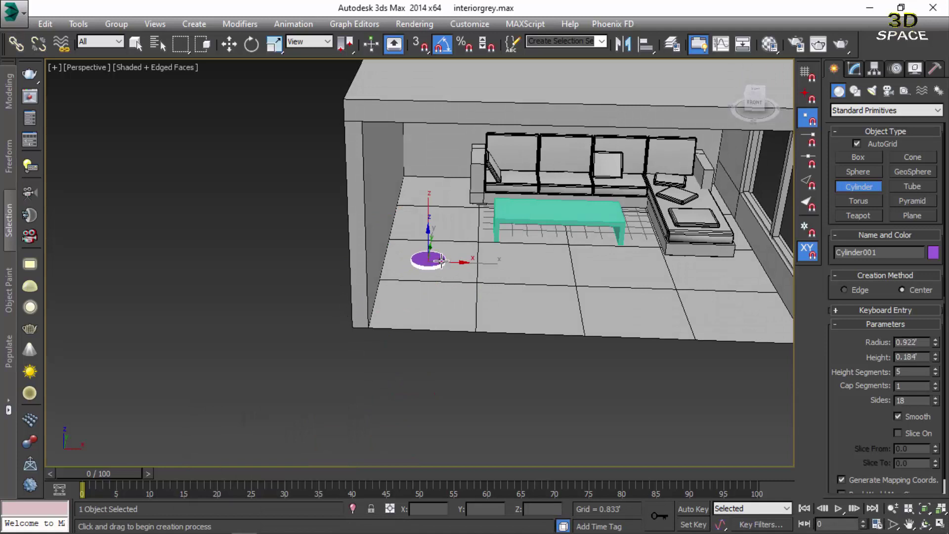
{"action": "left_click", "coordinate": [435, 252]}
{"action": "key", "text": "w"}
{"action": "scroll", "coordinate": [430, 250], "scroll_direction": "down", "scroll_amount": 3}
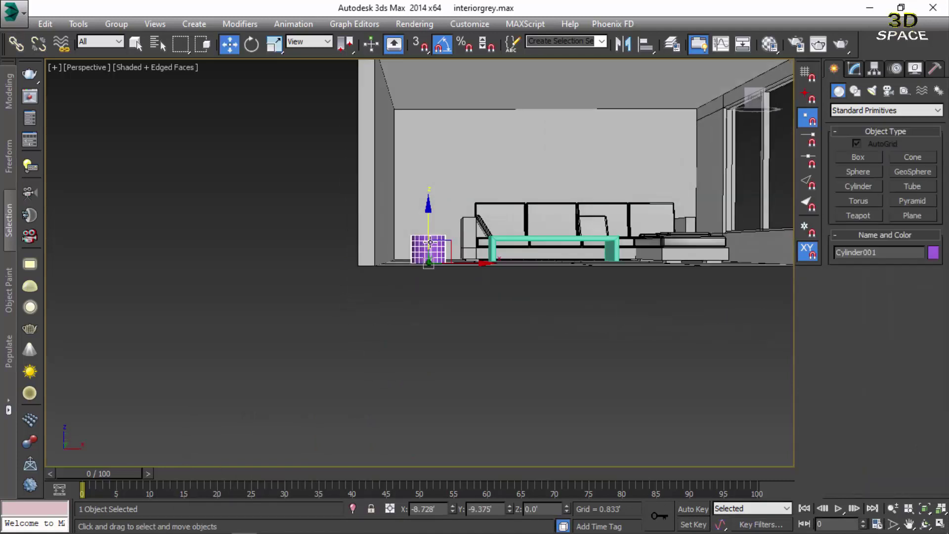
{"action": "key", "text": "z"}
{"action": "key", "text": "F3"}
{"action": "scroll", "coordinate": [431, 242], "scroll_direction": "down", "scroll_amount": 5}
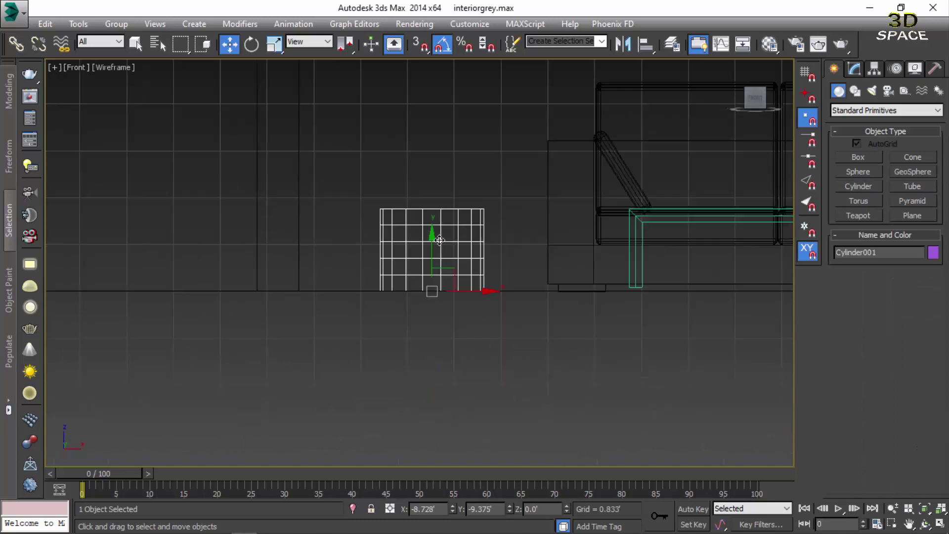
{"action": "scroll", "coordinate": [388, 257], "scroll_direction": "down", "scroll_amount": 2}
{"action": "left_click", "coordinate": [366, 292]}
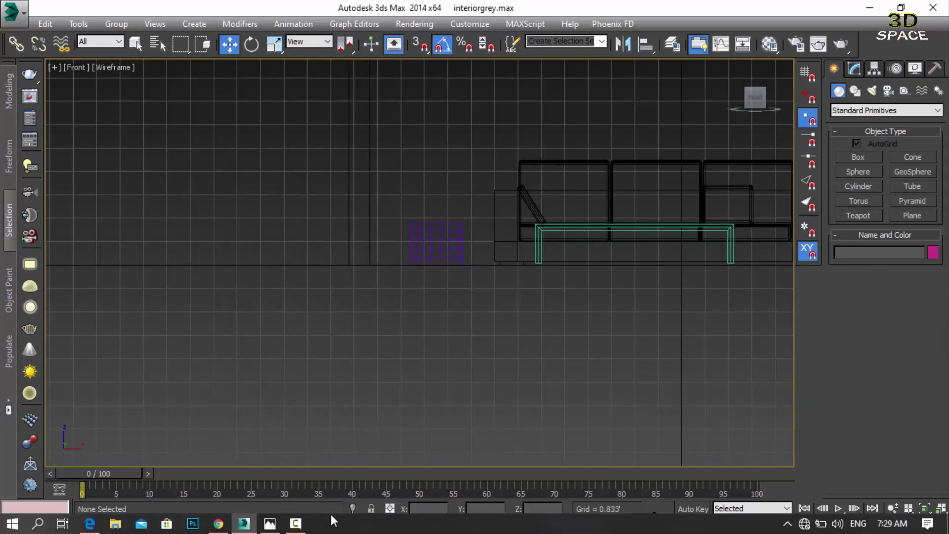
- Compare with the reference render and return to a shaded perspective view with Cylinder active
{"action": "left_click", "coordinate": [269, 524]}
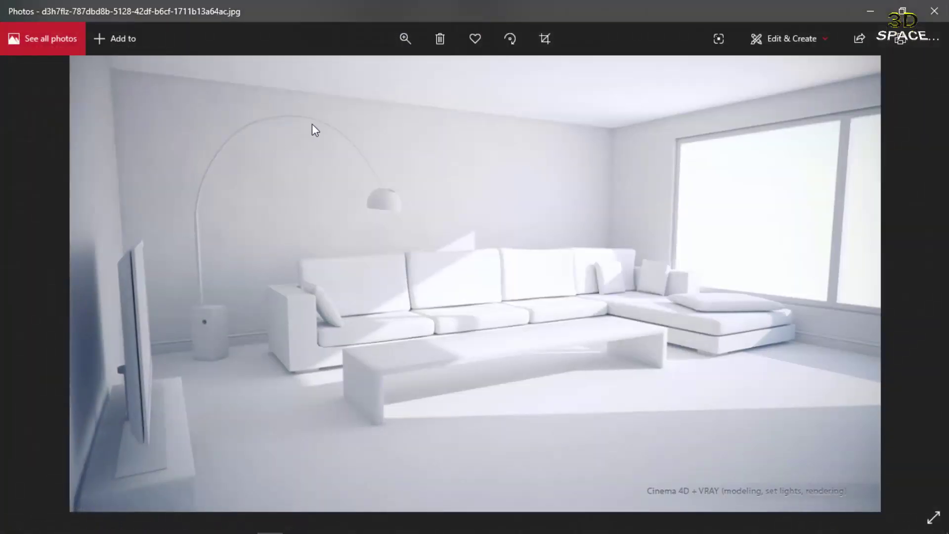
{"action": "left_click", "coordinate": [242, 525]}
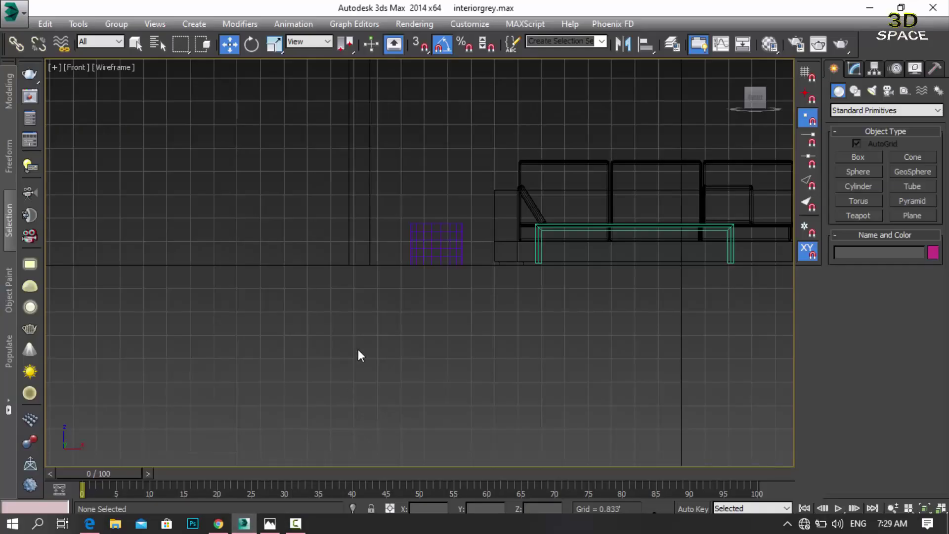
{"action": "left_click", "coordinate": [854, 91]}
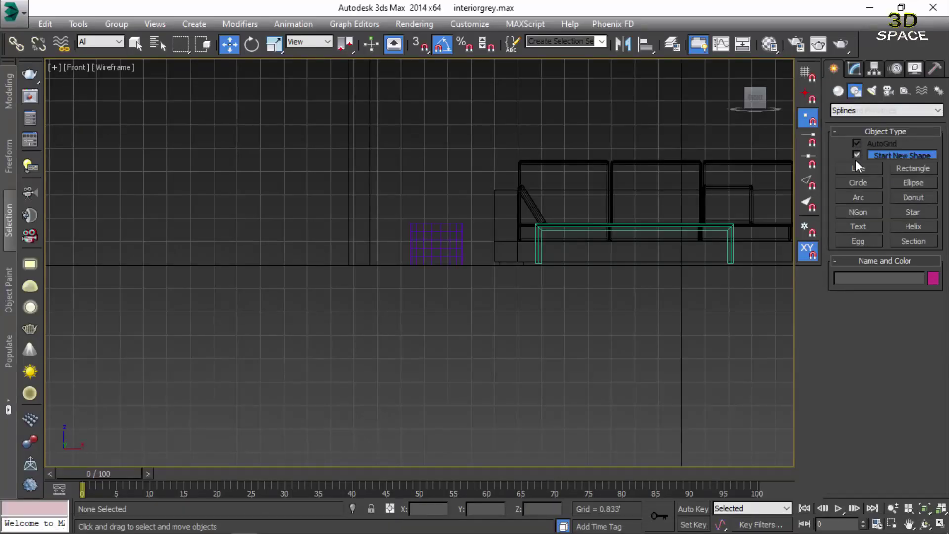
{"action": "left_click", "coordinate": [838, 91]}
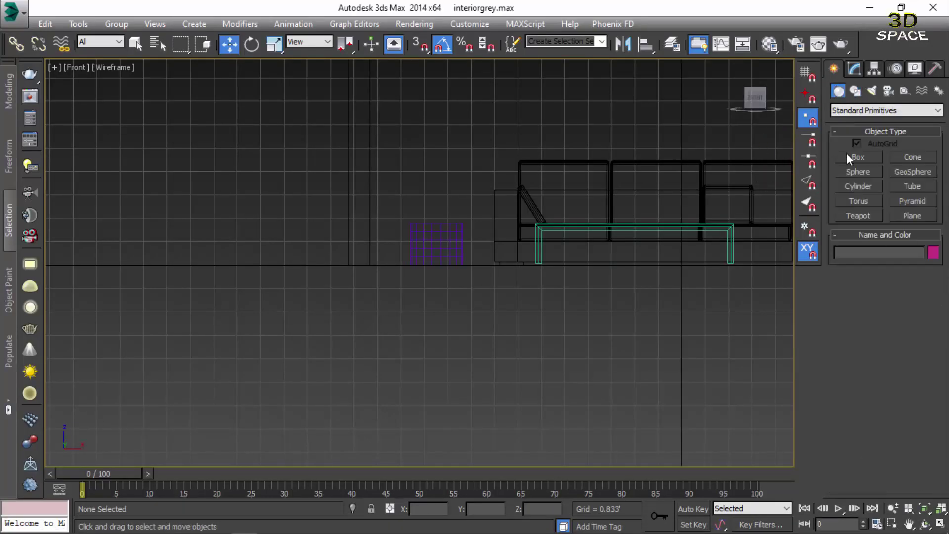
{"action": "left_click", "coordinate": [859, 186]}
{"action": "middle_click_drag", "start_coordinate": [445, 317], "coordinate": [478, 335], "text": "alt"}
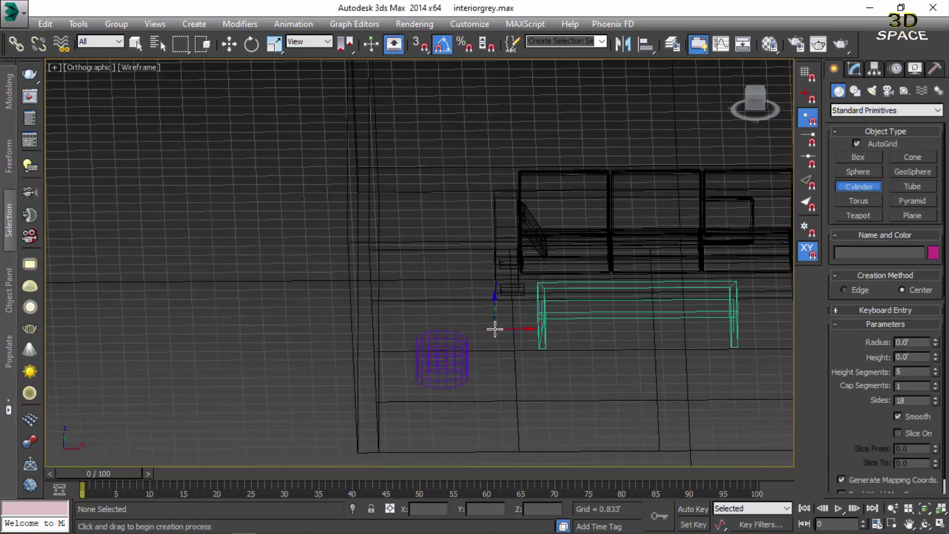
{"action": "key", "text": "p"}
{"action": "scroll", "coordinate": [489, 329], "scroll_direction": "down", "scroll_amount": 5}
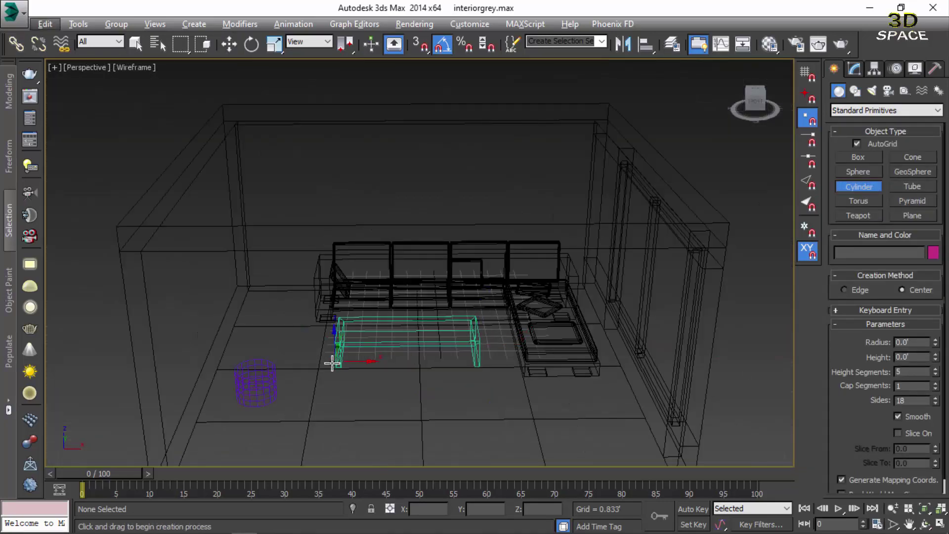
{"action": "key", "text": "F3"}
{"action": "scroll", "coordinate": [332, 363], "scroll_direction": "up", "scroll_amount": 5}
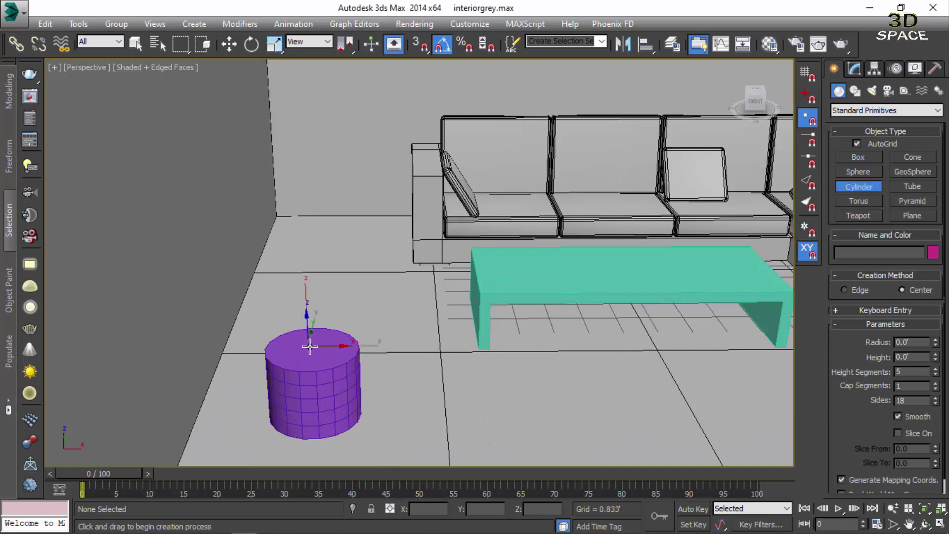
- Draw Cylinder002 on the lamp base: 0.118' radius, 9.595' tall, 23 height segments
{"action": "left_click_drag", "start_coordinate": [310, 347], "coordinate": [317, 350]}
{"action": "scroll", "coordinate": [318, 276], "scroll_direction": "down", "scroll_amount": 5}
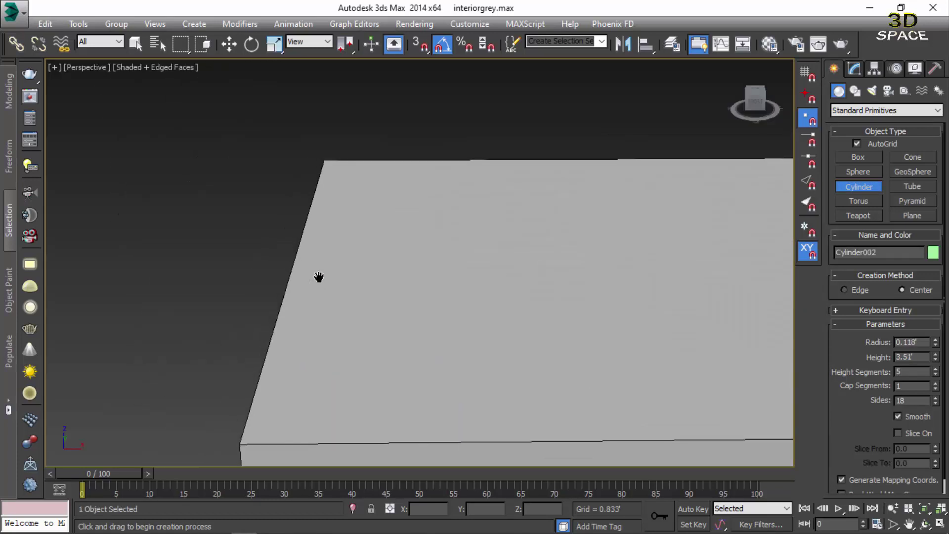
{"action": "scroll", "coordinate": [318, 275], "scroll_direction": "down", "scroll_amount": 2}
{"action": "scroll", "coordinate": [338, 276], "scroll_direction": "down", "scroll_amount": 2}
{"action": "scroll", "coordinate": [348, 283], "scroll_direction": "down", "scroll_amount": 5}
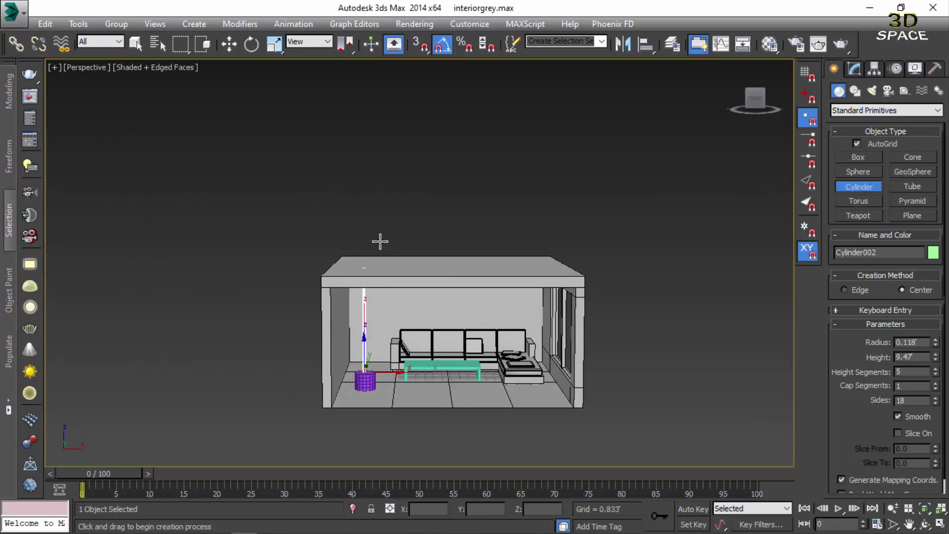
{"action": "key", "text": "w"}
{"action": "middle_click_drag", "start_coordinate": [381, 242], "coordinate": [495, 94]}
{"action": "scroll", "coordinate": [478, 220], "scroll_direction": "up", "scroll_amount": 5}
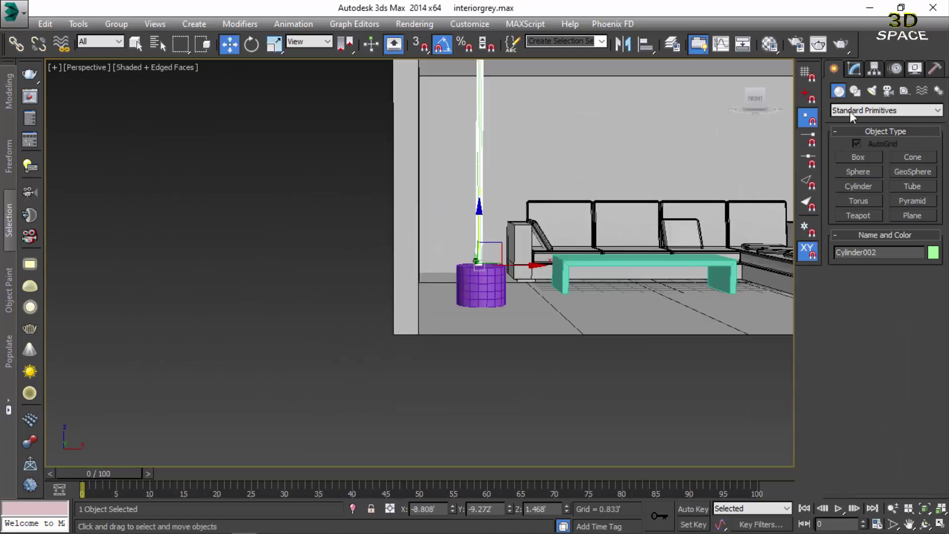
{"action": "left_click", "coordinate": [854, 70]}
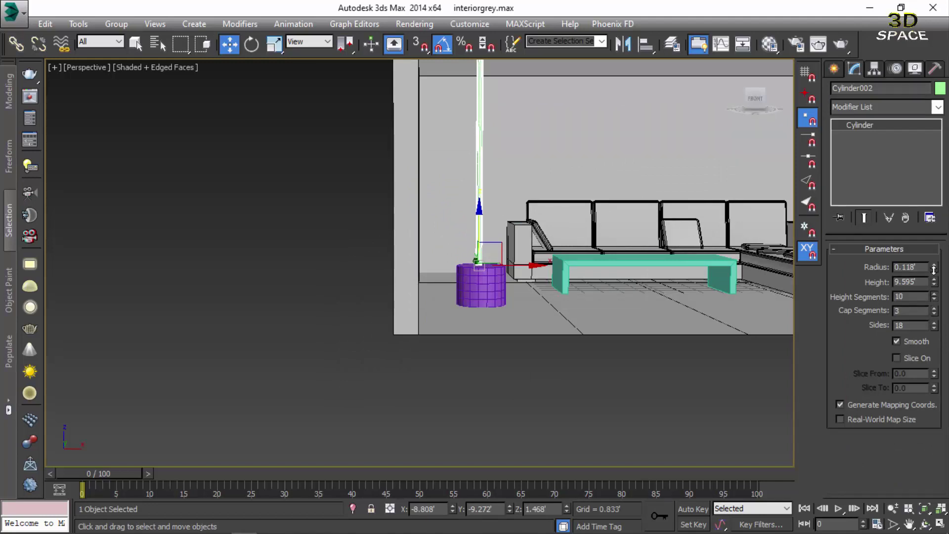
{"action": "left_click", "coordinate": [890, 105]}
- Add a Bend modifier at 162.5° to Cylinder002 and lift the arched pole above the purple base
{"action": "key", "text": "b"}
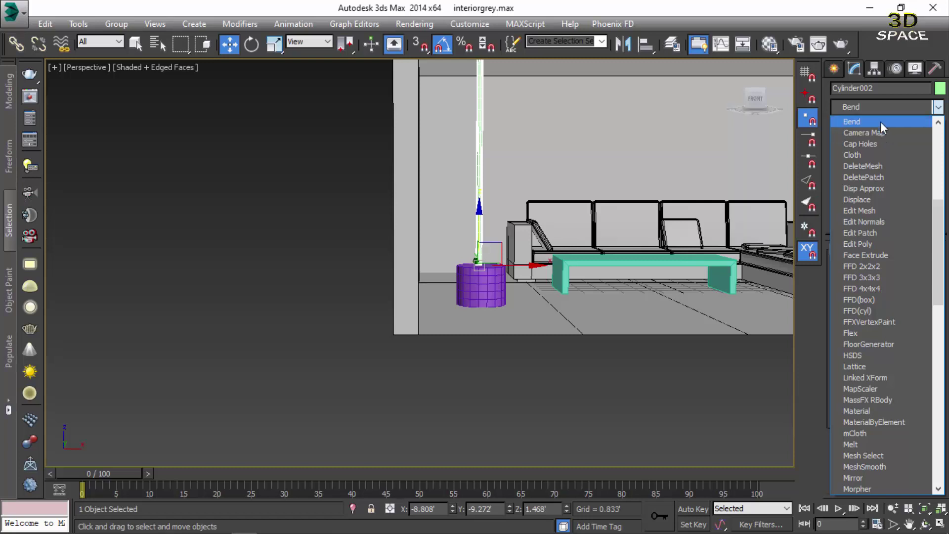
{"action": "left_click", "coordinate": [881, 122]}
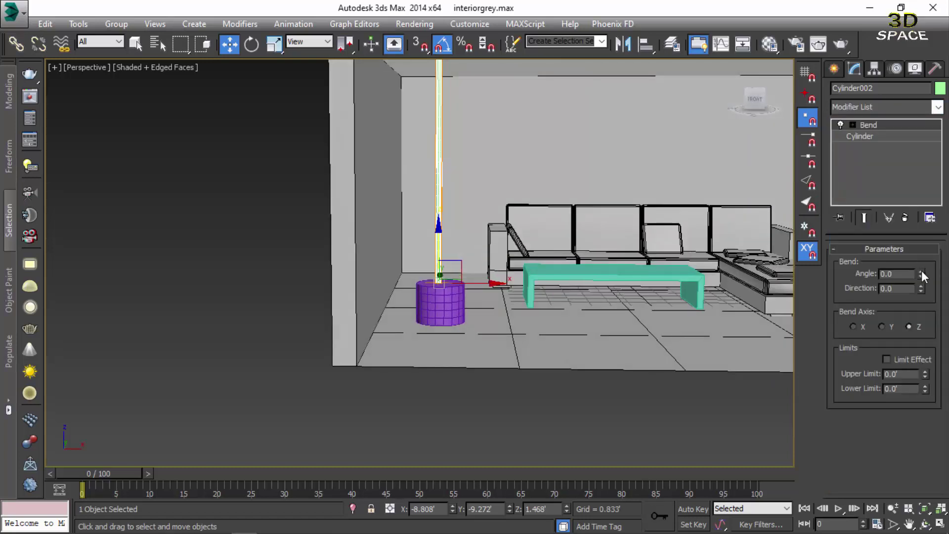
{"action": "left_click_drag", "start_coordinate": [922, 271], "coordinate": [922, 222]}
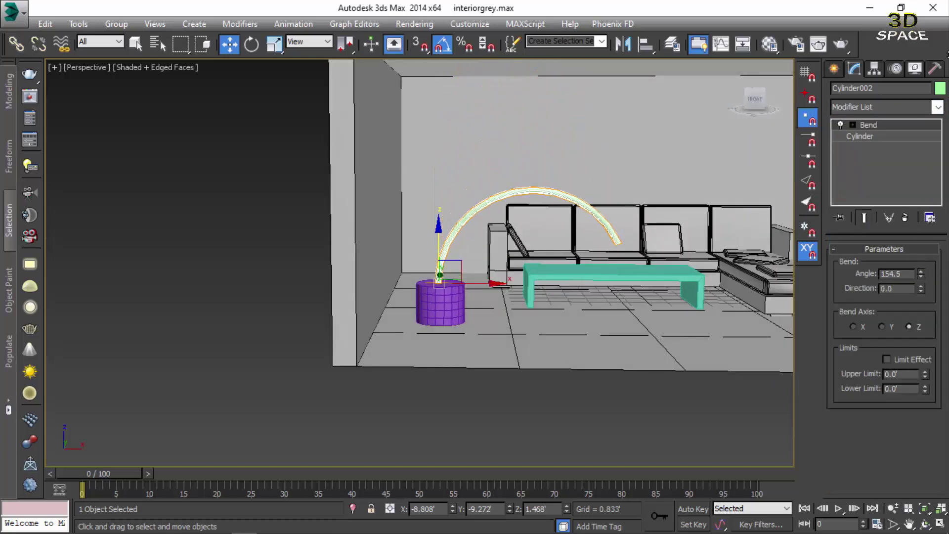
{"action": "mouse_move", "coordinate": [945, 69]}
{"action": "left_mouse_down"}
{"action": "mouse_move", "coordinate": [936, 104]}
{"action": "mouse_move", "coordinate": [934, 43]}
{"action": "left_mouse_up"}
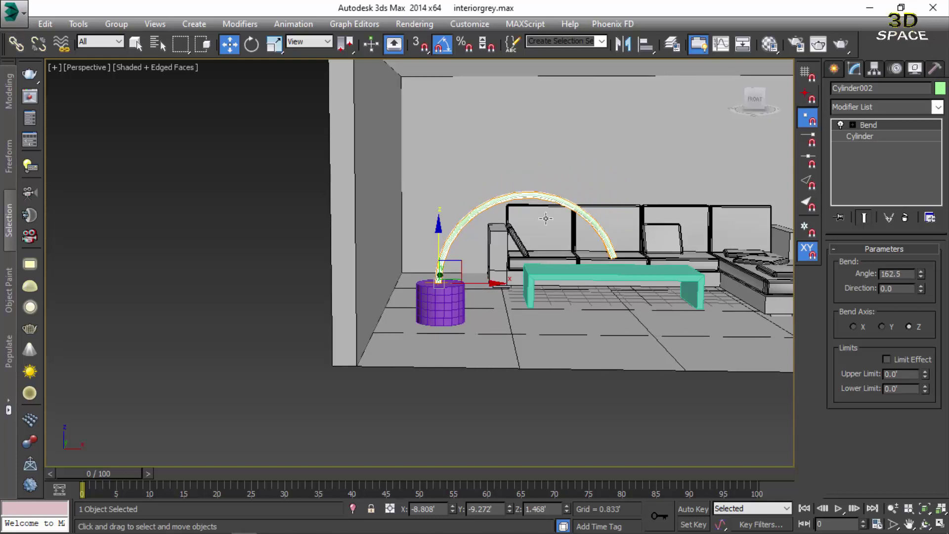
{"action": "left_click_drag", "start_coordinate": [439, 248], "coordinate": [440, 197]}
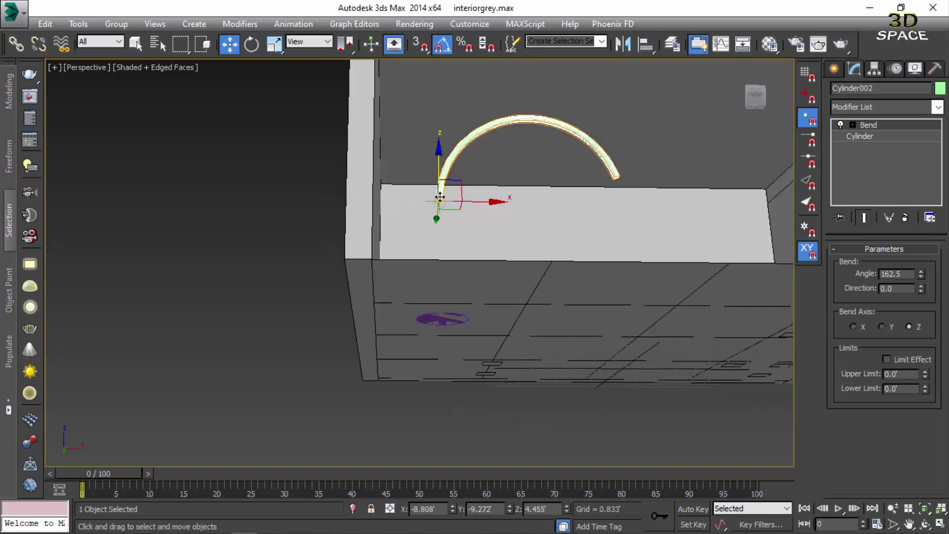
{"action": "scroll", "coordinate": [440, 197], "scroll_direction": "up", "scroll_amount": 3}
- Convert the pole to an Editable Poly and select its bottom cap polygons
{"action": "right_click", "coordinate": [437, 193]}
{"action": "mouse_move", "coordinate": [501, 324]}
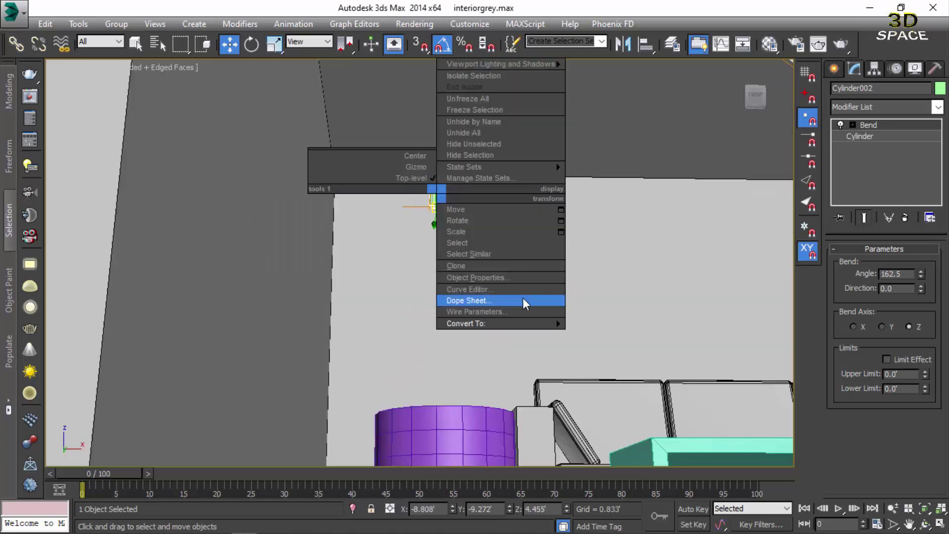
{"action": "left_click", "coordinate": [588, 335]}
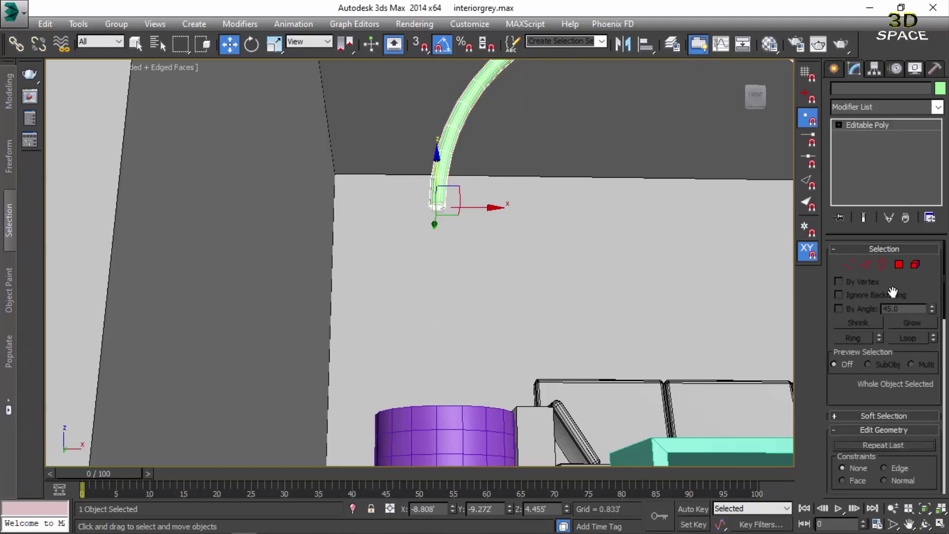
{"action": "left_click", "coordinate": [900, 265]}
{"action": "scroll", "coordinate": [430, 225], "scroll_direction": "up", "scroll_amount": 5}
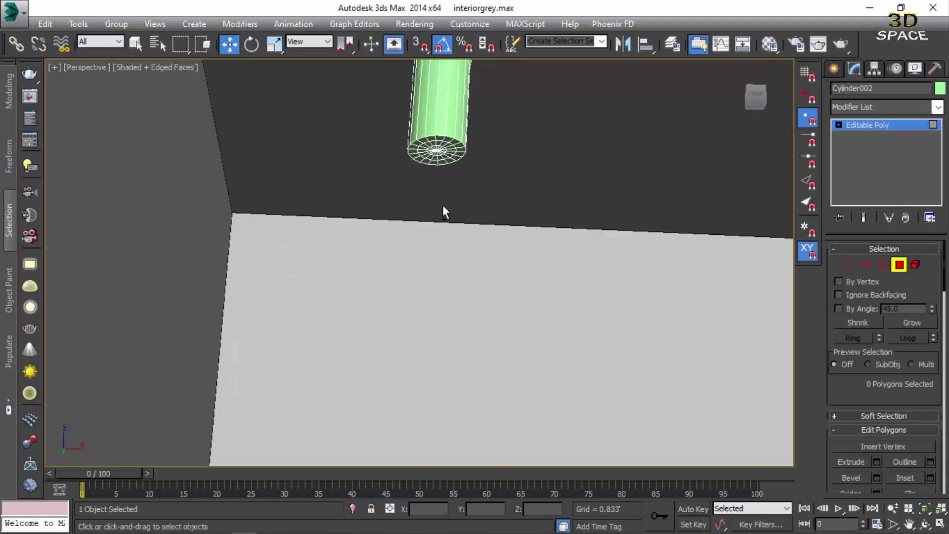
{"action": "scroll", "coordinate": [443, 207], "scroll_direction": "up", "scroll_amount": 1}
{"action": "scroll", "coordinate": [443, 207], "scroll_direction": "up", "scroll_amount": 2}
{"action": "key", "text": "alt"}
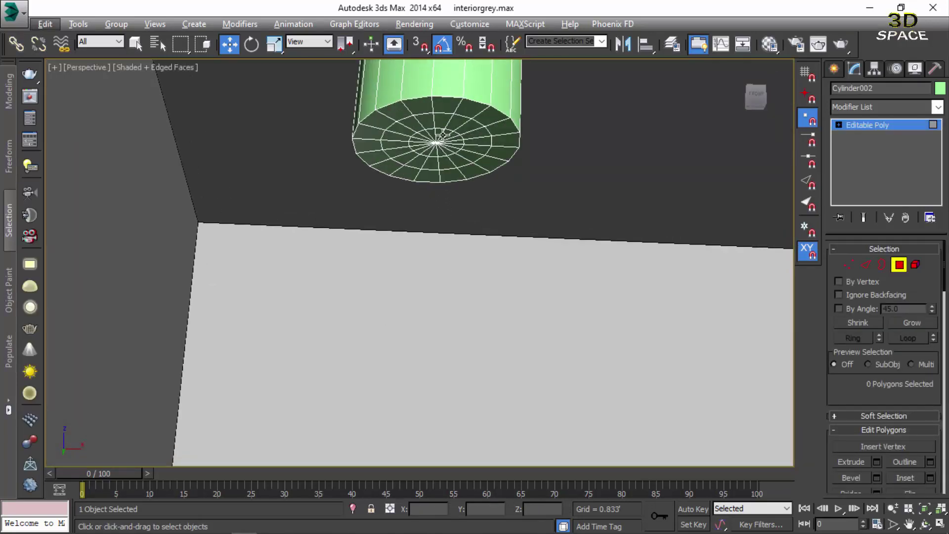
{"action": "left_click", "coordinate": [443, 133]}
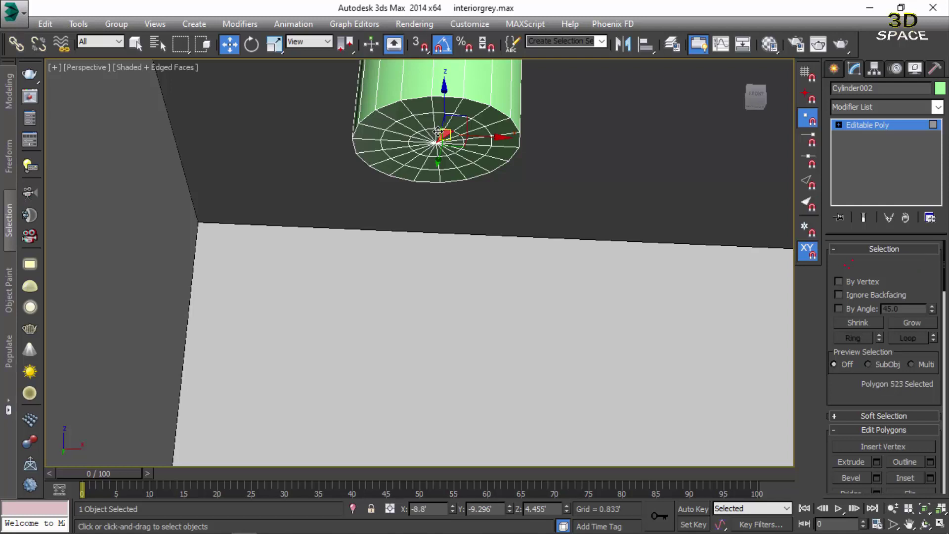
{"action": "scroll", "coordinate": [438, 136], "scroll_direction": "up", "scroll_amount": 5}
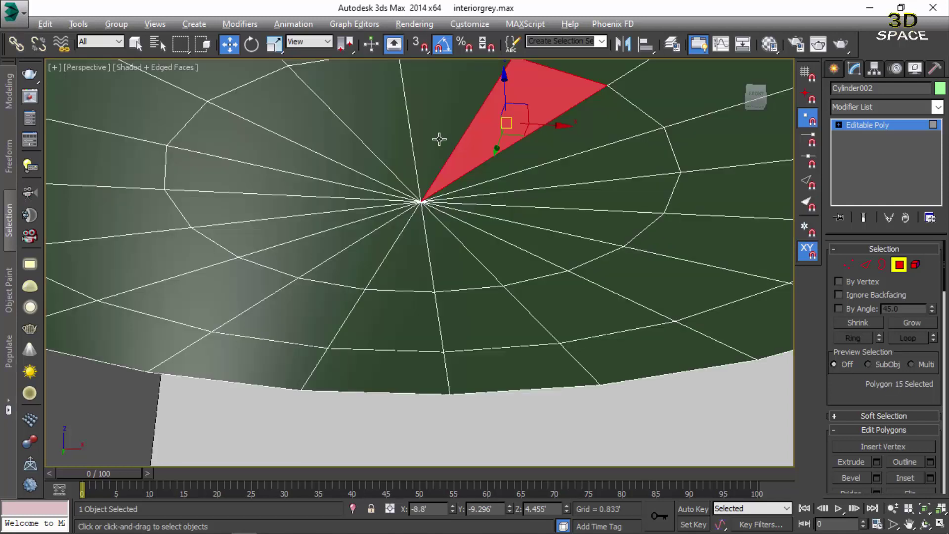
{"action": "left_click", "coordinate": [905, 322]}
{"action": "scroll", "coordinate": [503, 328], "scroll_direction": "down", "scroll_amount": 5}
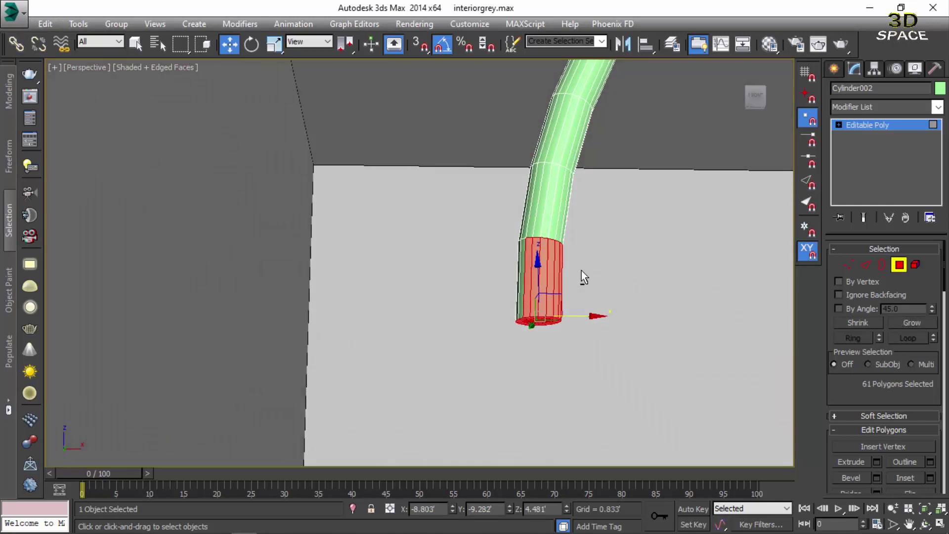
{"action": "left_click_drag", "start_coordinate": [544, 271], "coordinate": [491, 295], "text": "alt"}
{"action": "mouse_move", "coordinate": [491, 295]}
{"action": "middle_mouse_down", "text": "alt"}
{"action": "mouse_move", "coordinate": [385, 328]}
{"action": "mouse_move", "coordinate": [513, 339]}
{"action": "middle_mouse_up", "text": "alt"}
- Extrude the bottom cap and drag it down along Z into the purple base
{"action": "right_click", "coordinate": [513, 339]}
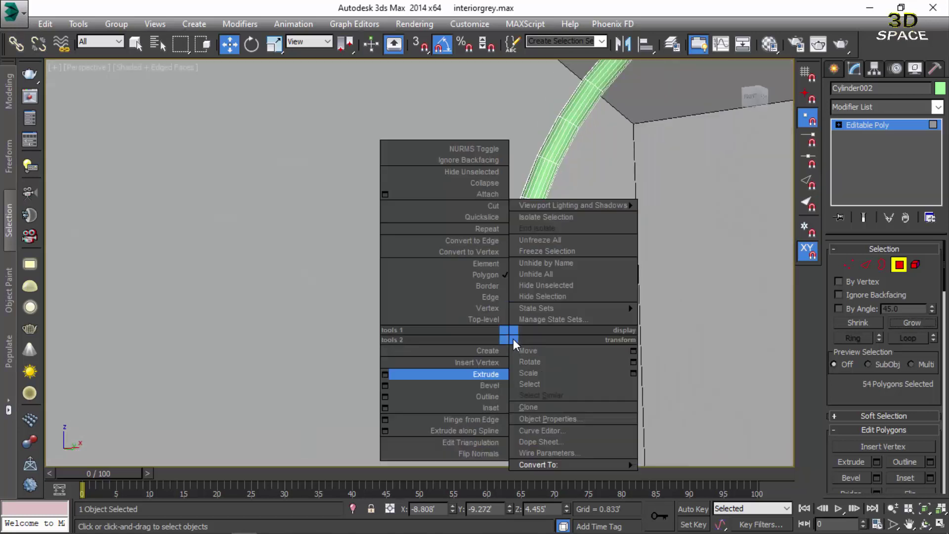
{"action": "left_click", "coordinate": [382, 376]}
{"action": "left_click", "coordinate": [427, 311]}
{"action": "middle_click_drag", "start_coordinate": [432, 322], "coordinate": [488, 336], "text": "alt"}
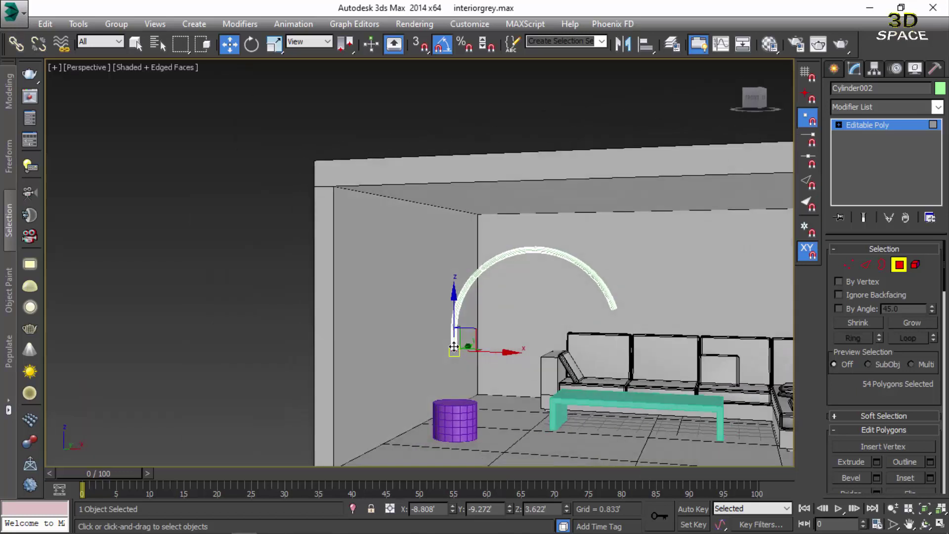
{"action": "scroll", "coordinate": [489, 335], "scroll_direction": "up", "scroll_amount": 2}
{"action": "left_click_drag", "start_coordinate": [456, 311], "coordinate": [454, 322]}
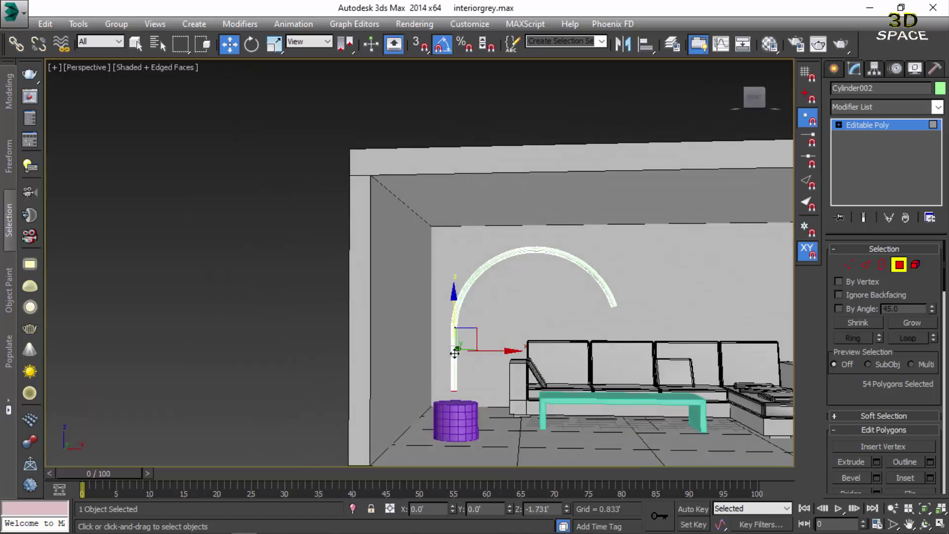
{"action": "left_click_drag", "start_coordinate": [456, 360], "coordinate": [456, 410]}
{"action": "left_click", "coordinate": [898, 266]}
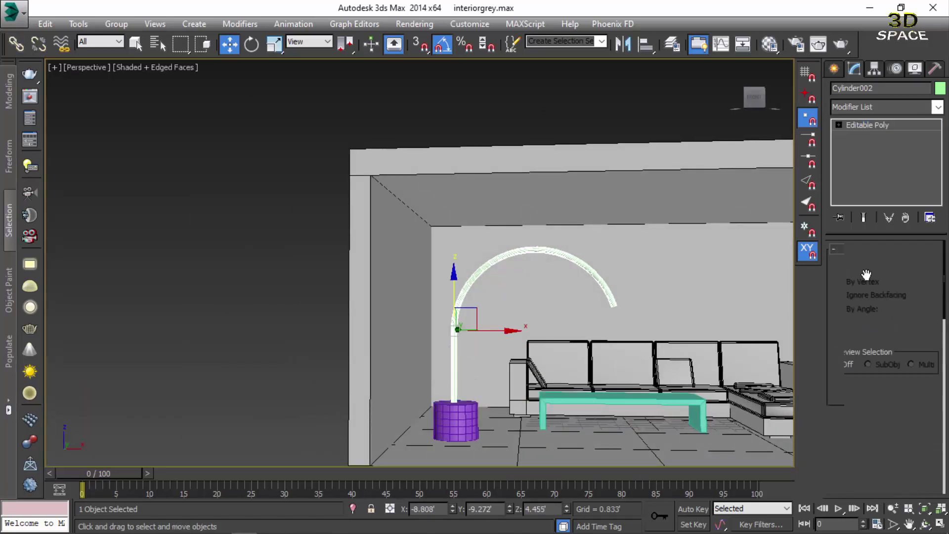
{"action": "key", "text": "f"}
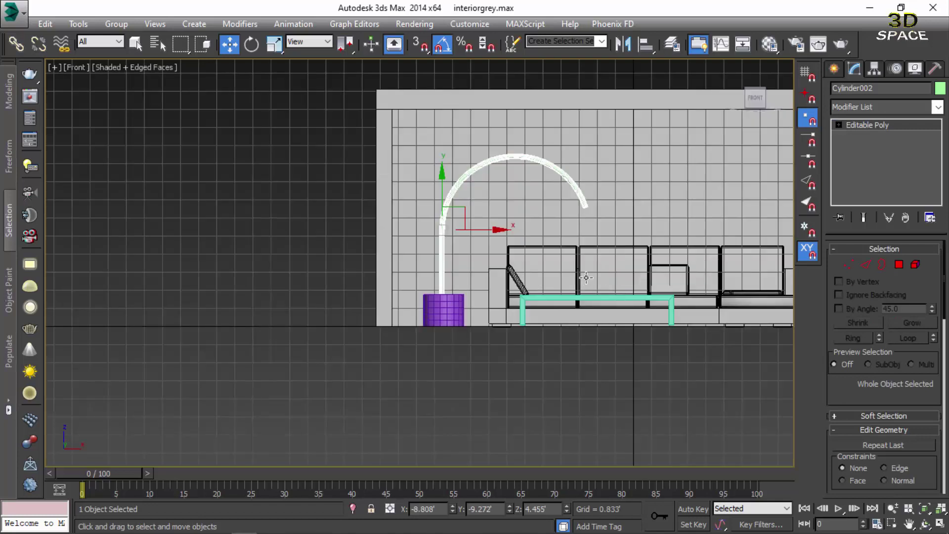
- Create a 1.16'-radius sphere near the end of the arched lamp arm
{"action": "left_click", "coordinate": [835, 69]}
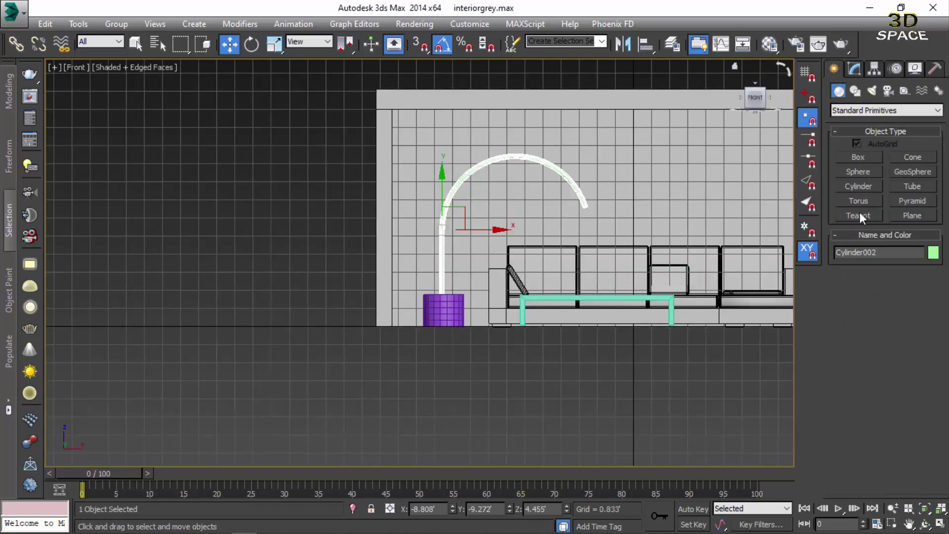
{"action": "left_click", "coordinate": [858, 171]}
{"action": "left_click_drag", "start_coordinate": [586, 216], "coordinate": [601, 238]}
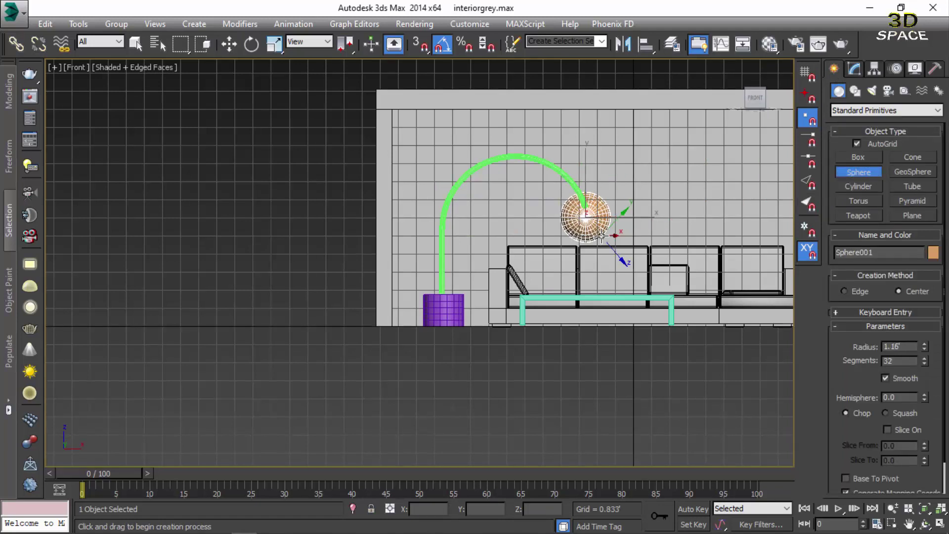
{"action": "key", "text": "p"}
{"action": "key", "text": "z"}
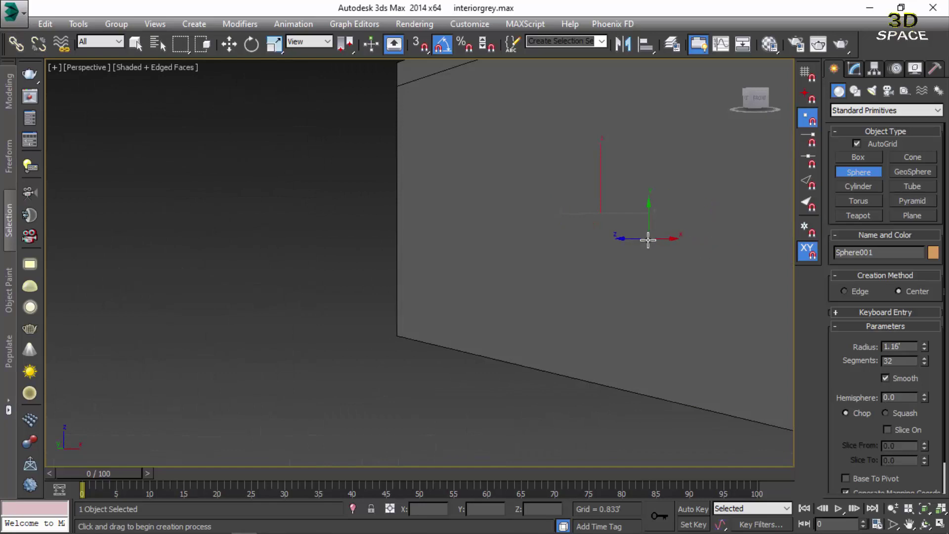
{"action": "scroll", "coordinate": [638, 243], "scroll_direction": "down", "scroll_amount": 3}
{"action": "key", "text": "w"}
{"action": "scroll", "coordinate": [633, 242], "scroll_direction": "down", "scroll_amount": 2}
{"action": "scroll", "coordinate": [521, 233], "scroll_direction": "down", "scroll_amount": 3}
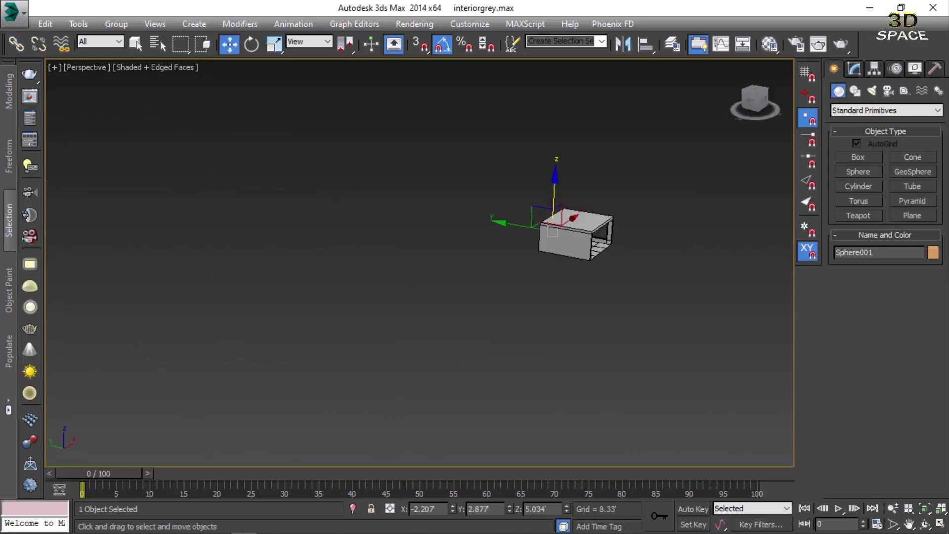
- Move the sphere along Y and X so it hangs from the arc's tip
{"action": "middle_click_drag", "start_coordinate": [524, 242], "coordinate": [501, 248], "text": "alt"}
{"action": "left_click_drag", "start_coordinate": [511, 230], "coordinate": [580, 255]}
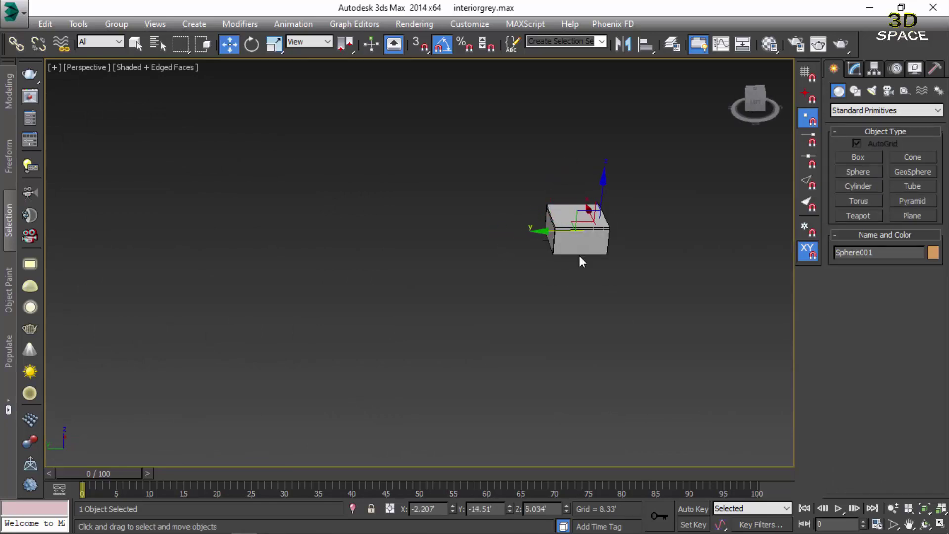
{"action": "key", "text": "z"}
{"action": "mouse_move", "coordinate": [492, 280]}
{"action": "middle_mouse_down", "text": "alt"}
{"action": "mouse_move", "coordinate": [422, 262]}
{"action": "mouse_move", "coordinate": [430, 253]}
{"action": "mouse_move", "coordinate": [415, 257]}
{"action": "middle_mouse_up", "text": "alt"}
{"action": "mouse_move", "coordinate": [474, 250]}
{"action": "left_mouse_down"}
{"action": "mouse_move", "coordinate": [625, 220]}
{"action": "mouse_move", "coordinate": [667, 225]}
{"action": "left_mouse_up"}
{"action": "middle_click_drag", "start_coordinate": [667, 225], "coordinate": [700, 217], "text": "alt"}
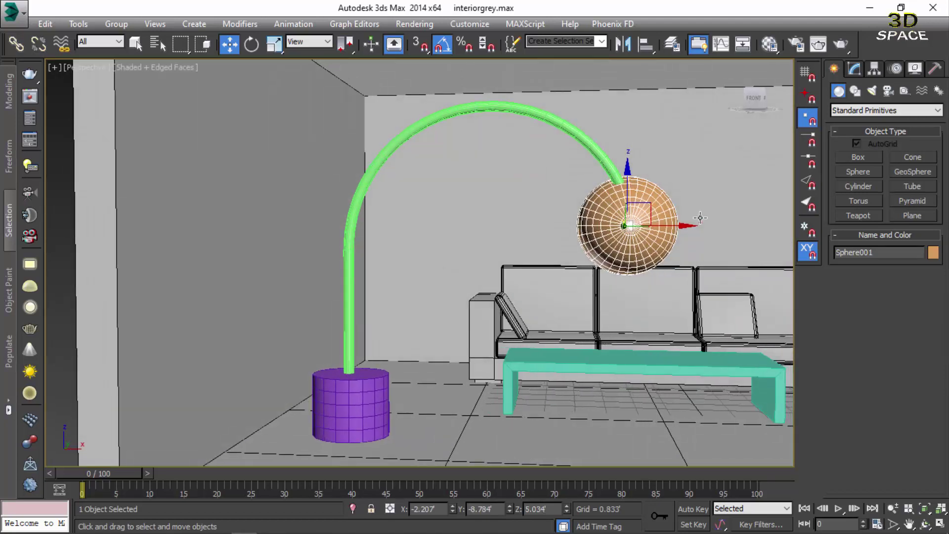
{"action": "left_click_drag", "start_coordinate": [672, 226], "coordinate": [655, 226]}
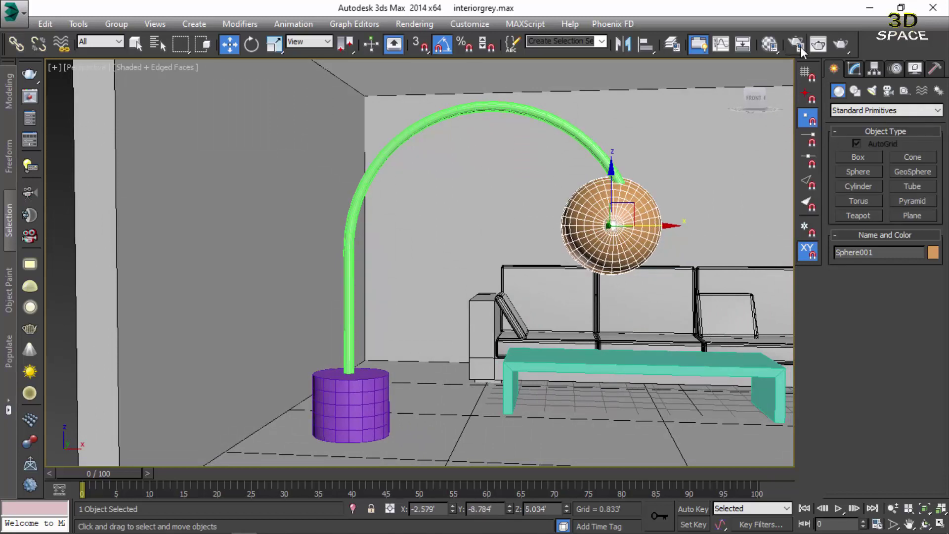
{"action": "left_click", "coordinate": [853, 70]}
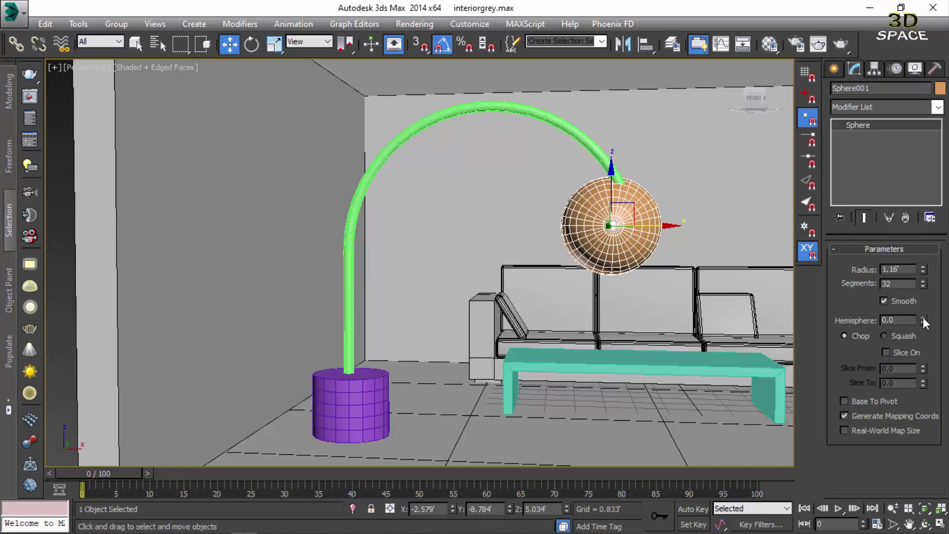
- Cut the sphere at the arc's tip into a dome with hemisphere about 0.555
{"action": "left_click_drag", "start_coordinate": [922, 319], "coordinate": [915, 279]}
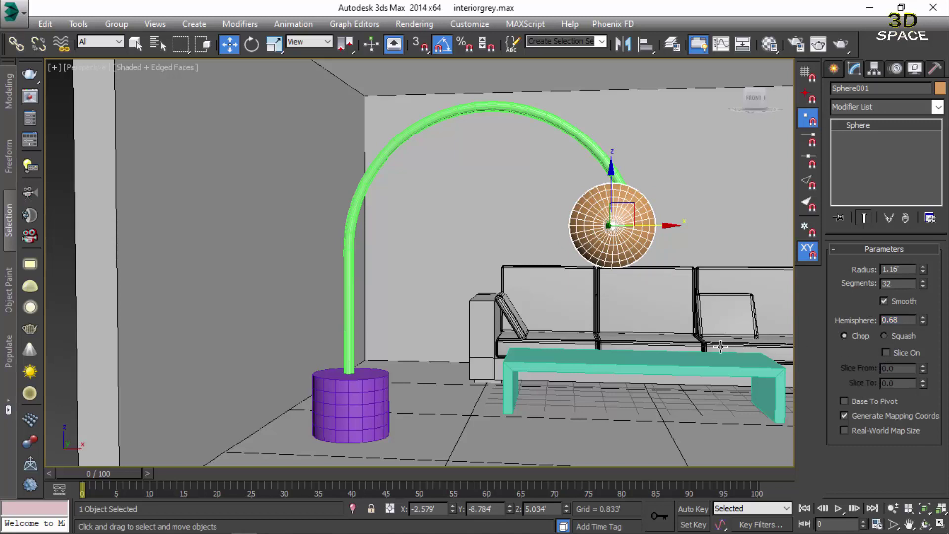
{"action": "middle_click_drag", "start_coordinate": [721, 346], "coordinate": [896, 322], "text": "alt"}
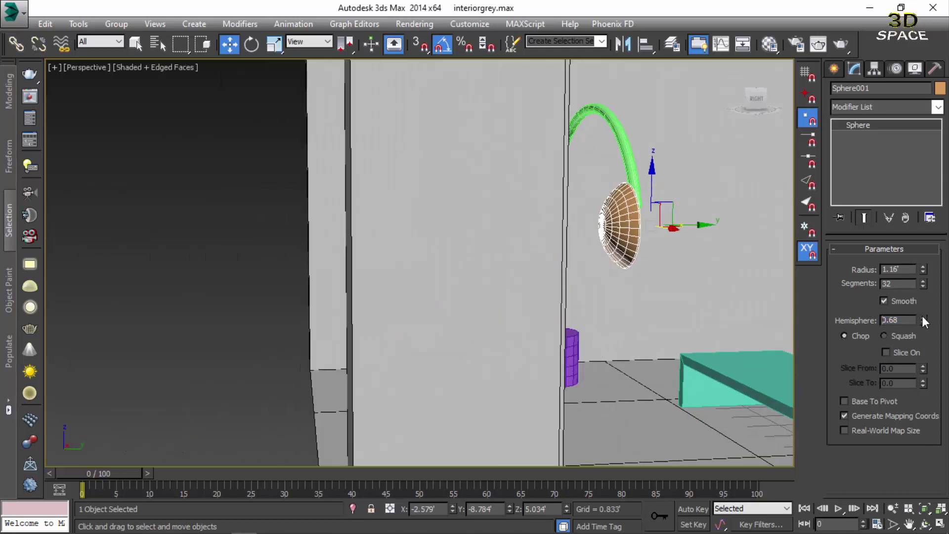
{"action": "left_click_drag", "start_coordinate": [923, 318], "coordinate": [930, 333]}
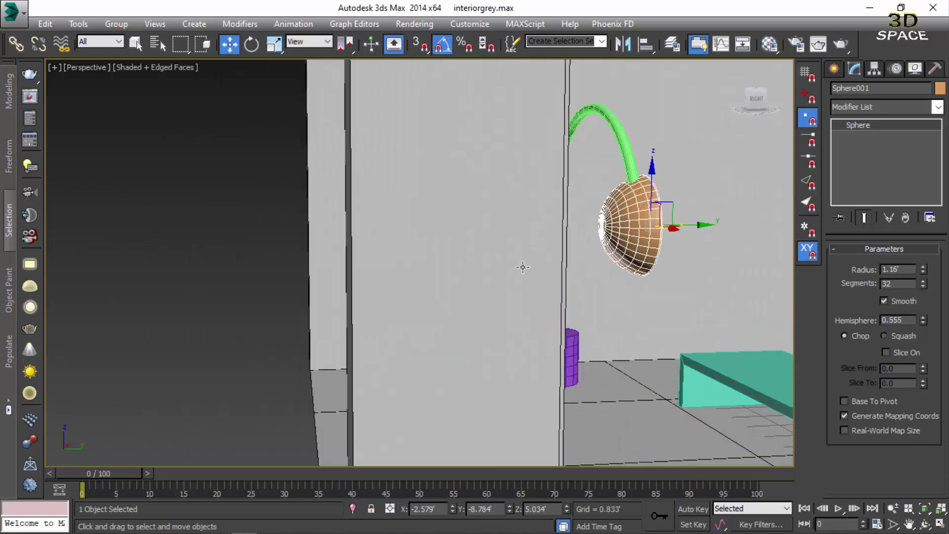
{"action": "middle_click_drag", "start_coordinate": [522, 267], "coordinate": [356, 270], "text": "alt"}
- Rotate the dome shade 180° and nudge it along Y under the arc
{"action": "left_click", "coordinate": [252, 44]}
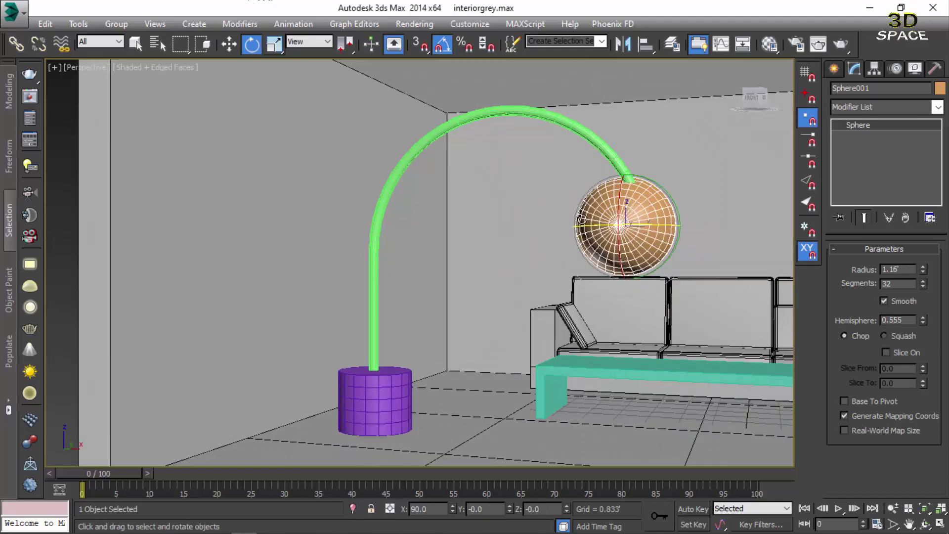
{"action": "left_click_drag", "start_coordinate": [630, 215], "coordinate": [627, 242]}
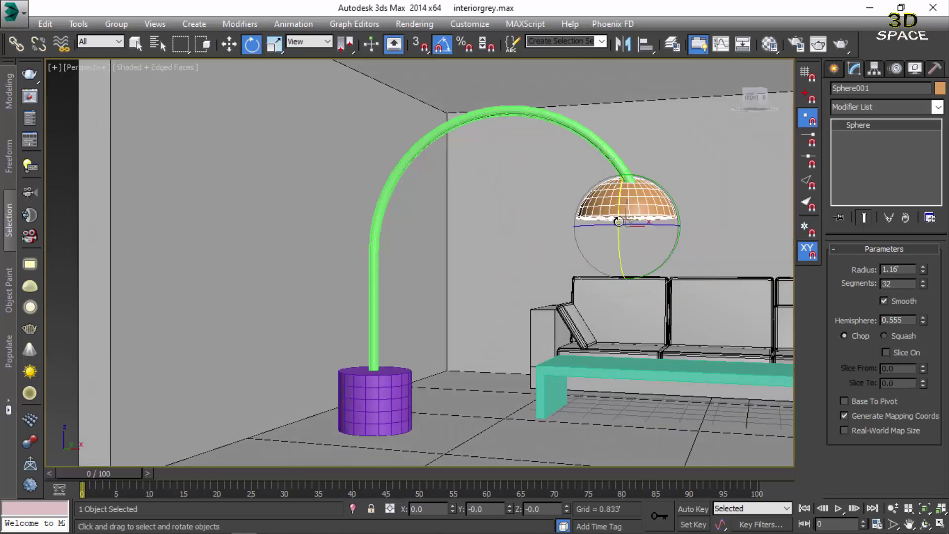
{"action": "key", "text": "w"}
{"action": "mouse_move", "coordinate": [618, 232]}
{"action": "middle_mouse_down", "text": "alt"}
{"action": "mouse_move", "coordinate": [615, 248]}
{"action": "mouse_move", "coordinate": [623, 233]}
{"action": "middle_mouse_up", "text": "alt"}
{"action": "left_click_drag", "start_coordinate": [658, 221], "coordinate": [638, 227]}
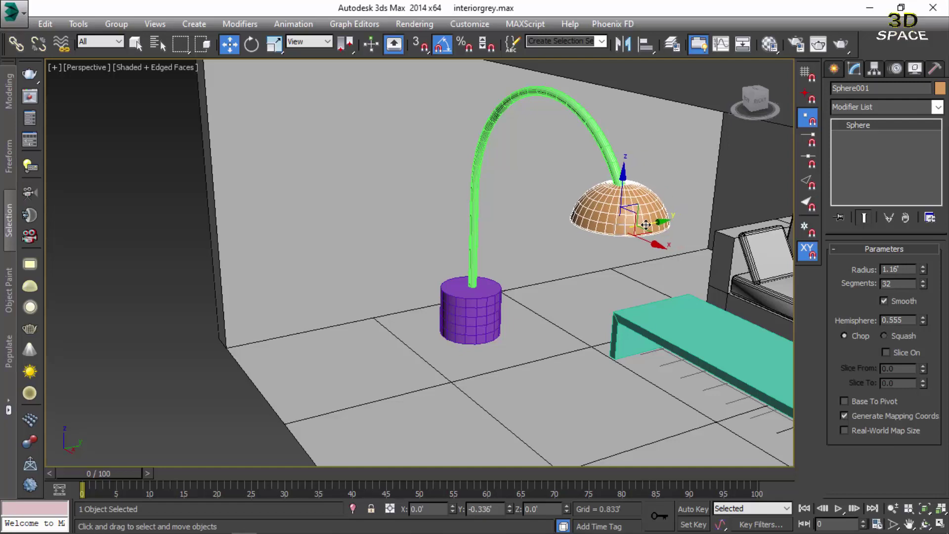
- In Top view, move the shade onto the tip of the green arc
{"action": "key", "text": "t"}
{"action": "scroll", "coordinate": [638, 227], "scroll_direction": "down", "scroll_amount": 5}
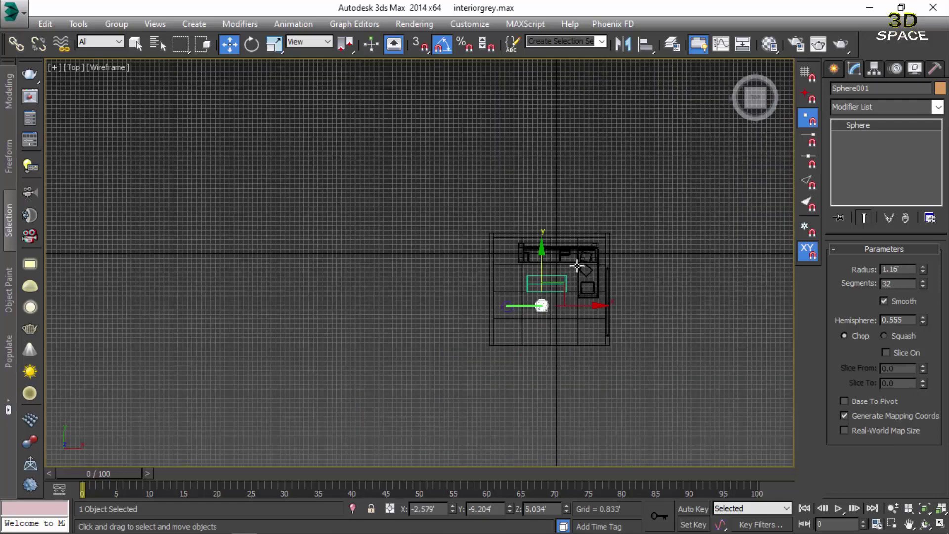
{"action": "scroll", "coordinate": [525, 292], "scroll_direction": "up", "scroll_amount": 4}
{"action": "scroll", "coordinate": [507, 277], "scroll_direction": "up", "scroll_amount": 5}
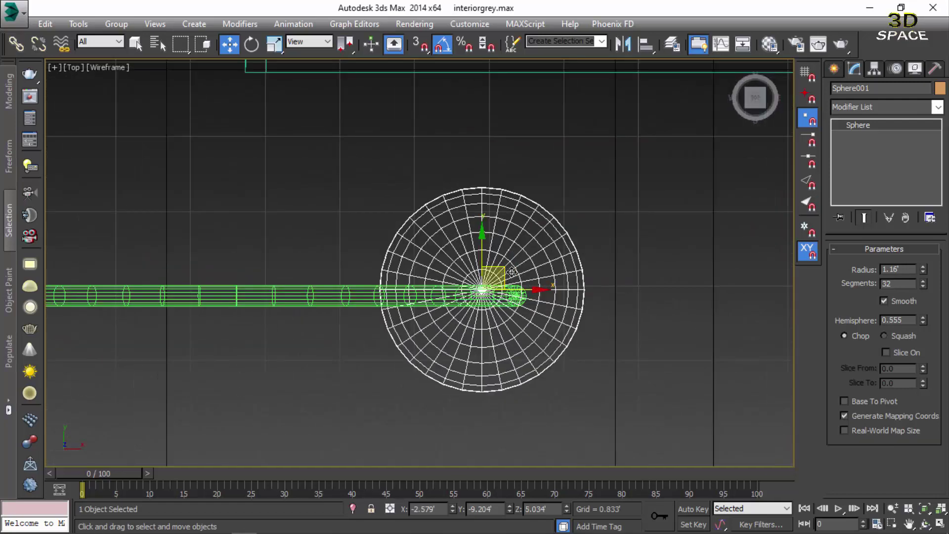
{"action": "left_click_drag", "start_coordinate": [512, 272], "coordinate": [533, 277]}
{"action": "scroll", "coordinate": [533, 277], "scroll_direction": "down", "scroll_amount": 3}
{"action": "middle_click_drag", "start_coordinate": [533, 277], "coordinate": [514, 257], "text": "alt"}
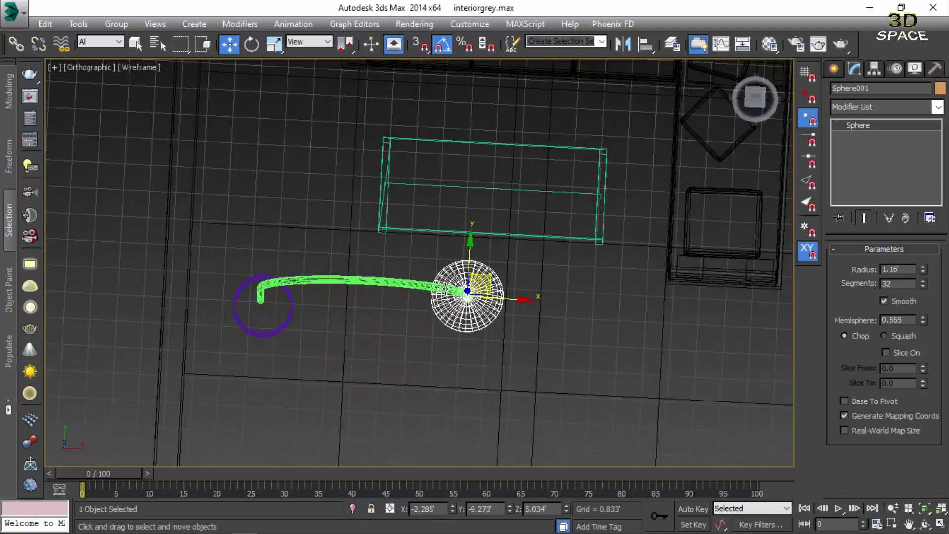
- In Perspective, slide the shade left along X to the arc's end and set hemisphere to 0.37
{"action": "key", "text": "p"}
{"action": "middle_click_drag", "start_coordinate": [445, 247], "coordinate": [402, 224], "text": "alt"}
{"action": "key", "text": "F3"}
{"action": "scroll", "coordinate": [402, 224], "scroll_direction": "up", "scroll_amount": 3}
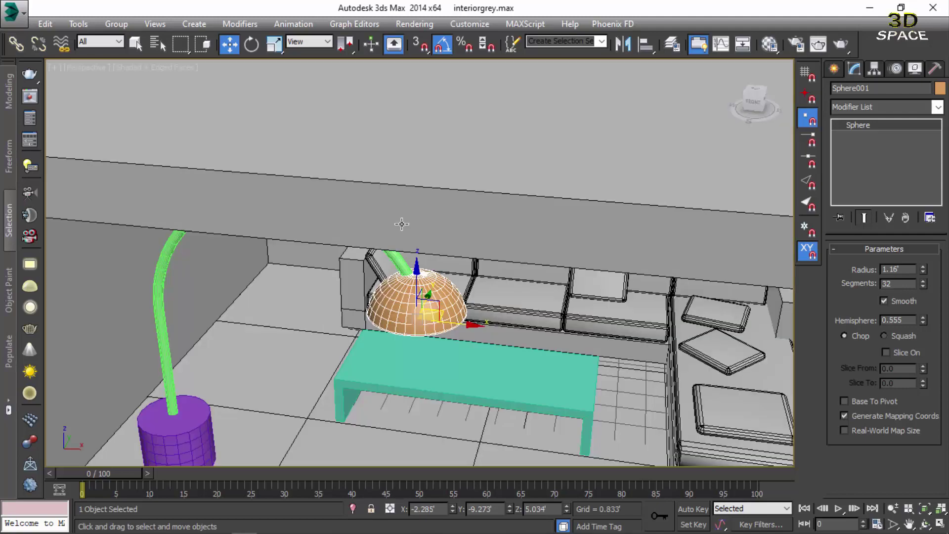
{"action": "scroll", "coordinate": [380, 248], "scroll_direction": "down", "scroll_amount": 2}
{"action": "scroll", "coordinate": [374, 246], "scroll_direction": "down", "scroll_amount": 3}
{"action": "scroll", "coordinate": [366, 257], "scroll_direction": "down", "scroll_amount": 4}
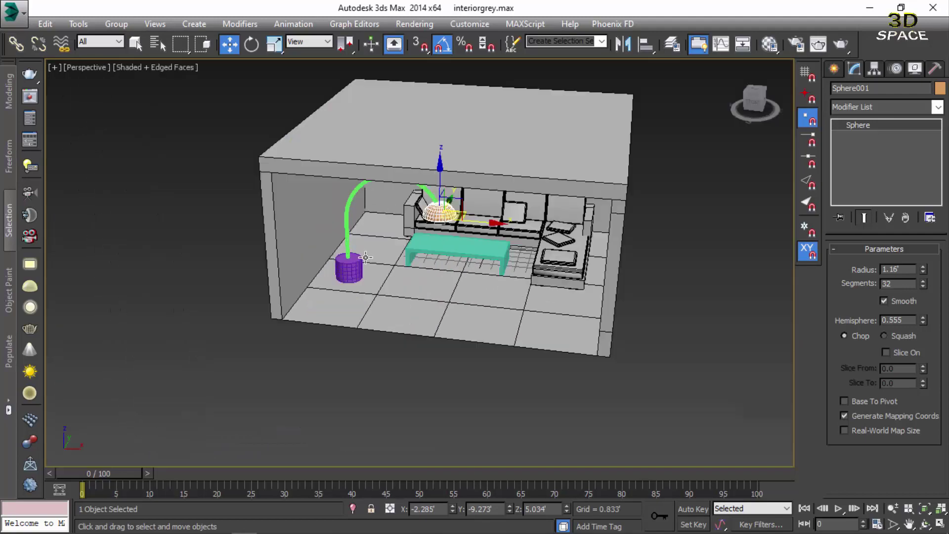
{"action": "scroll", "coordinate": [366, 257], "scroll_direction": "down", "scroll_amount": 2}
{"action": "middle_click_drag", "start_coordinate": [366, 257], "coordinate": [351, 250], "text": "alt"}
{"action": "scroll", "coordinate": [359, 236], "scroll_direction": "up", "scroll_amount": 2}
{"action": "scroll", "coordinate": [359, 235], "scroll_direction": "up", "scroll_amount": 4}
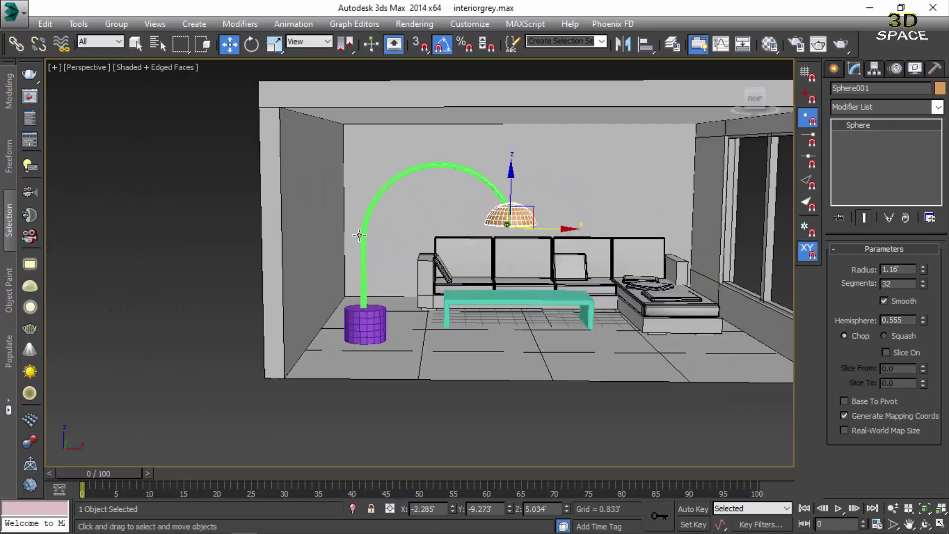
{"action": "left_click_drag", "start_coordinate": [541, 231], "coordinate": [534, 230]}
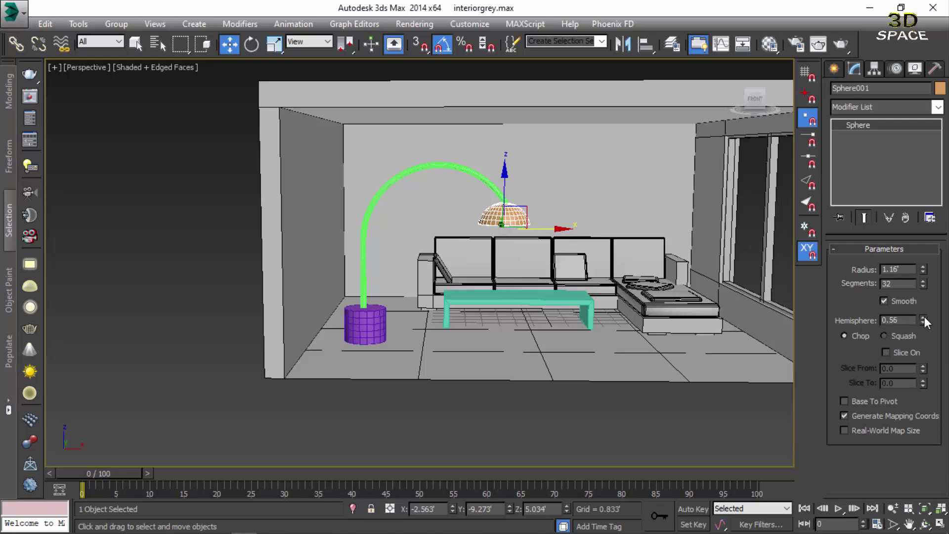
{"action": "left_click_drag", "start_coordinate": [924, 317], "coordinate": [923, 327]}
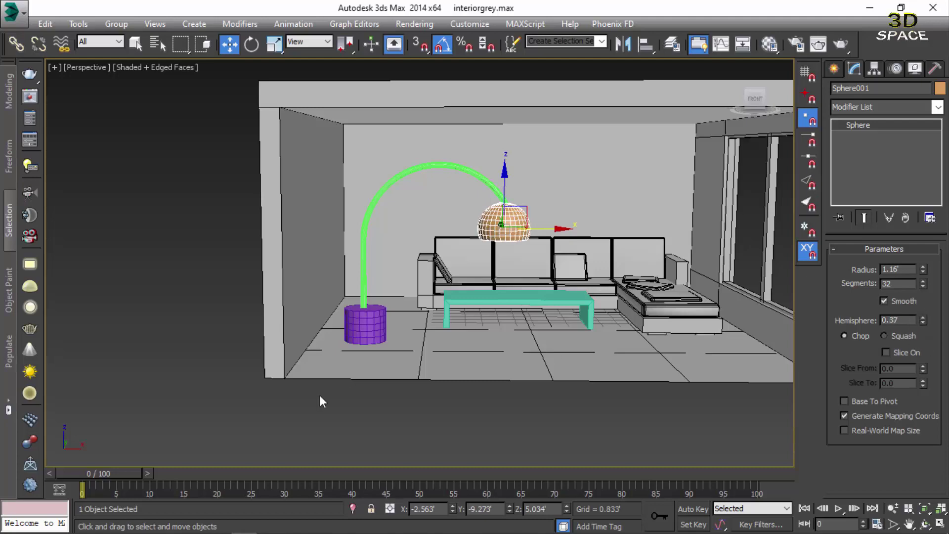
- Group the cylinder base, green arc and shade as Group002
{"action": "left_click", "coordinate": [366, 331], "text": "ctrl"}
{"action": "left_click", "coordinate": [363, 290], "text": "ctrl"}
{"action": "mouse_move", "coordinate": [361, 310]}
{"action": "middle_mouse_down", "text": "alt"}
{"action": "mouse_move", "coordinate": [308, 315]}
{"action": "mouse_move", "coordinate": [352, 305]}
{"action": "middle_mouse_up", "text": "alt"}
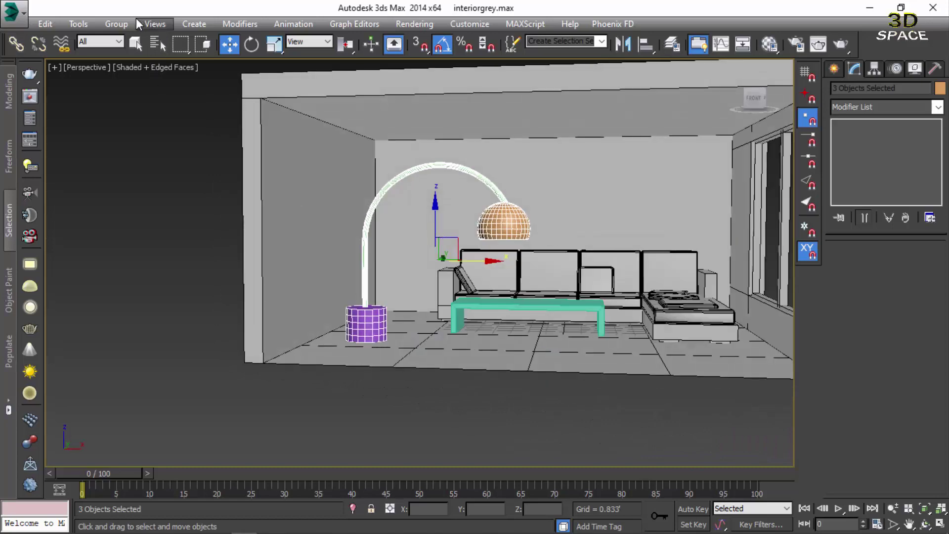
{"action": "left_click", "coordinate": [117, 24]}
{"action": "left_click", "coordinate": [159, 40]}
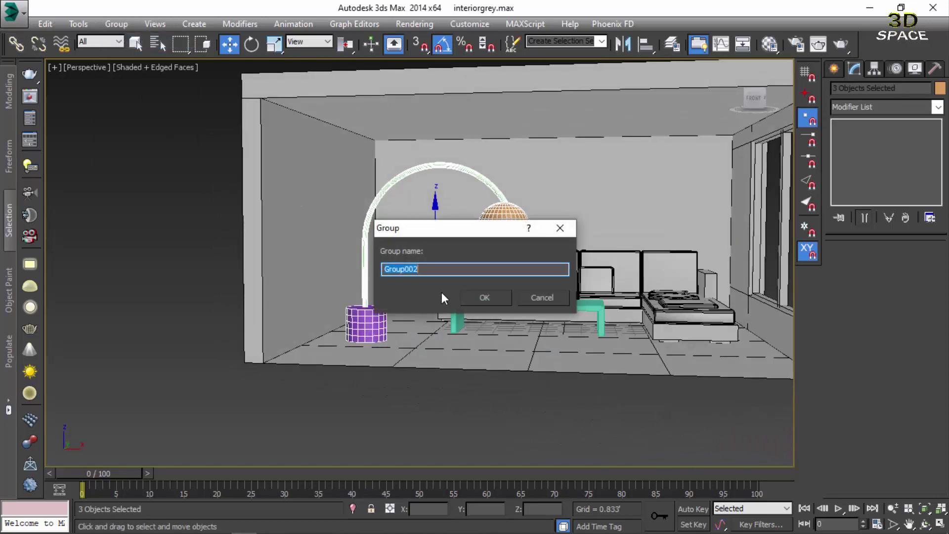
{"action": "left_click", "coordinate": [474, 296]}
- Move the lamp group beside the sofa, adjusting it along Y
{"action": "middle_click_drag", "start_coordinate": [445, 304], "coordinate": [409, 311], "text": "alt"}
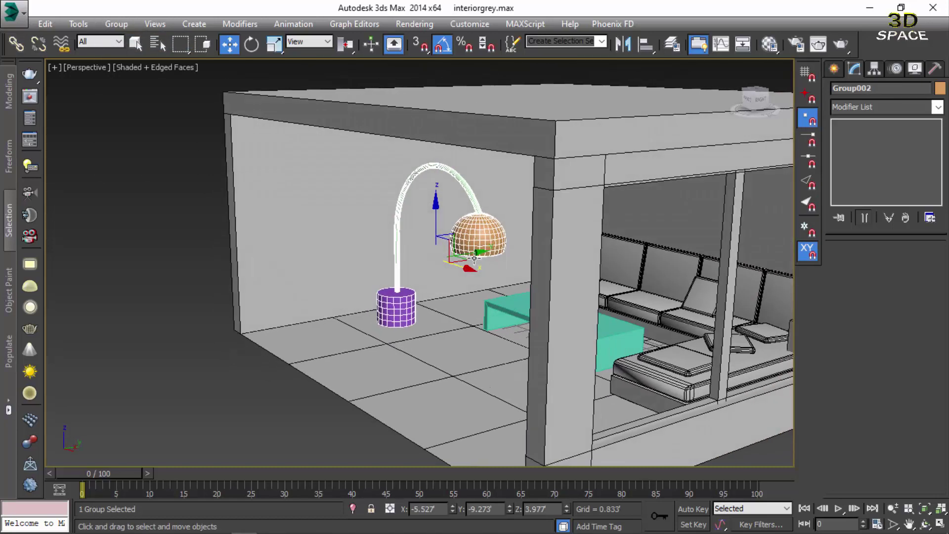
{"action": "left_click_drag", "start_coordinate": [474, 258], "coordinate": [613, 232]}
{"action": "middle_click_drag", "start_coordinate": [613, 232], "coordinate": [468, 221], "text": "alt"}
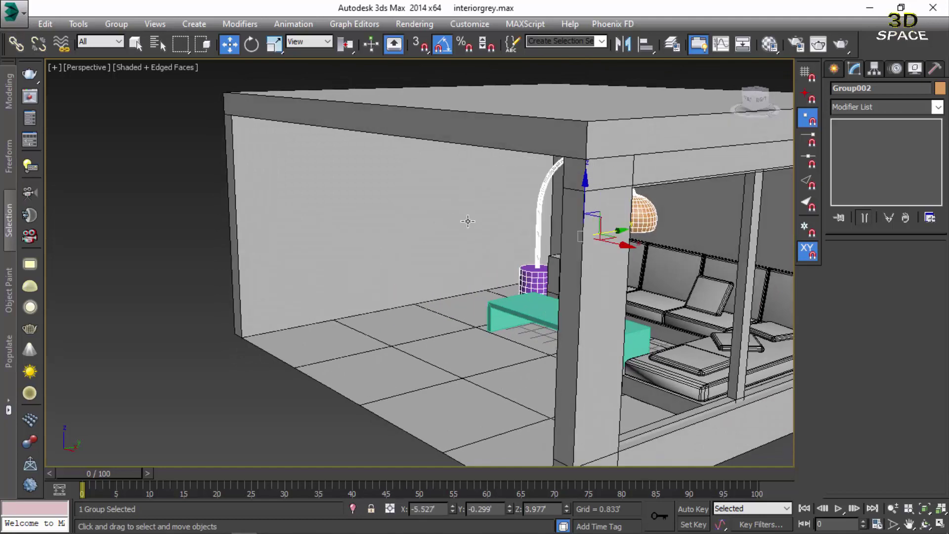
{"action": "scroll", "coordinate": [564, 230], "scroll_direction": "up", "scroll_amount": 5}
{"action": "scroll", "coordinate": [540, 240], "scroll_direction": "down", "scroll_amount": 2}
{"action": "scroll", "coordinate": [612, 262], "scroll_direction": "up", "scroll_amount": 2}
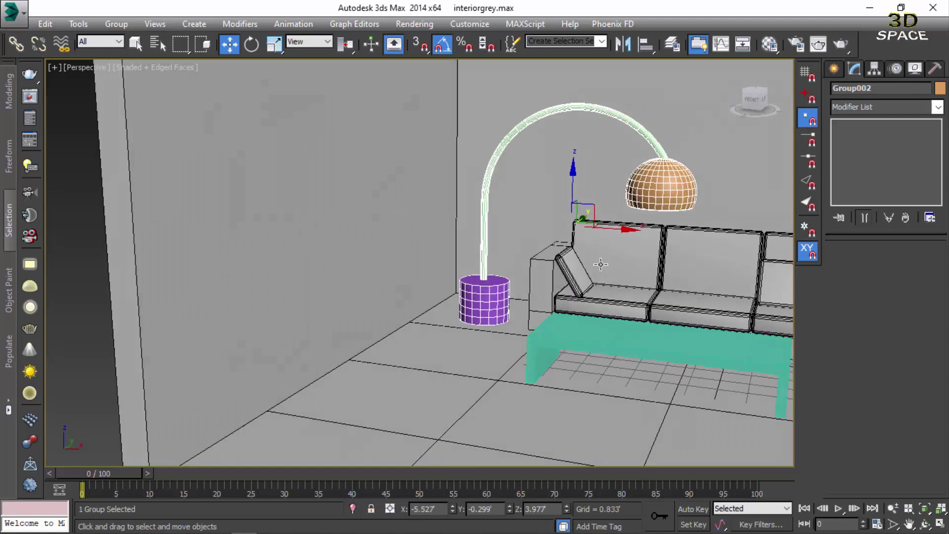
{"action": "middle_click_drag", "start_coordinate": [600, 265], "coordinate": [554, 261], "text": "alt"}
{"action": "left_click_drag", "start_coordinate": [608, 223], "coordinate": [631, 222]}
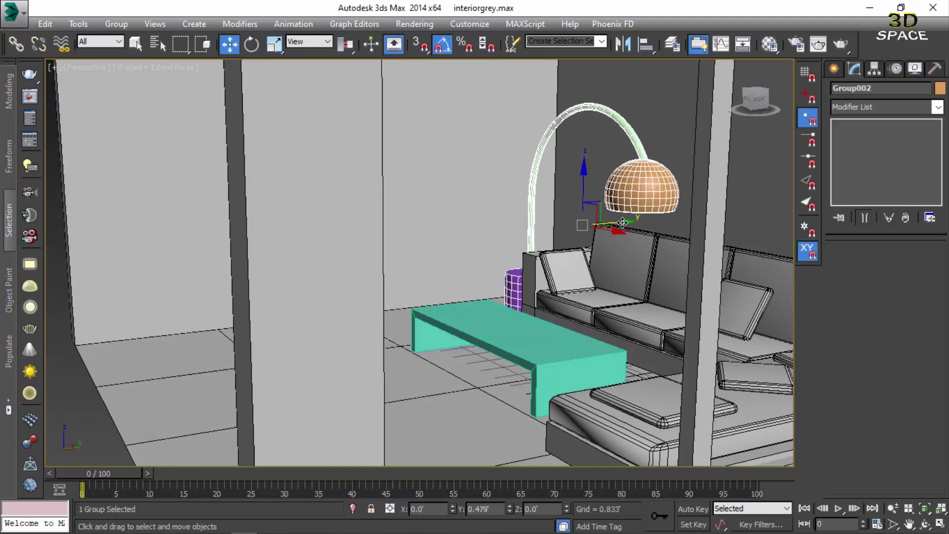
{"action": "scroll", "coordinate": [454, 233], "scroll_direction": "down", "scroll_amount": 5}
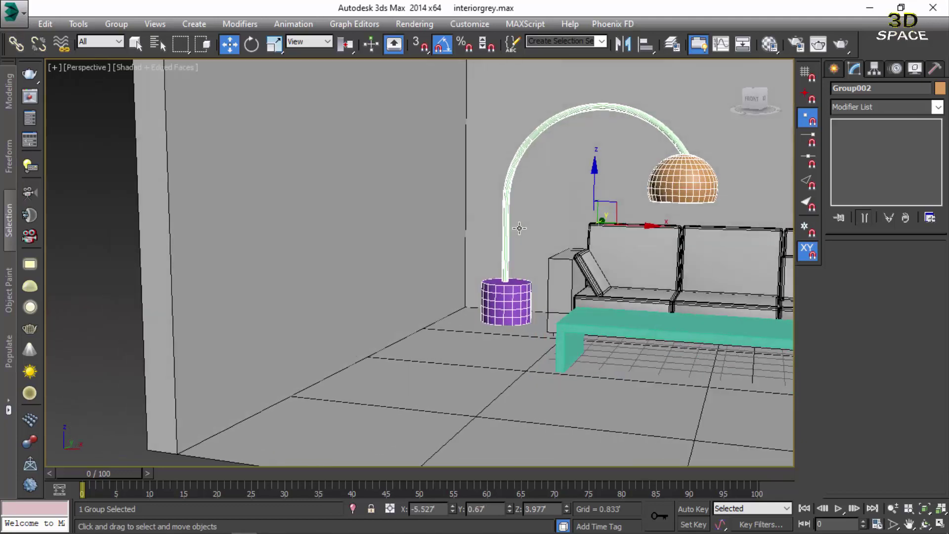
{"action": "mouse_move", "coordinate": [454, 233]}
{"action": "middle_mouse_down", "text": "alt"}
{"action": "mouse_move", "coordinate": [513, 257]}
{"action": "mouse_move", "coordinate": [423, 265]}
{"action": "mouse_move", "coordinate": [204, 153]}
{"action": "middle_mouse_up", "text": "alt"}
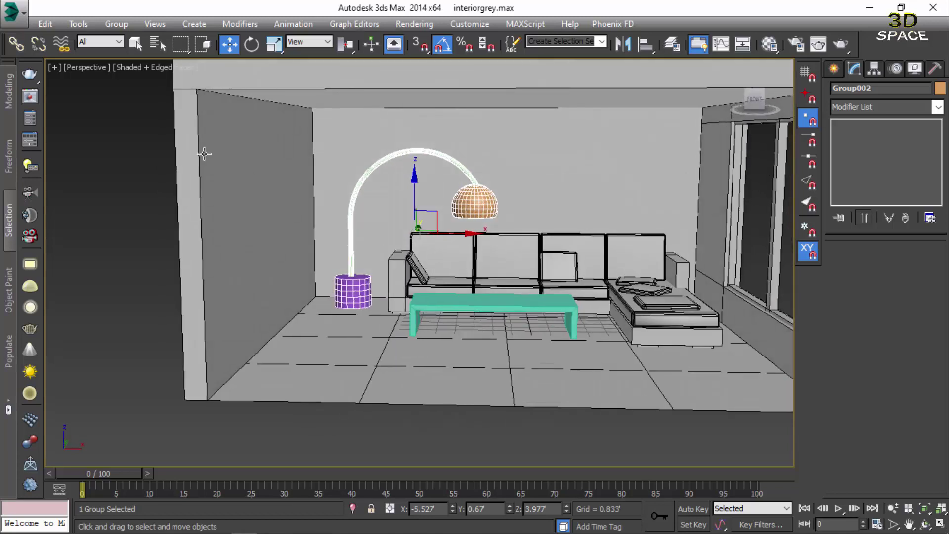
- Rotate the lamp group about 40° around its vertical axis over the sofa
{"action": "left_click", "coordinate": [252, 45]}
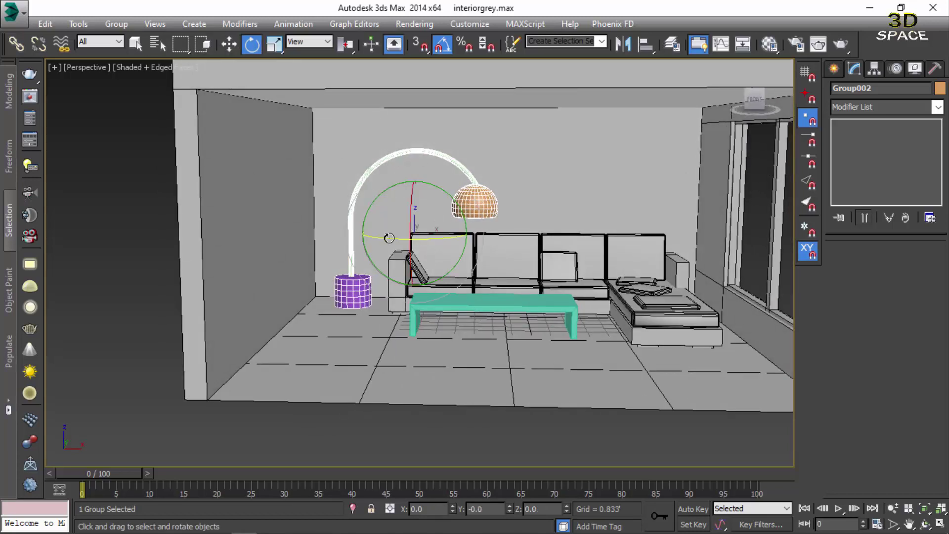
{"action": "left_click_drag", "start_coordinate": [390, 238], "coordinate": [362, 240]}
{"action": "left_click_drag", "start_coordinate": [387, 241], "coordinate": [326, 249]}
- Shift the lamp group along X and Y next to the sofa, then reselect Group002
{"action": "key", "text": "w"}
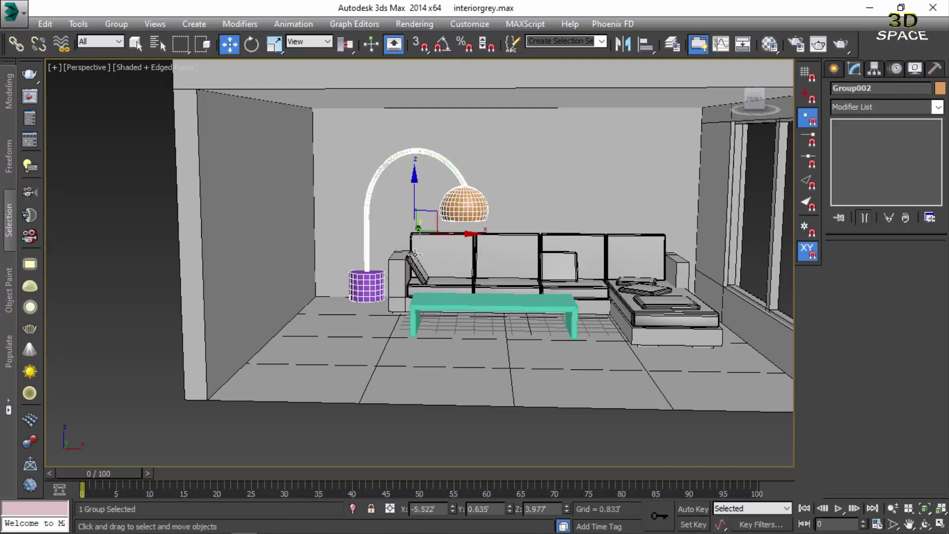
{"action": "left_click_drag", "start_coordinate": [446, 240], "coordinate": [396, 247]}
{"action": "scroll", "coordinate": [396, 248], "scroll_direction": "up", "scroll_amount": 5}
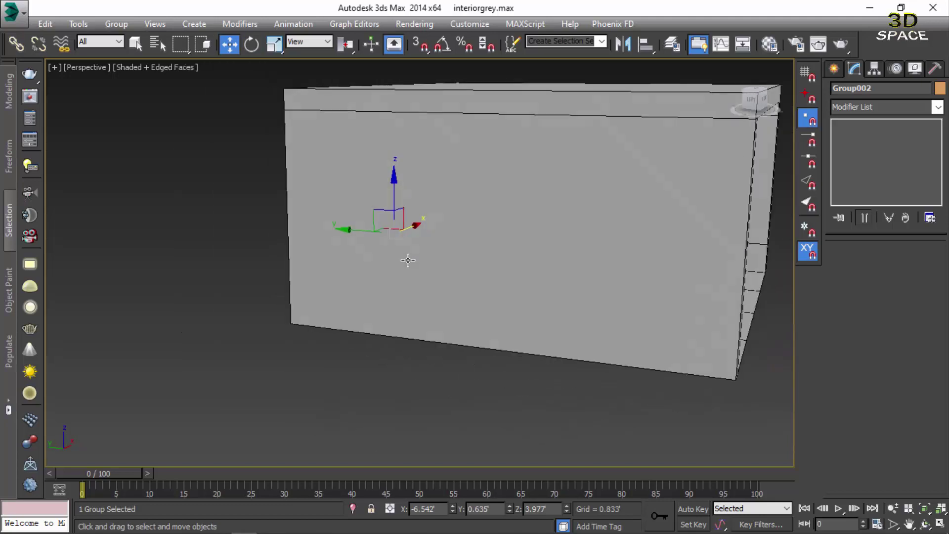
{"action": "mouse_move", "coordinate": [346, 231]}
{"action": "left_mouse_down"}
{"action": "mouse_move", "coordinate": [360, 233]}
{"action": "mouse_move", "coordinate": [371, 260]}
{"action": "left_mouse_up"}
{"action": "scroll", "coordinate": [317, 258], "scroll_direction": "down", "scroll_amount": 5}
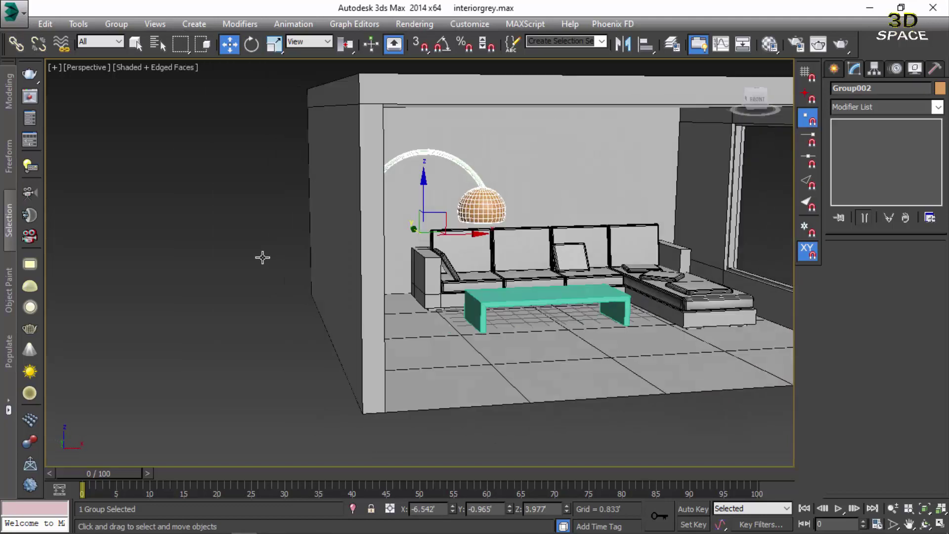
{"action": "scroll", "coordinate": [236, 257], "scroll_direction": "down", "scroll_amount": 2}
{"action": "middle_click_drag", "start_coordinate": [236, 257], "coordinate": [248, 314], "text": "alt"}
{"action": "left_click", "coordinate": [248, 313]}
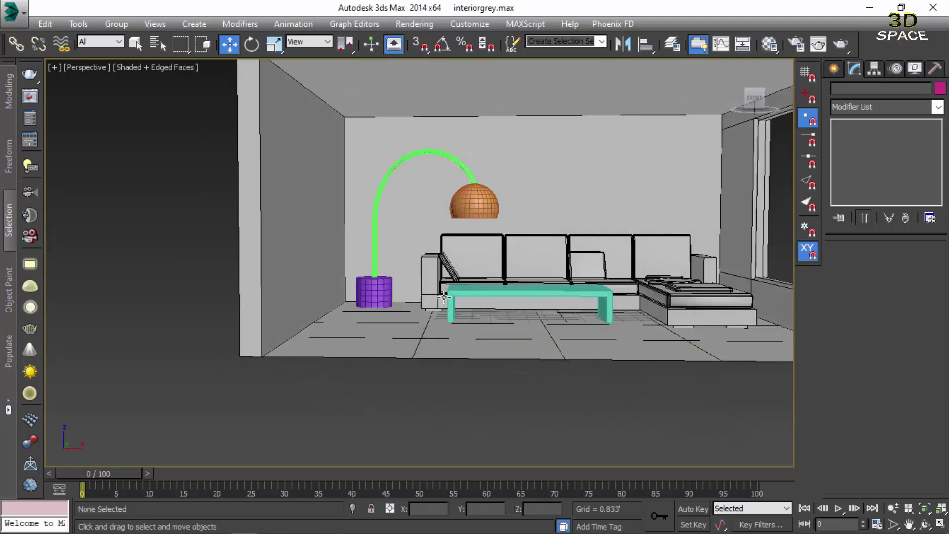
{"action": "scroll", "coordinate": [516, 238], "scroll_direction": "up", "scroll_amount": 5}
{"action": "left_click", "coordinate": [432, 157]}
{"action": "scroll", "coordinate": [432, 157], "scroll_direction": "down", "scroll_amount": 2}
{"action": "mouse_move", "coordinate": [432, 157]}
{"action": "middle_mouse_down", "text": "alt"}
{"action": "mouse_move", "coordinate": [394, 251]}
{"action": "mouse_move", "coordinate": [360, 280]}
{"action": "mouse_move", "coordinate": [377, 251]}
{"action": "middle_mouse_up", "text": "alt"}
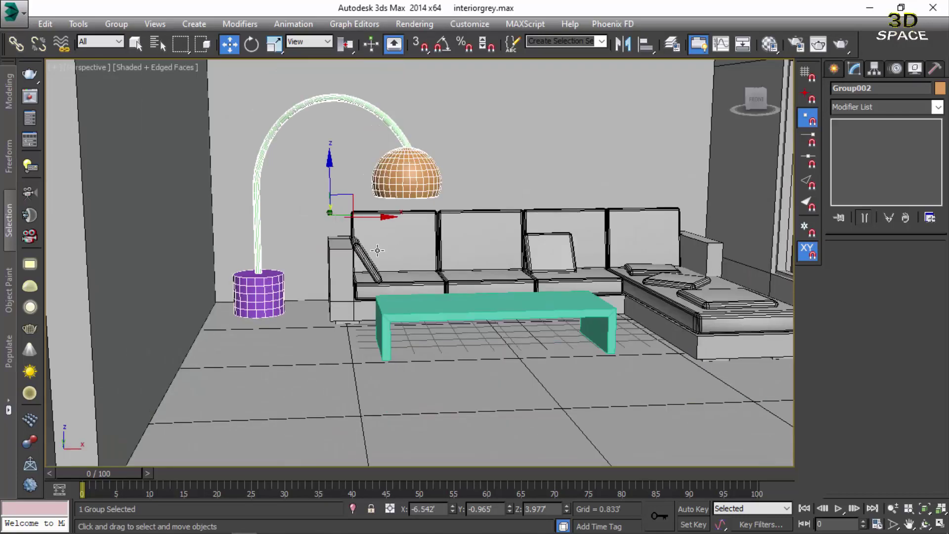
- Try scaling the lamp taller, undo it, then move the lamp left and down onto the floor
{"action": "left_click", "coordinate": [275, 44]}
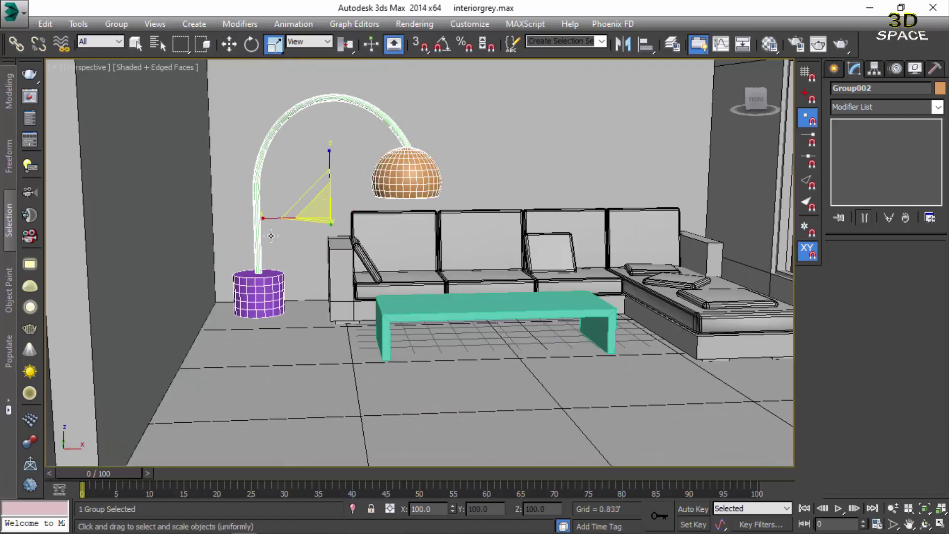
{"action": "scroll", "coordinate": [324, 228], "scroll_direction": "up", "scroll_amount": 5}
{"action": "scroll", "coordinate": [326, 256], "scroll_direction": "down", "scroll_amount": 4}
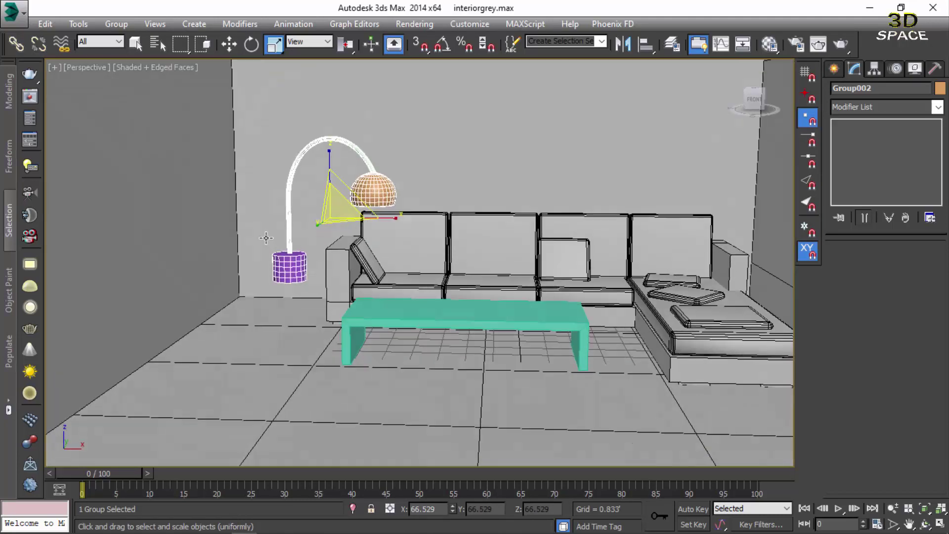
{"action": "scroll", "coordinate": [327, 237], "scroll_direction": "down", "scroll_amount": 2}
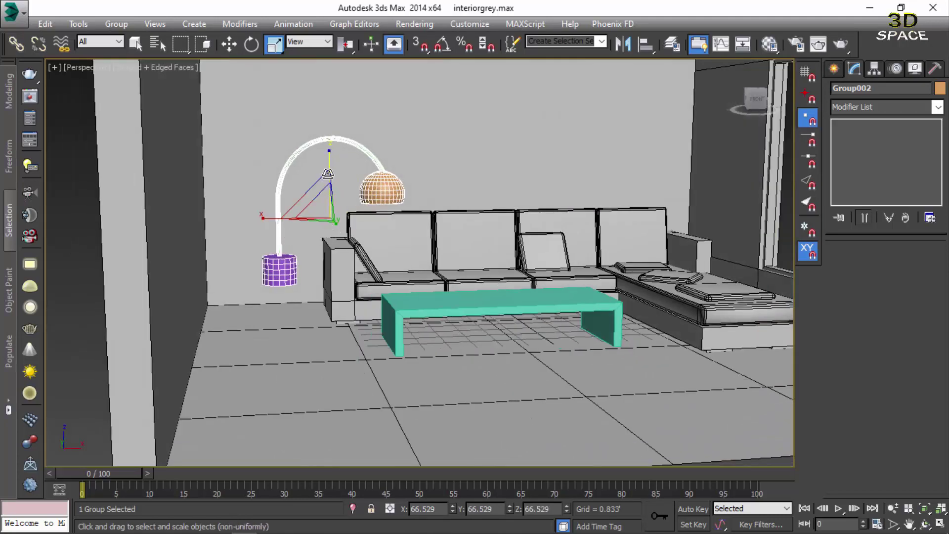
{"action": "mouse_move", "coordinate": [328, 172]}
{"action": "left_mouse_down"}
{"action": "mouse_move", "coordinate": [334, 154]}
{"action": "mouse_move", "coordinate": [330, 173]}
{"action": "left_mouse_up"}
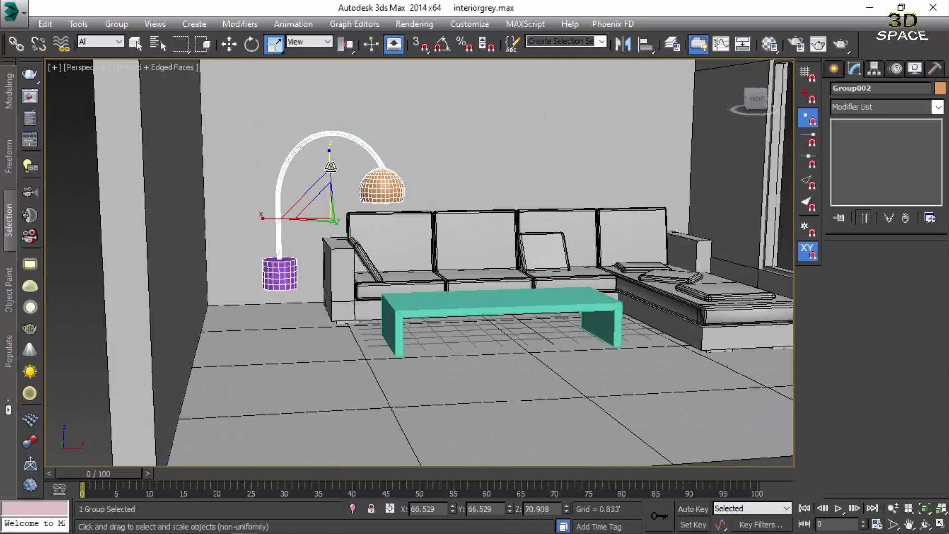
{"action": "key", "text": "w"}
{"action": "left_click_drag", "start_coordinate": [348, 218], "coordinate": [309, 225]}
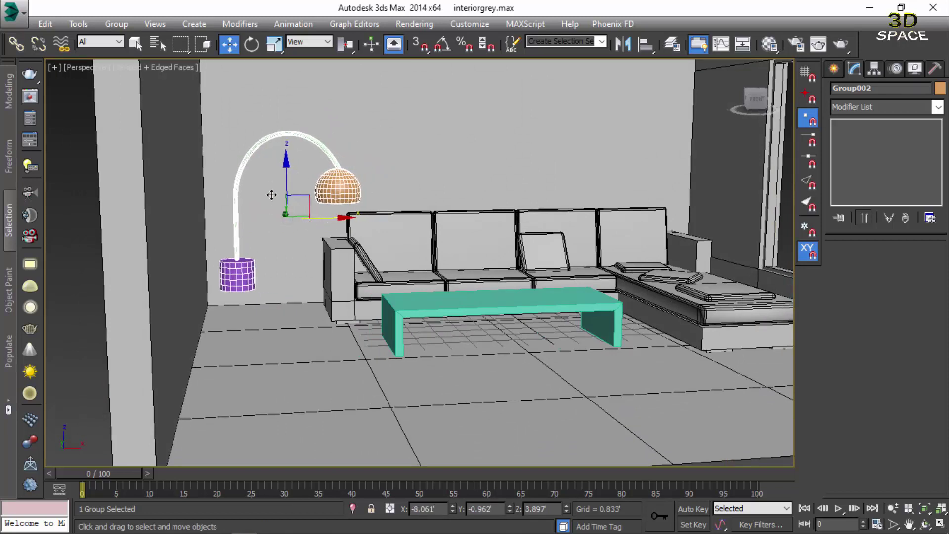
{"action": "left_click", "coordinate": [293, 185]}
{"action": "key", "text": "ctrl+z"}
{"action": "left_click_drag", "start_coordinate": [286, 184], "coordinate": [286, 209]}
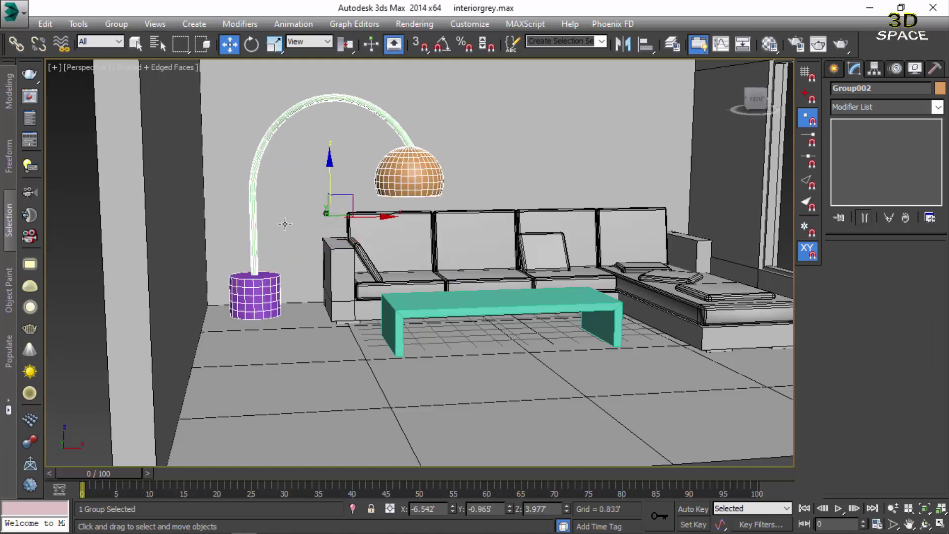
{"action": "key", "text": "m"}
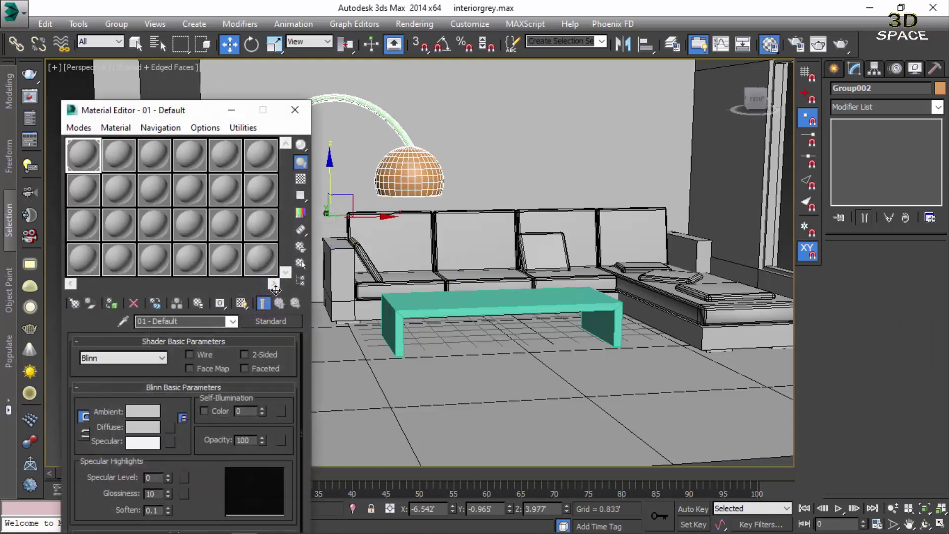
- Assign the 01 - Default material to the coffee table
{"action": "left_click", "coordinate": [295, 110]}
{"action": "left_click", "coordinate": [487, 302]}
{"action": "key", "text": "m"}
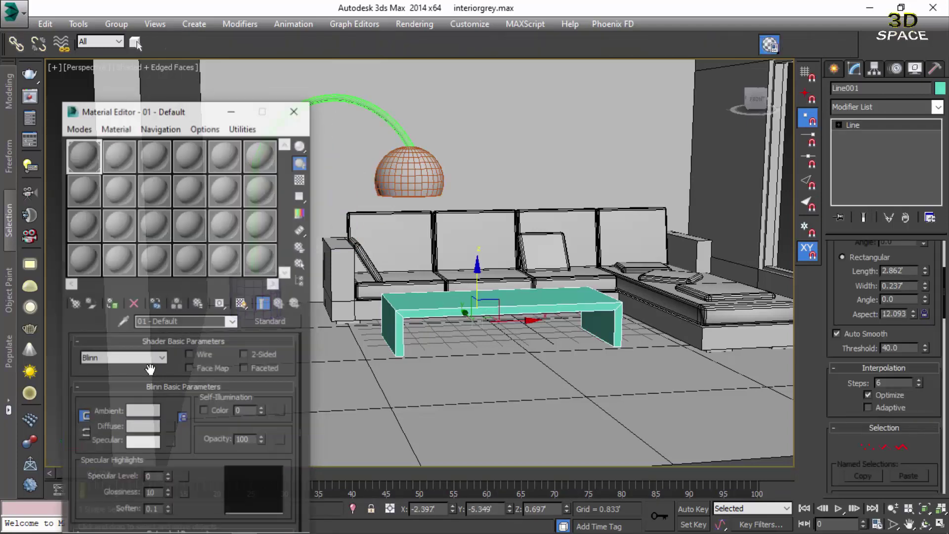
{"action": "left_click", "coordinate": [112, 304]}
- Add the lamp to the selection, set the object colour to black, and close the Material Editor
{"action": "left_click", "coordinate": [409, 170], "text": "ctrl"}
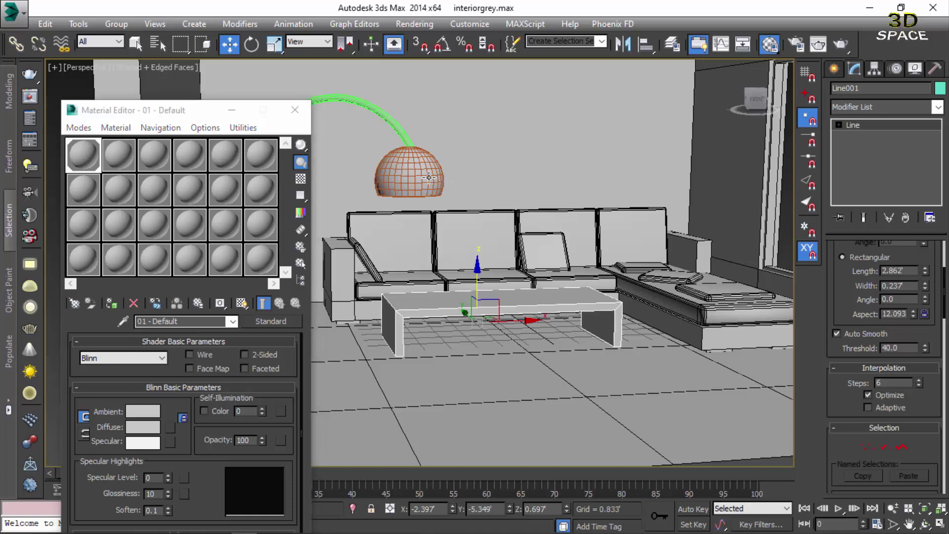
{"action": "left_click", "coordinate": [940, 88]}
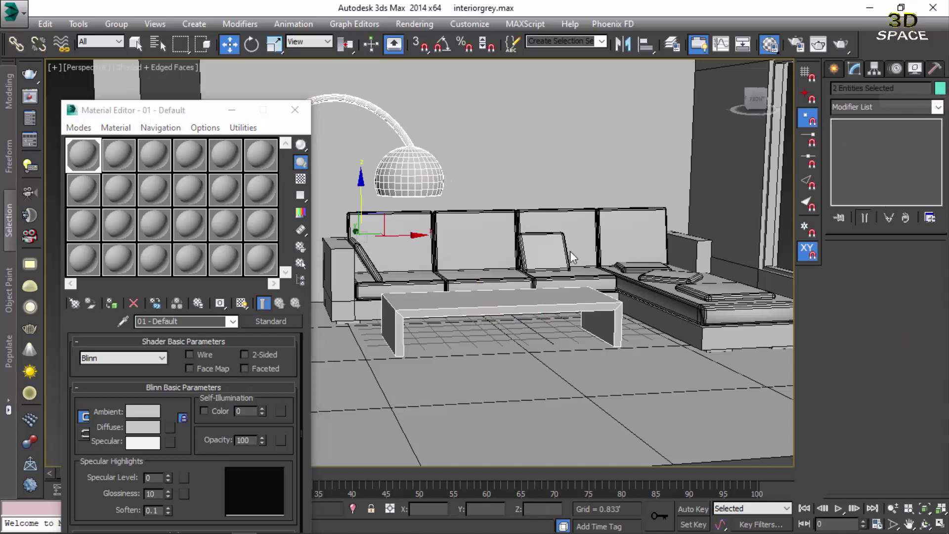
{"action": "left_click", "coordinate": [544, 350]}
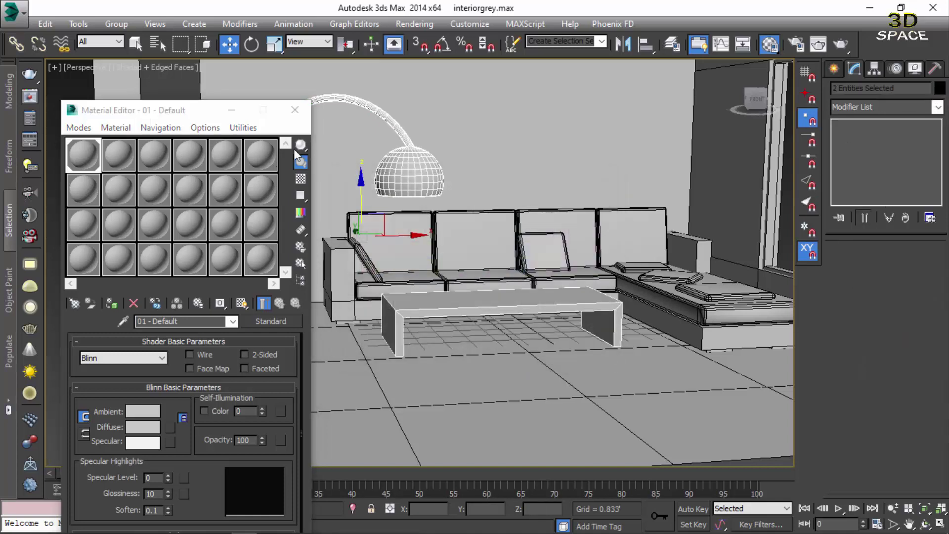
{"action": "left_click", "coordinate": [295, 110]}
{"action": "scroll", "coordinate": [247, 248], "scroll_direction": "down", "scroll_amount": 3}
{"action": "scroll", "coordinate": [109, 308], "scroll_direction": "down", "scroll_amount": 2}
{"action": "left_click", "coordinate": [109, 308]}
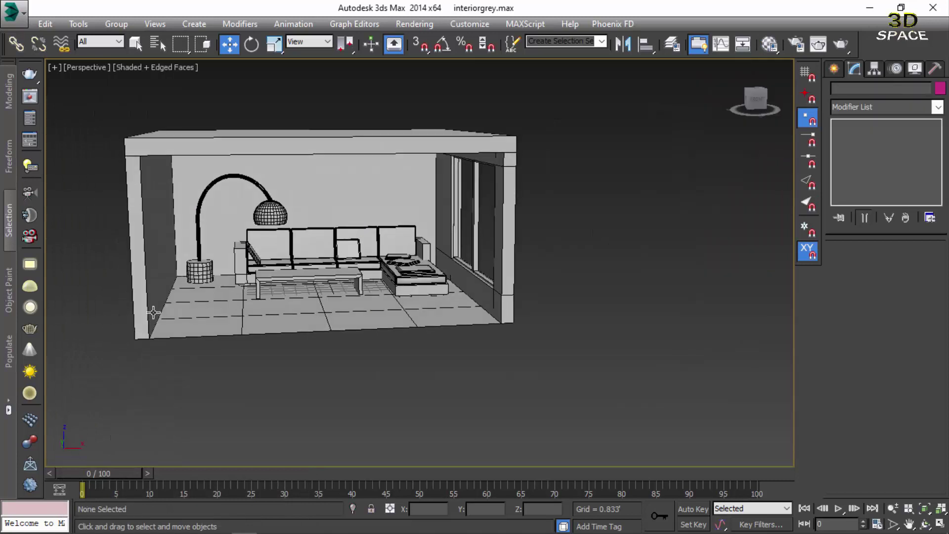
- Draw a long low box, Box013, on the floor by the left wall beside the lamp
{"action": "middle_click_drag", "start_coordinate": [110, 309], "coordinate": [263, 313]}
{"action": "scroll", "coordinate": [328, 295], "scroll_direction": "up", "scroll_amount": 4}
{"action": "left_click", "coordinate": [834, 68]}
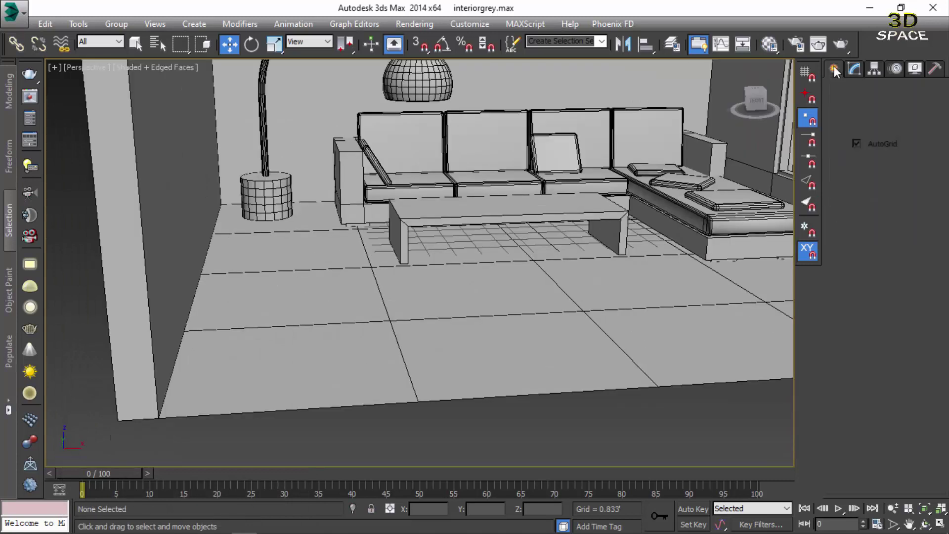
{"action": "left_click", "coordinate": [859, 157]}
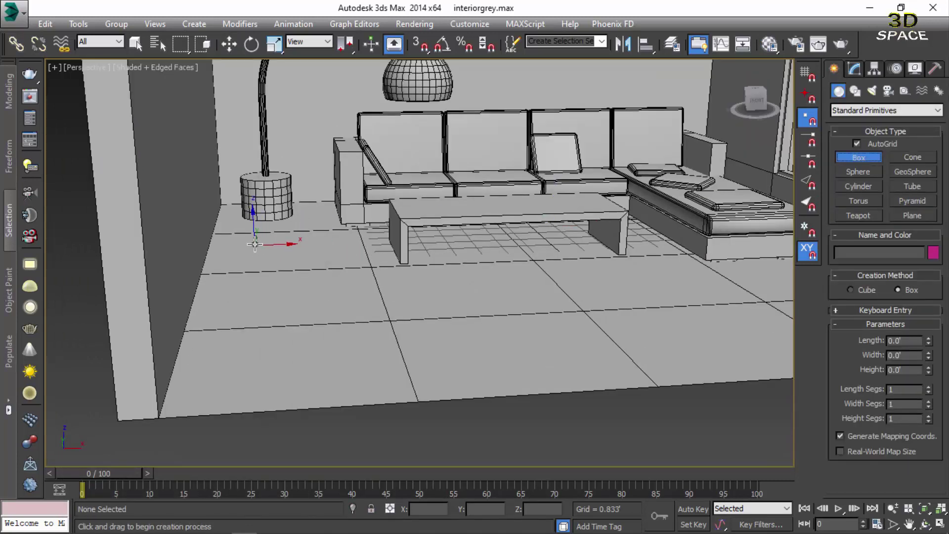
{"action": "left_click_drag", "start_coordinate": [254, 244], "coordinate": [195, 322]}
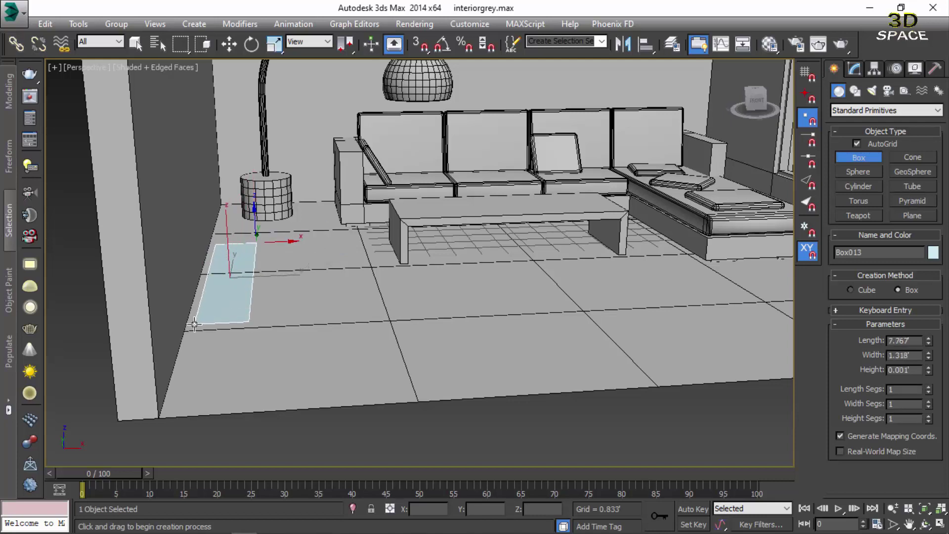
{"action": "left_click", "coordinate": [191, 257]}
{"action": "key", "text": "w"}
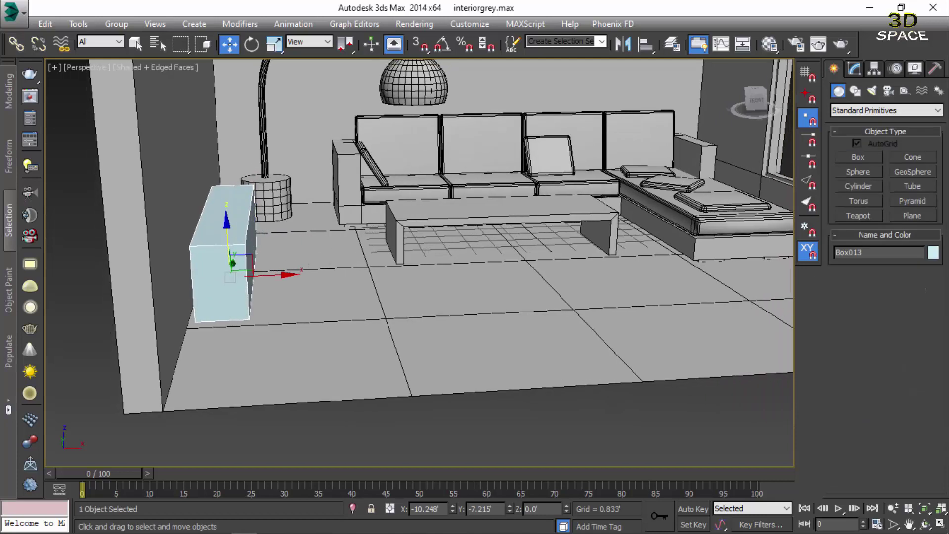
{"action": "middle_click_drag", "start_coordinate": [188, 267], "coordinate": [158, 266], "text": "alt"}
{"action": "scroll", "coordinate": [199, 258], "scroll_direction": "up", "scroll_amount": 5}
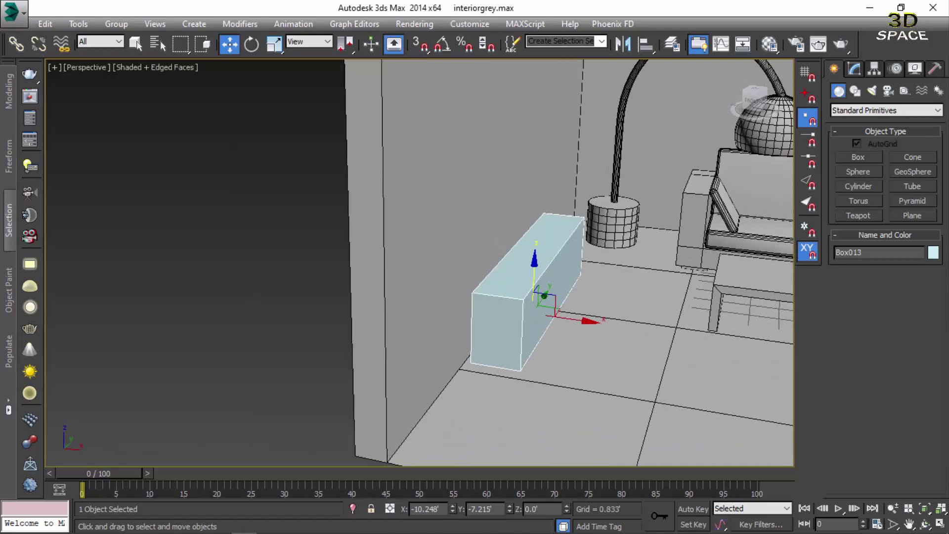
{"action": "scroll", "coordinate": [424, 272], "scroll_direction": "down", "scroll_amount": 6}
{"action": "mouse_move", "coordinate": [423, 272]}
{"action": "middle_mouse_down"}
{"action": "mouse_move", "coordinate": [289, 273]}
{"action": "mouse_move", "coordinate": [465, 260]}
{"action": "middle_mouse_up"}
- Draw a thin upright box, Box014, 2.395' tall on the stand, then isolate it
{"action": "key", "text": "z"}
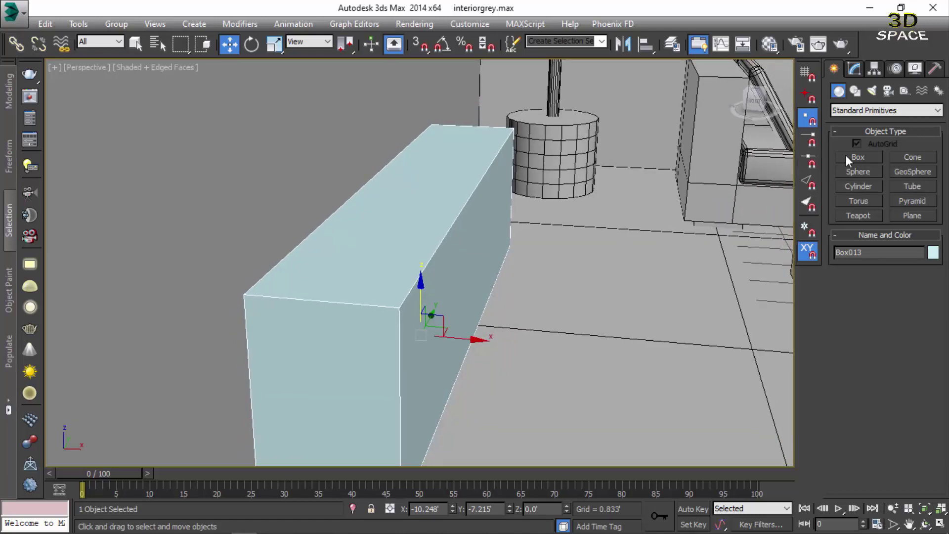
{"action": "left_click", "coordinate": [847, 157]}
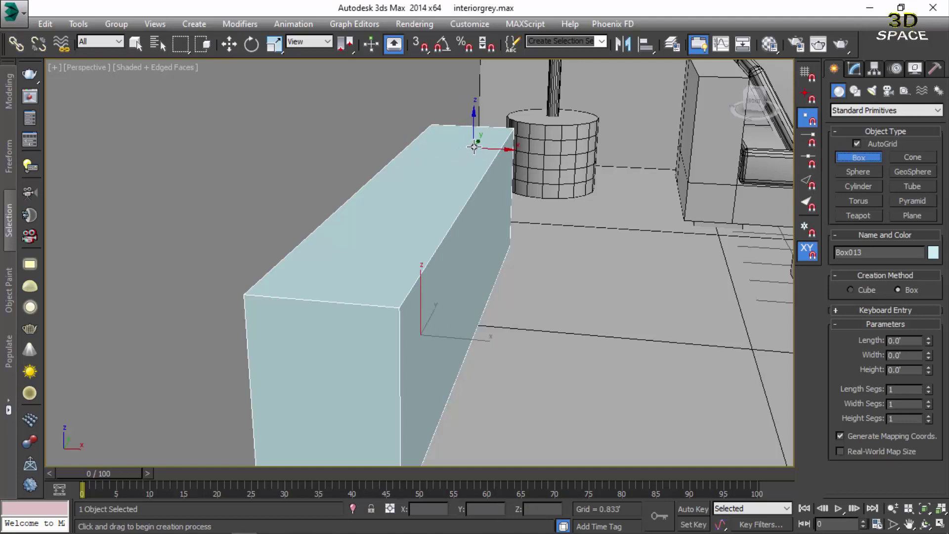
{"action": "left_click_drag", "start_coordinate": [475, 147], "coordinate": [384, 281]}
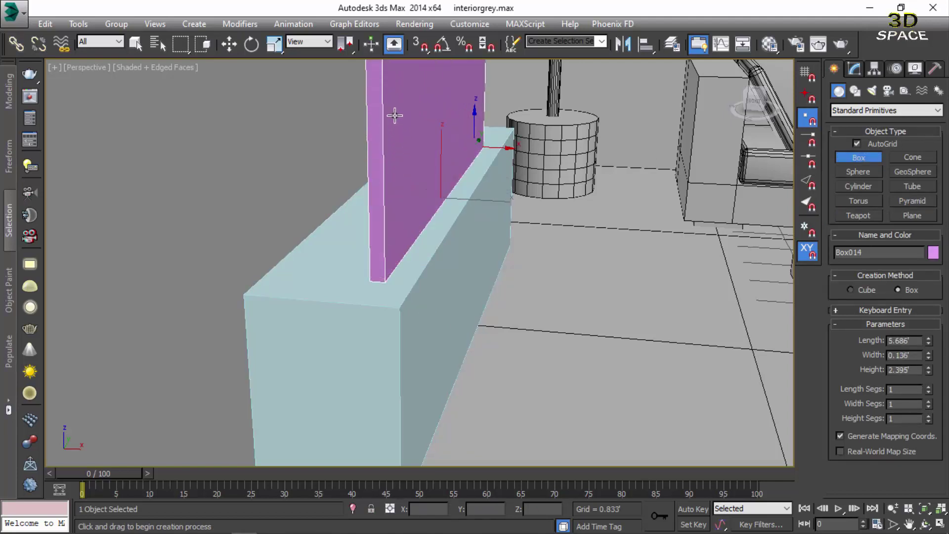
{"action": "left_click", "coordinate": [385, 127]}
{"action": "key", "text": "w"}
{"action": "scroll", "coordinate": [386, 128], "scroll_direction": "down", "scroll_amount": 5}
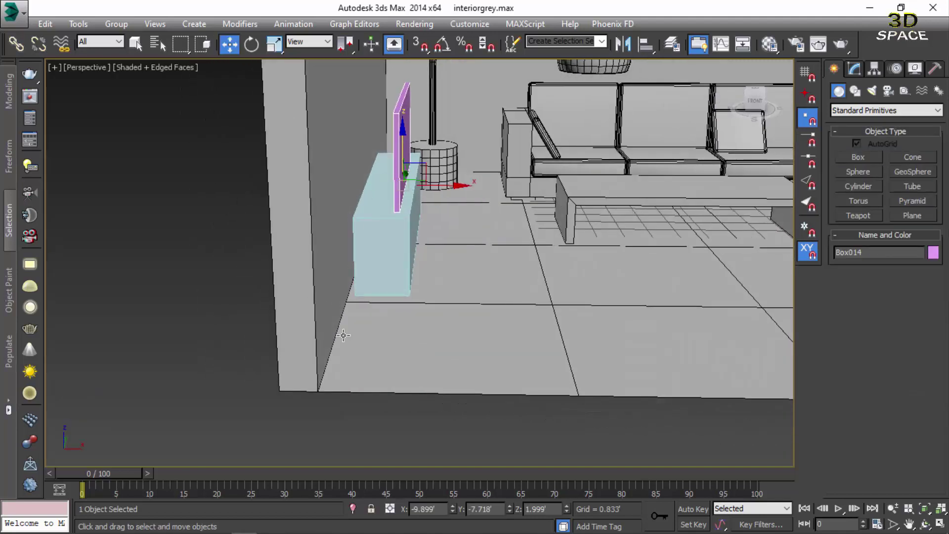
{"action": "left_click", "coordinate": [353, 509]}
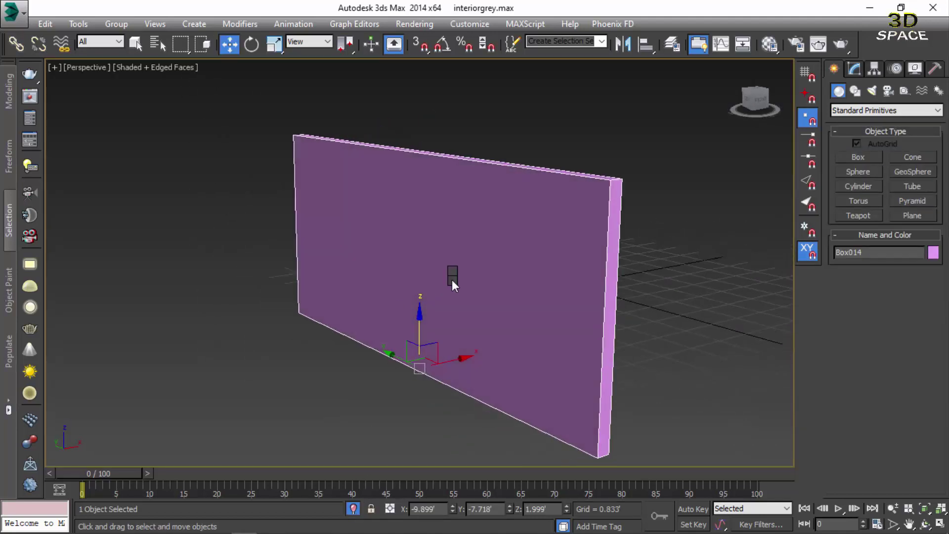
- Convert Box014 to an editable poly and move its left-edge vertices inward to narrow it
{"action": "right_click", "coordinate": [451, 280]}
{"action": "left_click", "coordinate": [609, 417]}
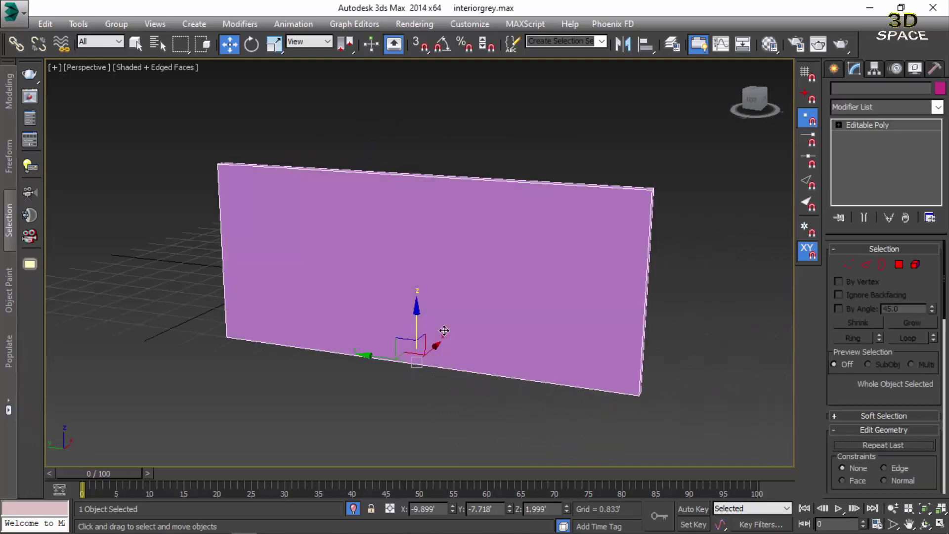
{"action": "left_click", "coordinate": [846, 266]}
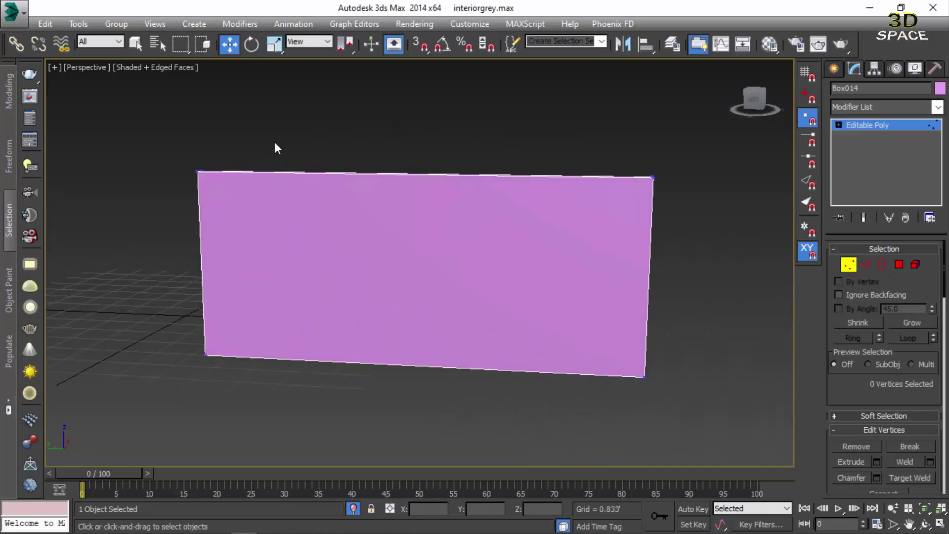
{"action": "left_click_drag", "start_coordinate": [275, 142], "coordinate": [182, 345]}
{"action": "left_click_drag", "start_coordinate": [163, 260], "coordinate": [607, 320]}
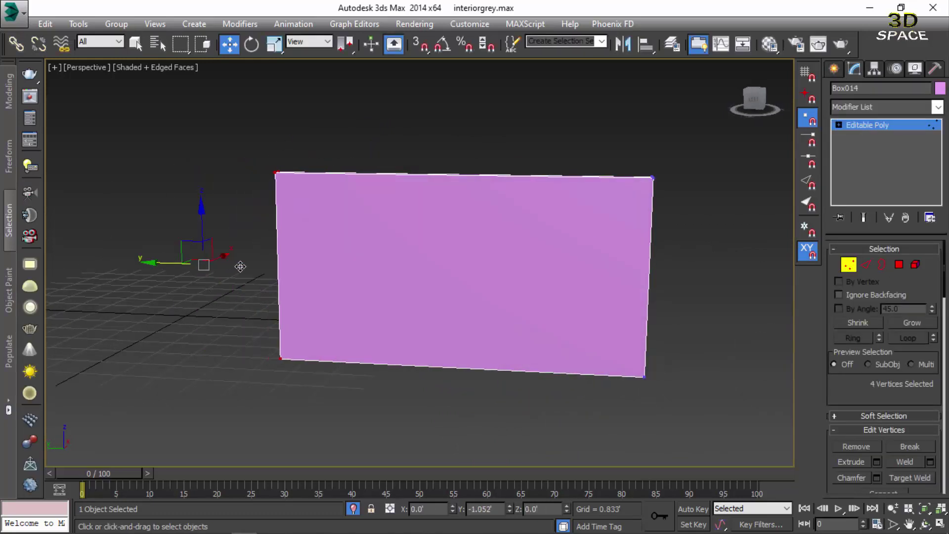
- Inset the panel's front face 0.16' and extrude it outward as the screen
{"action": "left_click", "coordinate": [899, 266]}
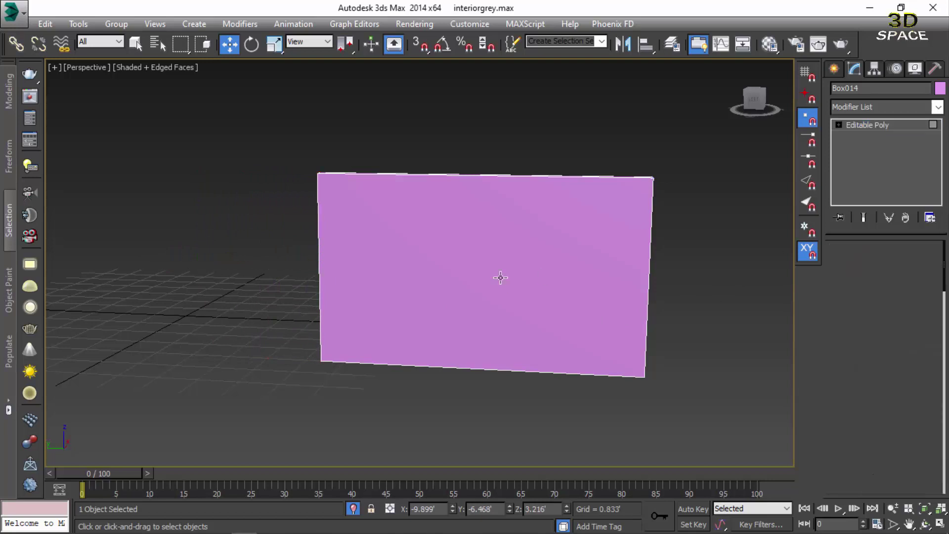
{"action": "left_click", "coordinate": [500, 275]}
{"action": "right_click", "coordinate": [496, 272]}
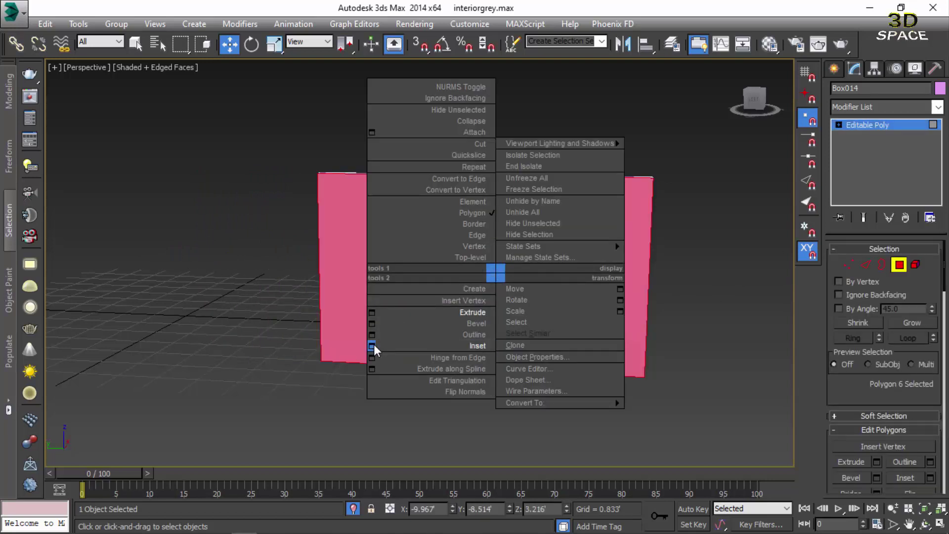
{"action": "left_click", "coordinate": [374, 346]}
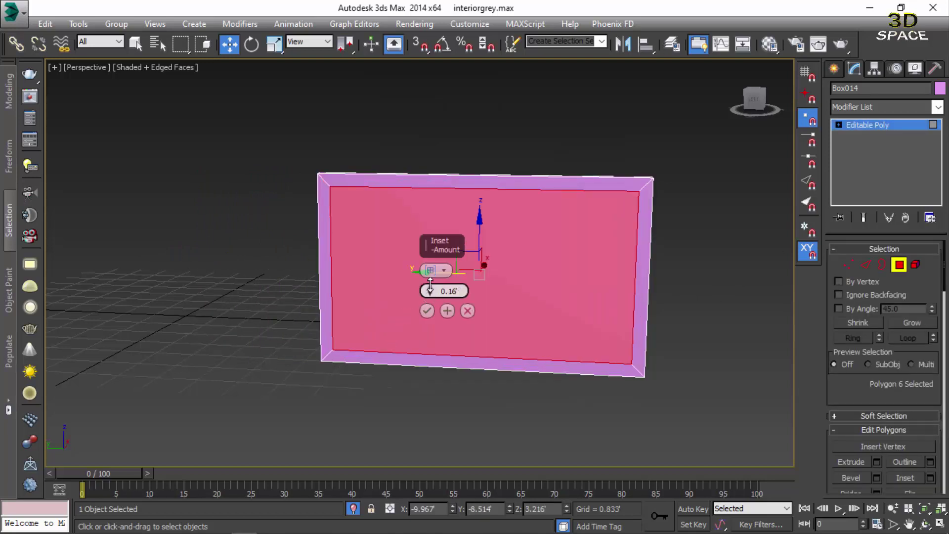
{"action": "left_click", "coordinate": [427, 311]}
{"action": "right_click", "coordinate": [416, 284]}
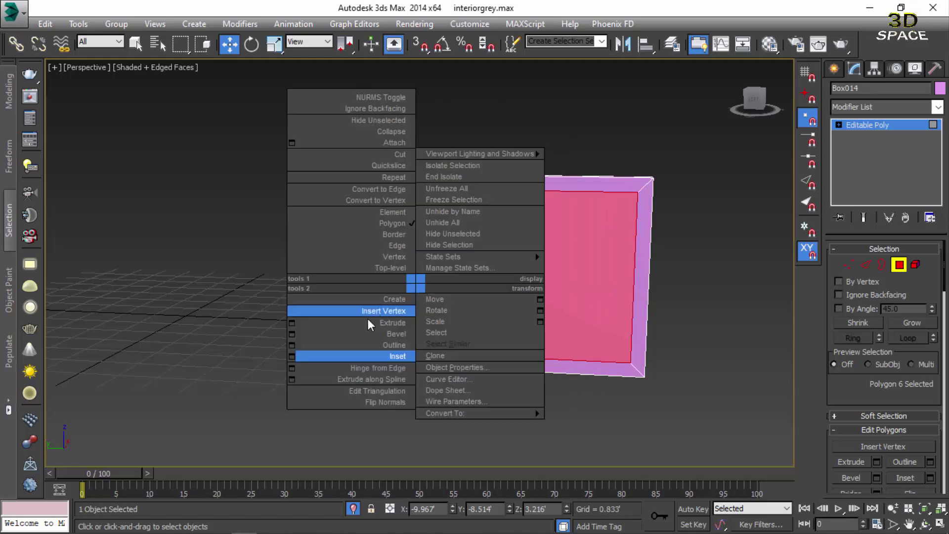
{"action": "left_click", "coordinate": [292, 322]}
{"action": "left_click", "coordinate": [427, 311]}
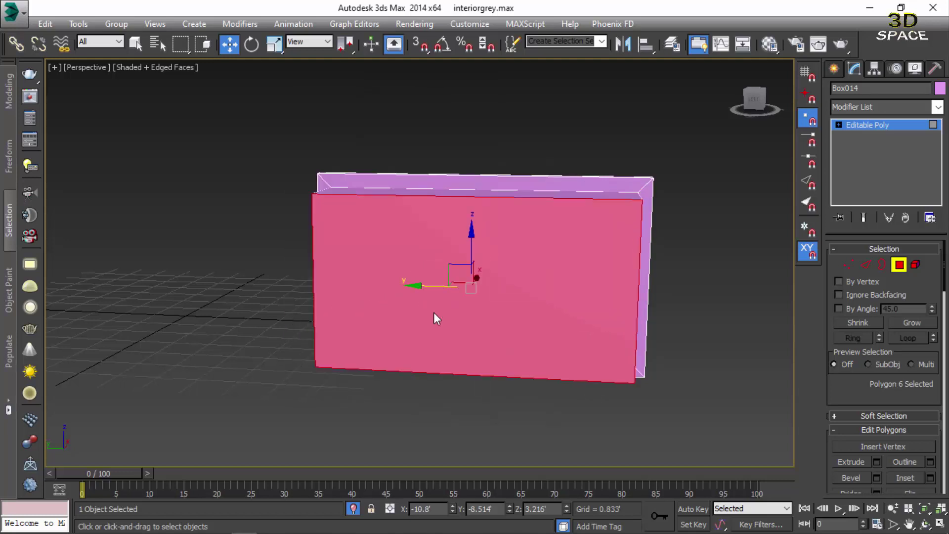
{"action": "key", "text": "e"}
{"action": "key", "text": "3"}
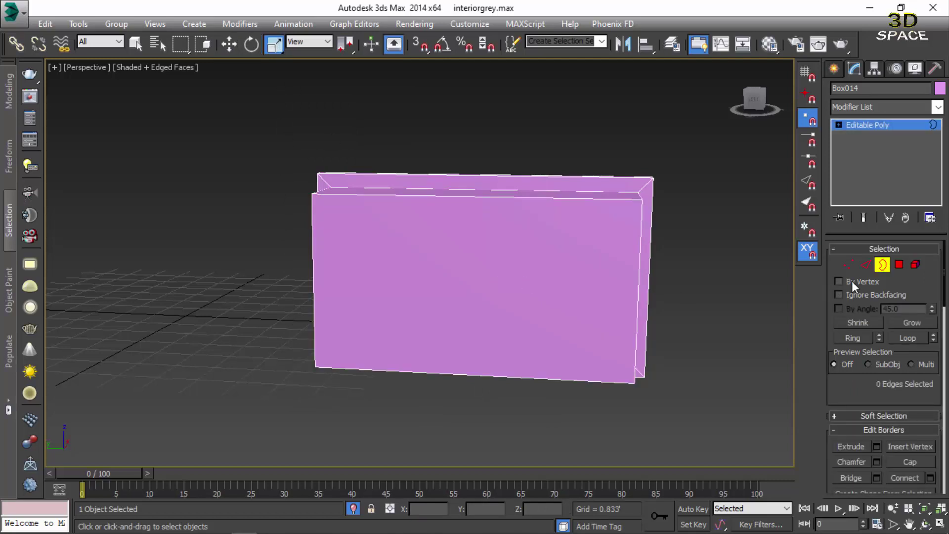
- Shrink the front face to widen the frame border and push it back into the panel
{"action": "left_click", "coordinate": [899, 264]}
{"action": "left_click", "coordinate": [549, 285]}
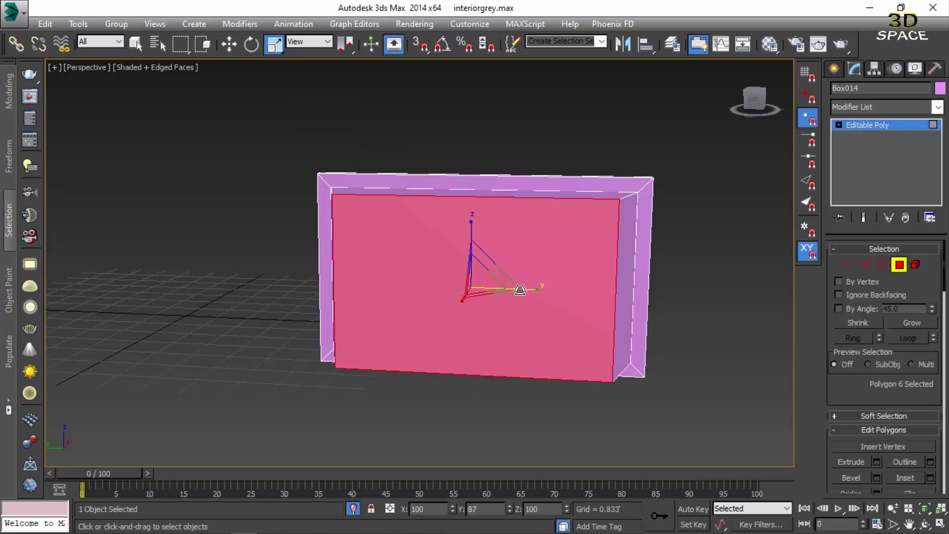
{"action": "left_click_drag", "start_coordinate": [499, 272], "coordinate": [472, 289]}
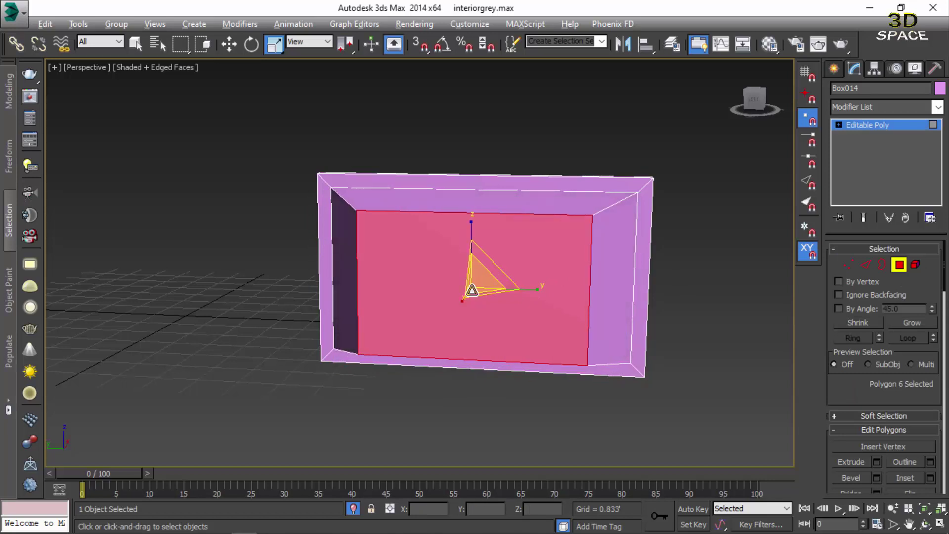
{"action": "mouse_move", "coordinate": [473, 289]}
{"action": "middle_mouse_down", "text": "alt"}
{"action": "mouse_move", "coordinate": [378, 293]}
{"action": "mouse_move", "coordinate": [468, 289]}
{"action": "middle_mouse_up", "text": "alt"}
{"action": "key", "text": "w"}
{"action": "left_click_drag", "start_coordinate": [503, 287], "coordinate": [563, 285]}
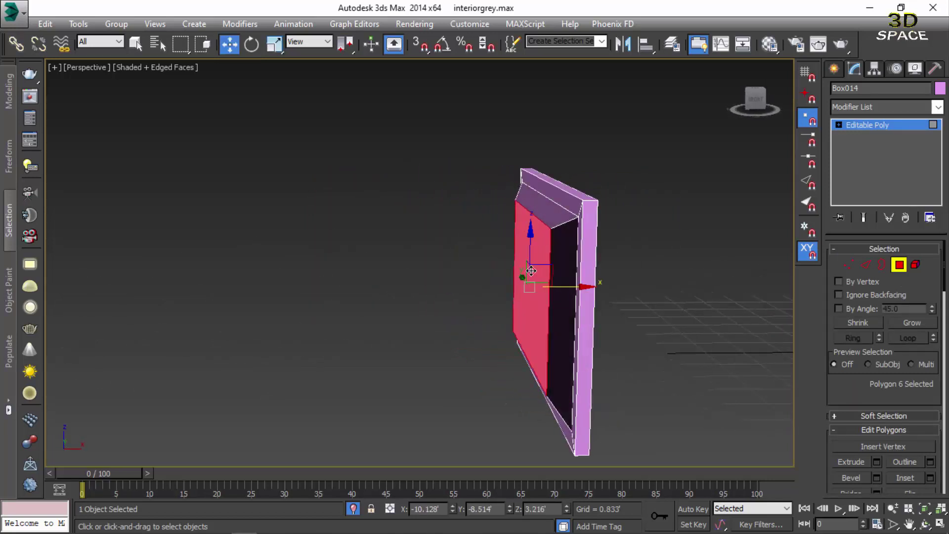
- Bevel the face with height 0.103' and outline -0.083', then exit Polygon level
{"action": "right_click", "coordinate": [529, 267]}
{"action": "left_click", "coordinate": [403, 317]}
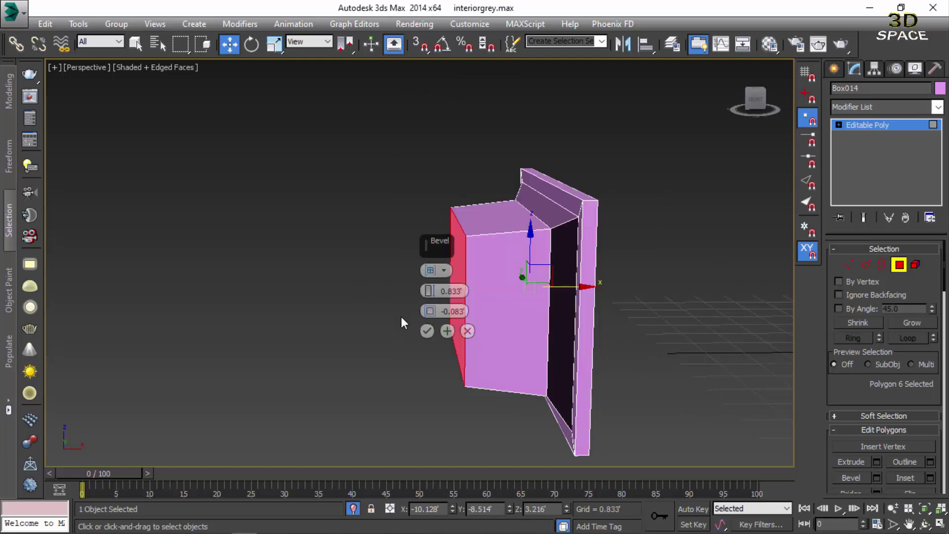
{"action": "mouse_move", "coordinate": [421, 291]}
{"action": "left_mouse_down"}
{"action": "mouse_move", "coordinate": [430, 277]}
{"action": "mouse_move", "coordinate": [428, 295]}
{"action": "left_mouse_up"}
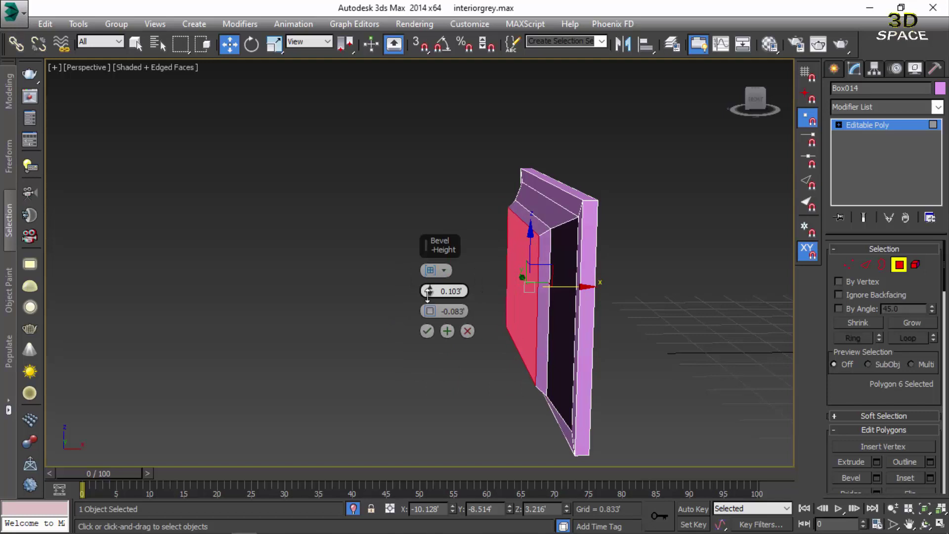
{"action": "left_click", "coordinate": [428, 328]}
{"action": "mouse_move", "coordinate": [428, 329]}
{"action": "middle_mouse_down", "text": "alt"}
{"action": "mouse_move", "coordinate": [419, 327]}
{"action": "mouse_move", "coordinate": [428, 331]}
{"action": "middle_mouse_up", "text": "alt"}
{"action": "left_click", "coordinate": [896, 265]}
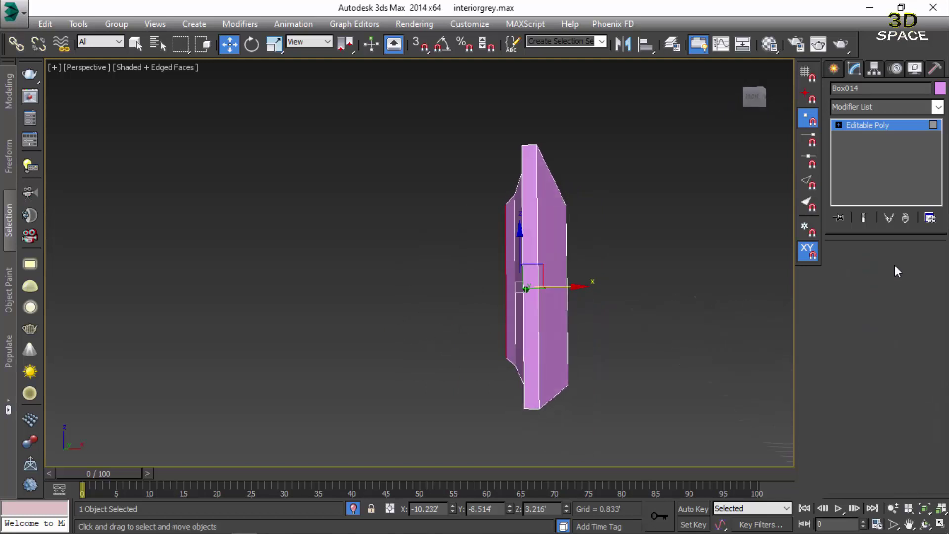
- End Isolate Selection and slide the TV panel along Y to centre it on the stand
{"action": "left_click", "coordinate": [354, 508]}
{"action": "middle_click_drag", "start_coordinate": [352, 375], "coordinate": [392, 214], "text": "alt"}
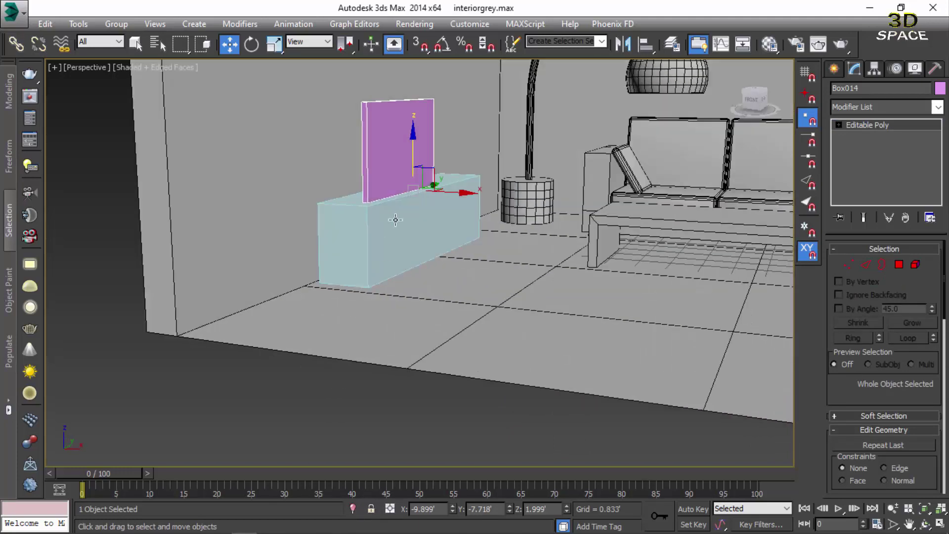
{"action": "scroll", "coordinate": [392, 214], "scroll_direction": "up", "scroll_amount": 3}
{"action": "scroll", "coordinate": [447, 158], "scroll_direction": "up", "scroll_amount": 3}
{"action": "left_click_drag", "start_coordinate": [506, 155], "coordinate": [618, 152]}
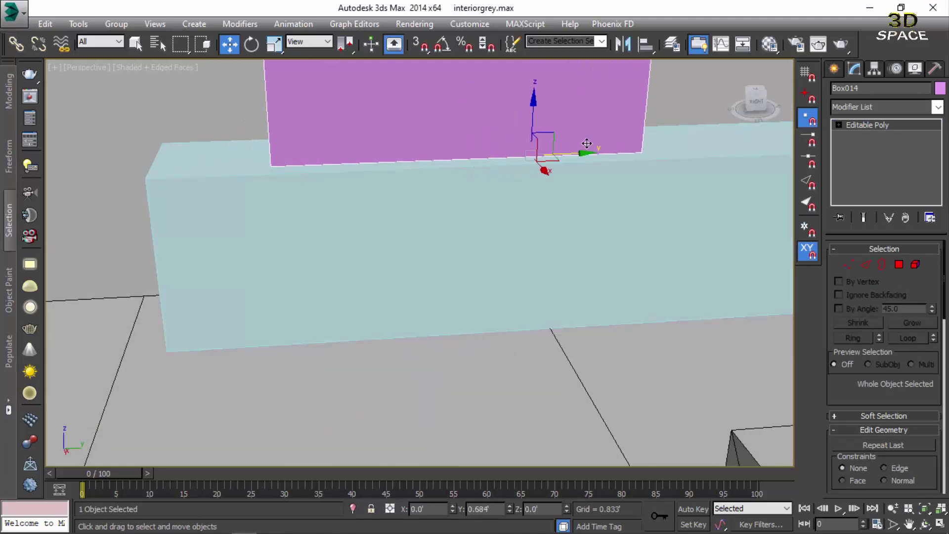
{"action": "scroll", "coordinate": [462, 193], "scroll_direction": "down", "scroll_amount": 5}
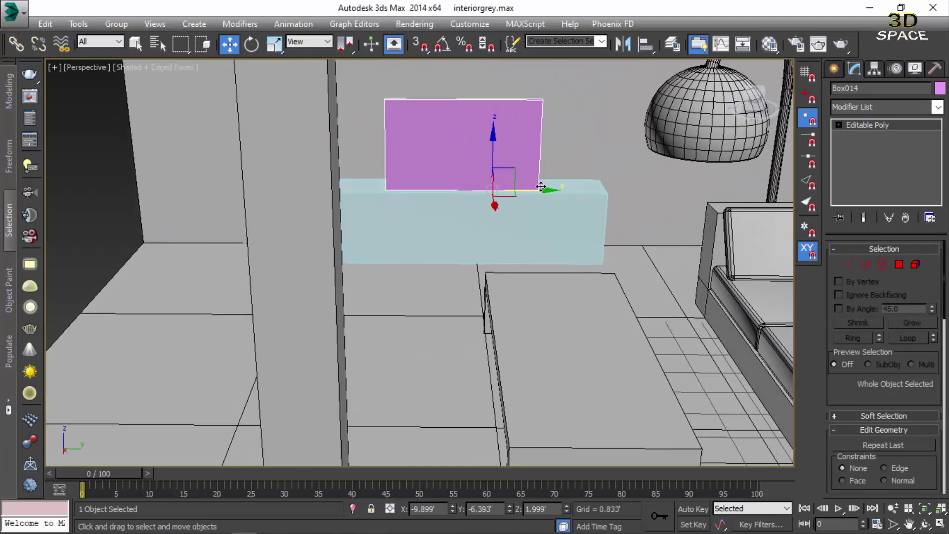
{"action": "left_click_drag", "start_coordinate": [463, 193], "coordinate": [453, 192]}
{"action": "middle_click_drag", "start_coordinate": [233, 297], "coordinate": [417, 159], "text": "alt"}
{"action": "scroll", "coordinate": [417, 159], "scroll_direction": "up", "scroll_amount": 2}
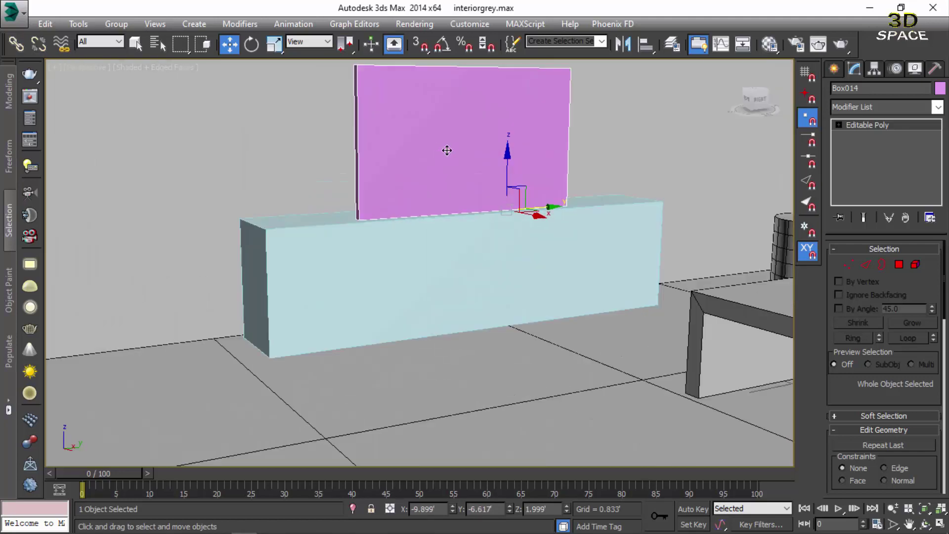
- Enter Polygon mode and select the panel's front face for editing
{"action": "right_click", "coordinate": [443, 161]}
{"action": "left_click", "coordinate": [900, 265]}
{"action": "left_click", "coordinate": [419, 161]}
{"action": "right_click", "coordinate": [415, 195]}
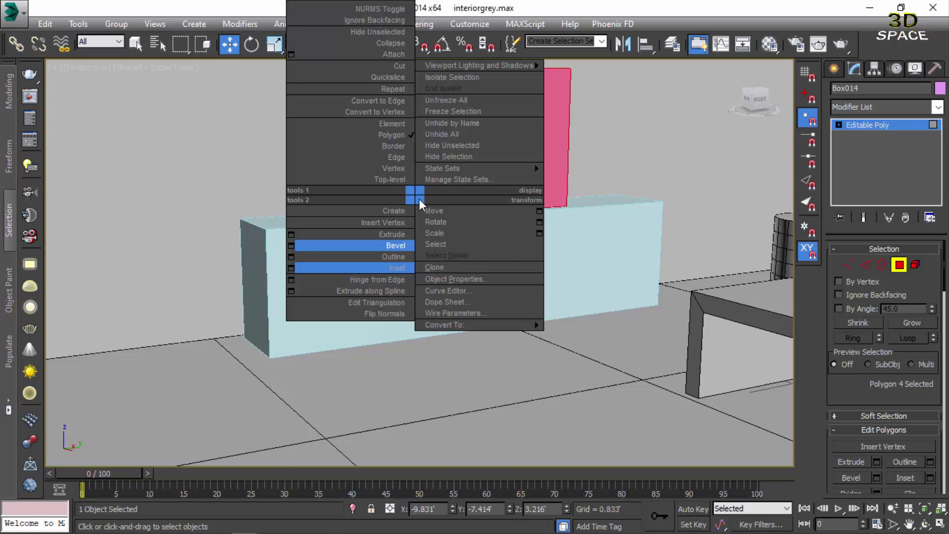
- Inset Box014's front face and extrude it -0.064 inward, leaving a raised frame around the screen
{"action": "left_click", "coordinate": [292, 268]}
{"action": "left_click", "coordinate": [426, 309]}
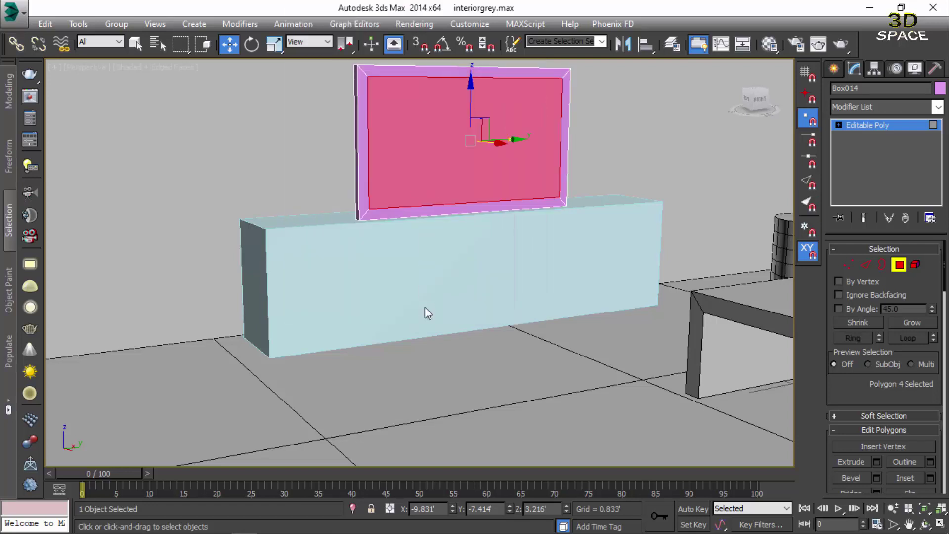
{"action": "right_click", "coordinate": [376, 195]}
{"action": "left_click", "coordinate": [251, 234]}
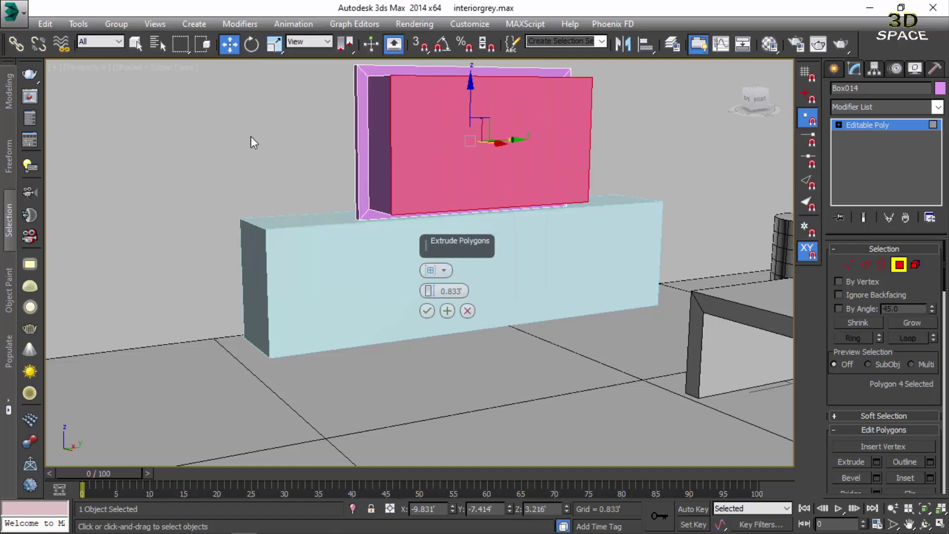
{"action": "middle_click_drag", "start_coordinate": [250, 139], "coordinate": [410, 248], "text": "alt"}
{"action": "right_click", "coordinate": [431, 290]}
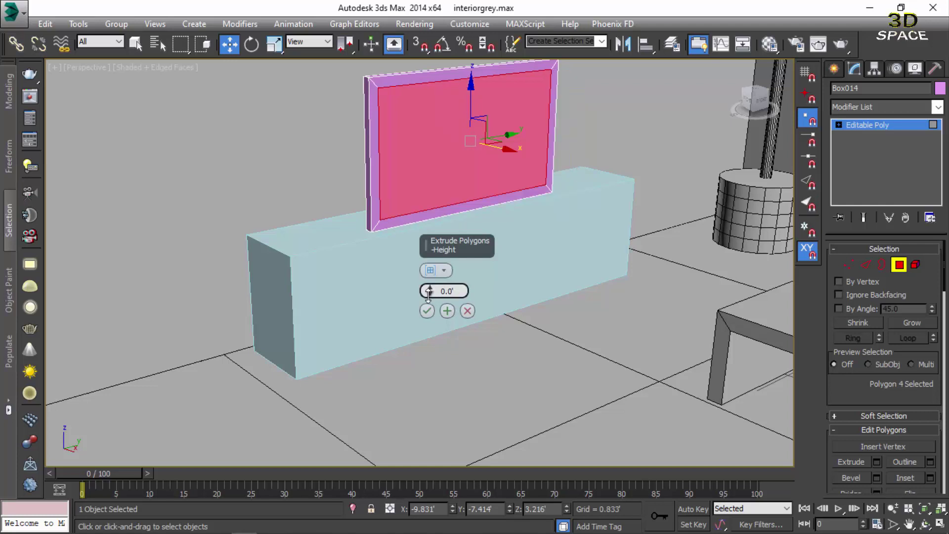
{"action": "left_click_drag", "start_coordinate": [430, 291], "coordinate": [428, 296]}
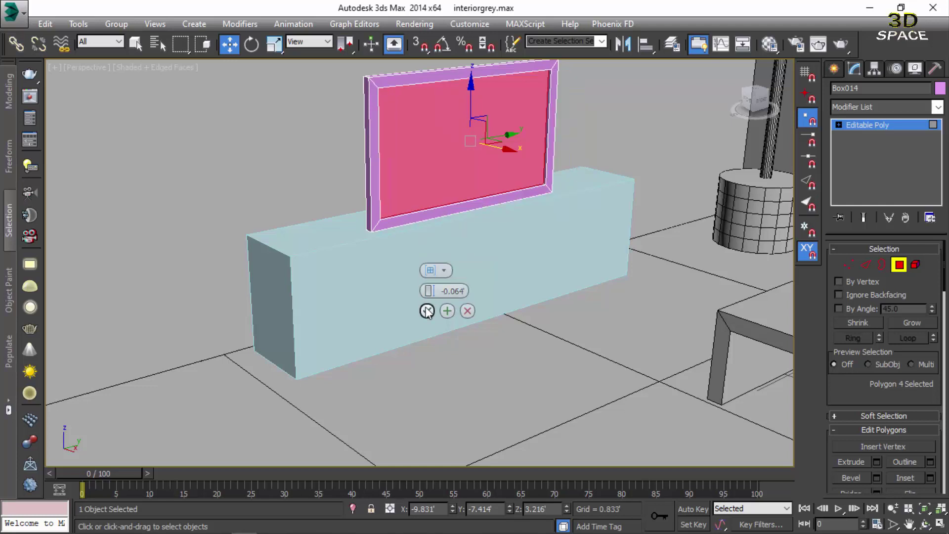
{"action": "left_click", "coordinate": [427, 311]}
{"action": "left_click", "coordinate": [899, 264]}
{"action": "scroll", "coordinate": [524, 254], "scroll_direction": "down", "scroll_amount": 5}
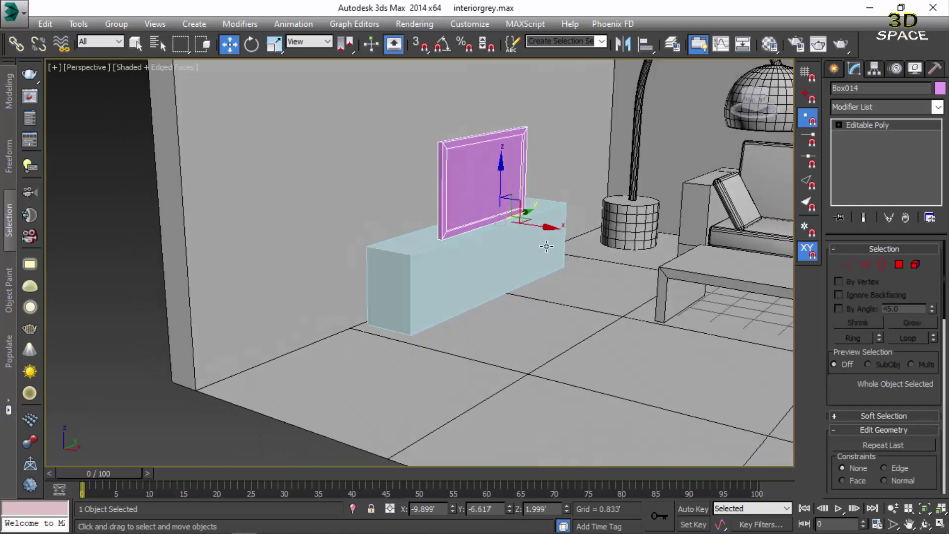
{"action": "middle_click_drag", "start_coordinate": [547, 237], "coordinate": [584, 237], "text": "alt"}
- Nudge the TV panel slightly along the top of the stand
{"action": "scroll", "coordinate": [489, 221], "scroll_direction": "up", "scroll_amount": 3}
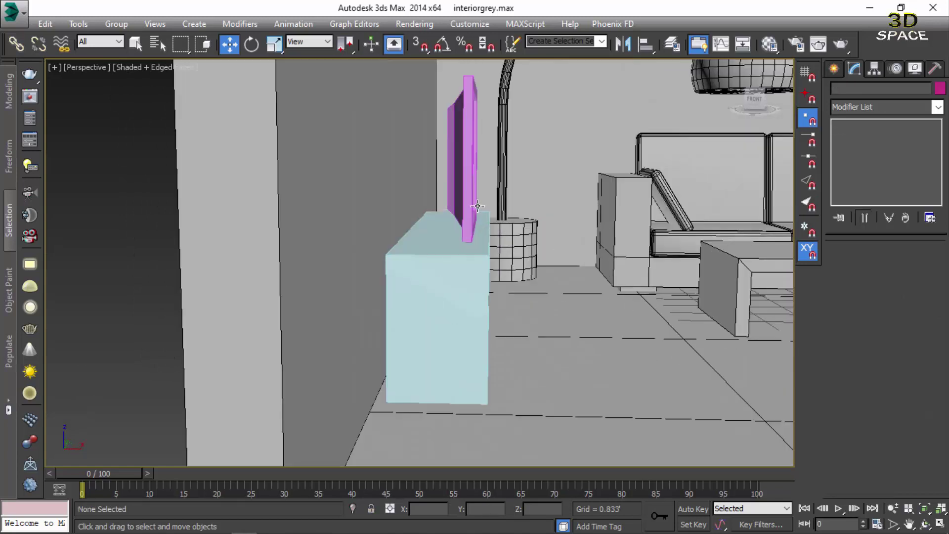
{"action": "left_click_drag", "start_coordinate": [489, 221], "coordinate": [478, 221]}
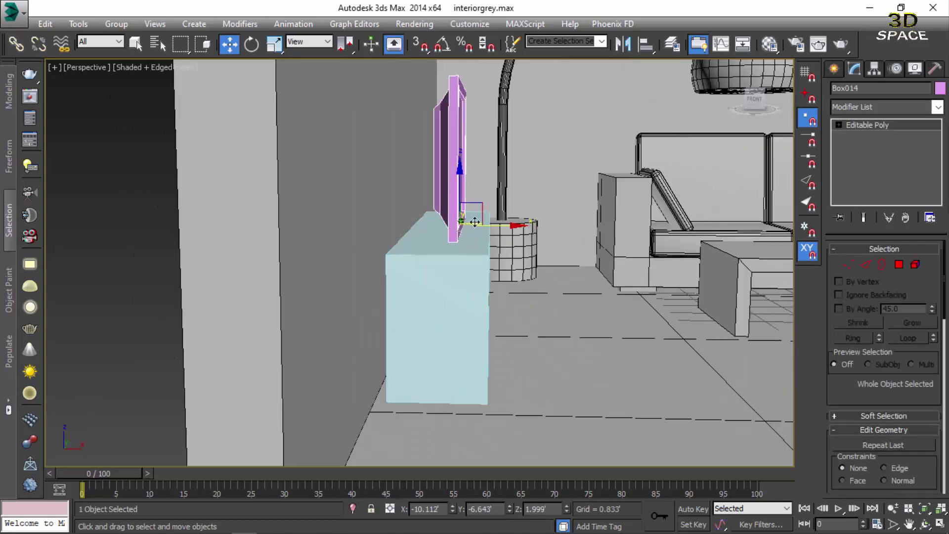
{"action": "scroll", "coordinate": [153, 248], "scroll_direction": "down", "scroll_amount": 3}
{"action": "scroll", "coordinate": [146, 247], "scroll_direction": "down", "scroll_amount": 2}
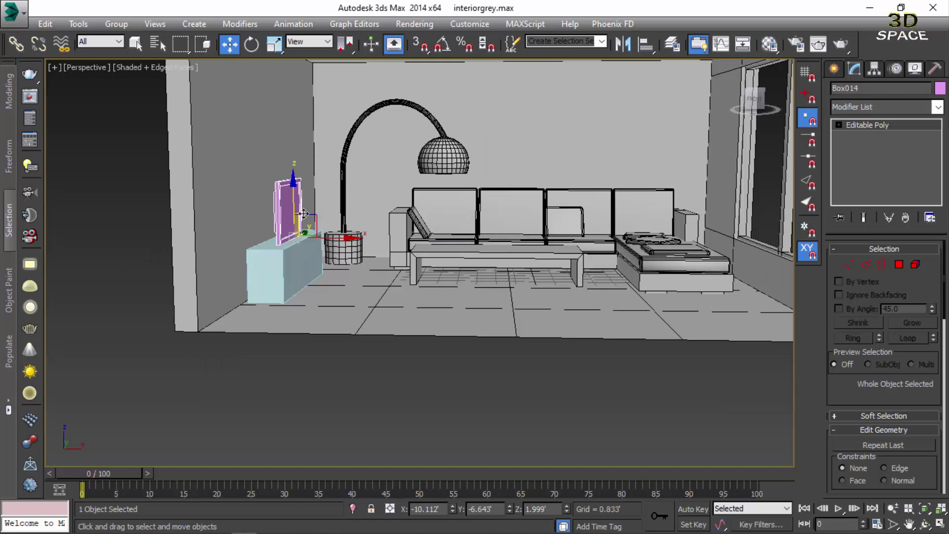
- Give the TV stand and screen panel the grey 01 - Default colour to match the room
{"action": "left_click", "coordinate": [285, 250]}
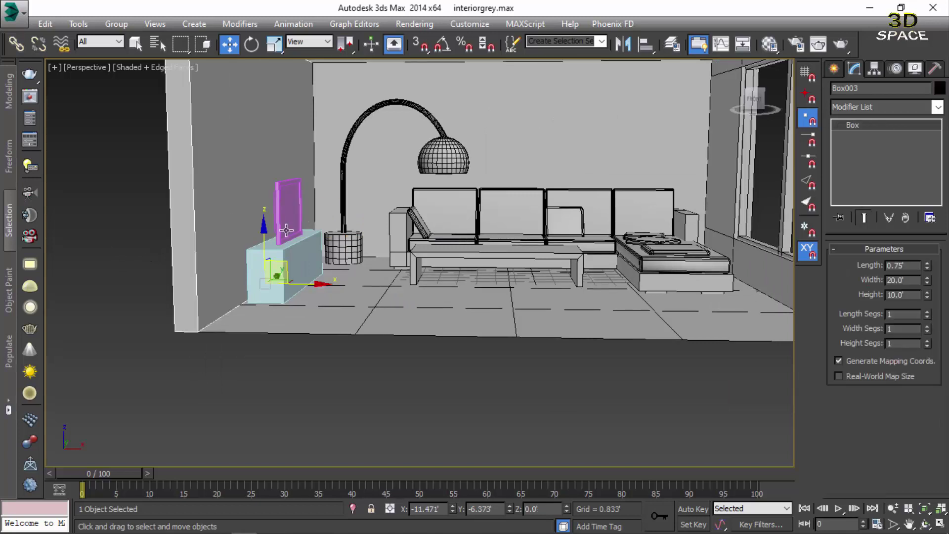
{"action": "left_click", "coordinate": [287, 208]}
{"action": "left_click", "coordinate": [285, 250], "text": "ctrl"}
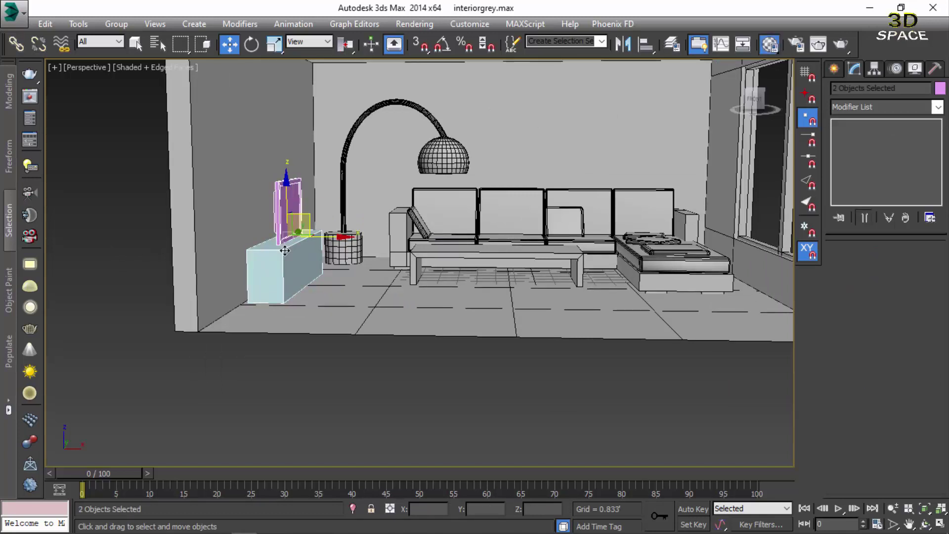
{"action": "key", "text": "m"}
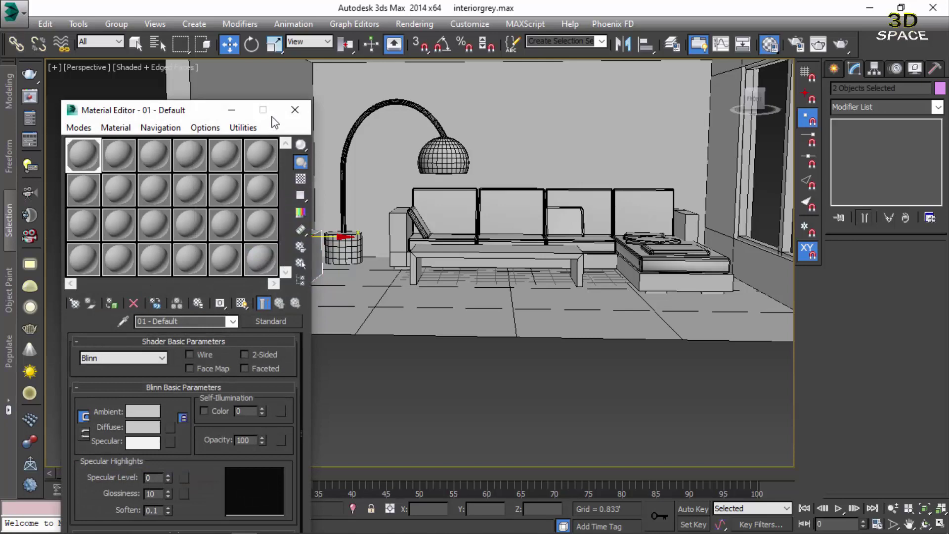
{"action": "left_click", "coordinate": [295, 110]}
{"action": "left_click", "coordinate": [943, 88]}
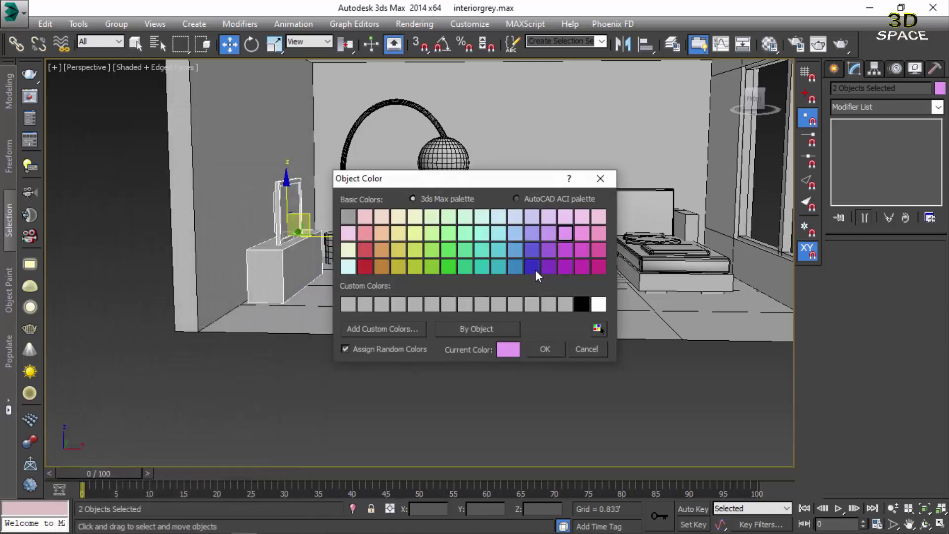
{"action": "left_click", "coordinate": [577, 304]}
{"action": "left_click", "coordinate": [554, 346]}
{"action": "left_click", "coordinate": [385, 421]}
{"action": "scroll", "coordinate": [360, 348], "scroll_direction": "down", "scroll_amount": 3}
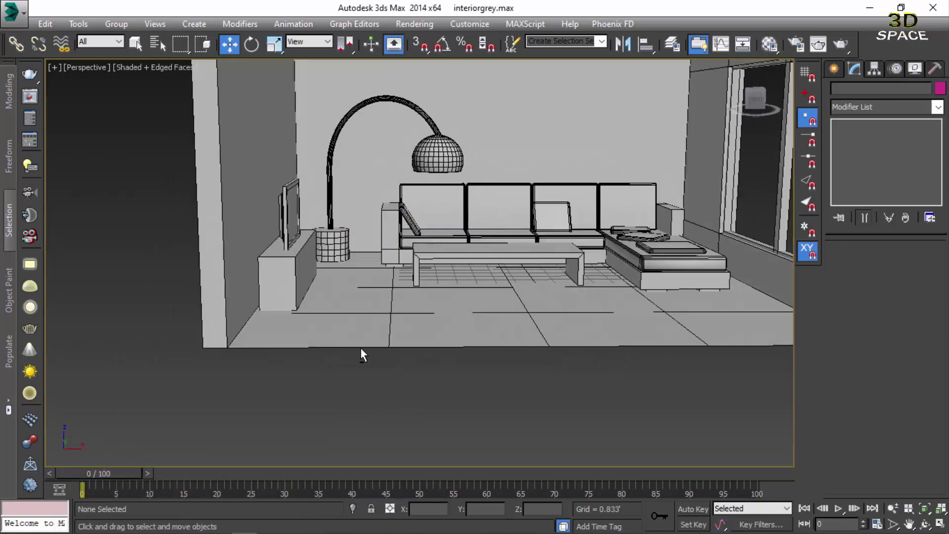
{"action": "scroll", "coordinate": [396, 348], "scroll_direction": "down", "scroll_amount": 4}
{"action": "scroll", "coordinate": [397, 349], "scroll_direction": "down", "scroll_amount": 1}
{"action": "scroll", "coordinate": [337, 349], "scroll_direction": "up", "scroll_amount": 4}
{"action": "scroll", "coordinate": [329, 373], "scroll_direction": "down", "scroll_amount": 2}
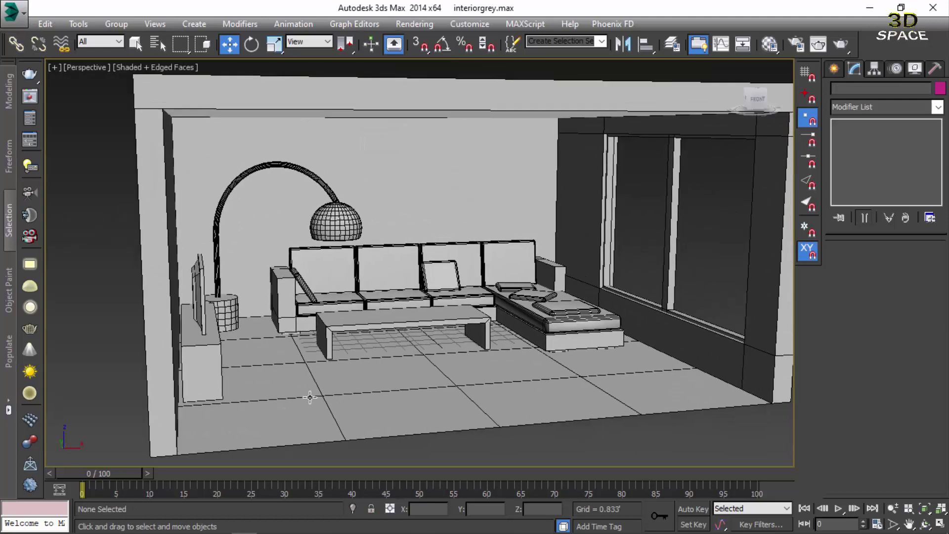
{"action": "scroll", "coordinate": [314, 387], "scroll_direction": "up", "scroll_amount": 1}
{"action": "scroll", "coordinate": [314, 386], "scroll_direction": "up", "scroll_amount": 2}
{"action": "scroll", "coordinate": [303, 449], "scroll_direction": "up", "scroll_amount": 1}
{"action": "scroll", "coordinate": [307, 446], "scroll_direction": "down", "scroll_amount": 1}
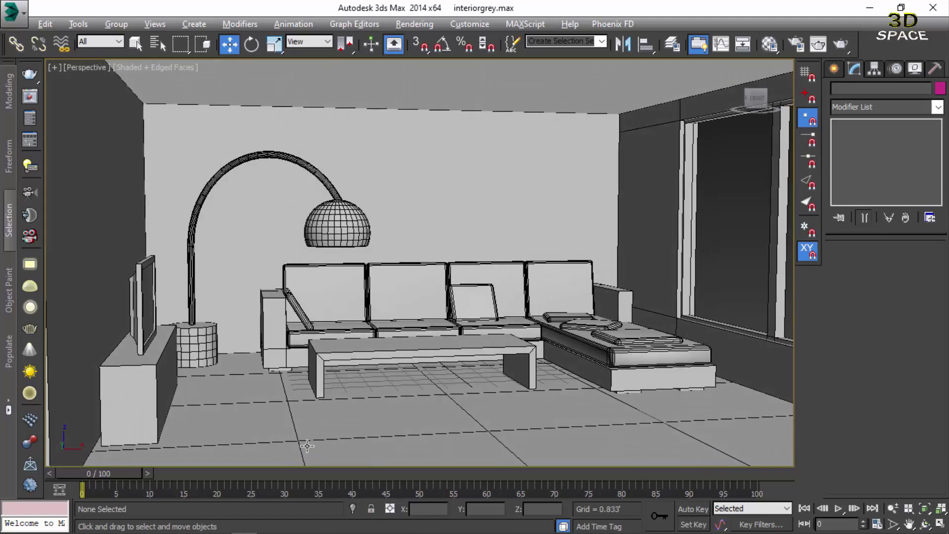
{"action": "scroll", "coordinate": [310, 438], "scroll_direction": "up", "scroll_amount": 1}
{"action": "scroll", "coordinate": [287, 441], "scroll_direction": "up", "scroll_amount": 1}
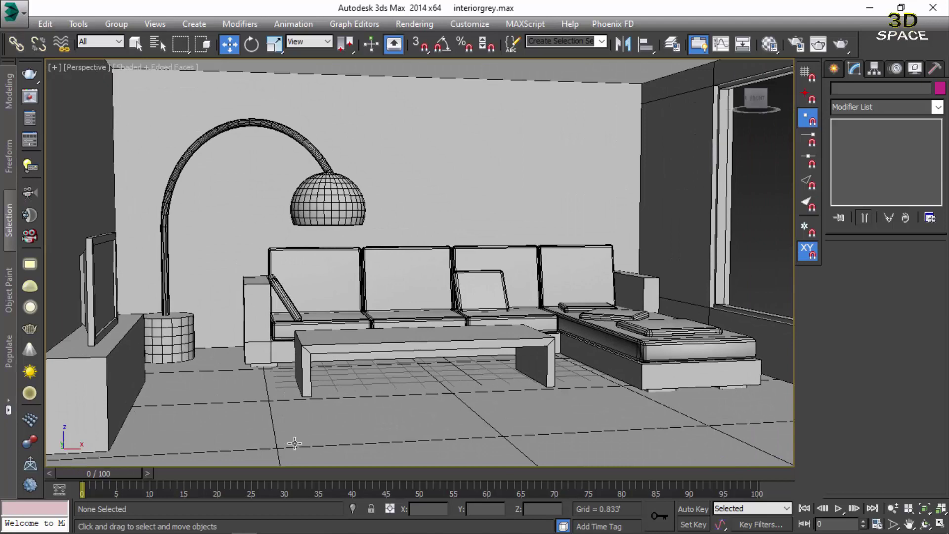
{"action": "scroll", "coordinate": [295, 443], "scroll_direction": "down", "scroll_amount": 1}
{"action": "scroll", "coordinate": [296, 446], "scroll_direction": "up", "scroll_amount": 1}
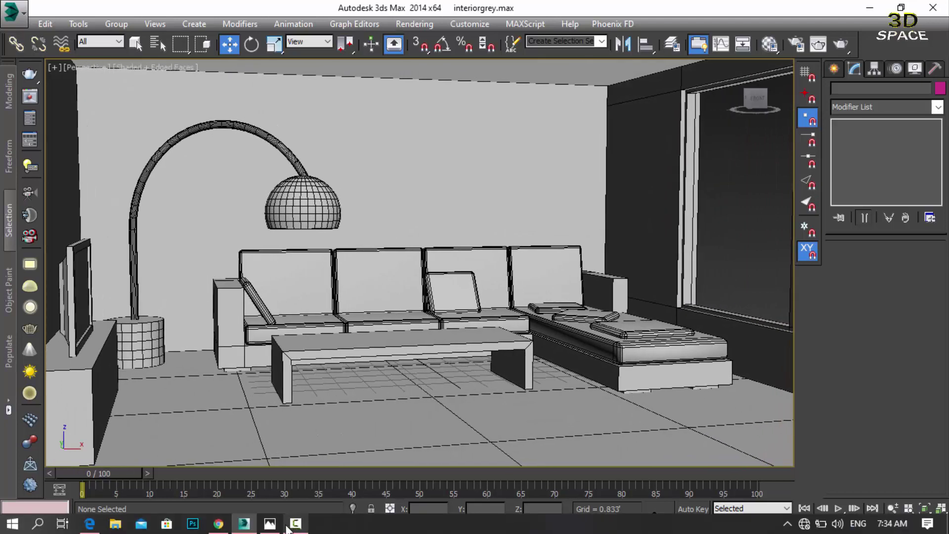
{"action": "left_click", "coordinate": [280, 525]}
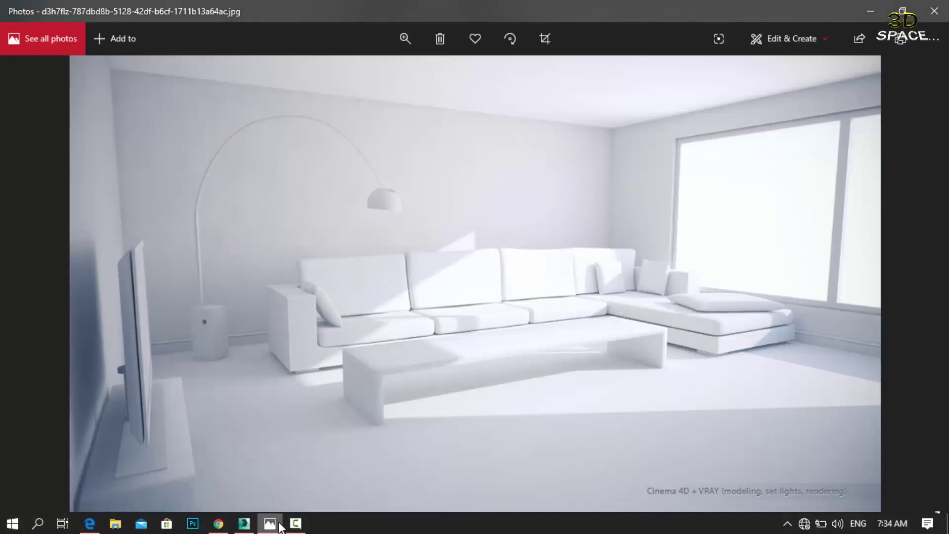
{"action": "left_click", "coordinate": [280, 526]}
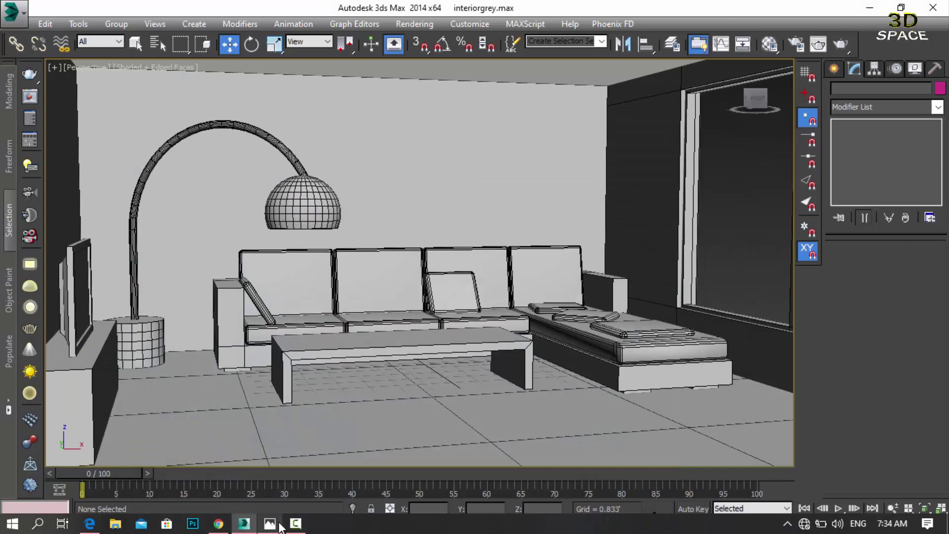
{"action": "left_click", "coordinate": [280, 527]}
{"action": "left_click", "coordinate": [280, 527]}
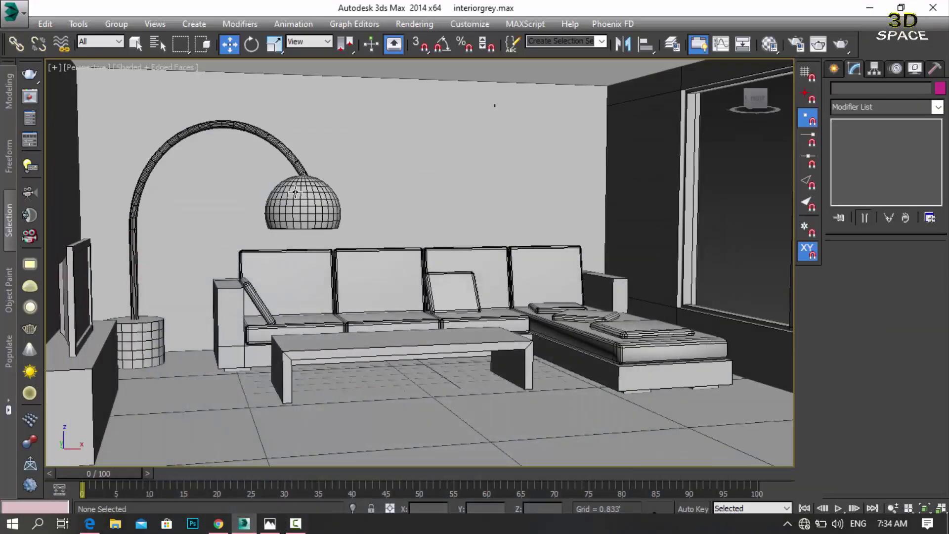